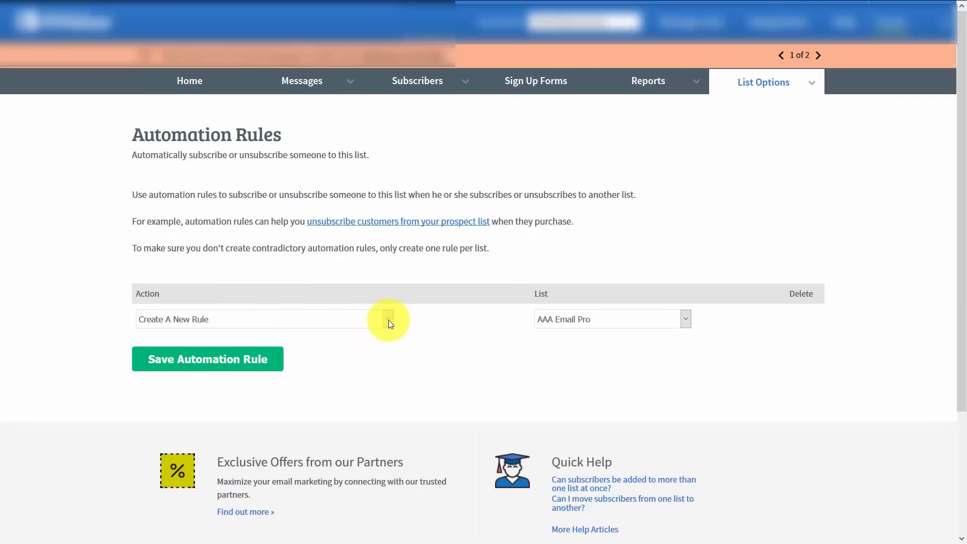
click(388, 320)
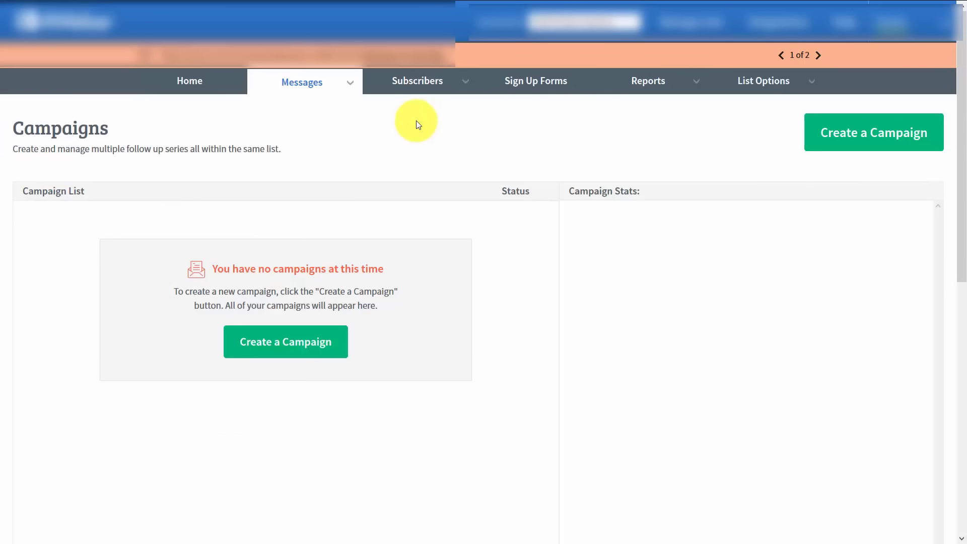
click(288, 343)
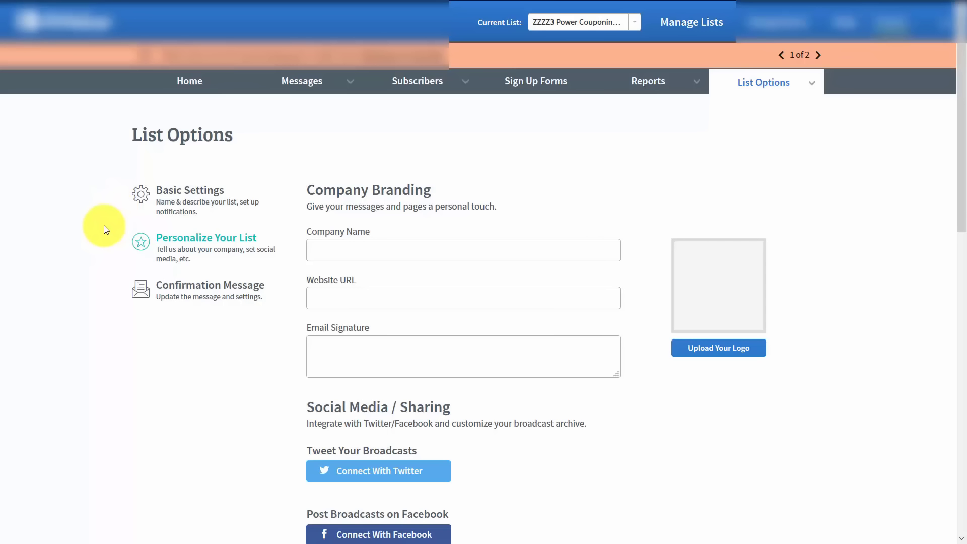
Start a new email list, submit the address and sender details, and enter the list's name and a description mentioning tutorials.
click(671, 23)
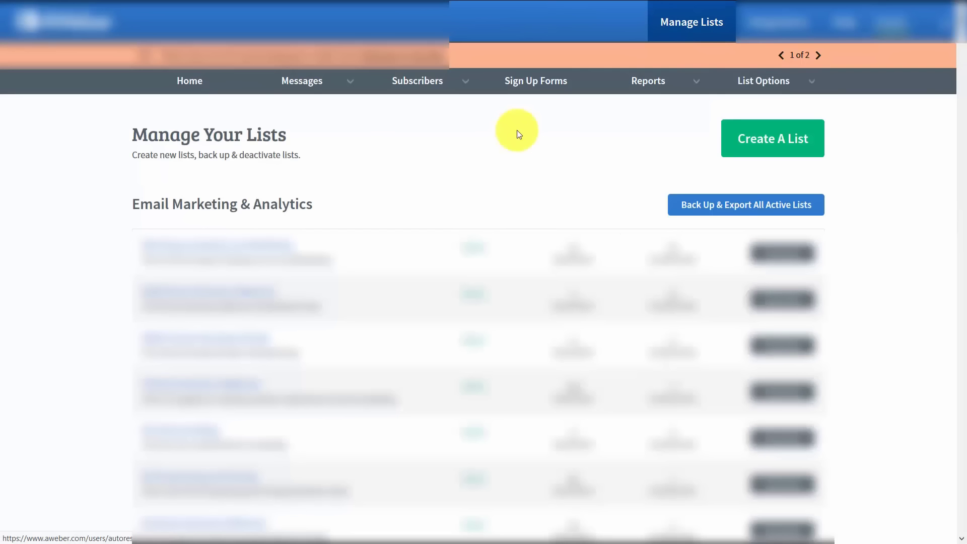
click(781, 143)
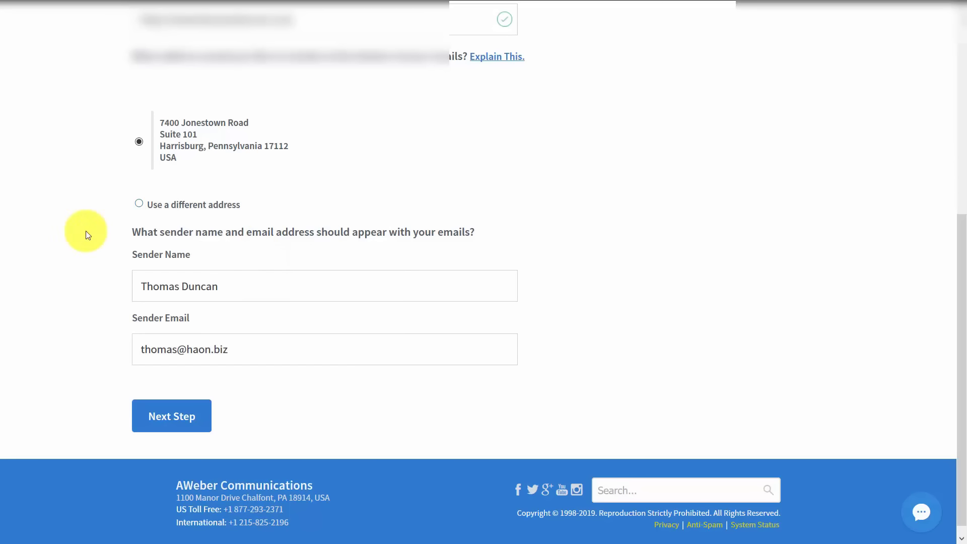
click(175, 418)
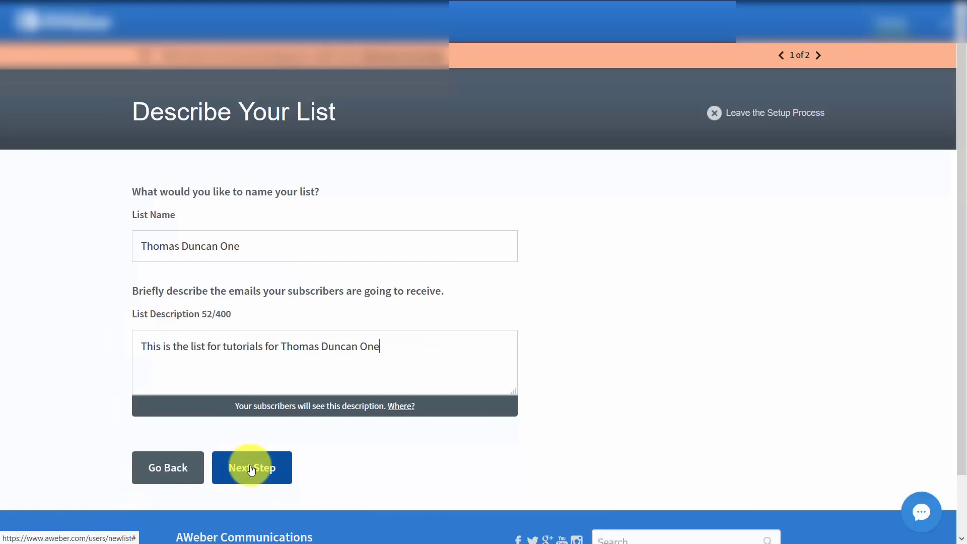
click(251, 468)
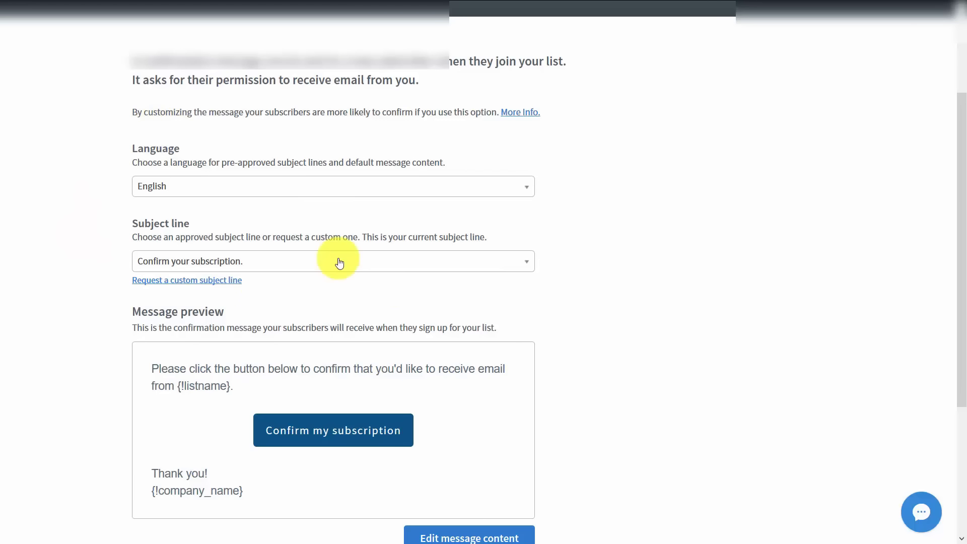
Review the confirmation message's subject lines and editable content, keep "Confirm your subscription.", and approve the message to create the list.
click(505, 267)
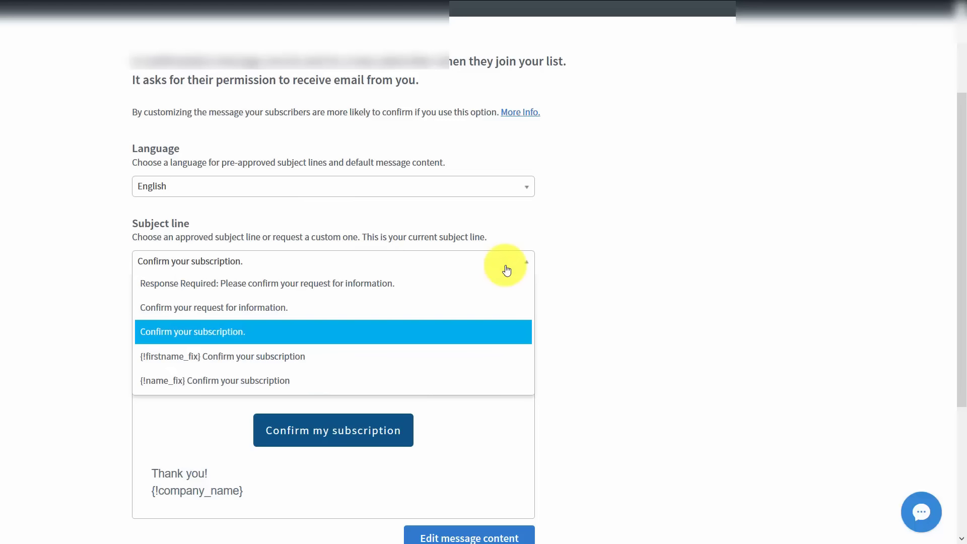
click(88, 346)
scroll(93, 350, down, 3)
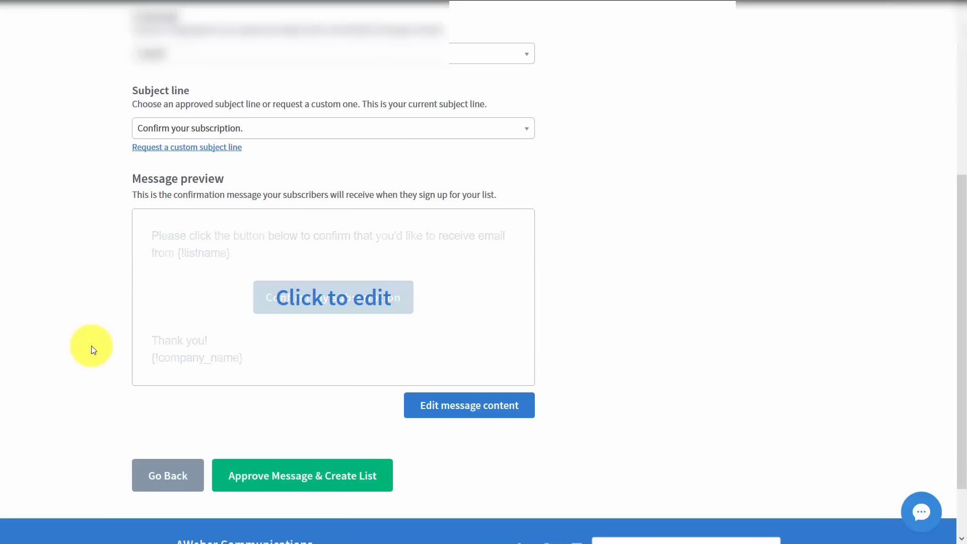
click(469, 409)
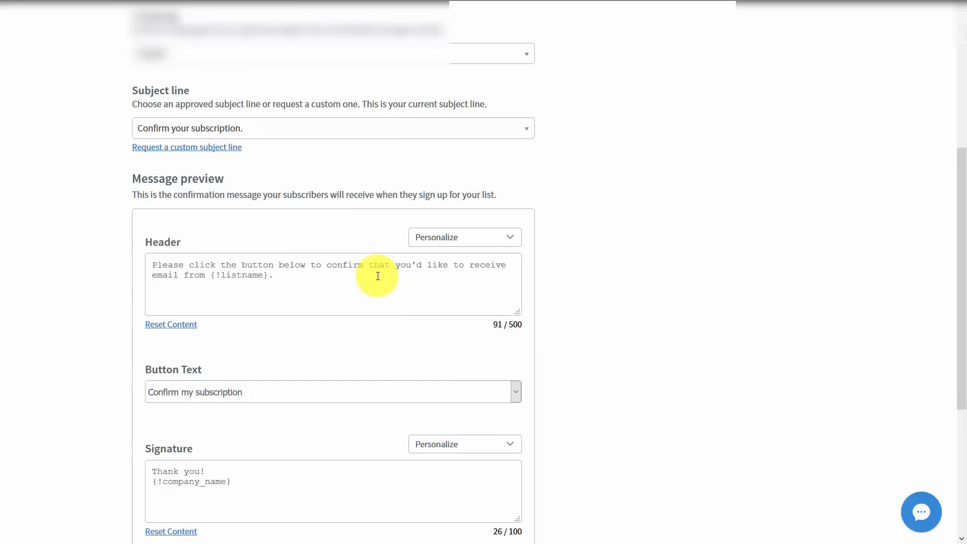
scroll(377, 275, down, 5)
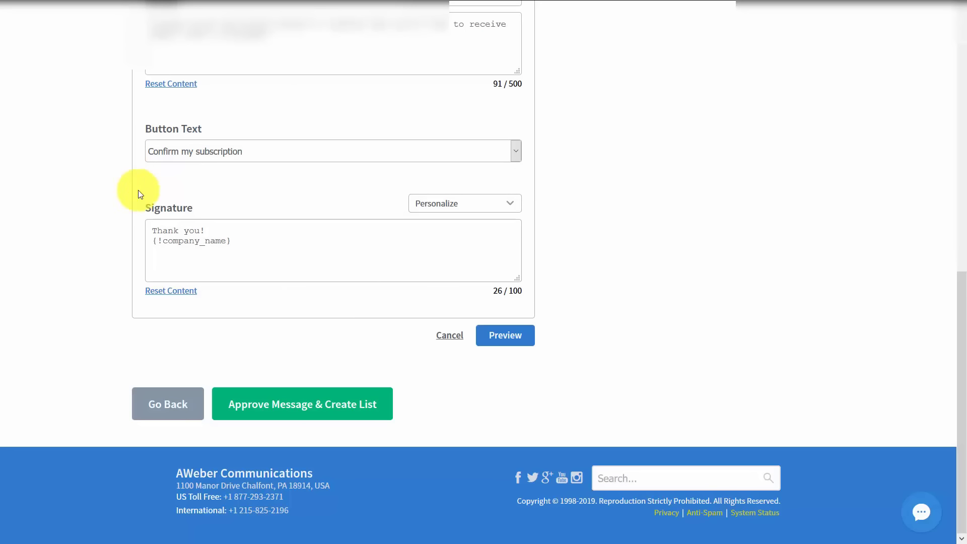
click(300, 407)
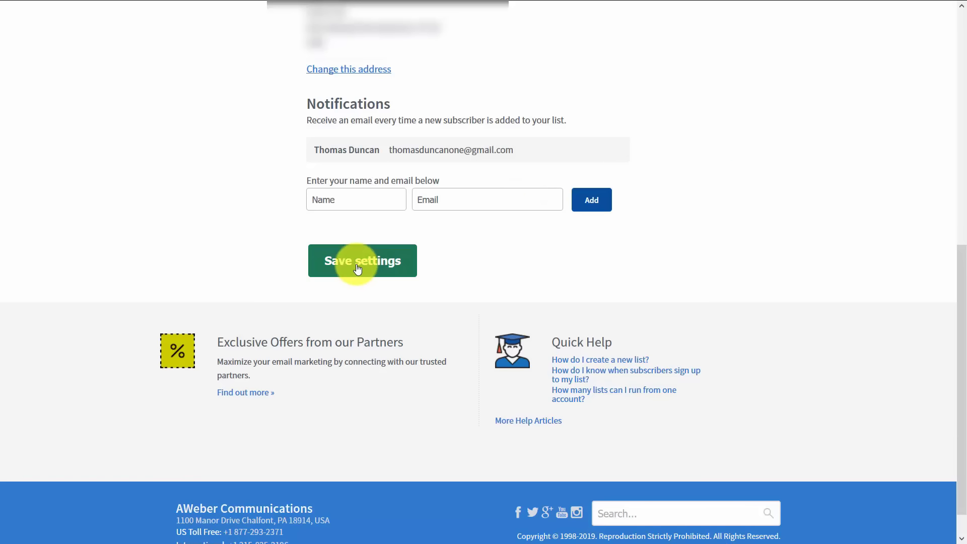
Save the new list's basic settings and go over the company branding fields in its personalization settings.
click(358, 262)
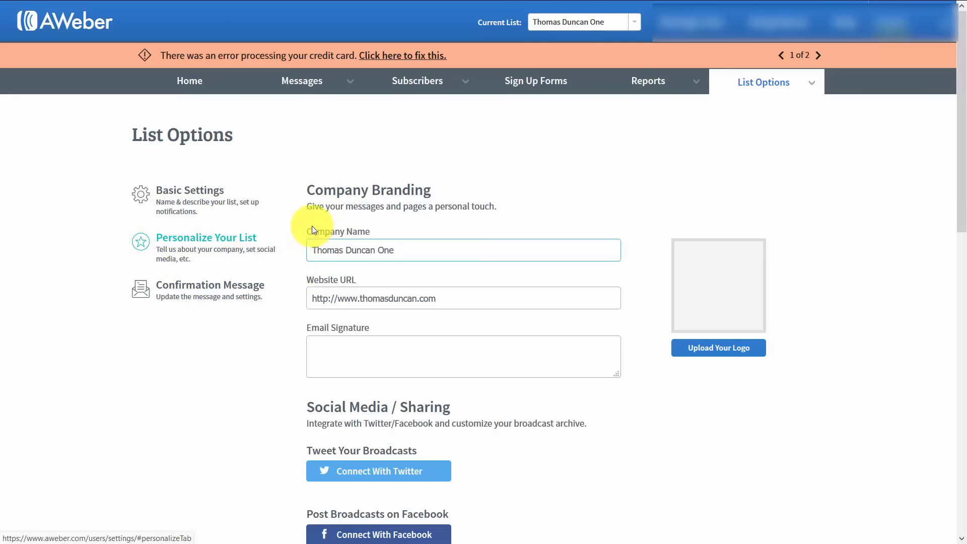
click(341, 302)
click(362, 353)
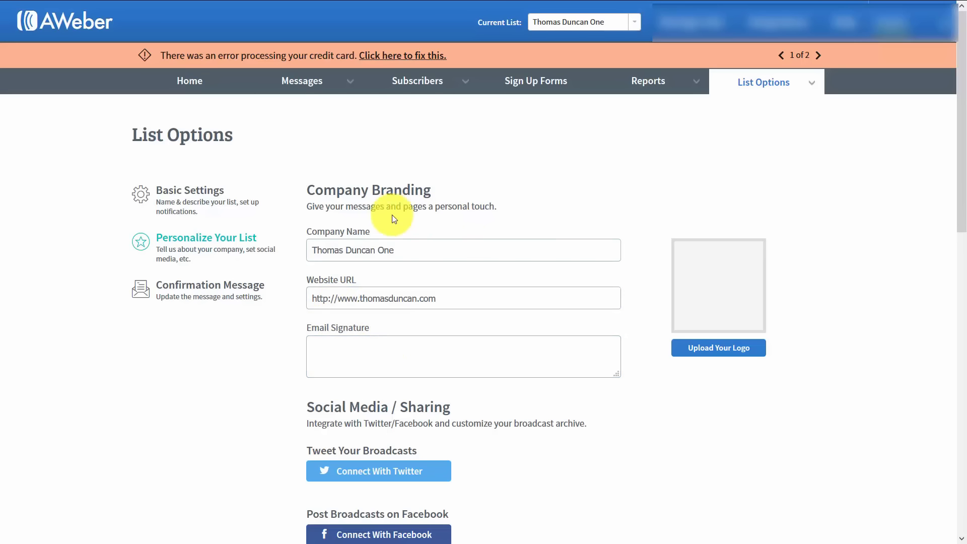
click(372, 295)
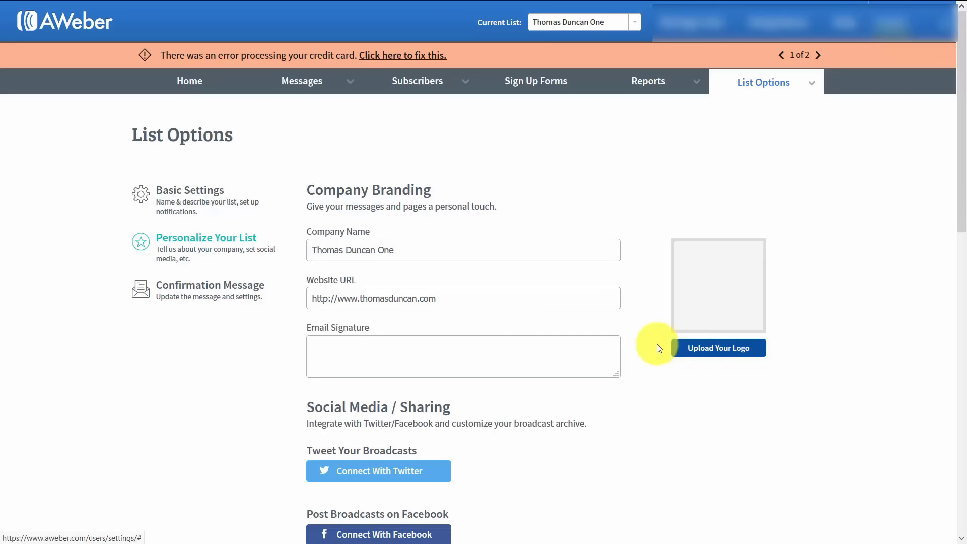
Add a logo image, enter the sender's first name as the email signature, and save the list's personalization settings.
scroll(352, 334, down, 3)
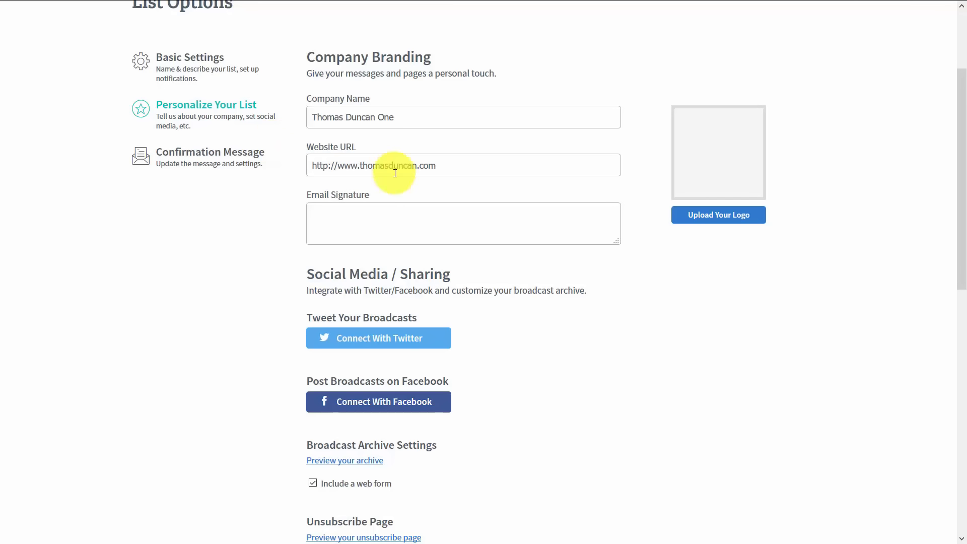
click(378, 212)
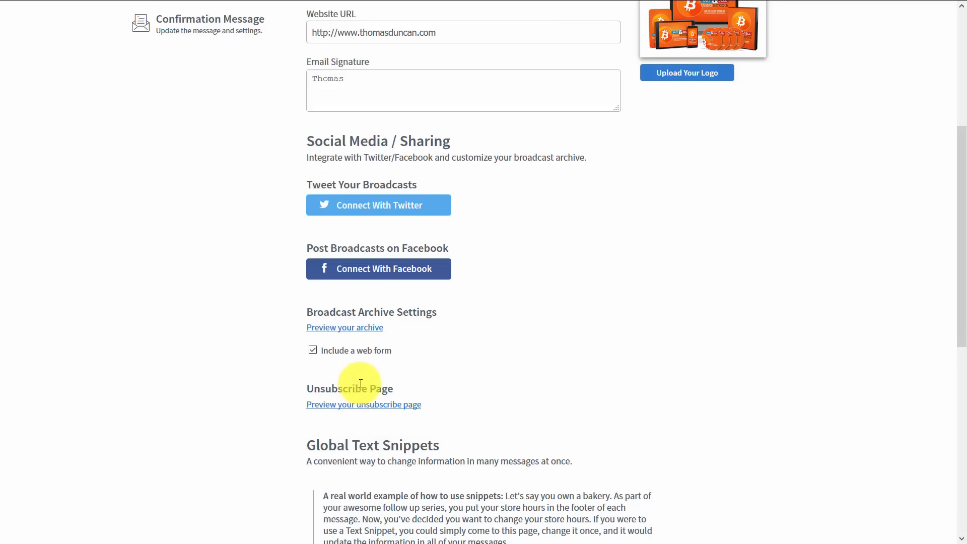
click(379, 316)
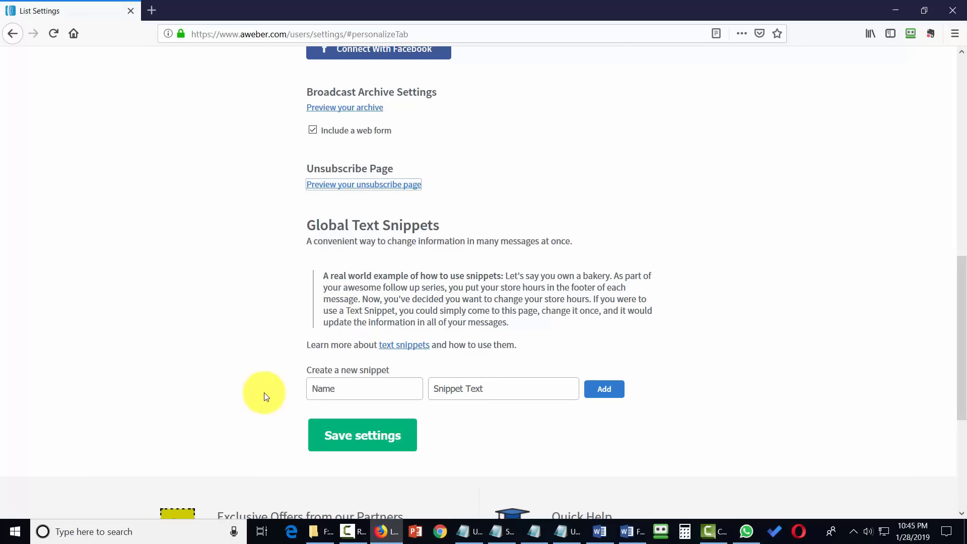
click(370, 444)
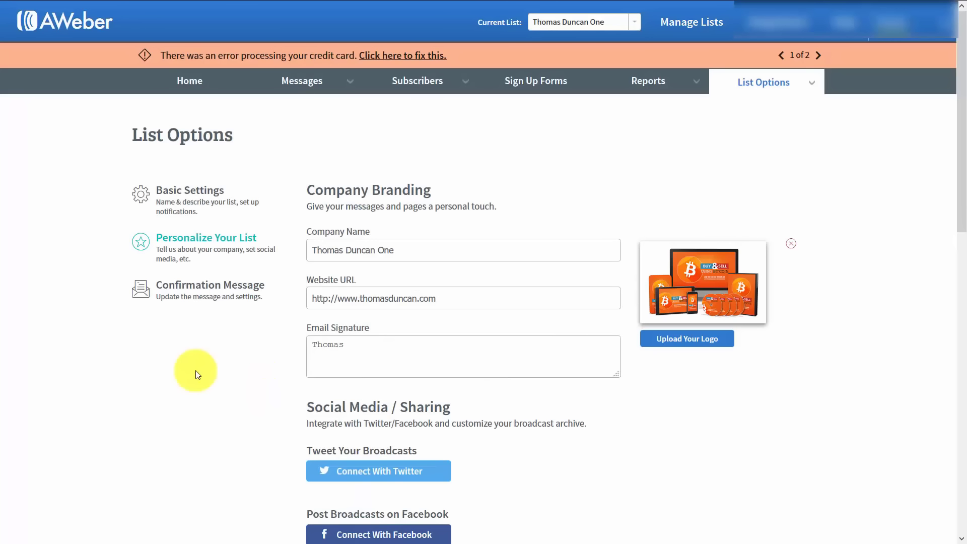
Open the list's confirmation message settings and go to the options for sending confirmation messages.
click(196, 290)
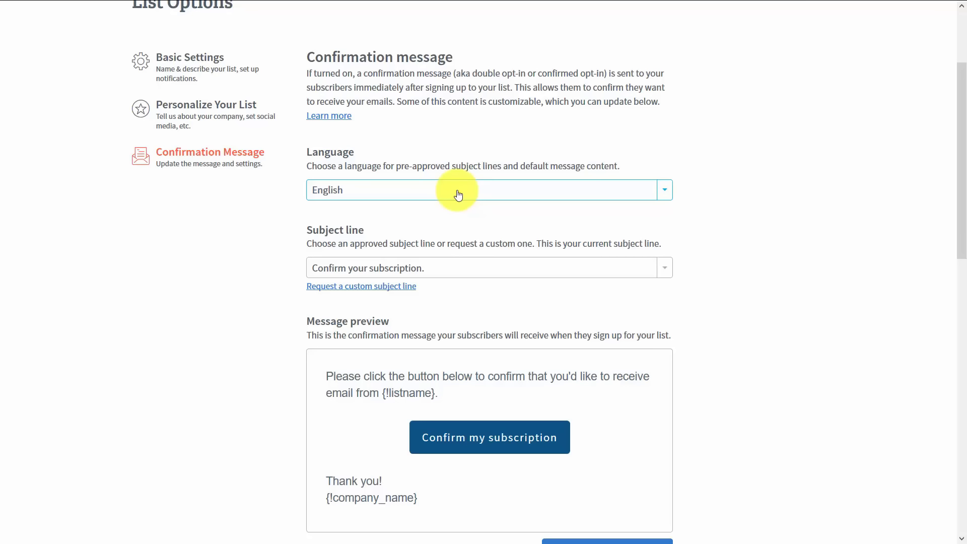
scroll(459, 195, down, 8)
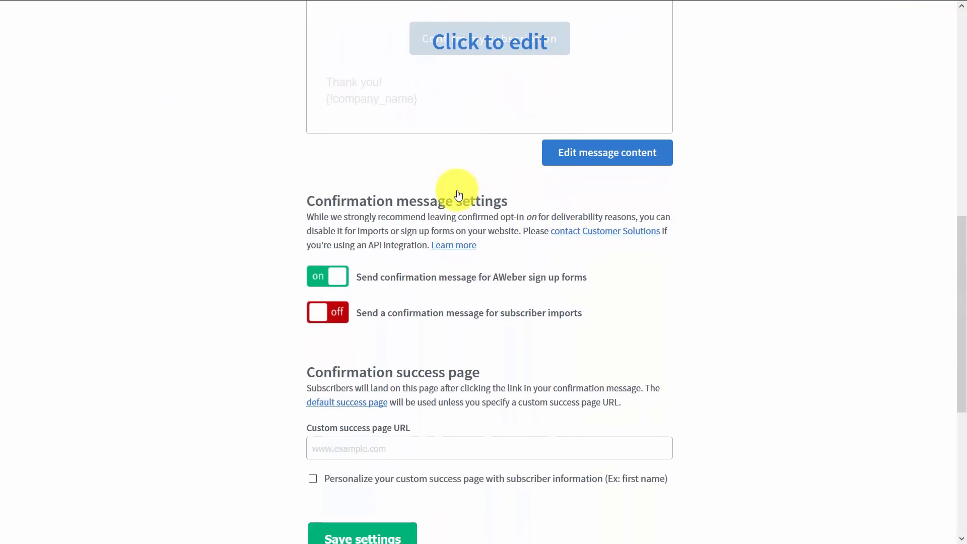
scroll(458, 187, down, 2)
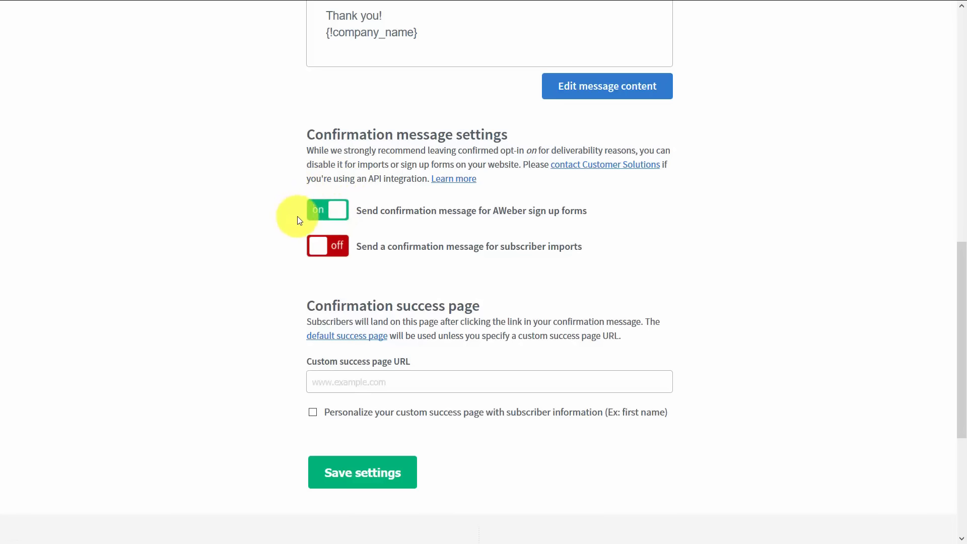
Try turning off the confirmation message for AWeber sign up forms.
click(339, 210)
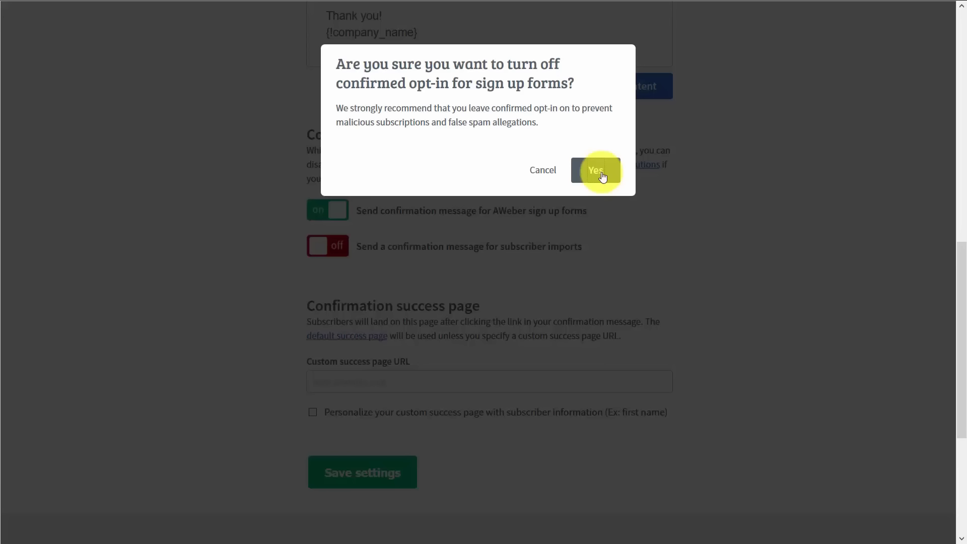
click(599, 172)
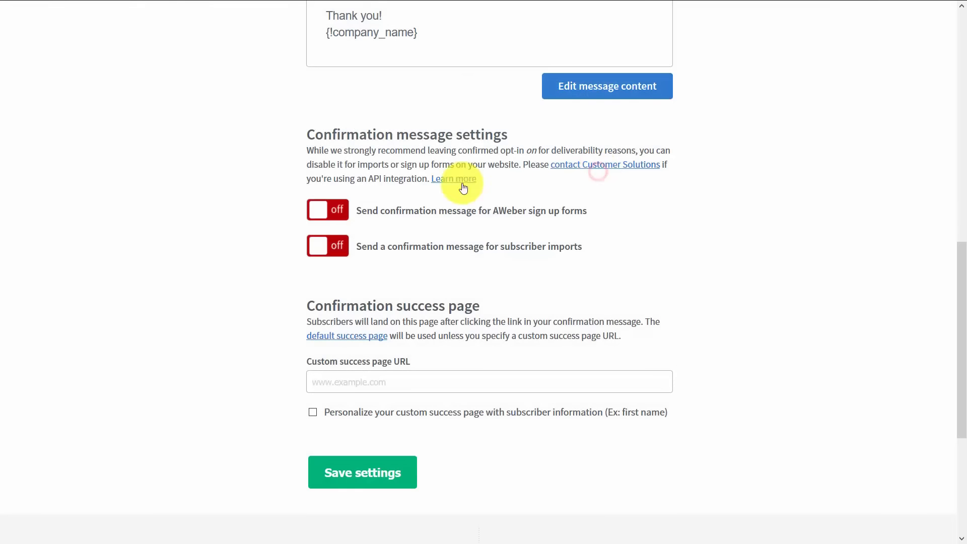
Preview the default confirmation success page and return to the list's confirmation settings.
scroll(511, 227, down, 1)
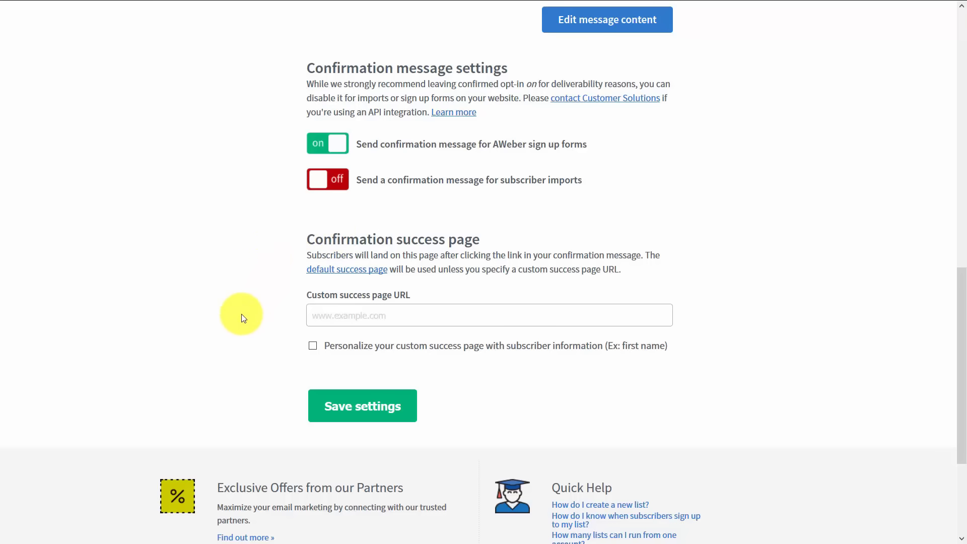
click(345, 276)
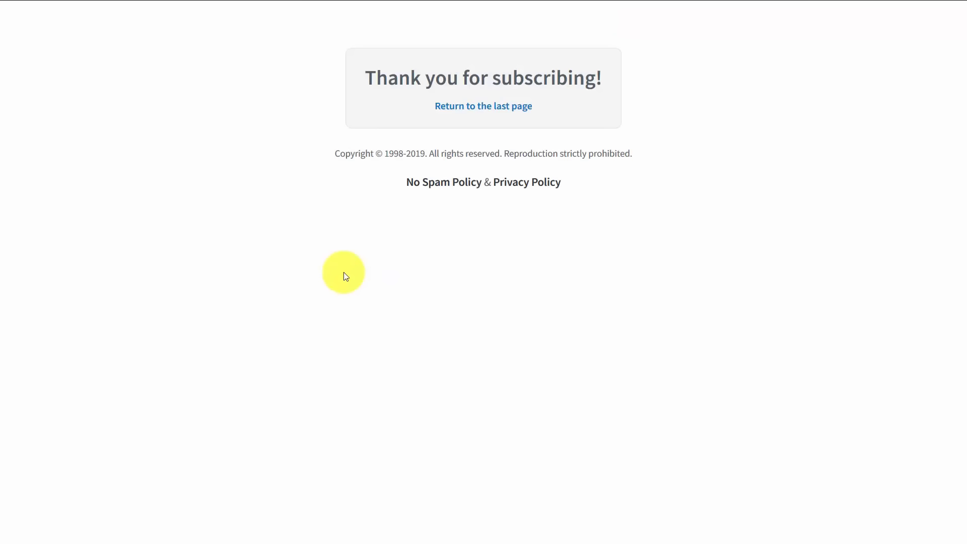
key(ctrl+w)
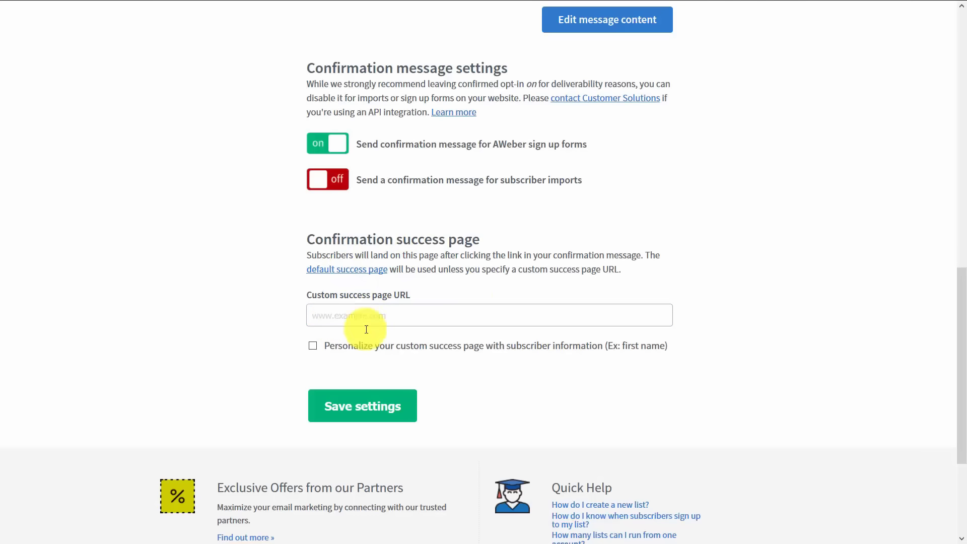
click(400, 318)
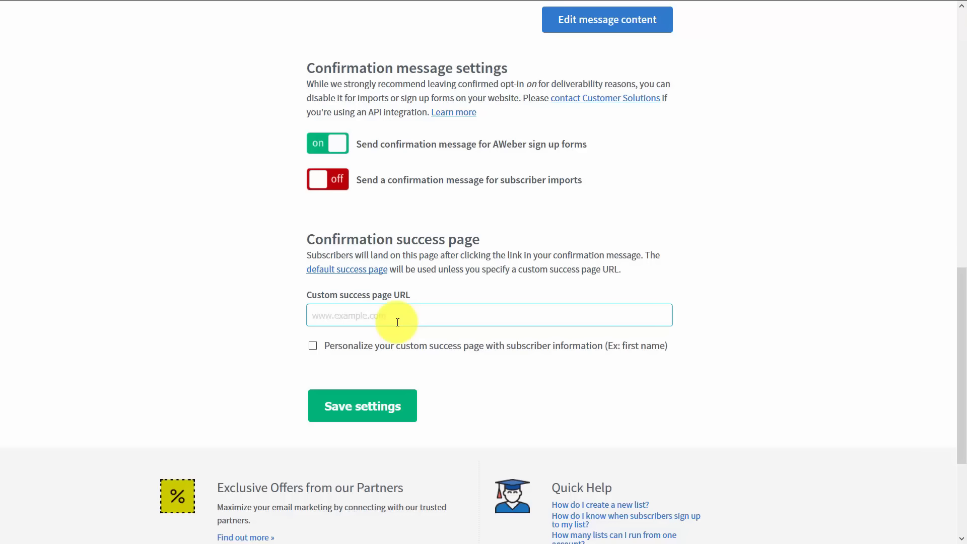
text(http://titansofcentralpa.com)
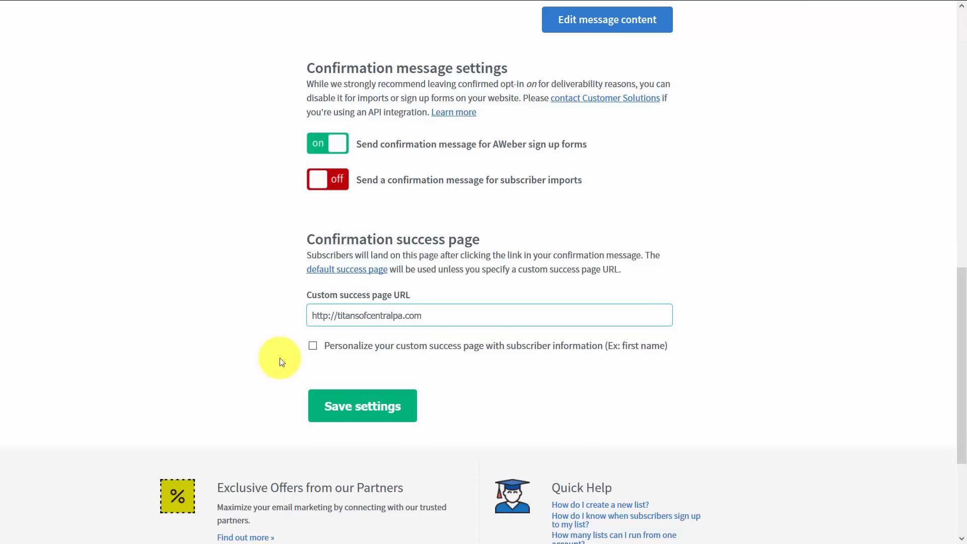
click(383, 406)
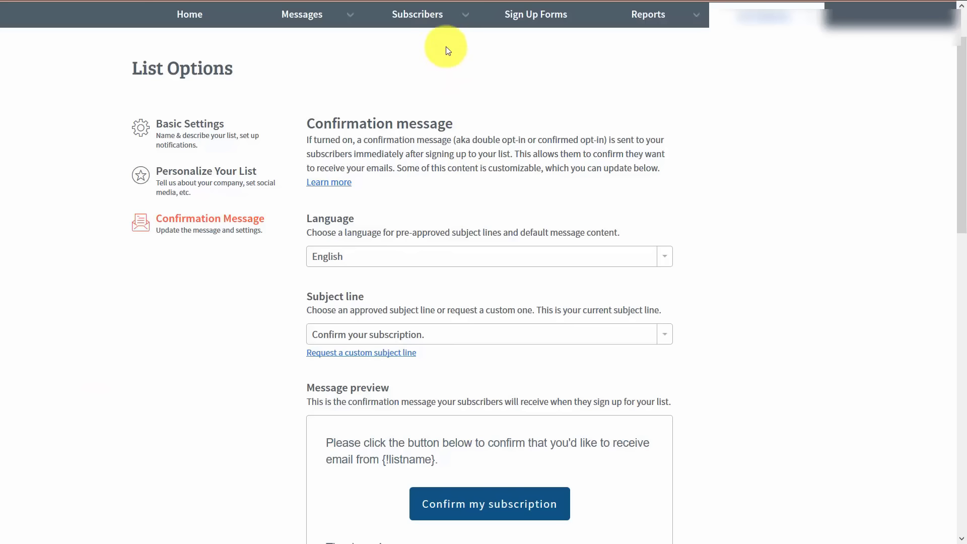
Go to subscriber management and start adding subscribers with the import for more than 10 subscribers.
mouse_move(430, 14)
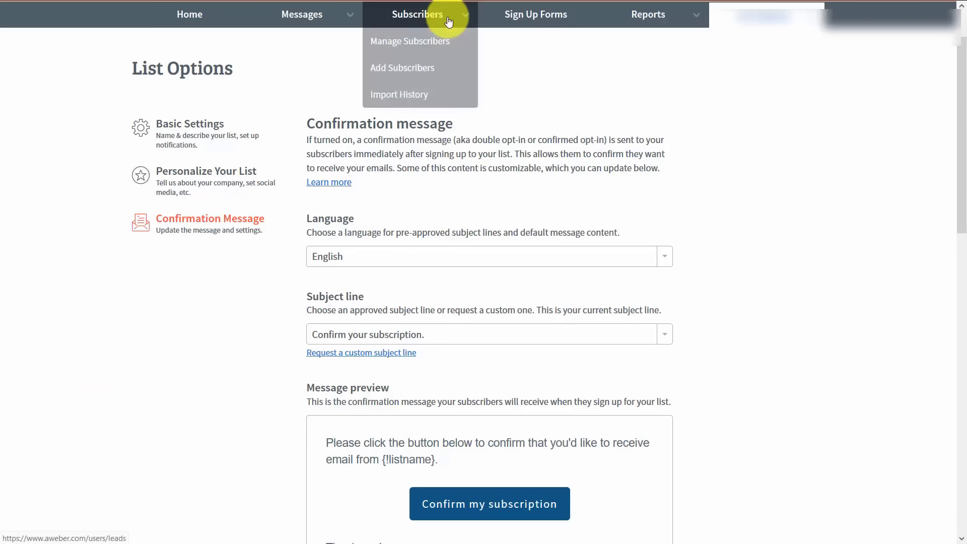
click(391, 42)
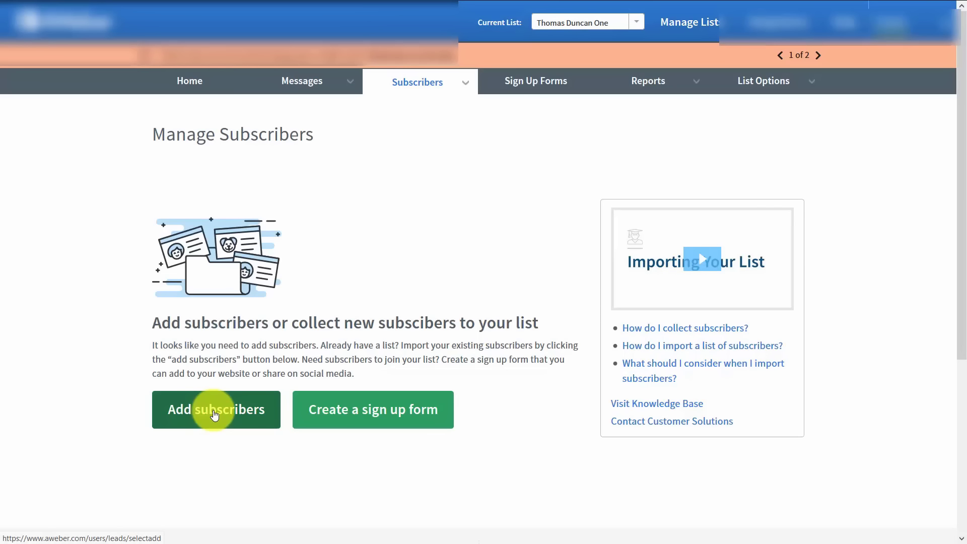
click(214, 414)
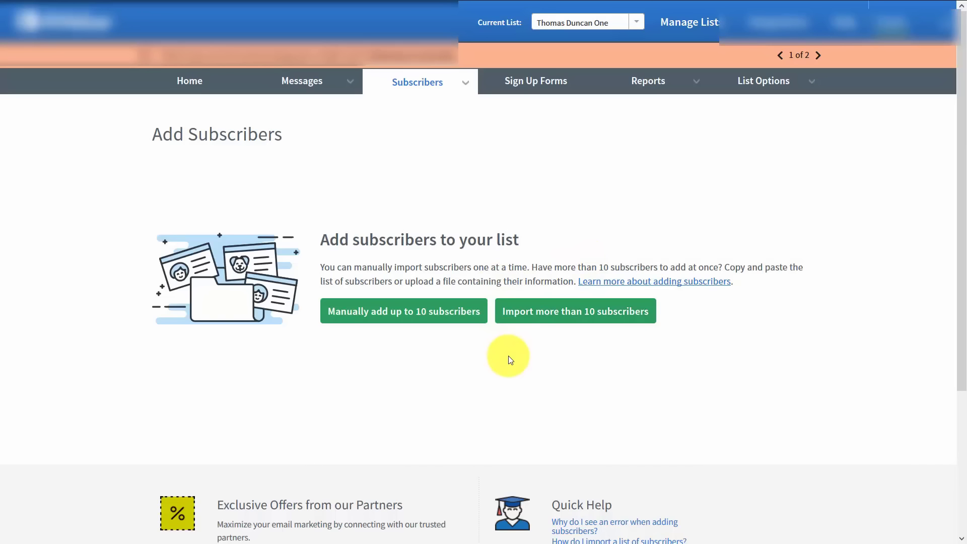
click(551, 313)
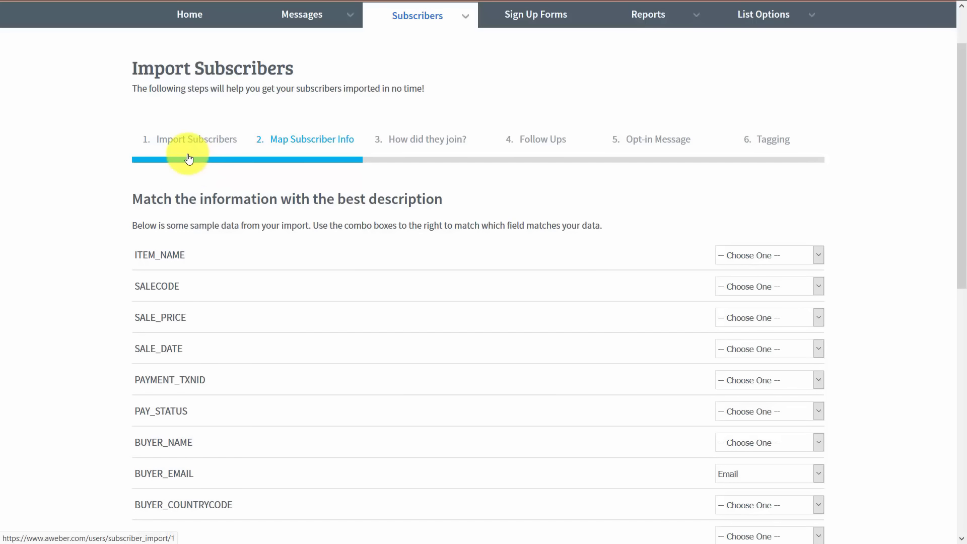
Map the BUYER_NAME field to First Name, keep BUYER_EMAIL as Email, and submit the subscriber field mapping.
scroll(300, 281, down, 4)
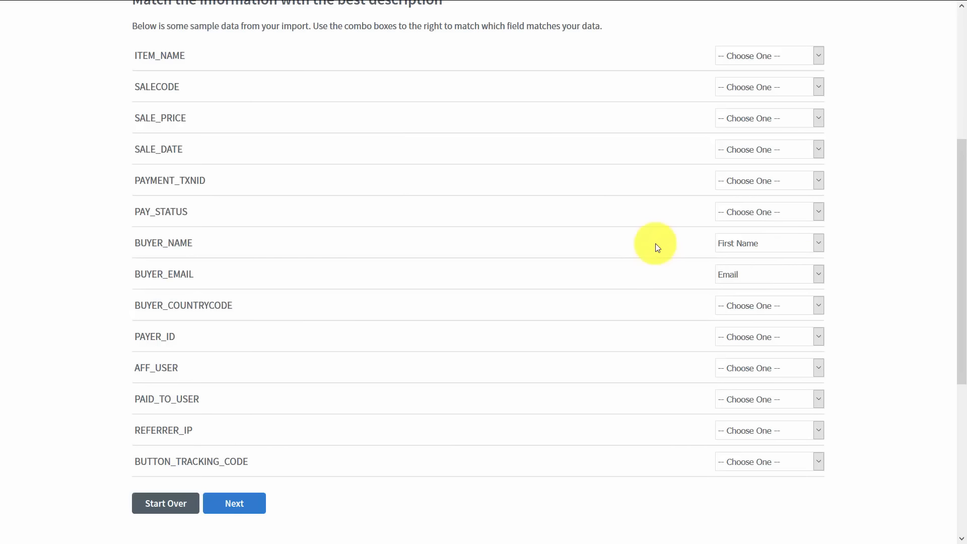
click(241, 504)
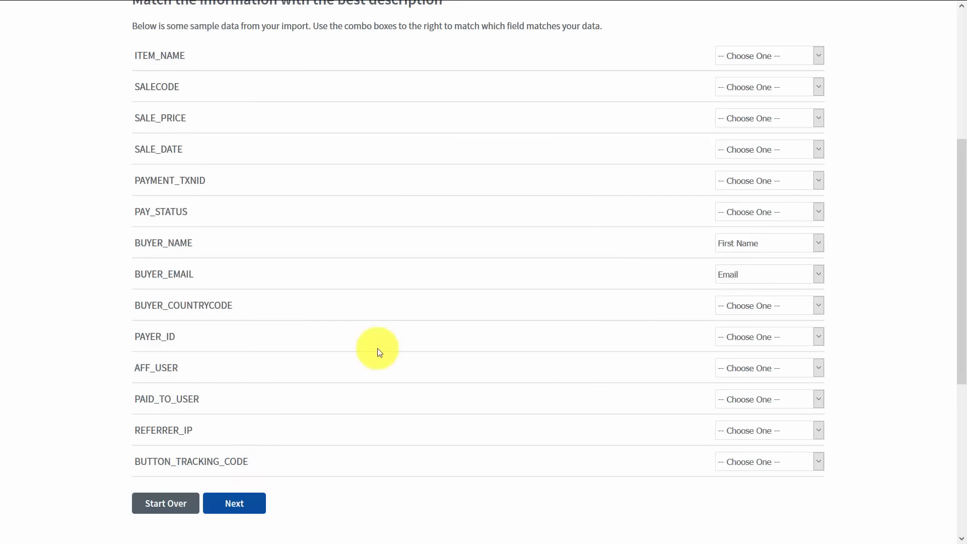
scroll(271, 459, up, 1)
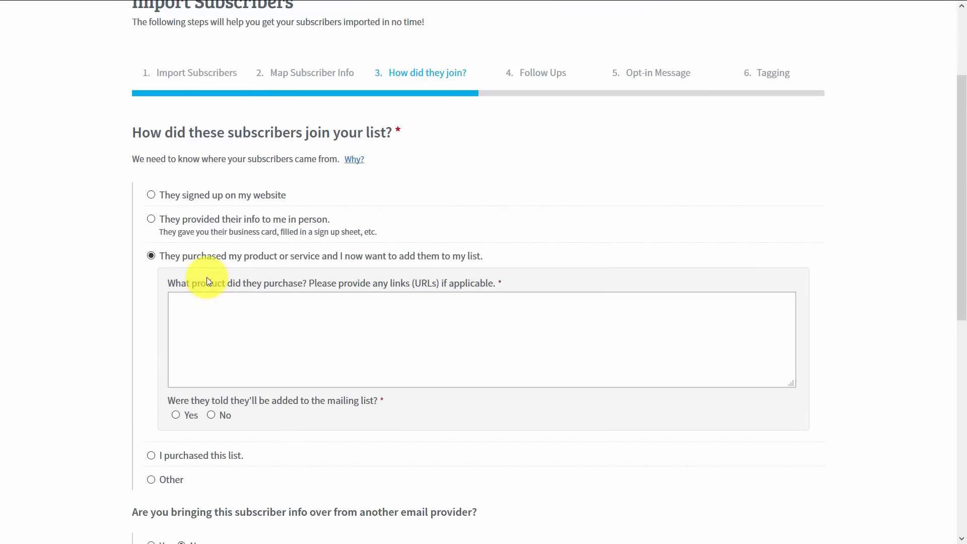
click(194, 302)
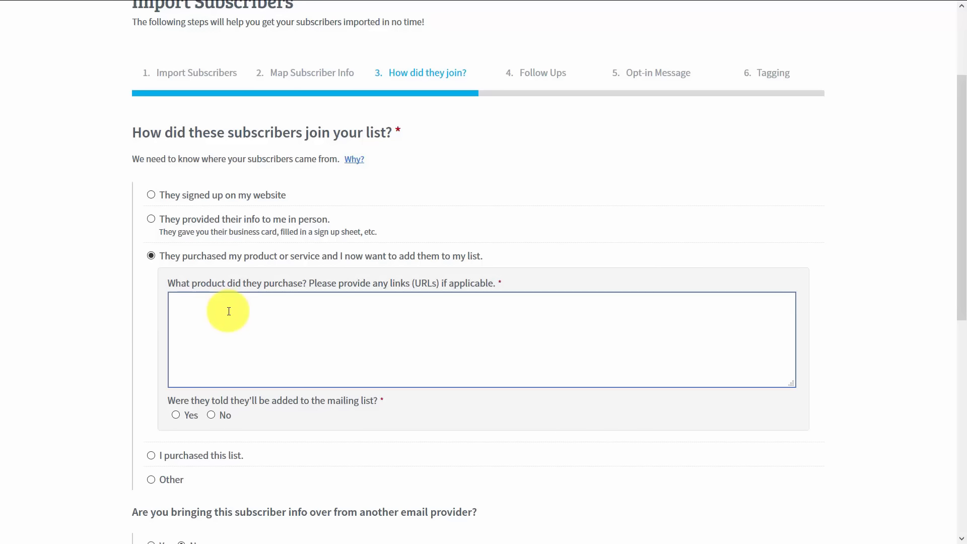
text(http://haon.biz)
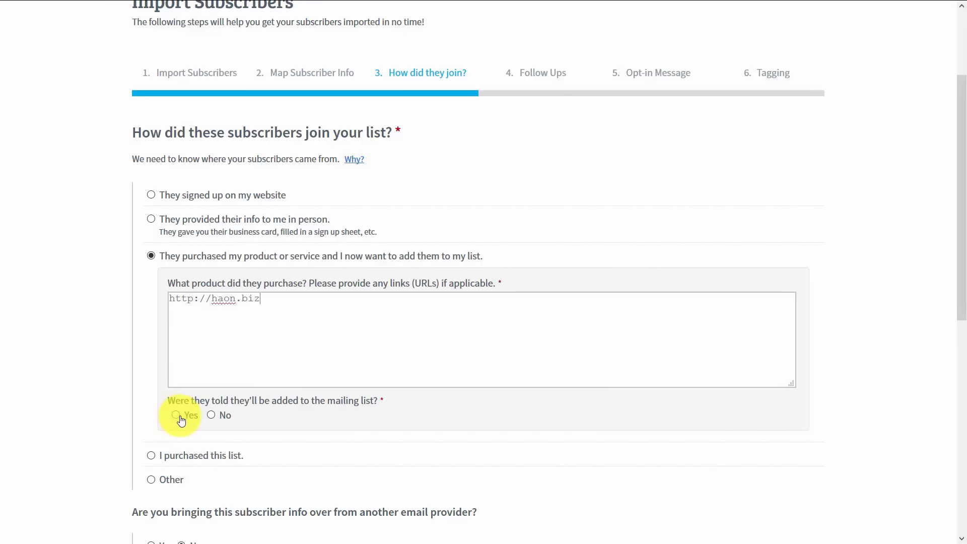
click(179, 418)
scroll(173, 438, down, 2)
scroll(174, 438, down, 4)
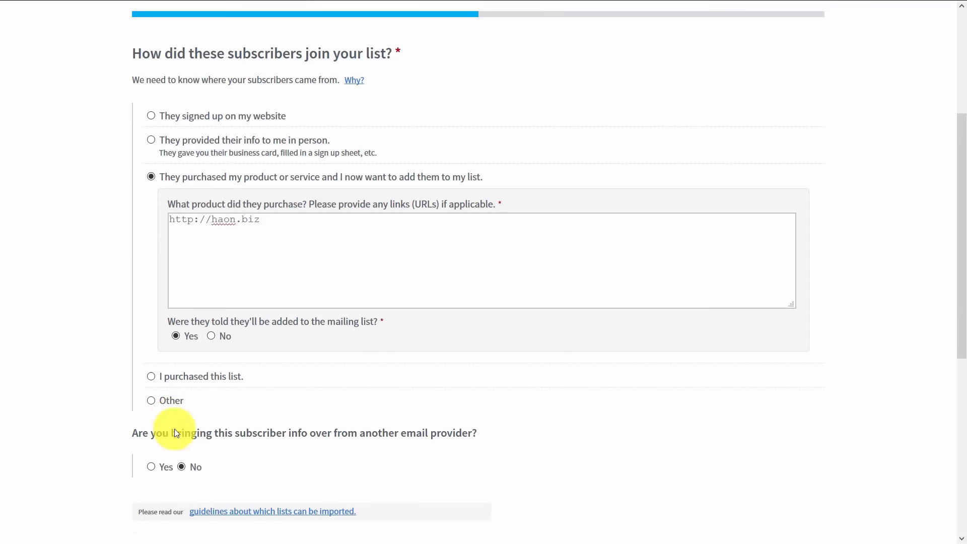
click(212, 440)
scroll(257, 443, up, 4)
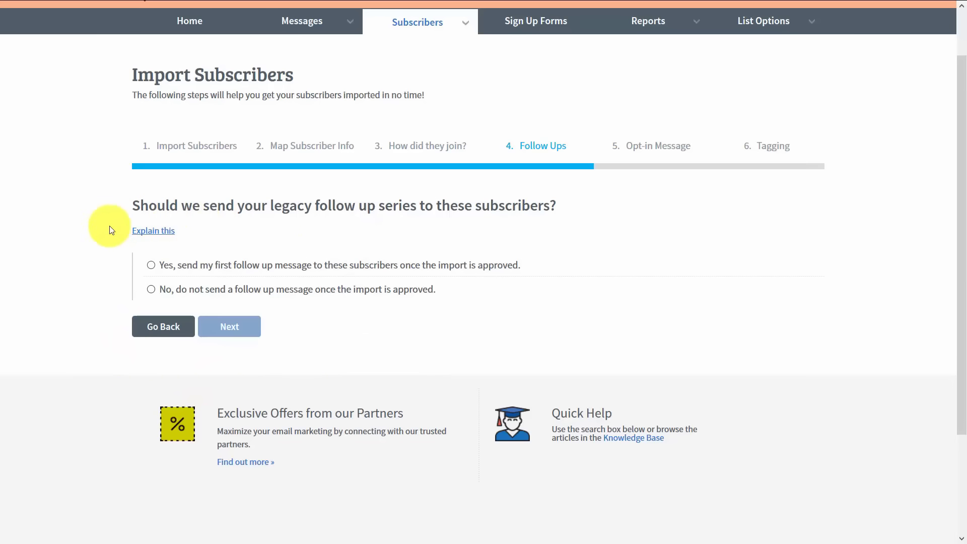
View the available message types and finish the subscriber import without adding tags.
click(300, 28)
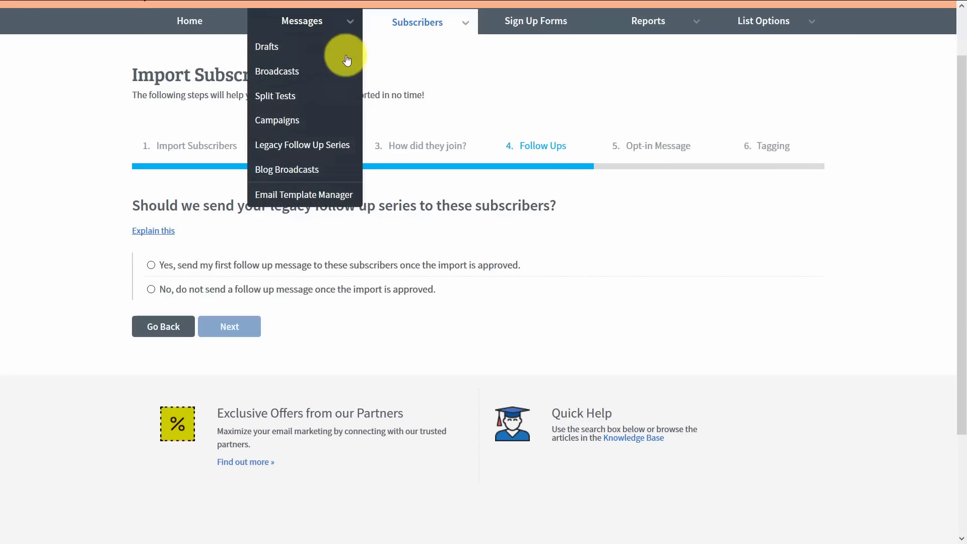
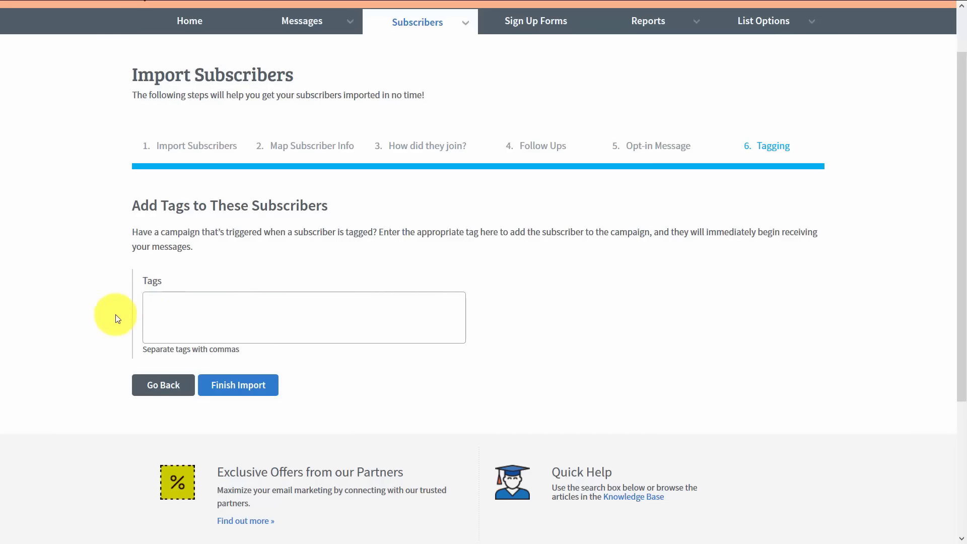
click(243, 386)
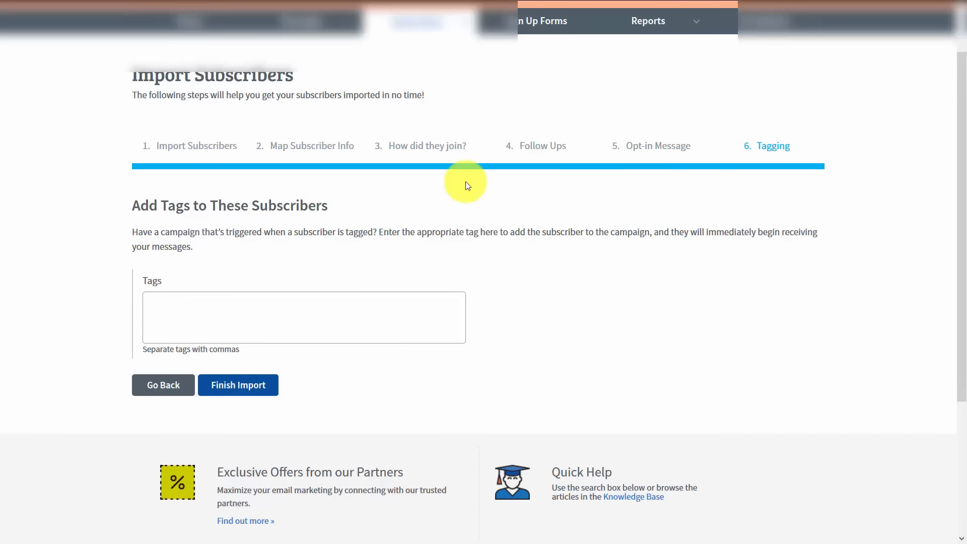
Open the form for manually adding up to 10 subscribers and review its fields.
click(242, 410)
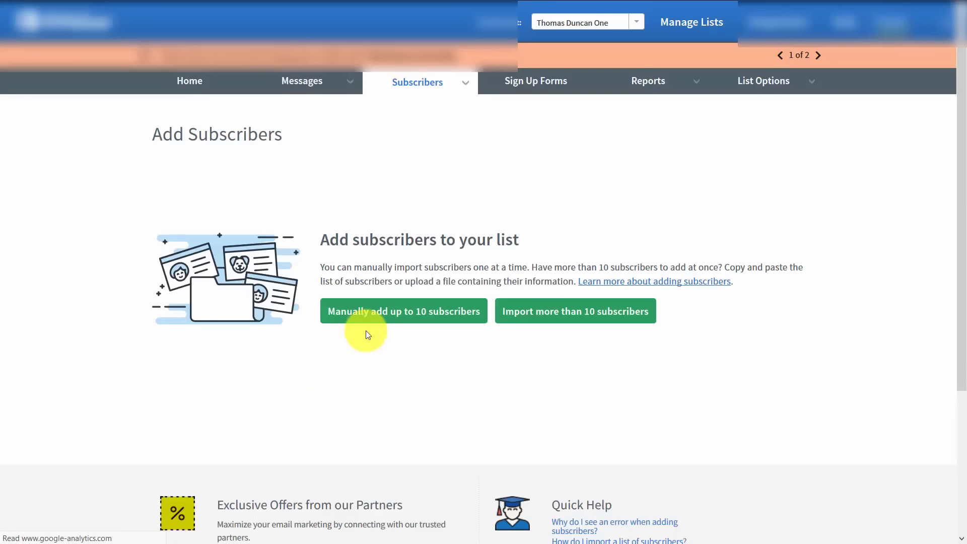
click(379, 316)
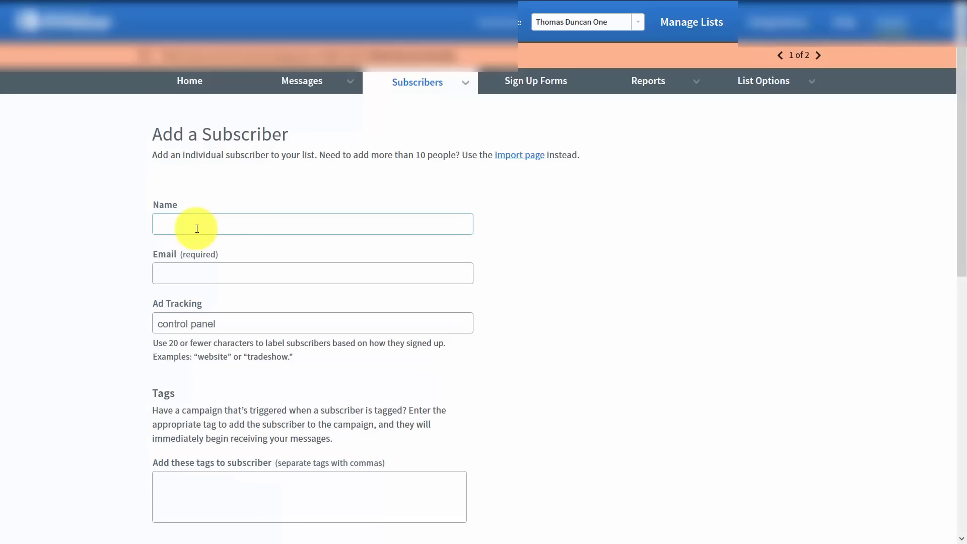
scroll(202, 293, down, 3)
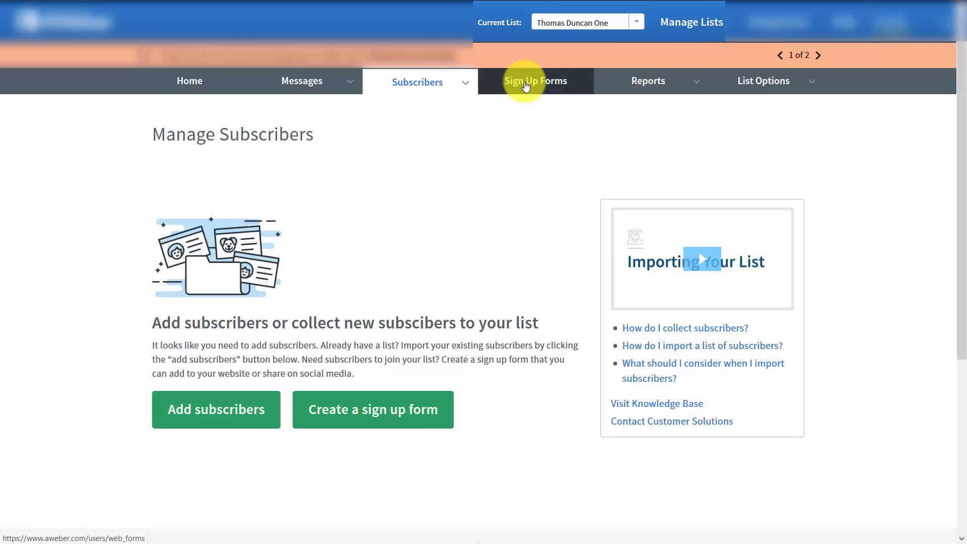
Create a new sign up form and load the Basic template from the Popular category.
click(525, 86)
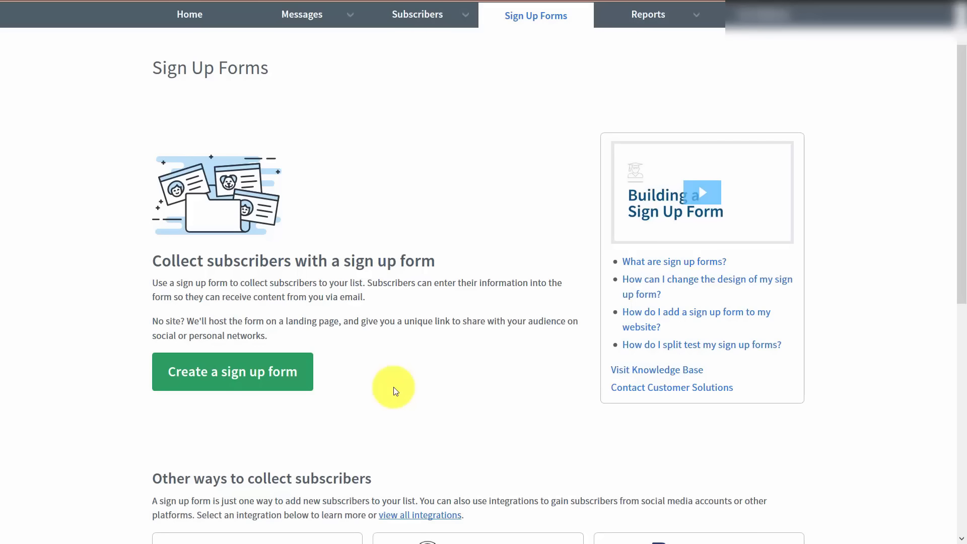
scroll(393, 385, down, 3)
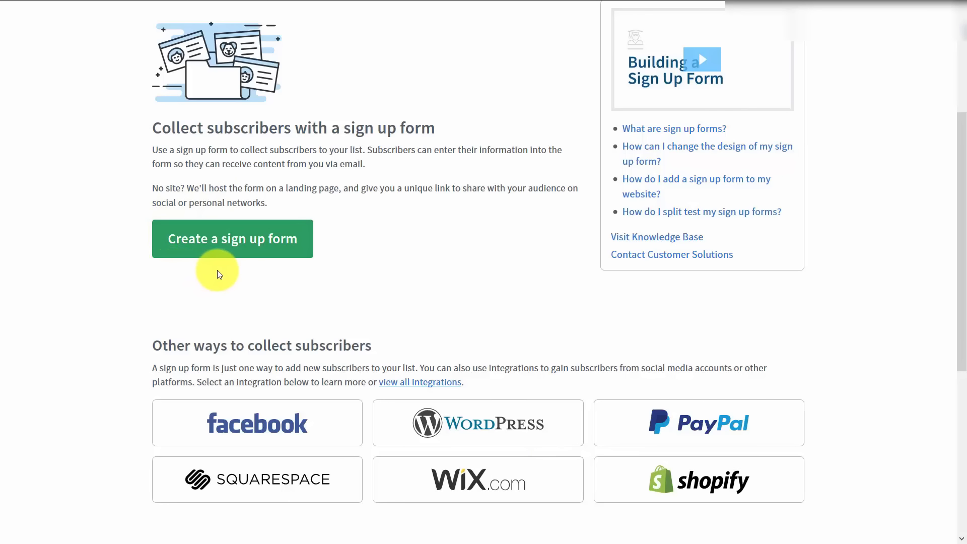
click(227, 251)
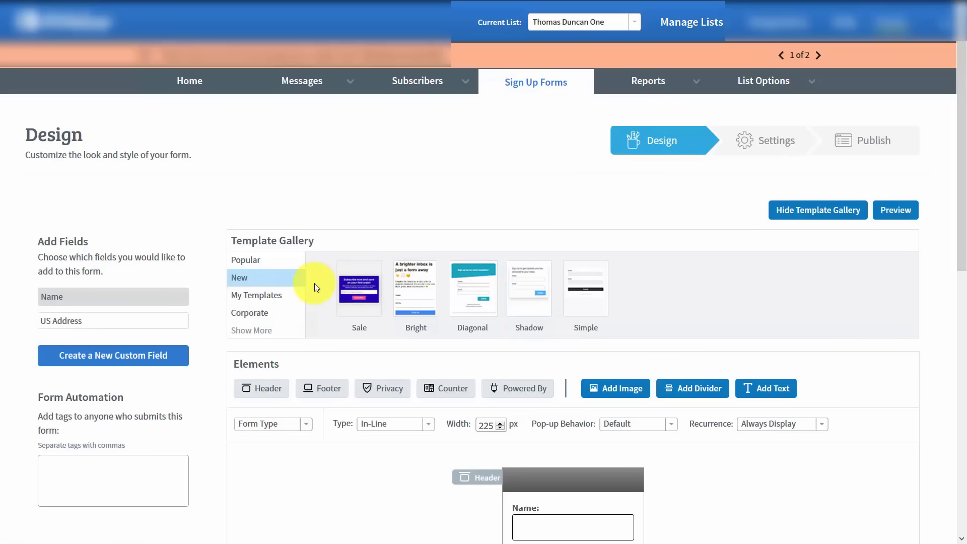
click(241, 261)
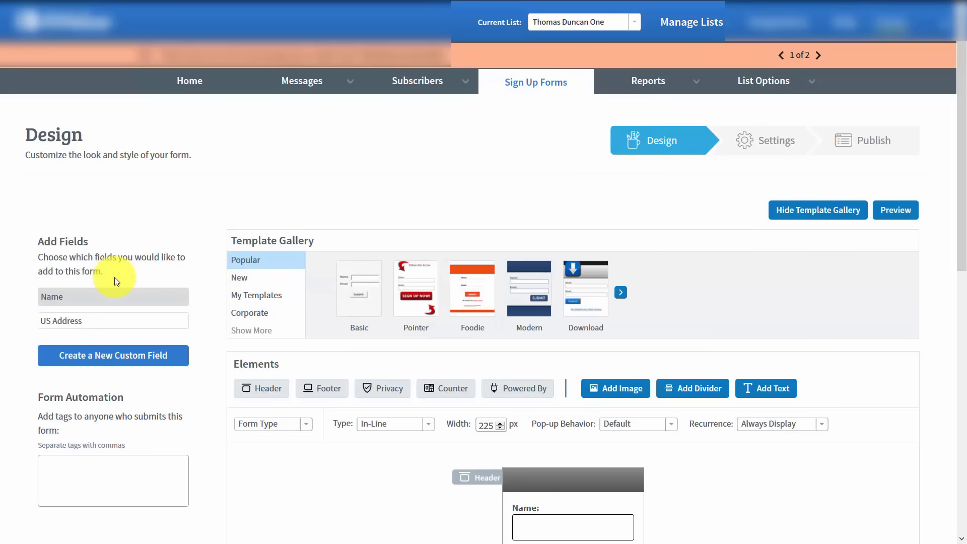
click(350, 289)
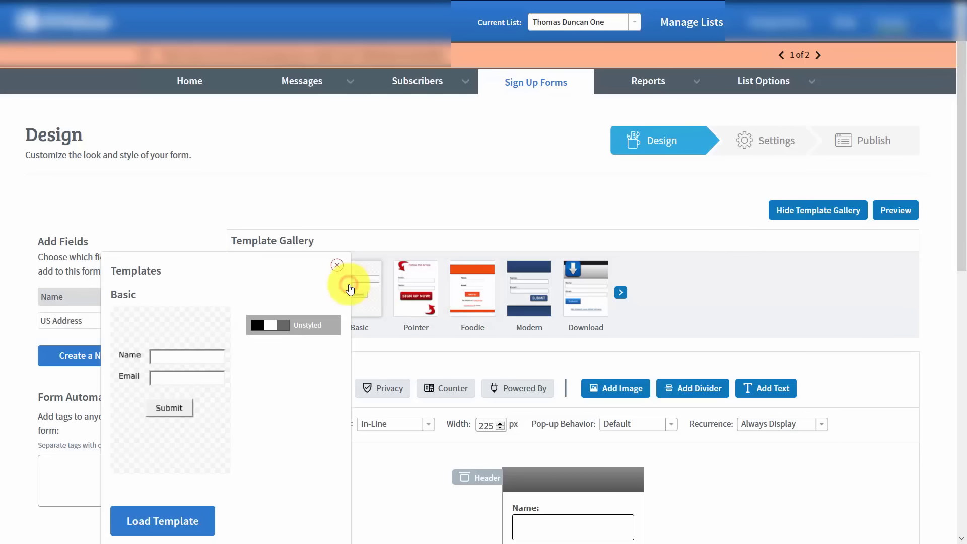
click(158, 520)
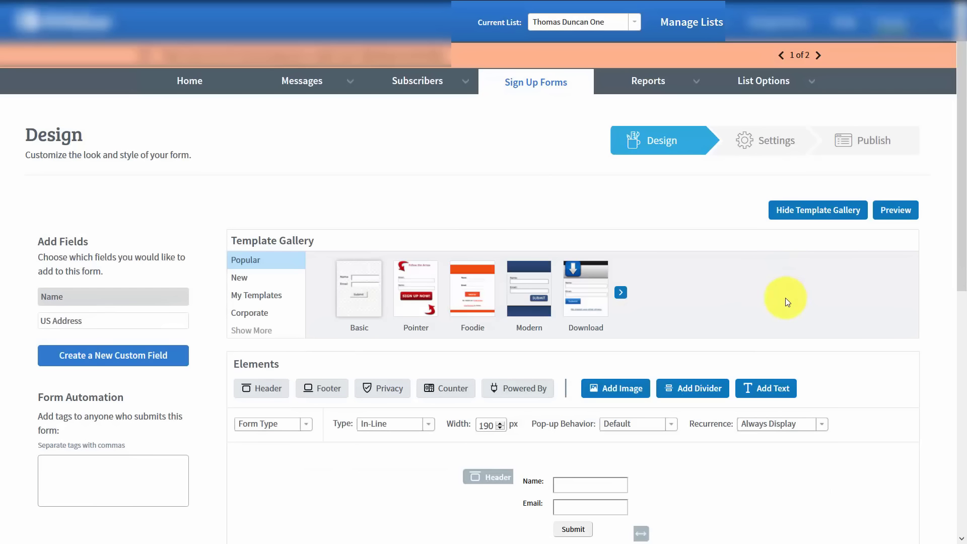
Widen the sign up form and change its Submit button color to red.
scroll(785, 298, down, 3)
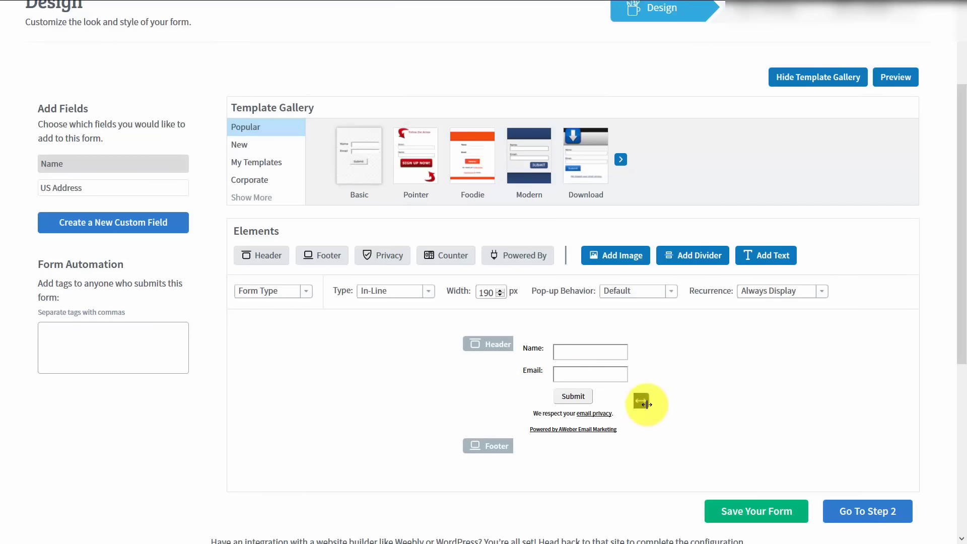
drag(647, 402, 754, 399)
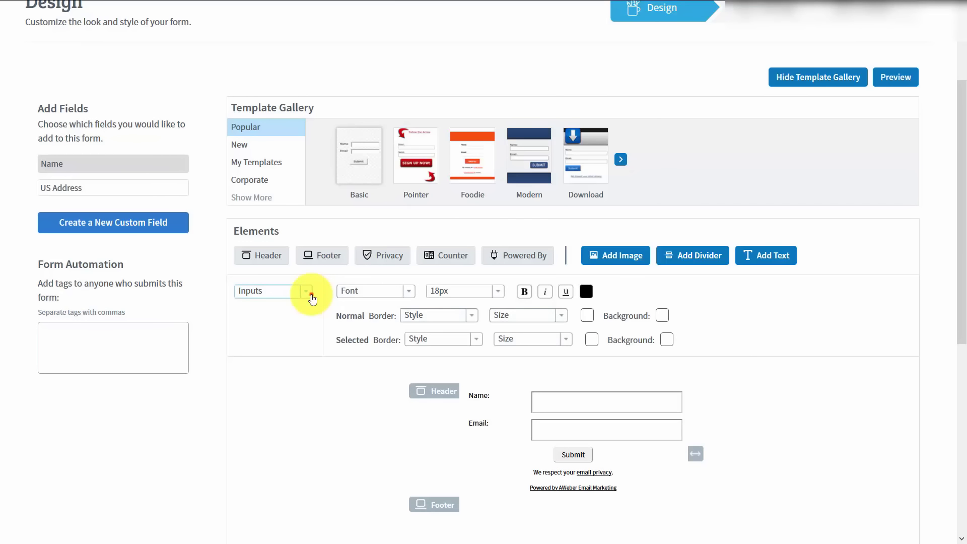
click(311, 297)
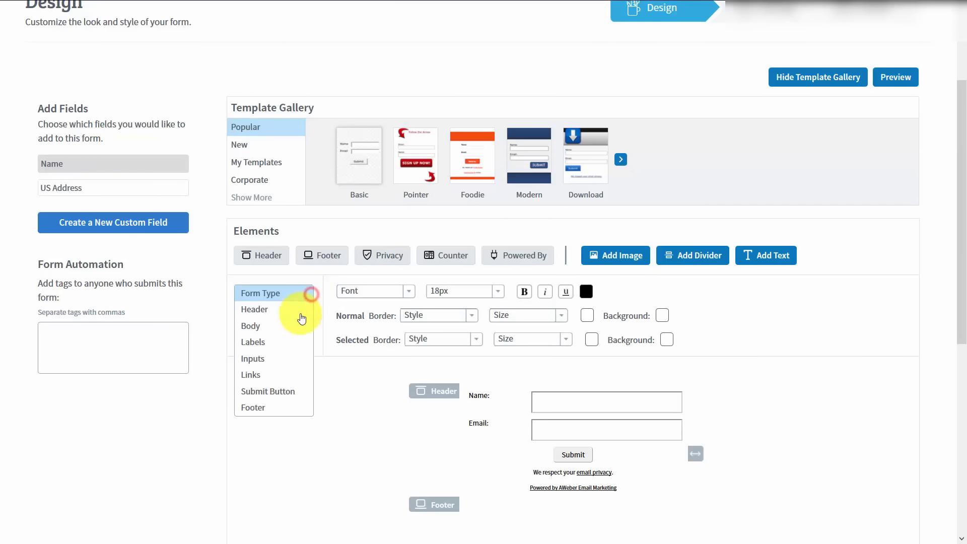
click(288, 391)
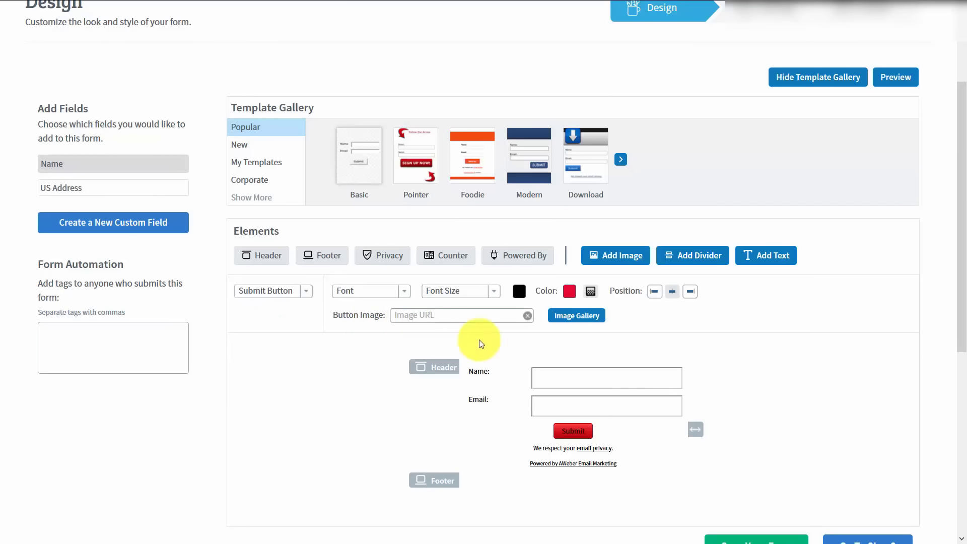
Save the sign up form and go on to its Settings step.
scroll(790, 364, down, 1)
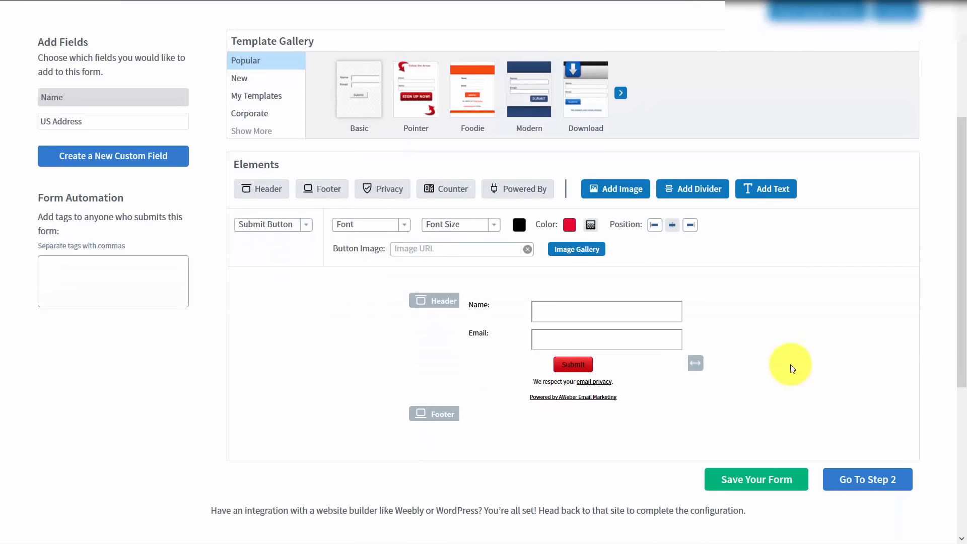
click(743, 482)
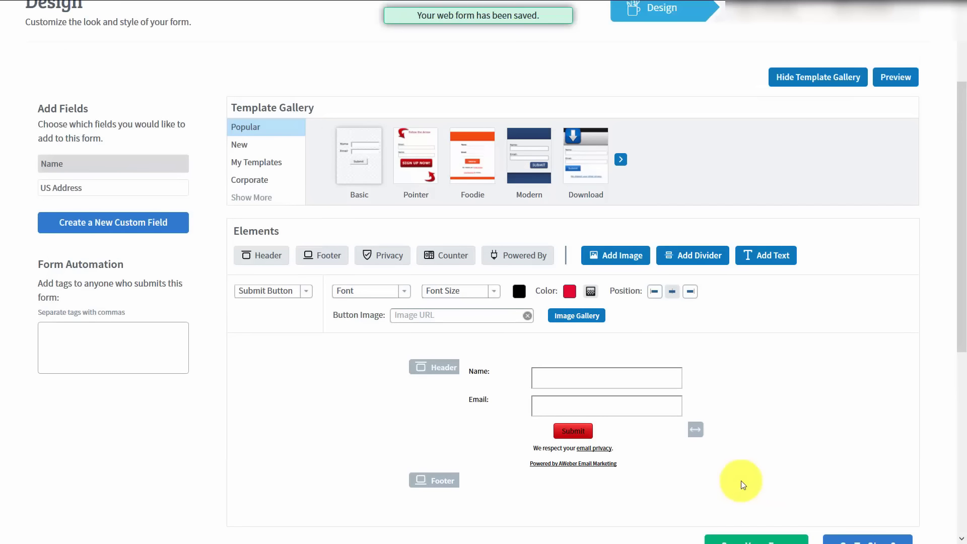
scroll(850, 442, down, 2)
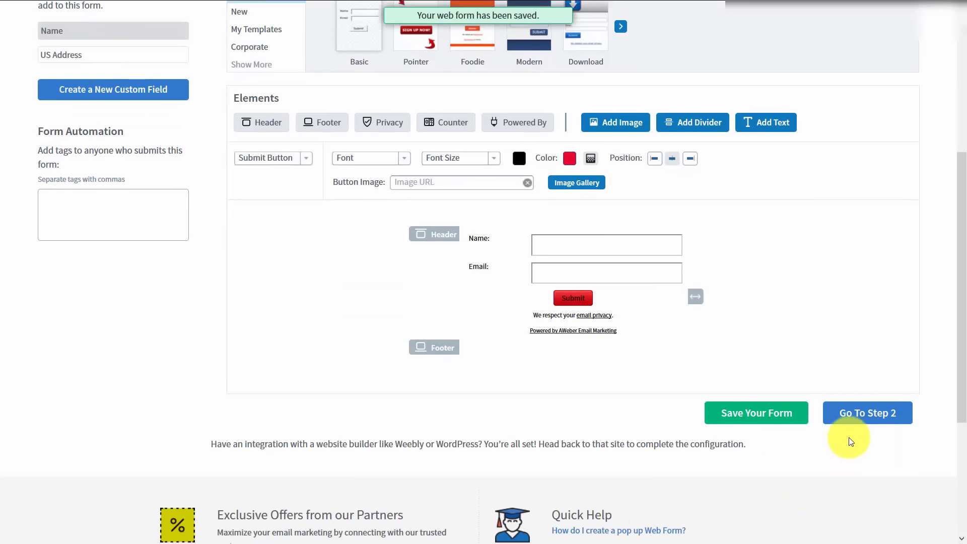
click(852, 411)
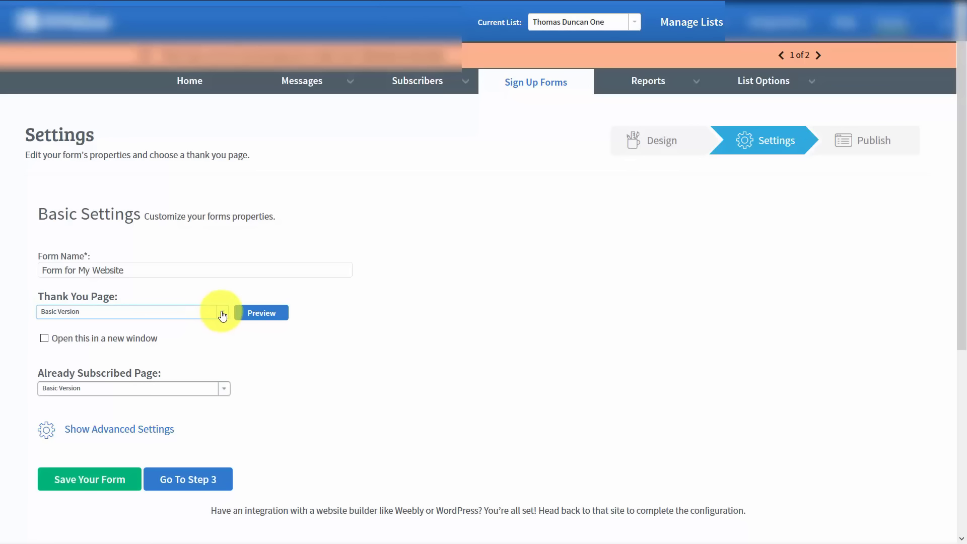
Set the form's thank you page to Audio Version.
click(223, 314)
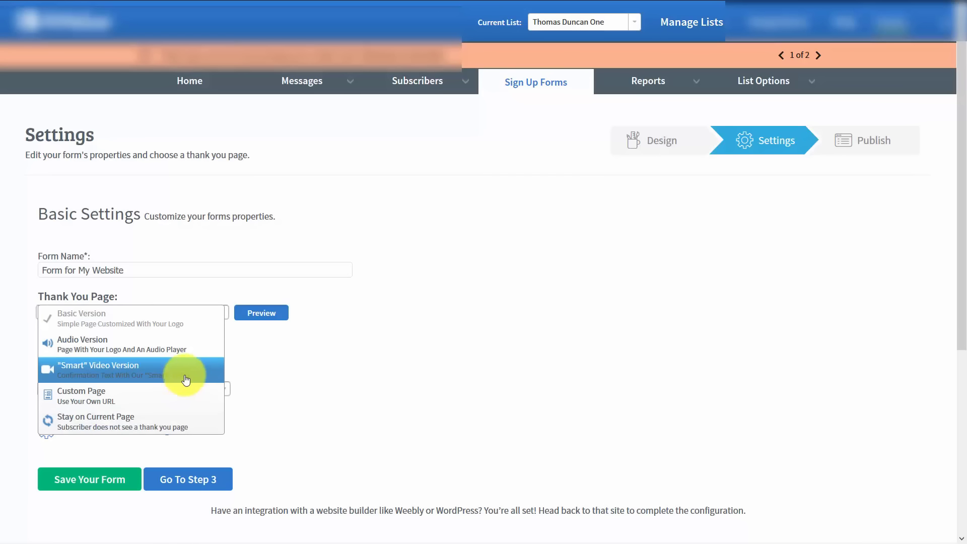
click(231, 323)
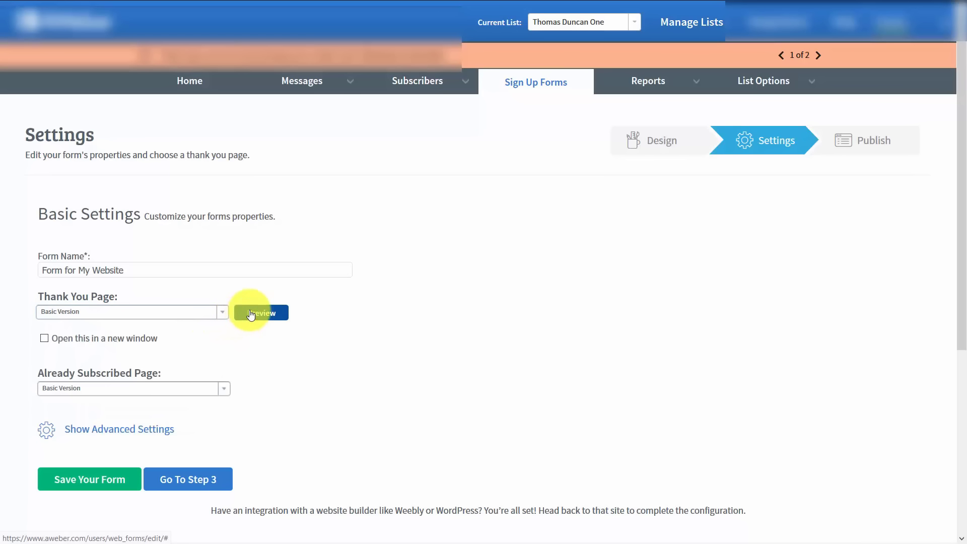
click(224, 313)
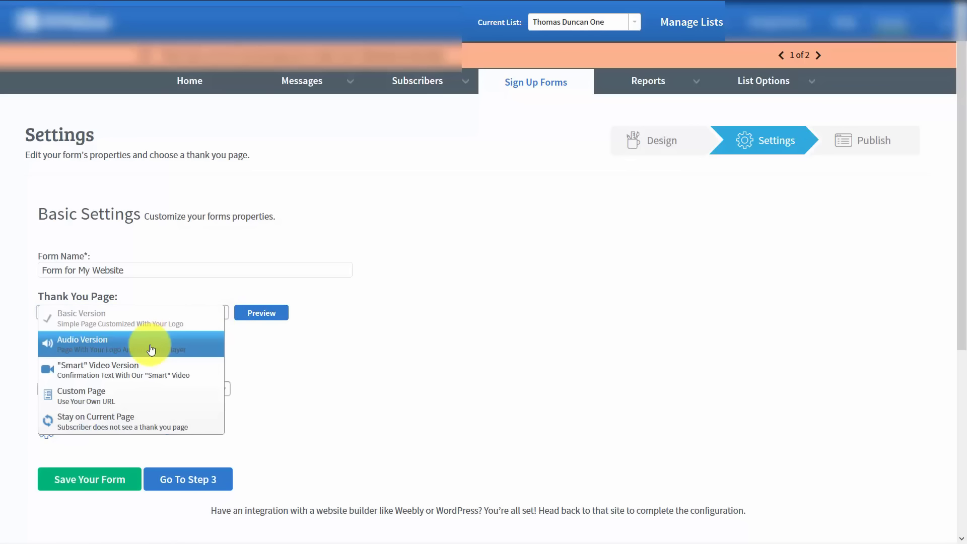
click(150, 346)
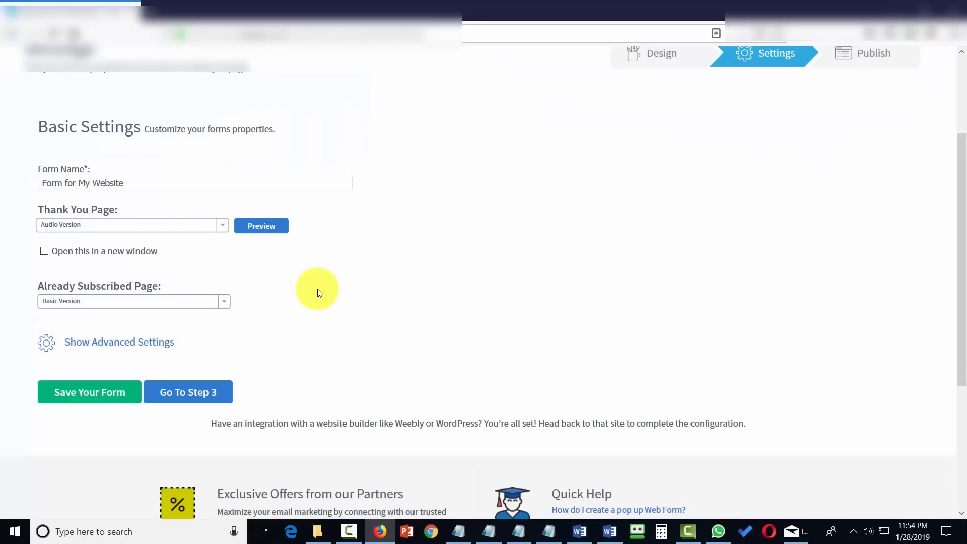
Show the form's advanced settings, proceed to publishing and save the form.
click(59, 353)
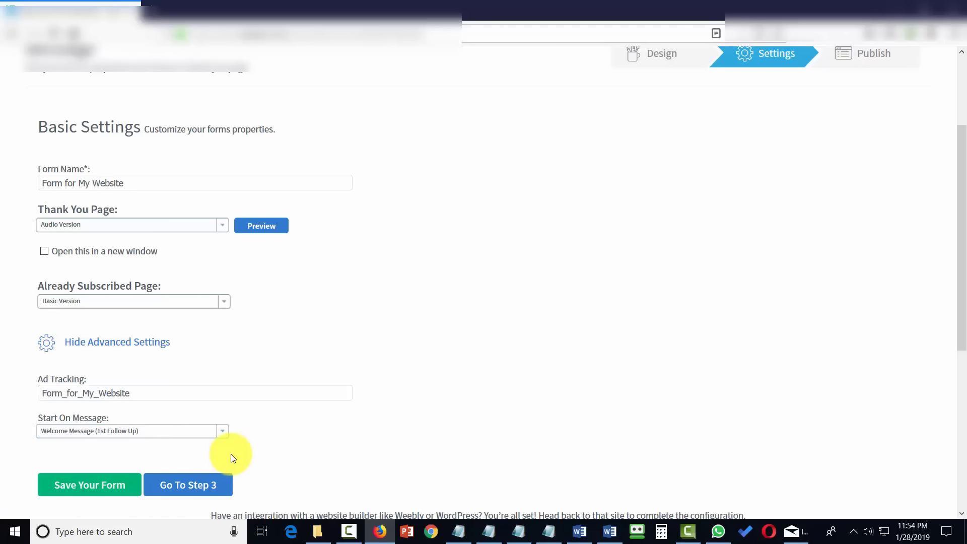
click(191, 488)
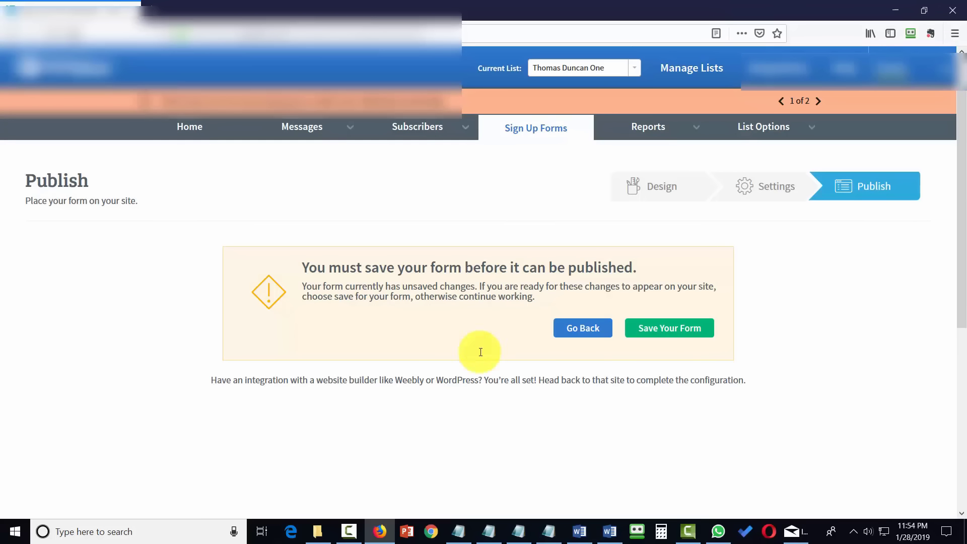
click(685, 327)
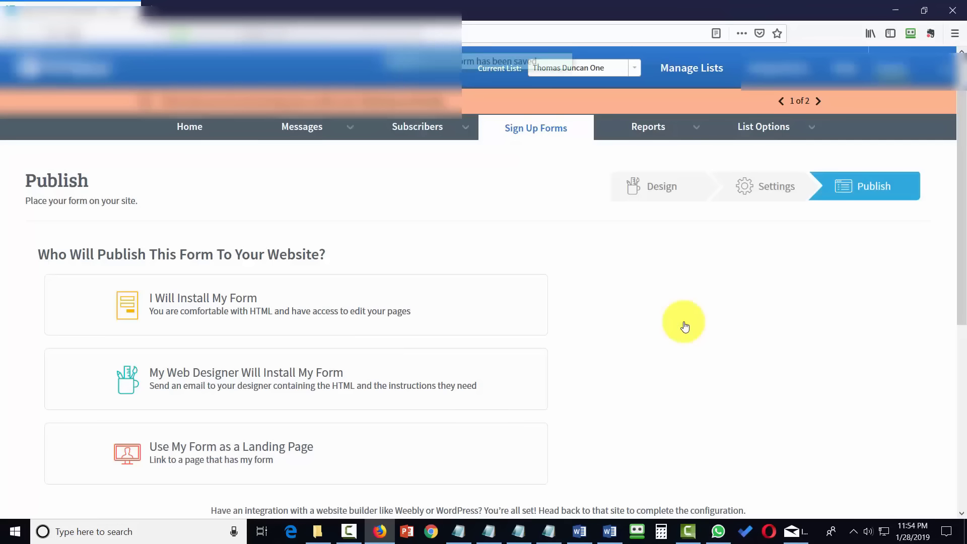
Choose to install the form yourself and display its Javascript snippet.
scroll(684, 324, down, 1)
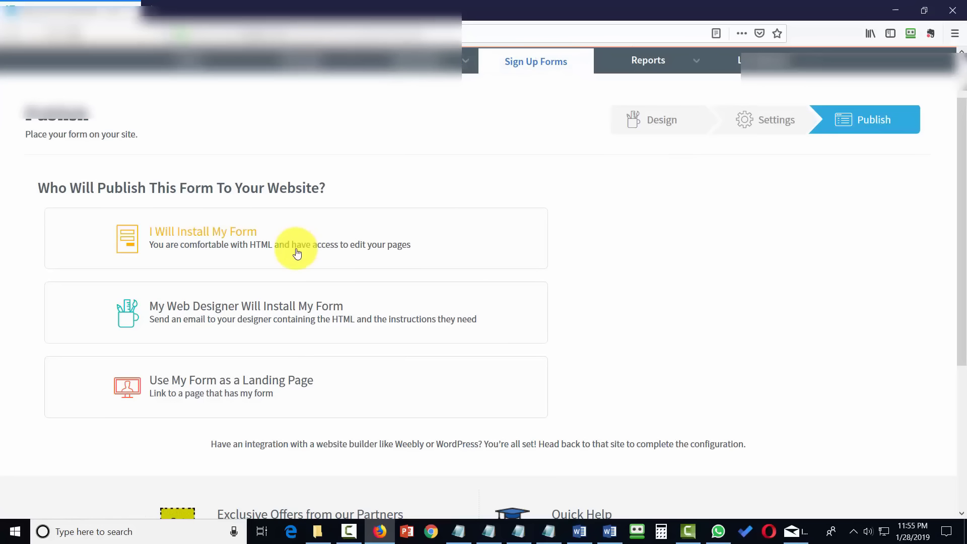
click(244, 237)
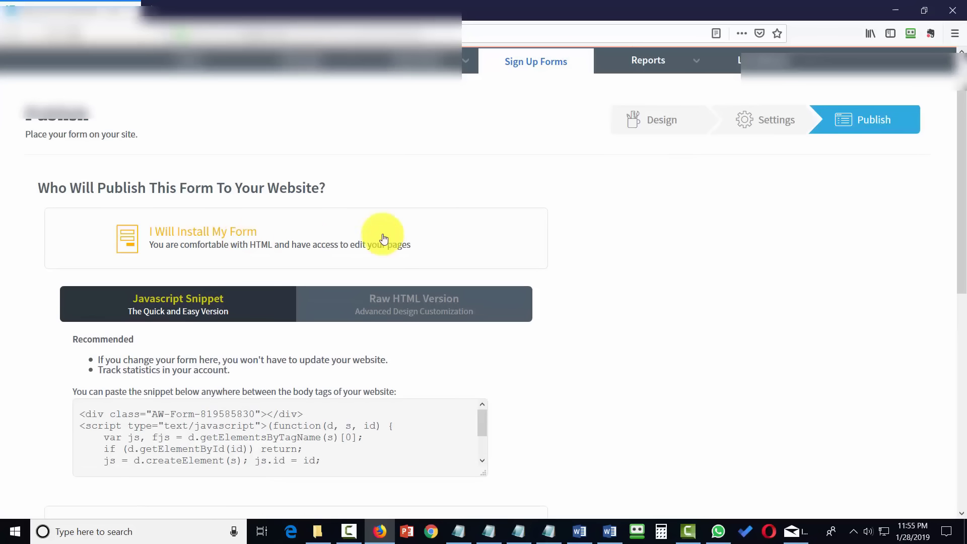
scroll(403, 235, down, 1)
scroll(405, 236, down, 1)
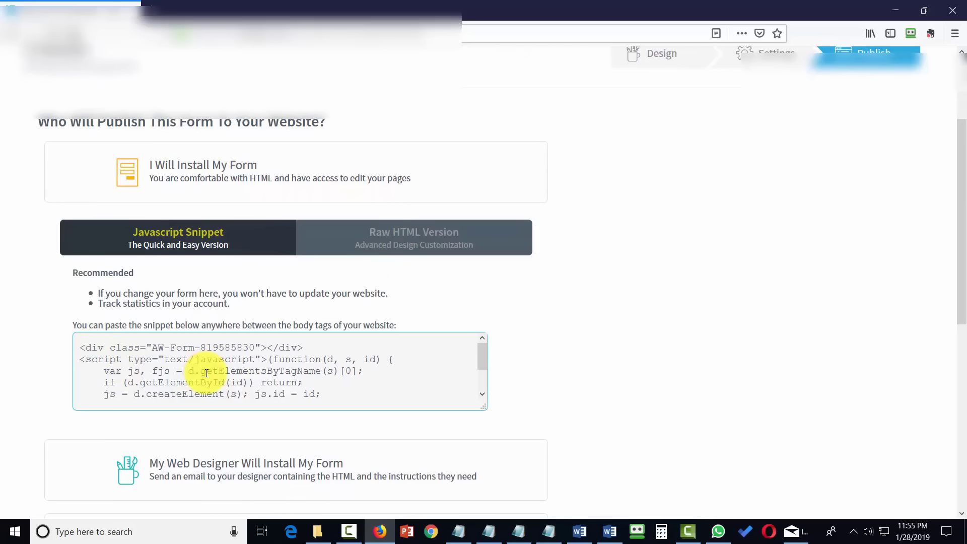
Compare the form's Raw HTML version with its Javascript snippet.
click(387, 241)
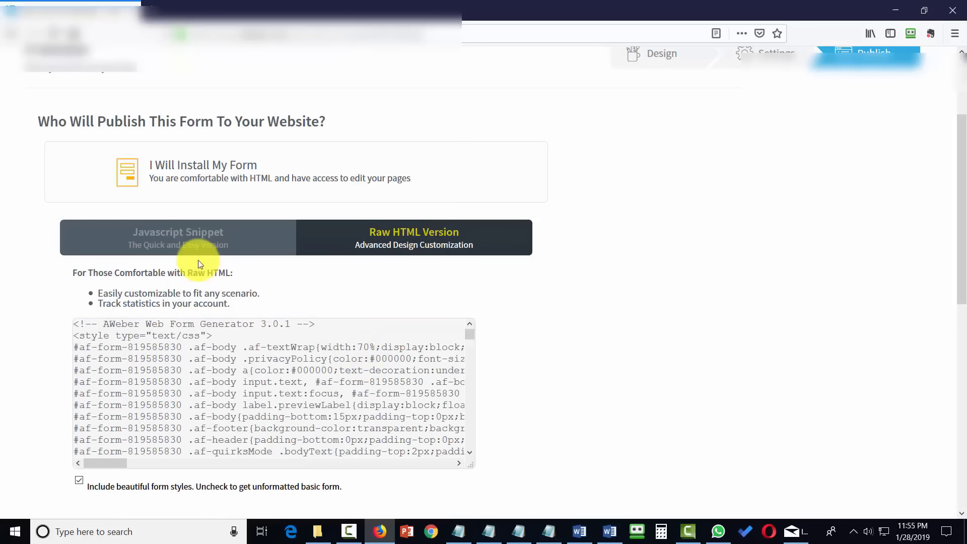
click(182, 246)
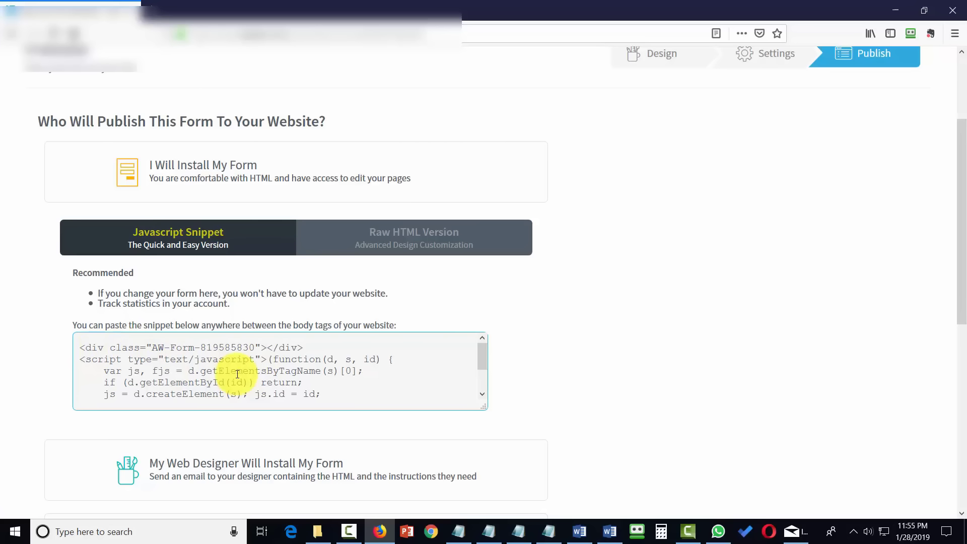
click(409, 243)
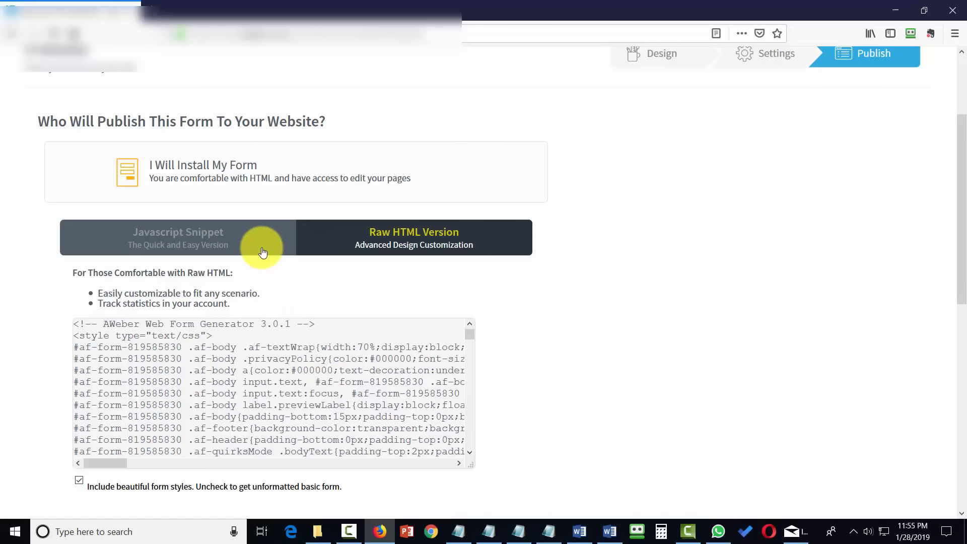
click(232, 245)
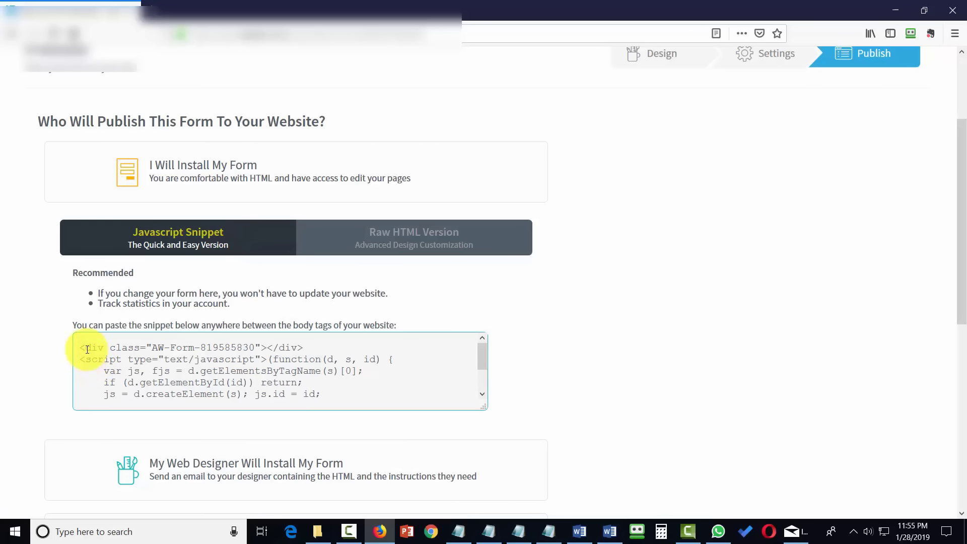
Copy the form's entire Javascript snippet.
drag(80, 346, 184, 397)
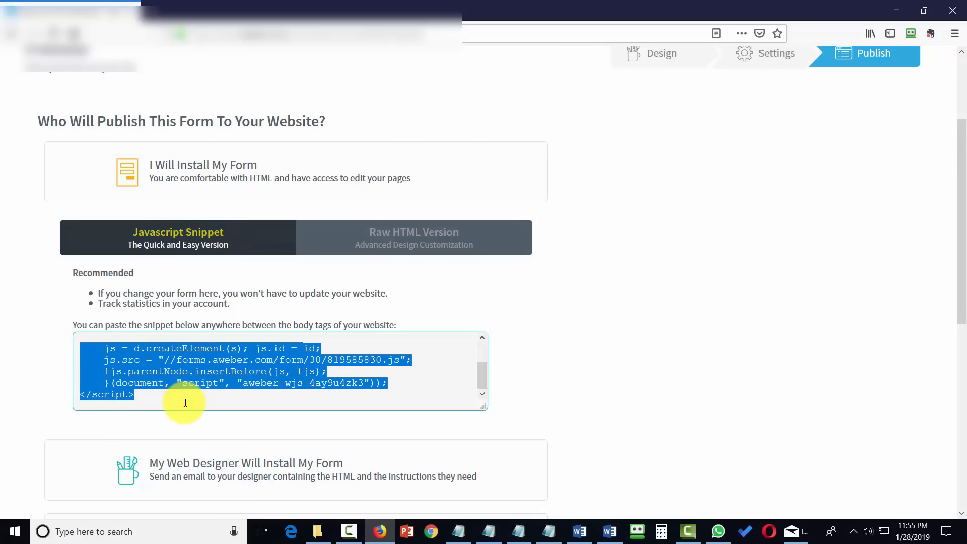
scroll(184, 387, up, 3)
right_click(185, 371)
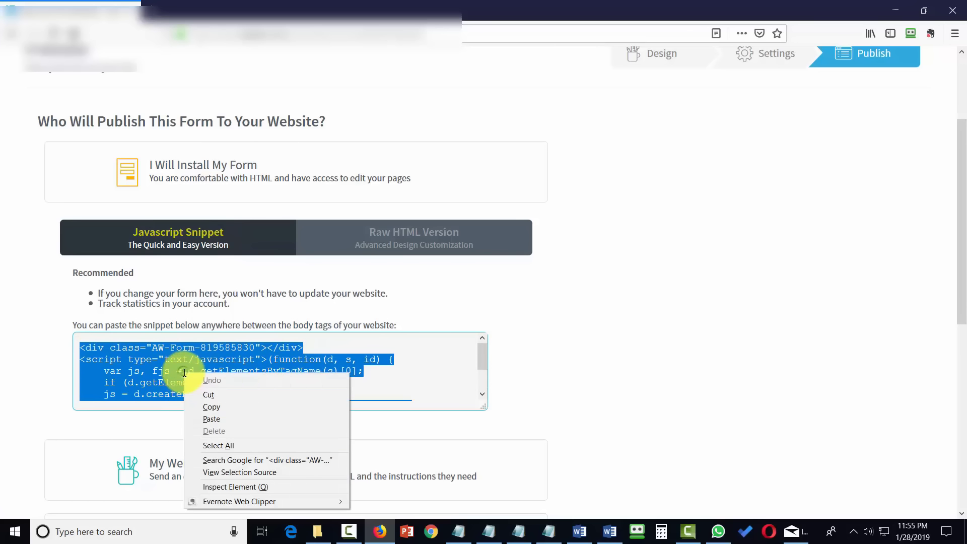
click(207, 400)
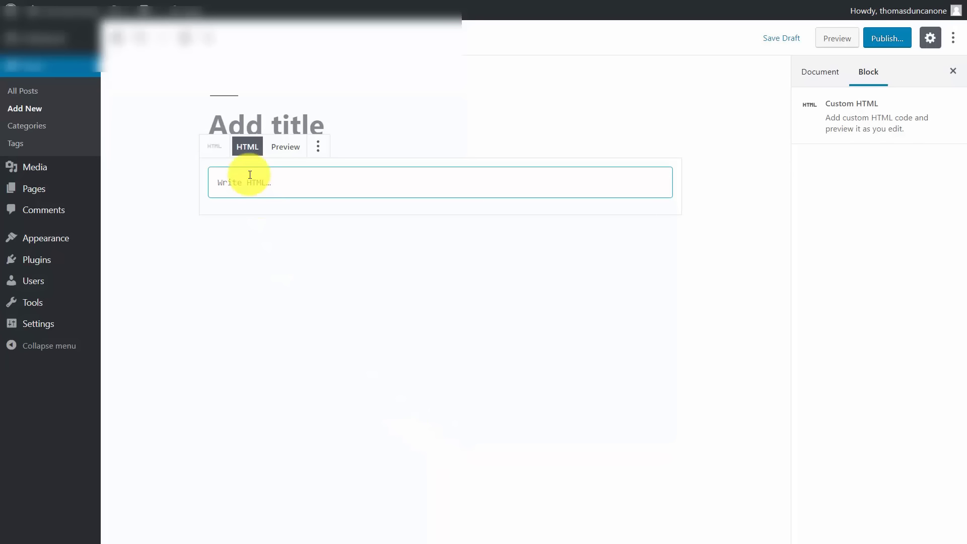
Paste the copied snippet into the Custom HTML block of the new WordPress post and preview the post.
key(ctrl+v)
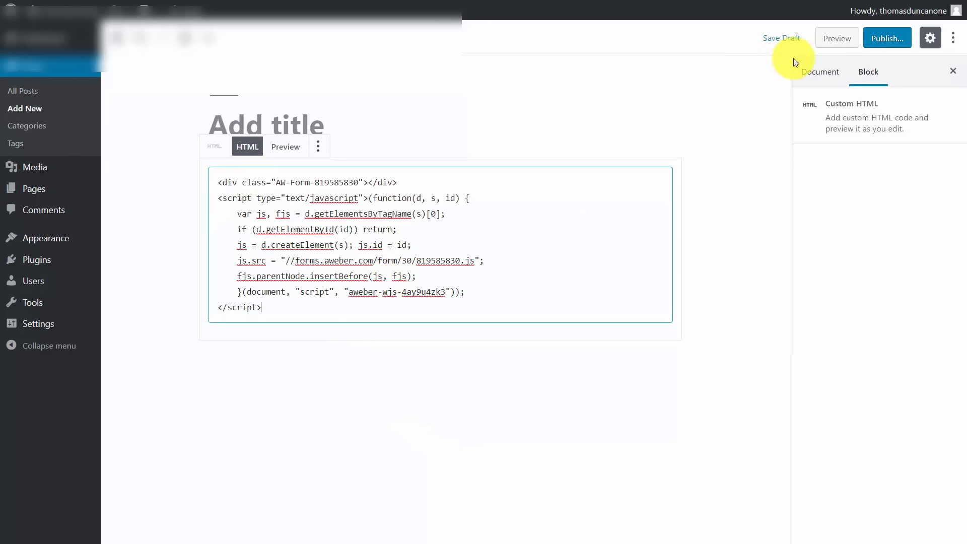
click(834, 44)
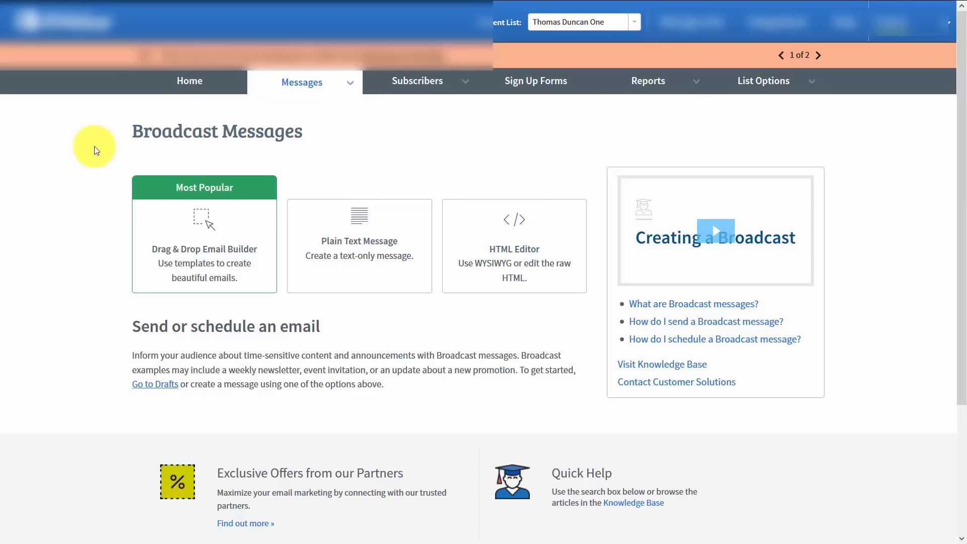
In AWeber, start a broadcast message with the Drag & Drop Email Builder and replace its sample paragraph with the copied article text.
mouse_move(304, 88)
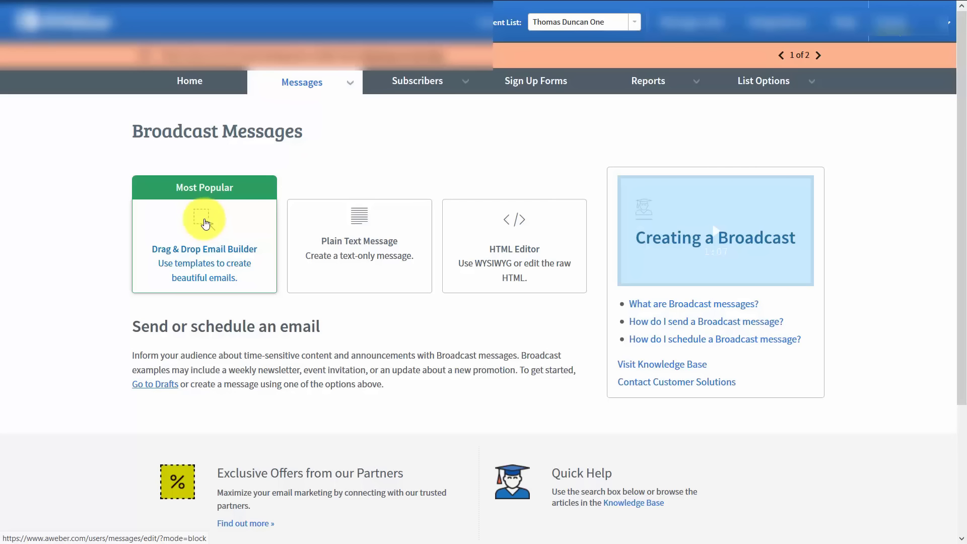
click(205, 223)
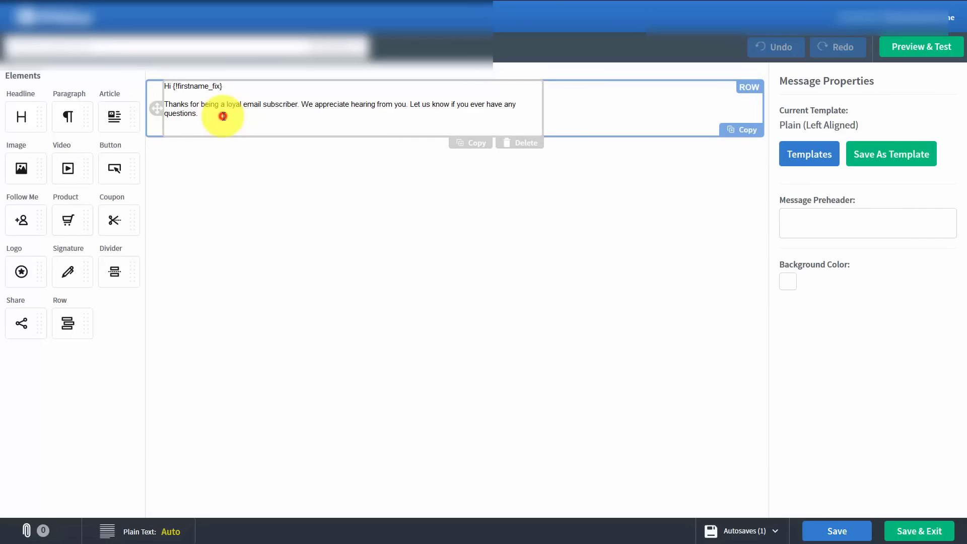
drag(223, 116, 161, 103)
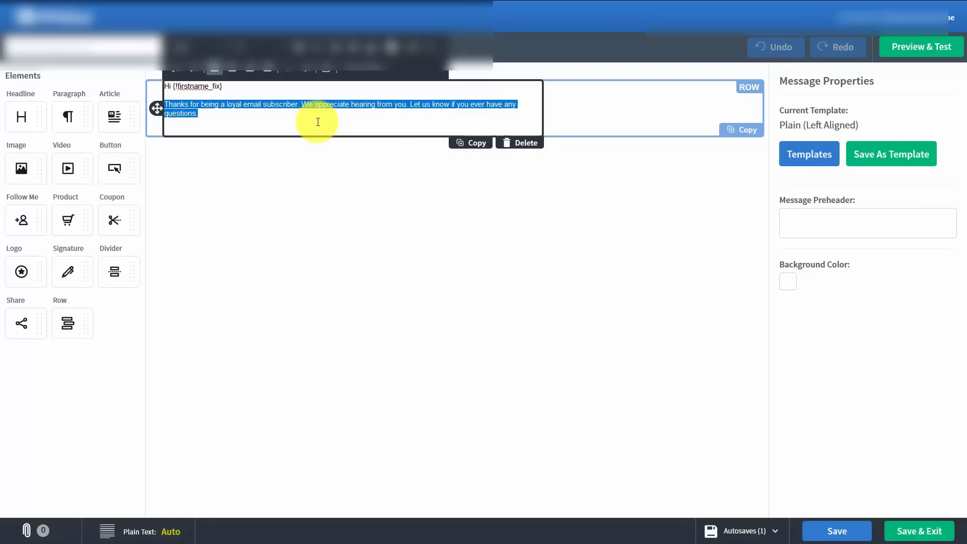
key(ctrl+v)
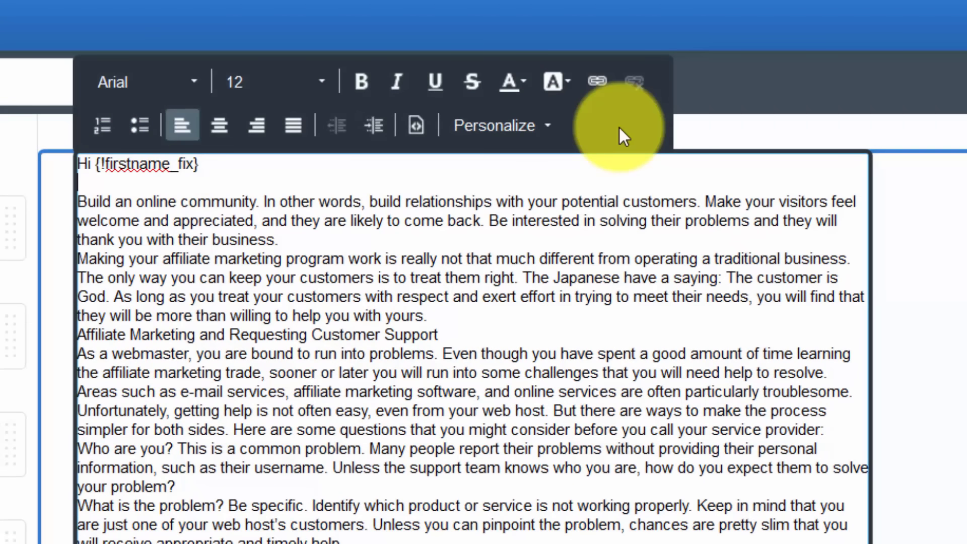
Review the personalization options for Subscriber's Info, Subscriber's Location and Your Snippets.
click(547, 125)
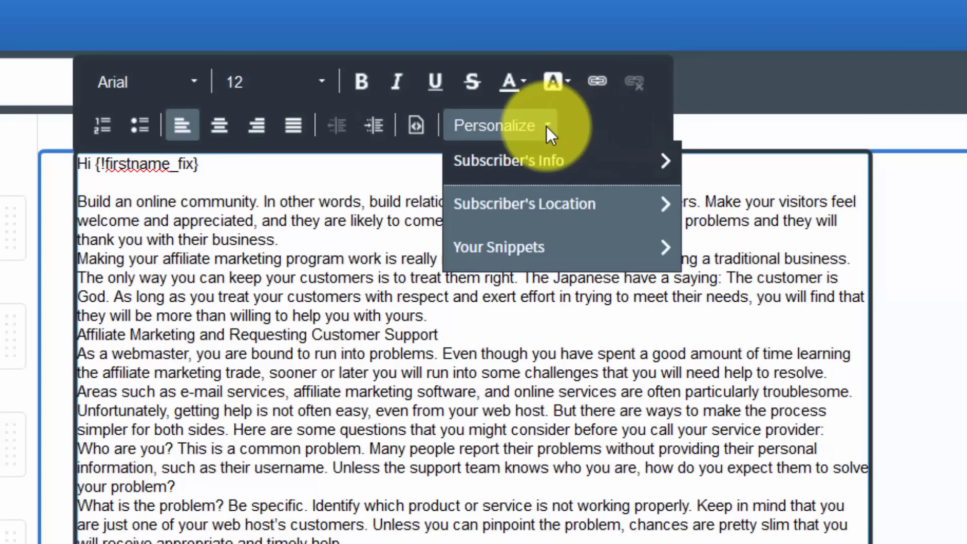
click(549, 167)
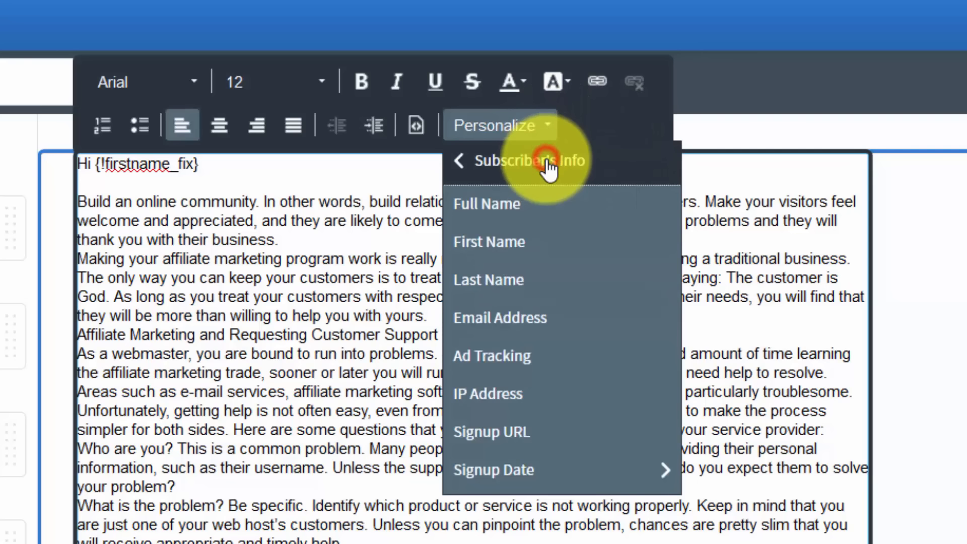
click(539, 161)
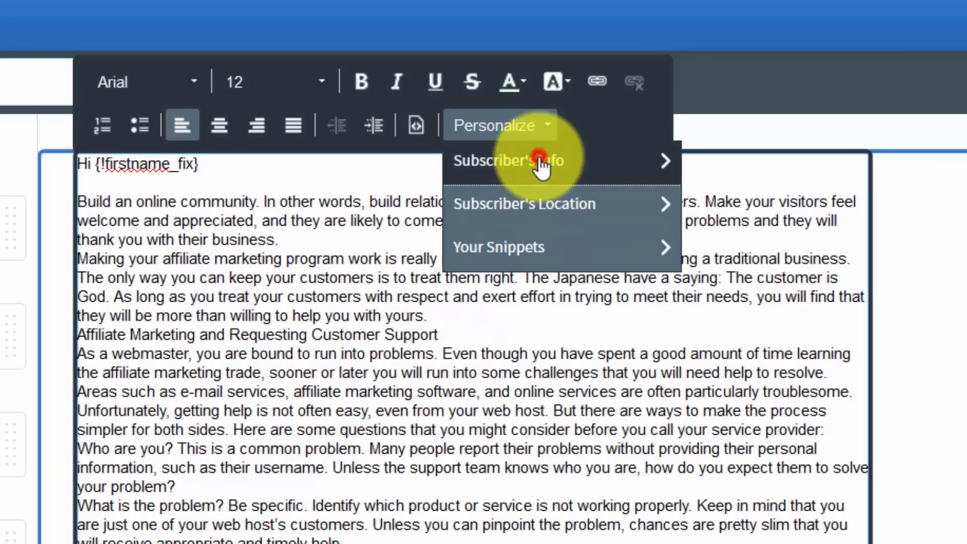
click(540, 203)
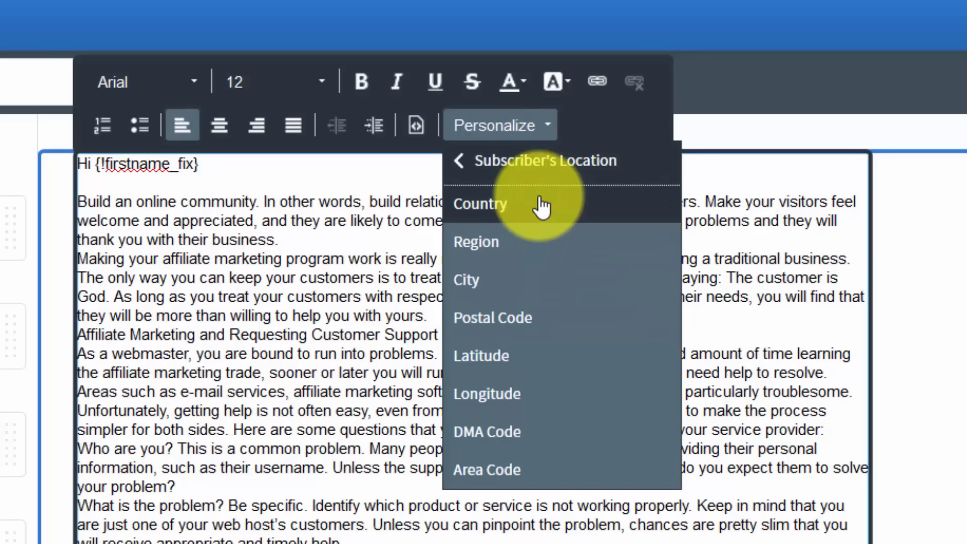
click(541, 171)
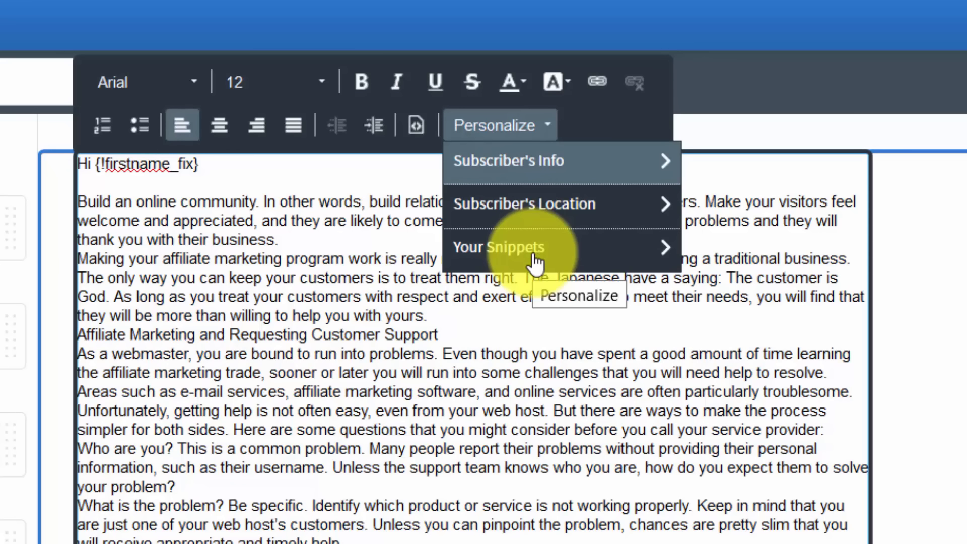
click(536, 260)
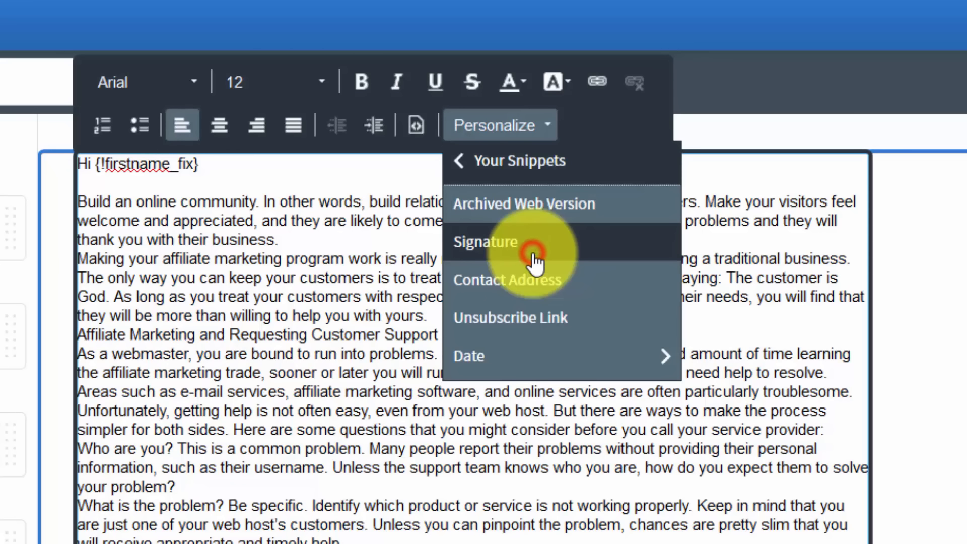
click(524, 161)
Insert a blank line after each of the first two paragraphs of the message body.
click(281, 181)
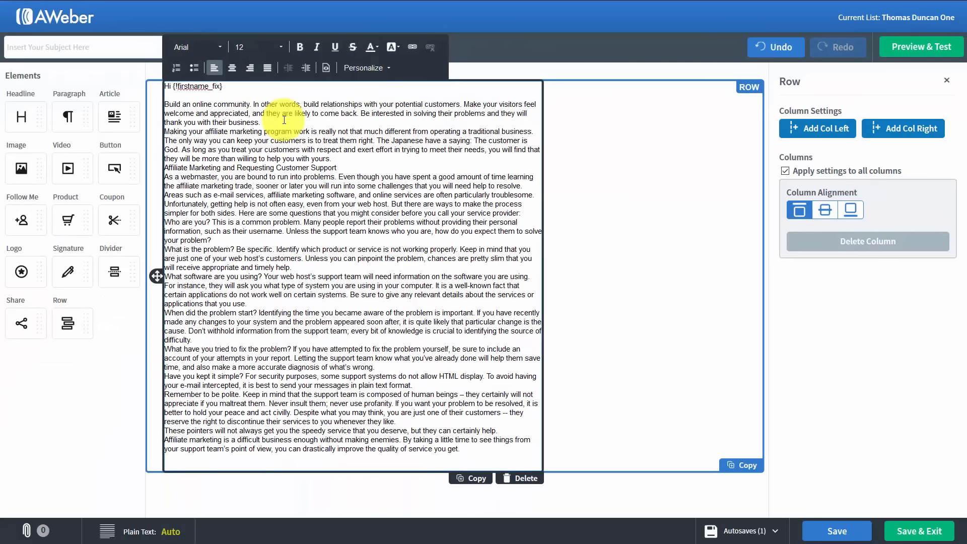
key(Return)
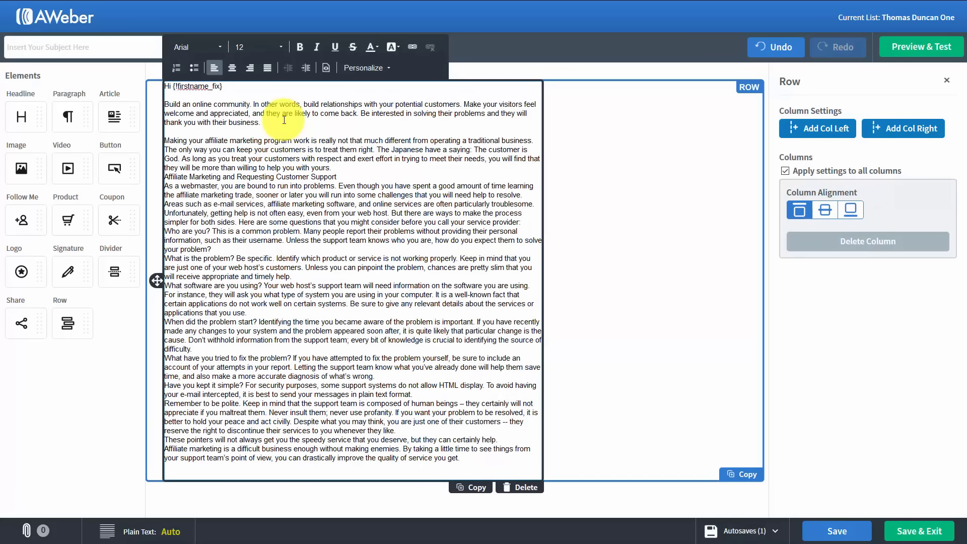
click(333, 168)
key(Return)
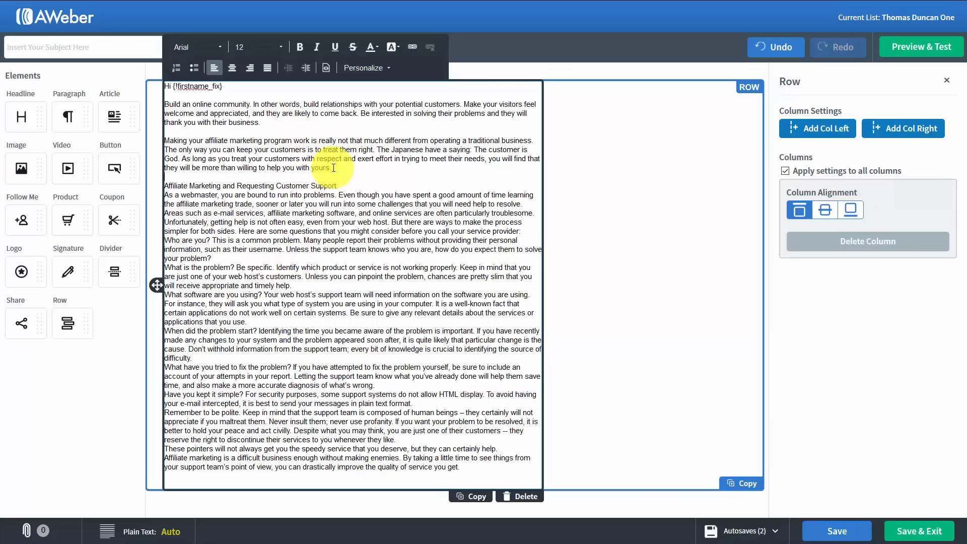
Set the font size of the whole message text to 16.
click(358, 395)
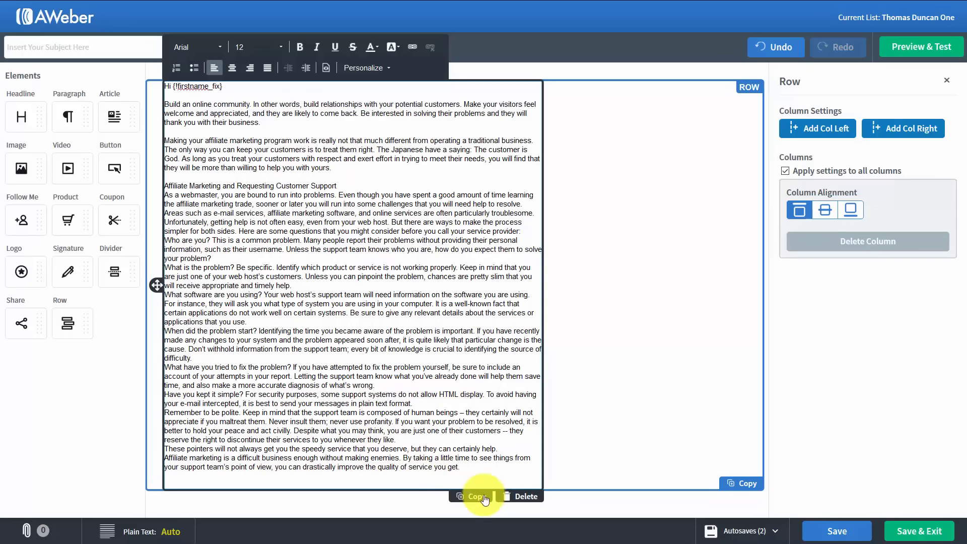
shift+click(474, 466)
drag(310, 340, 159, 73)
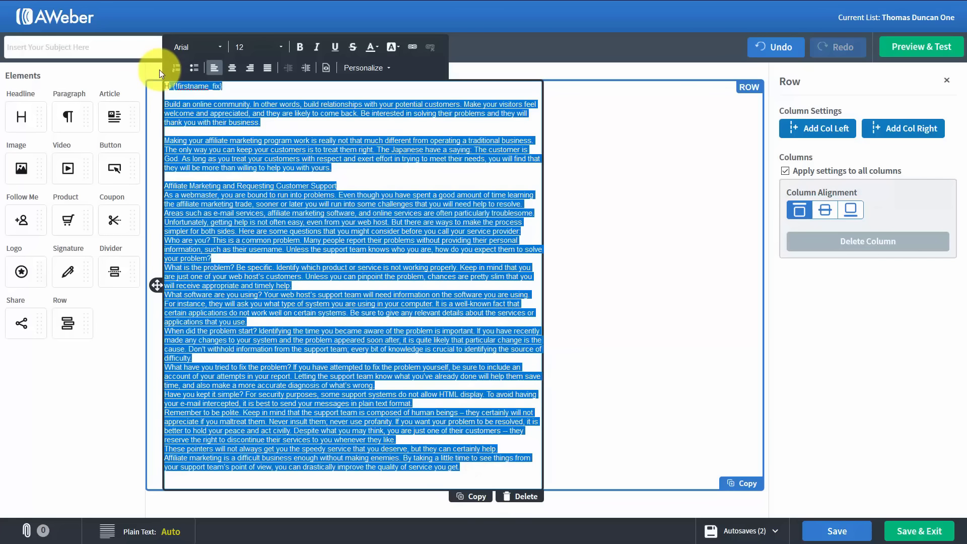
click(280, 47)
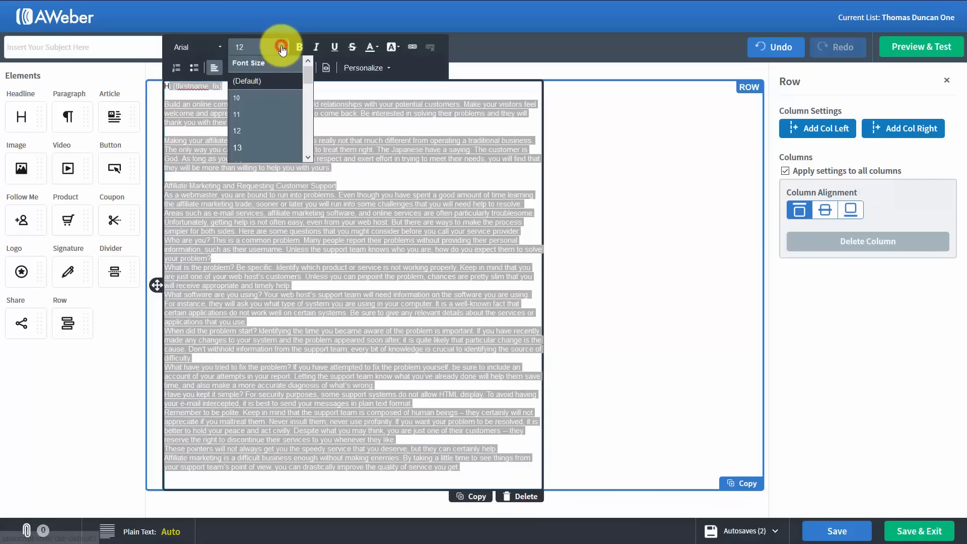
scroll(280, 139, down, 2)
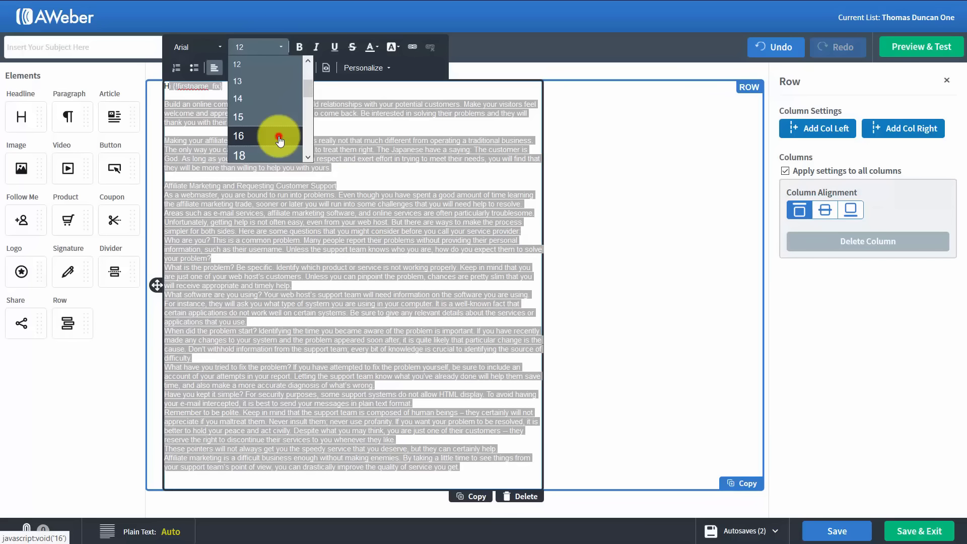
click(280, 137)
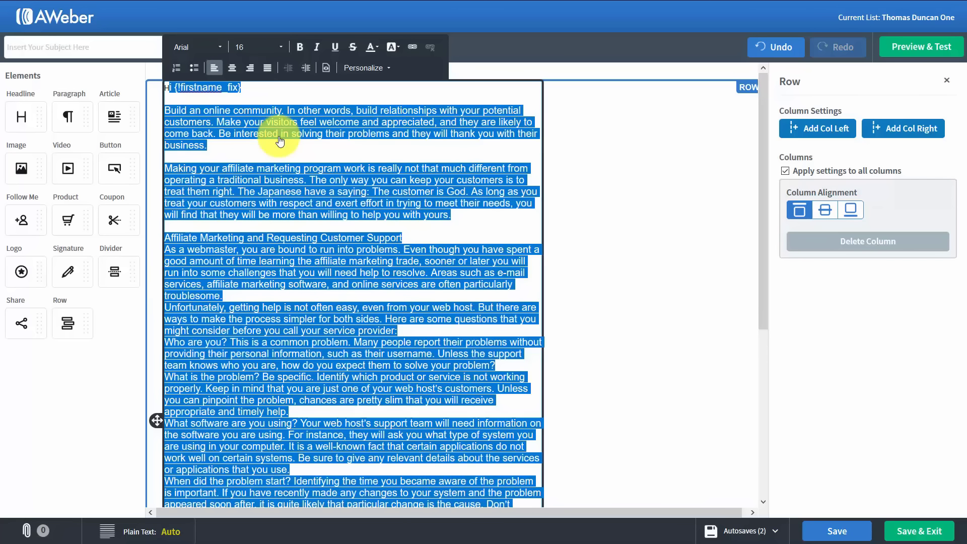
click(313, 202)
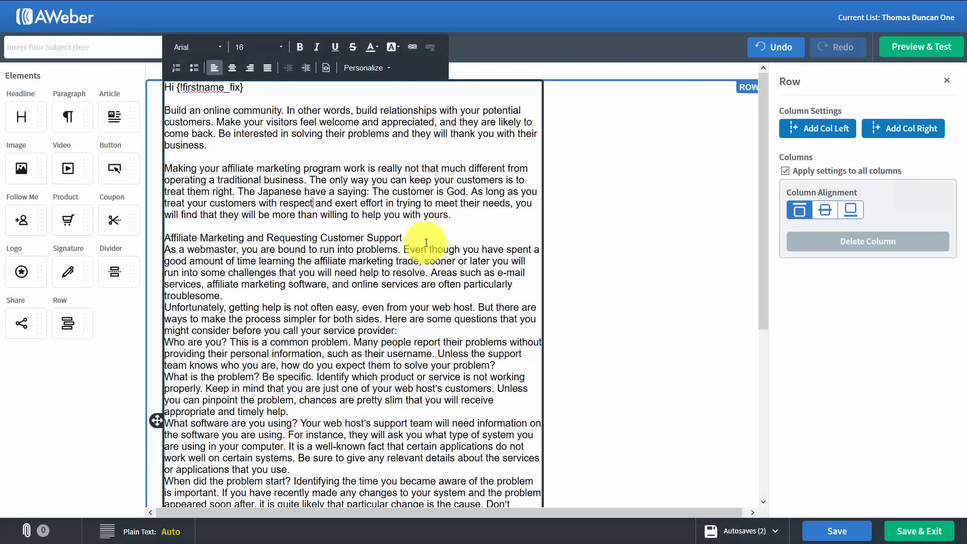
Make the heading "Affiliate Marketing and Requesting Customer Support" bold.
drag(423, 235, 164, 236)
click(300, 47)
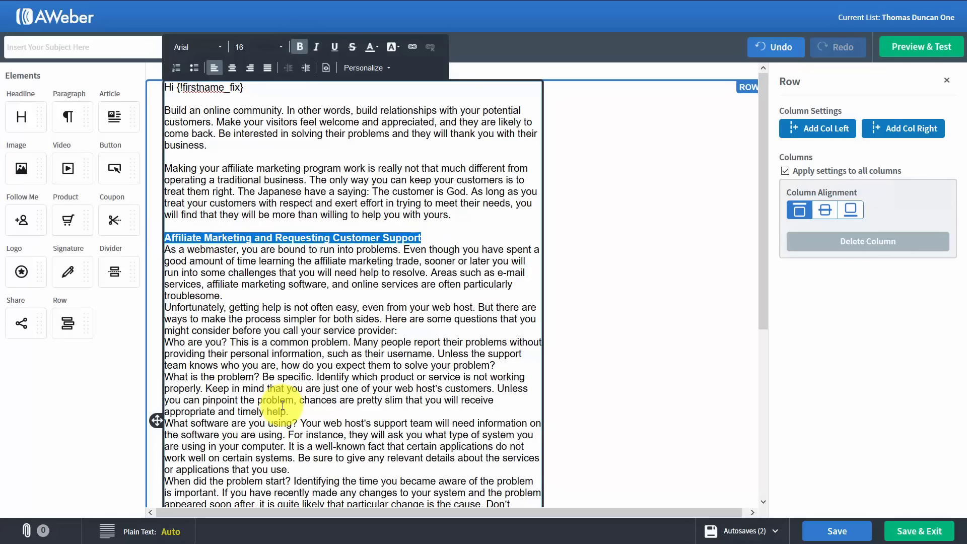
click(341, 316)
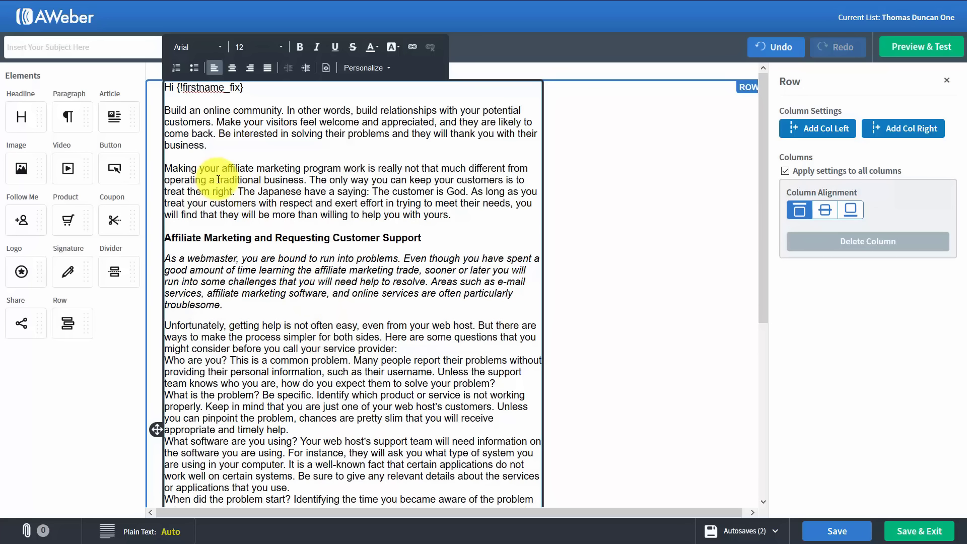
drag(217, 179, 303, 180)
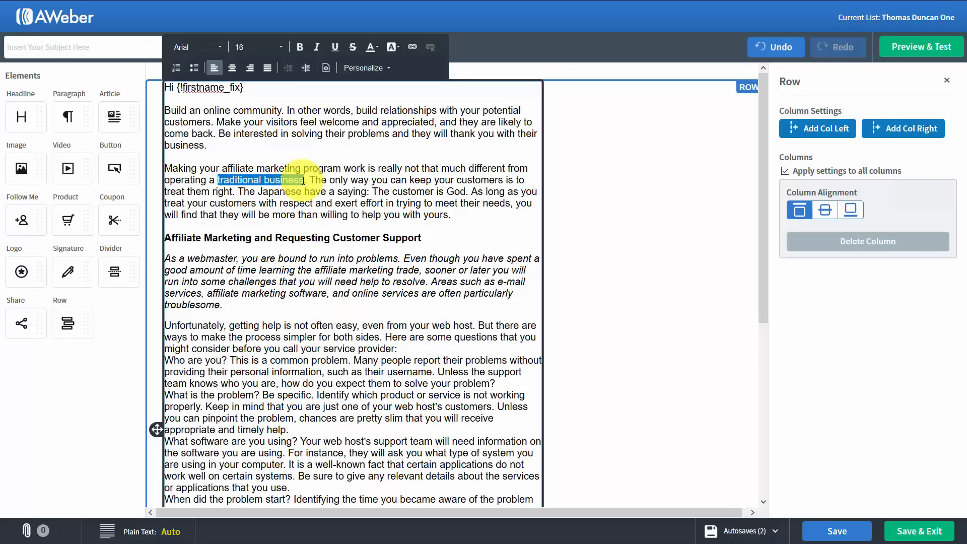
click(413, 48)
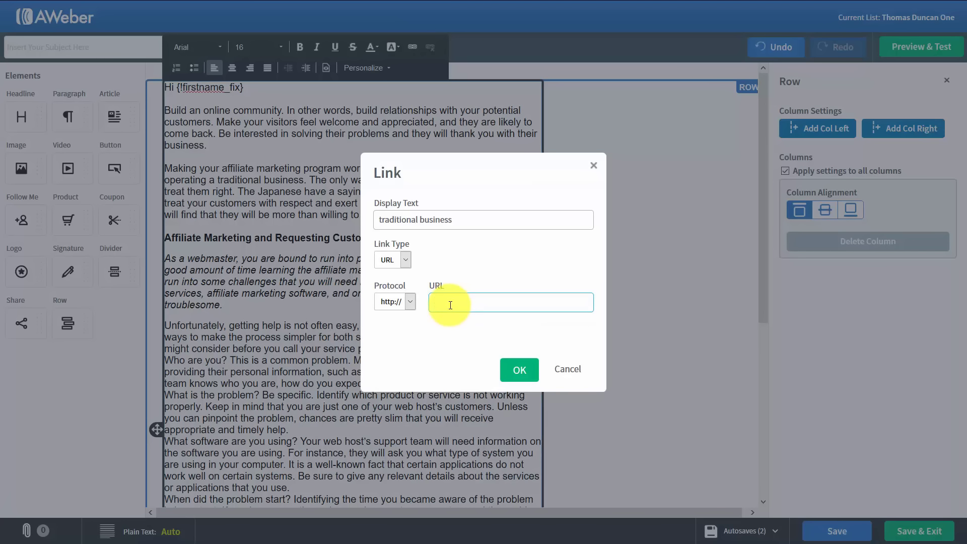
text(haon.biz)
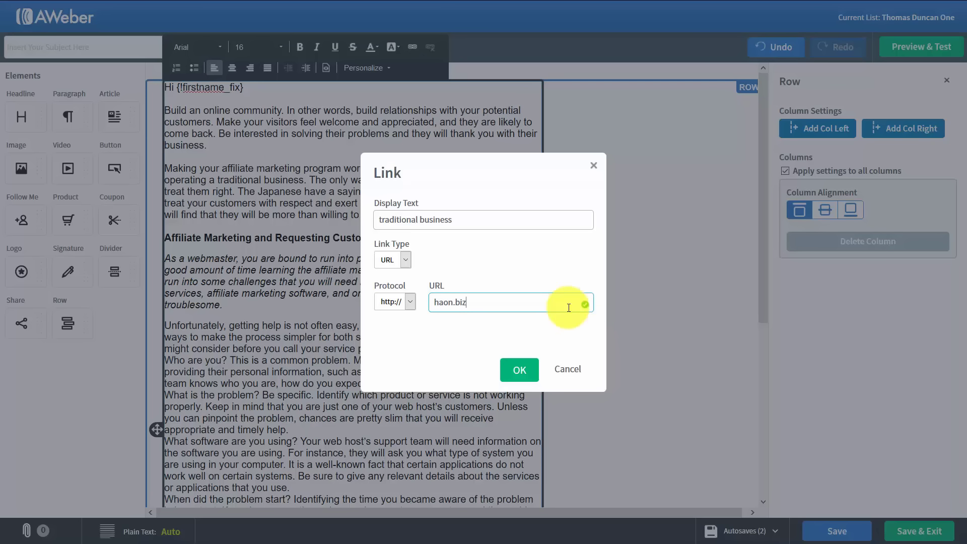
click(518, 370)
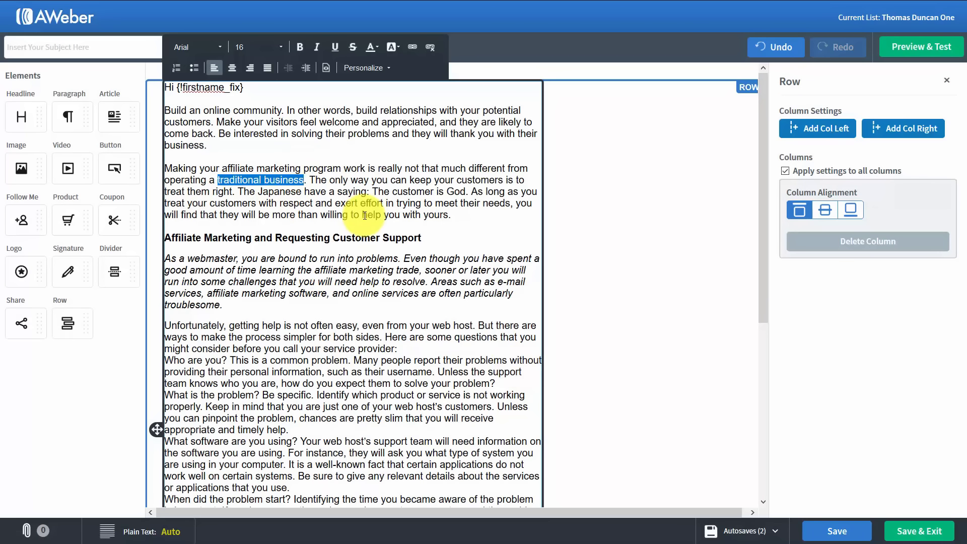
click(290, 411)
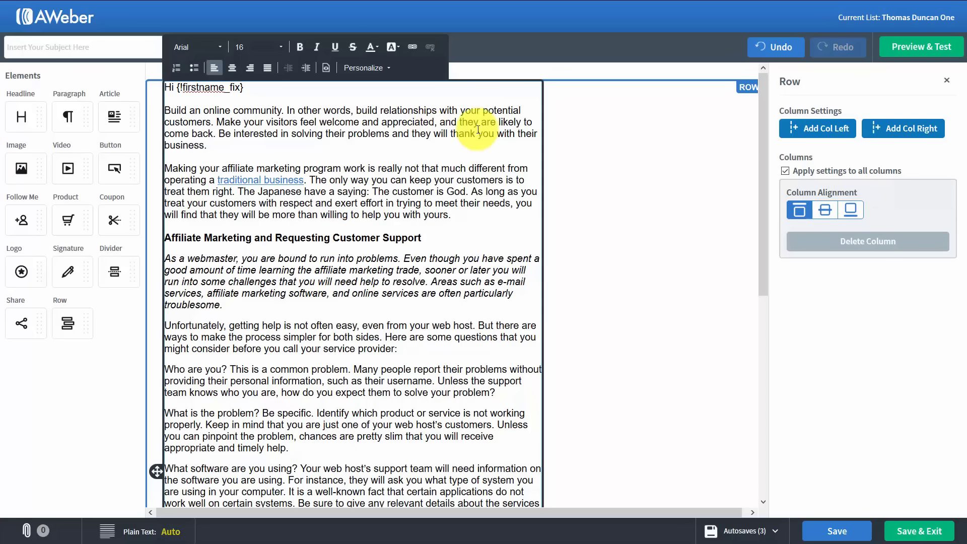
Add an empty column to the right of the message text in the row.
click(891, 131)
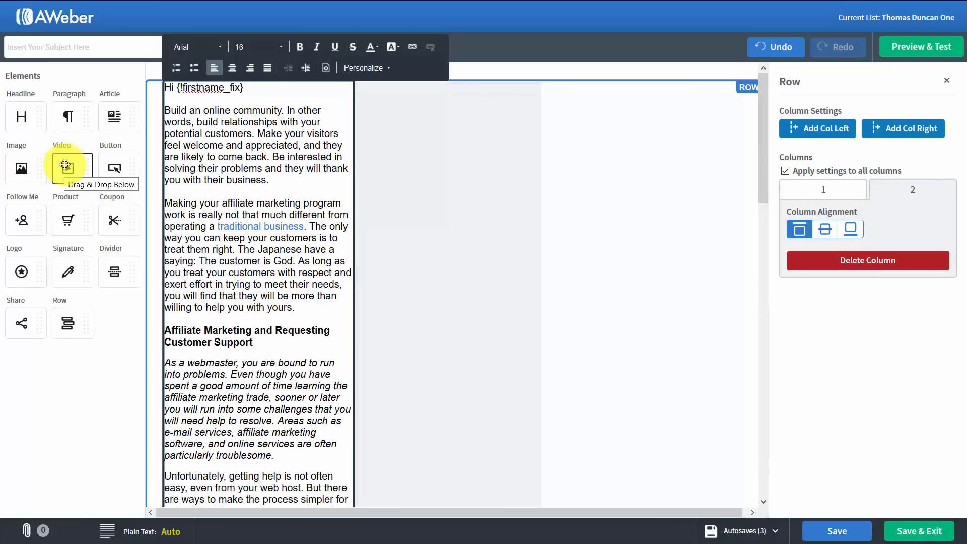
drag(65, 164, 246, 273)
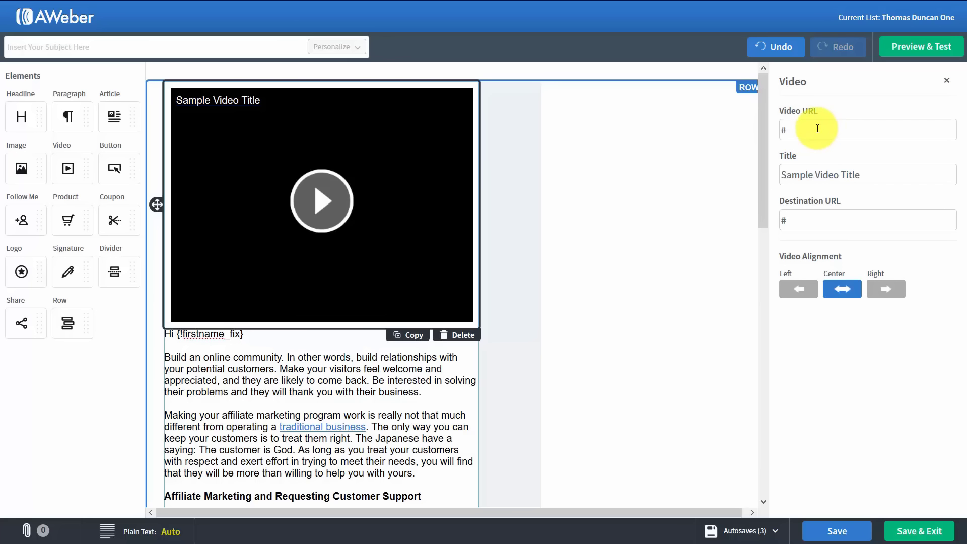
click(690, 215)
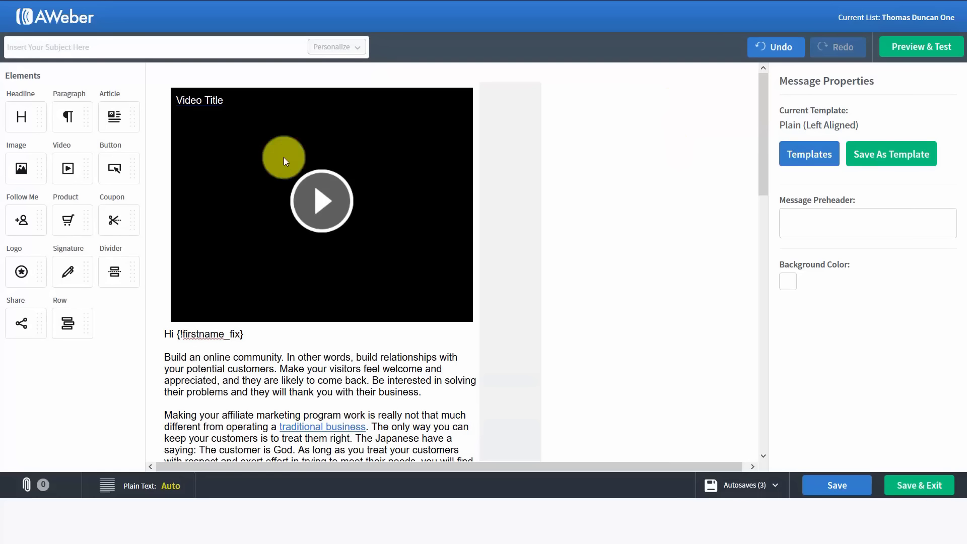
mouse_move(370, 251)
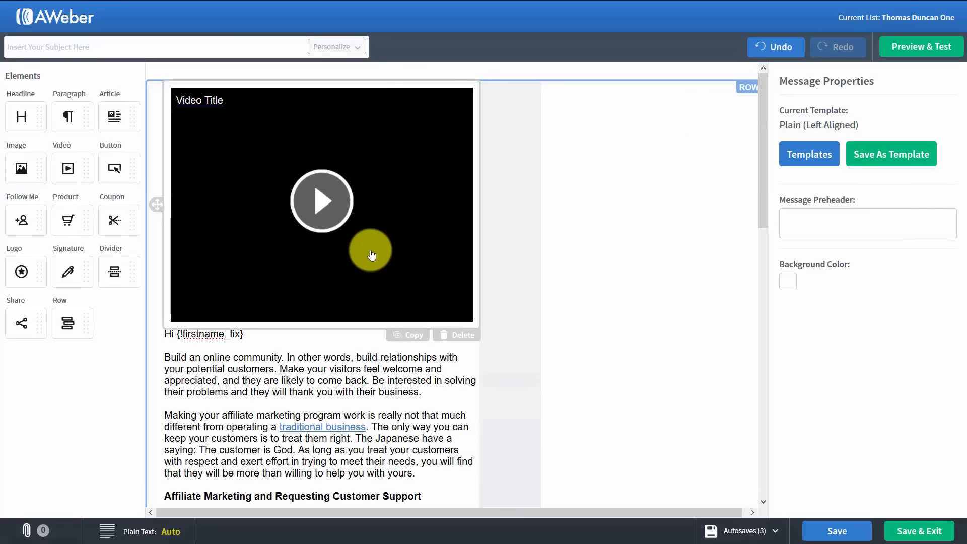
click(453, 334)
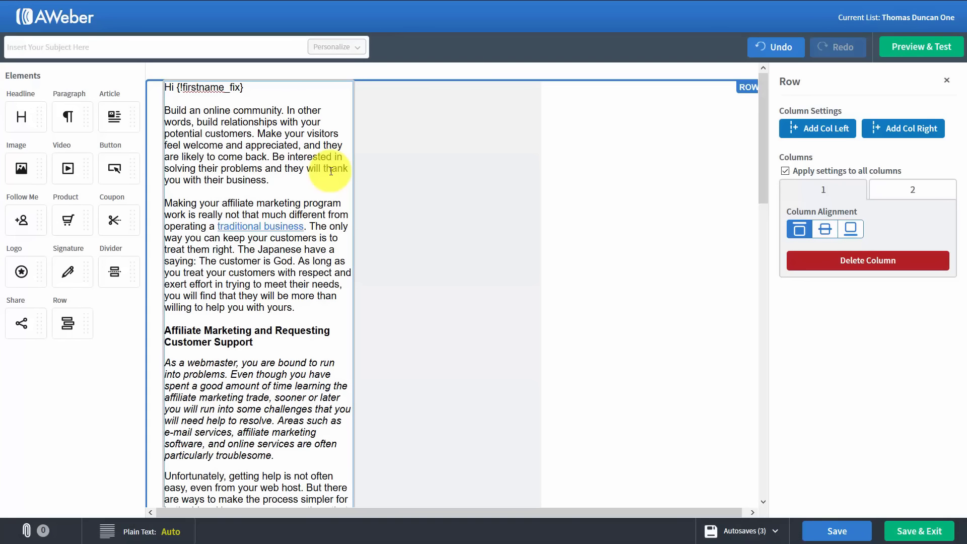
Look through the message text down to its end and save the draft.
scroll(273, 266, down, 15)
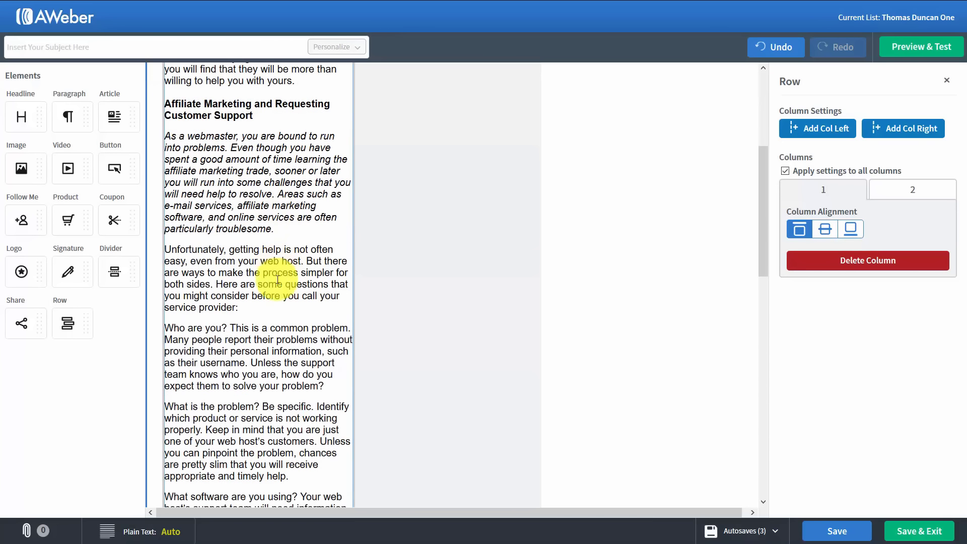
scroll(277, 280, down, 2)
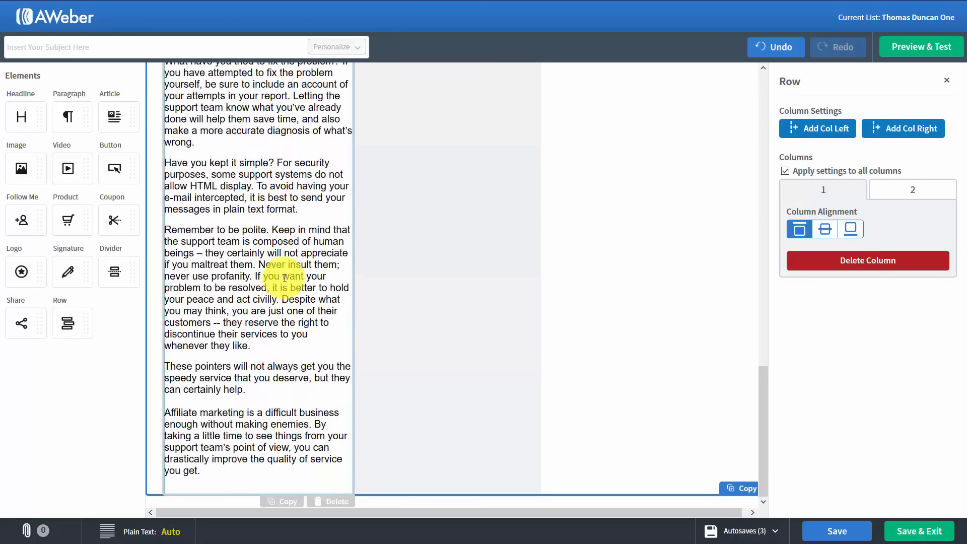
click(833, 533)
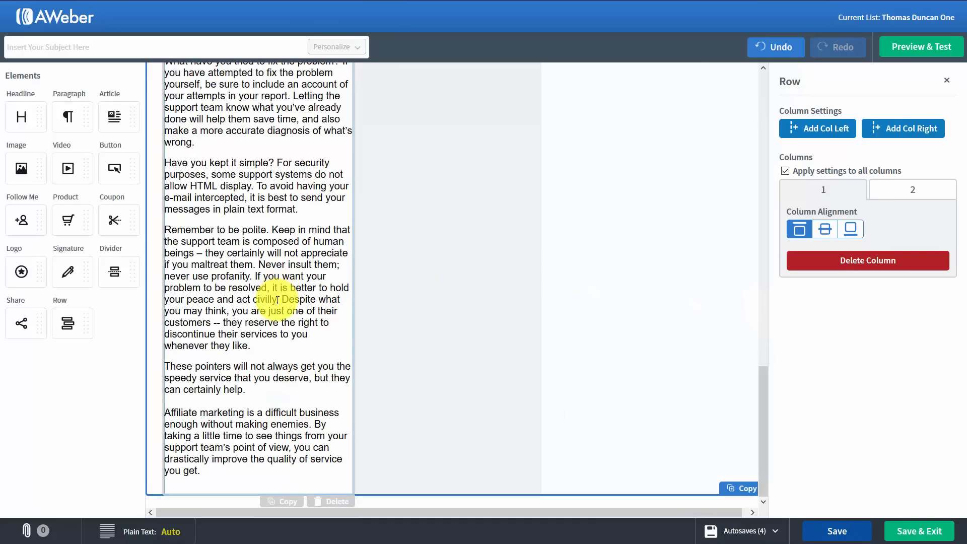
Switch the message's plain text version to Custom, check it to the end and save it.
click(125, 533)
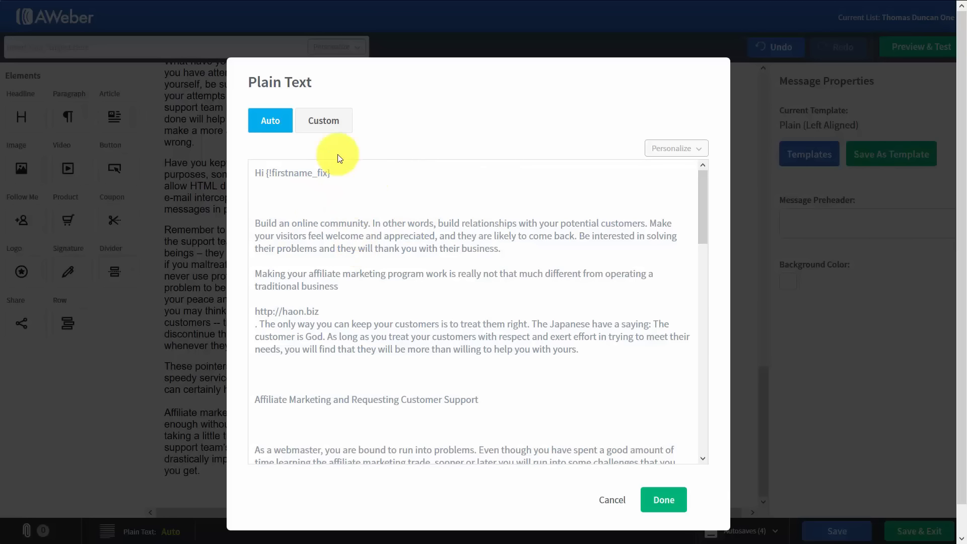
click(326, 125)
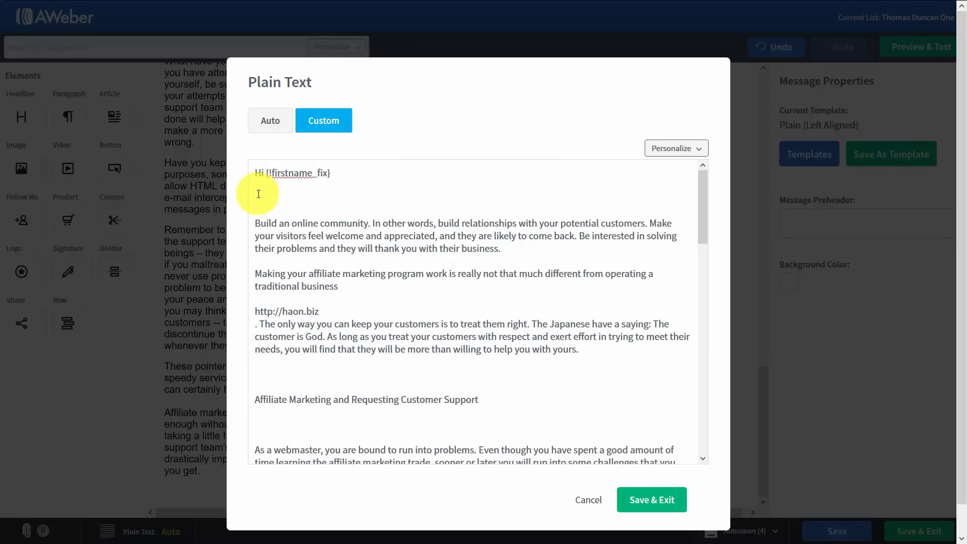
scroll(262, 355, down, 15)
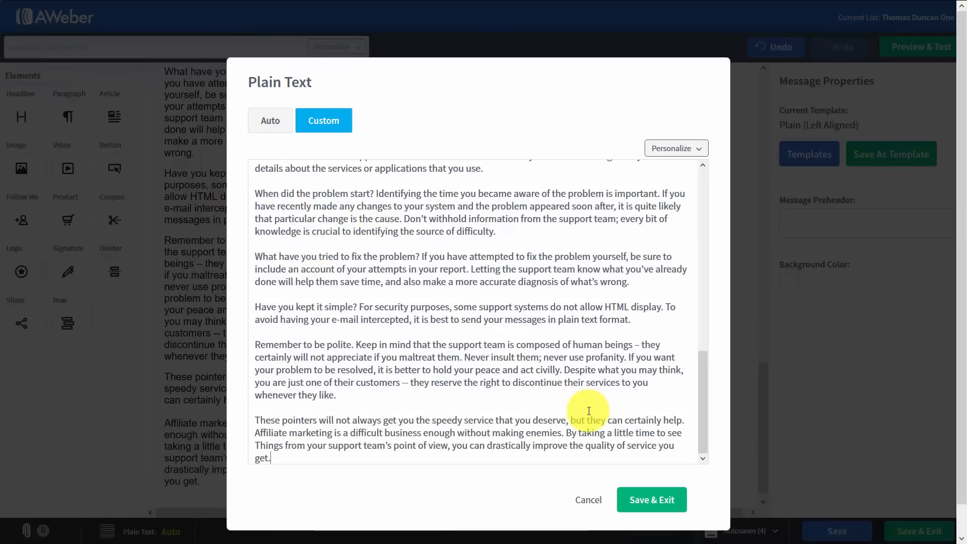
click(642, 501)
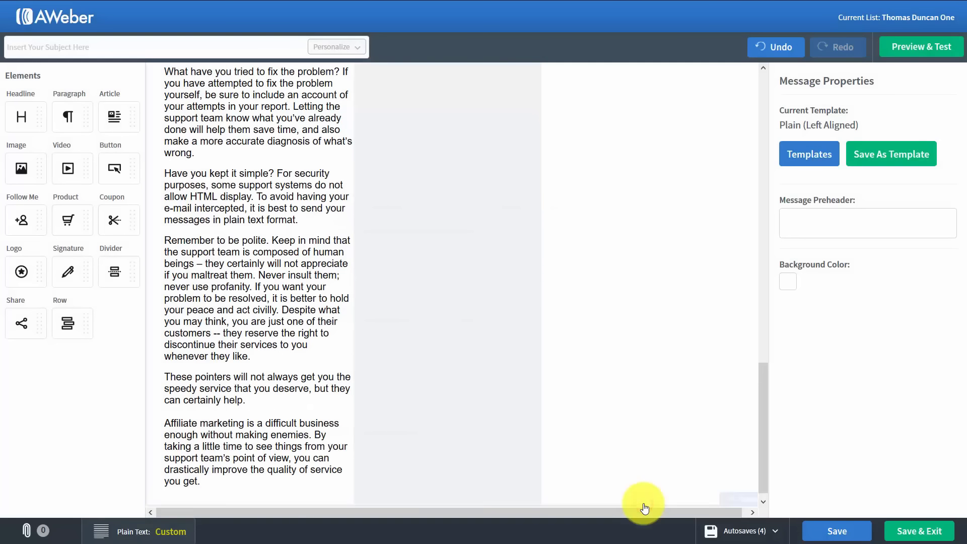
Preview the message from its beginning, save it and exit the editor.
scroll(323, 422, up, 10)
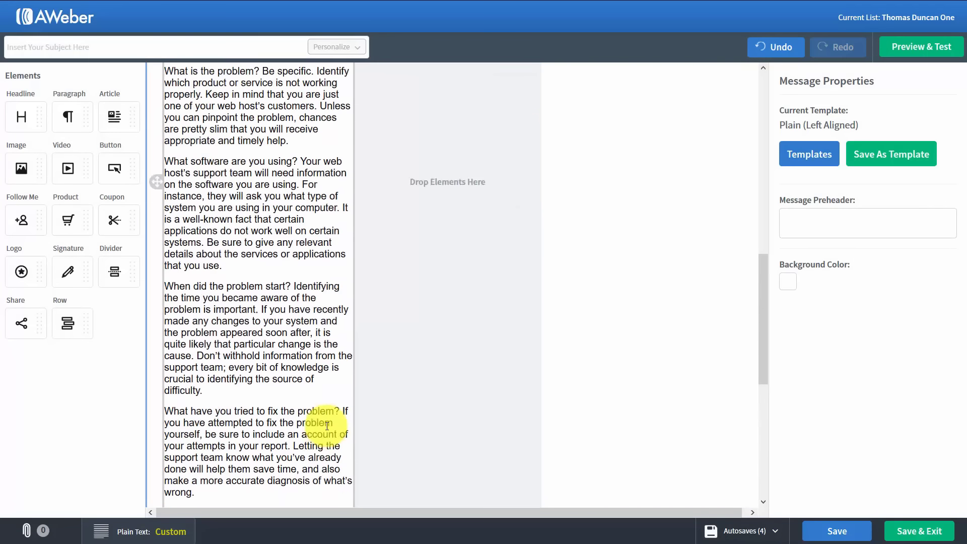
scroll(327, 426, up, 5)
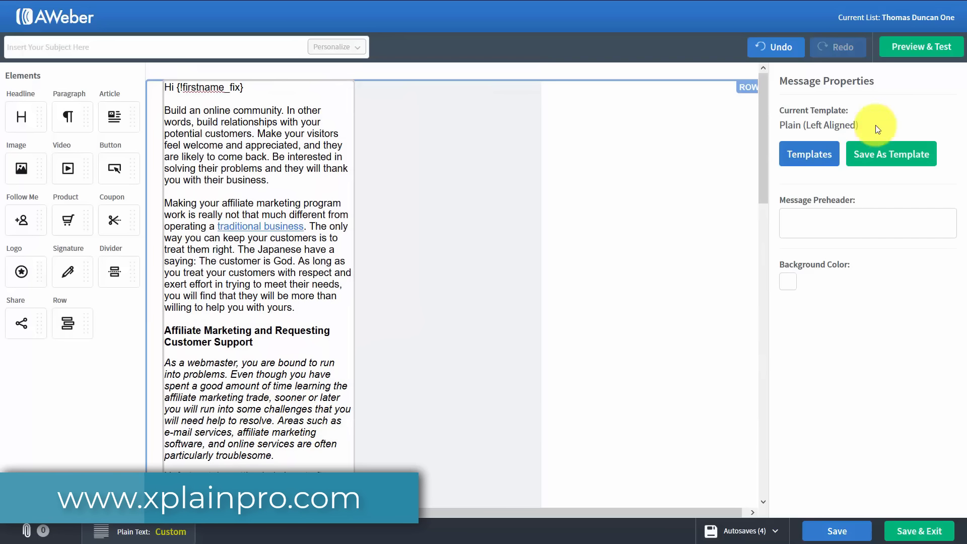
click(906, 59)
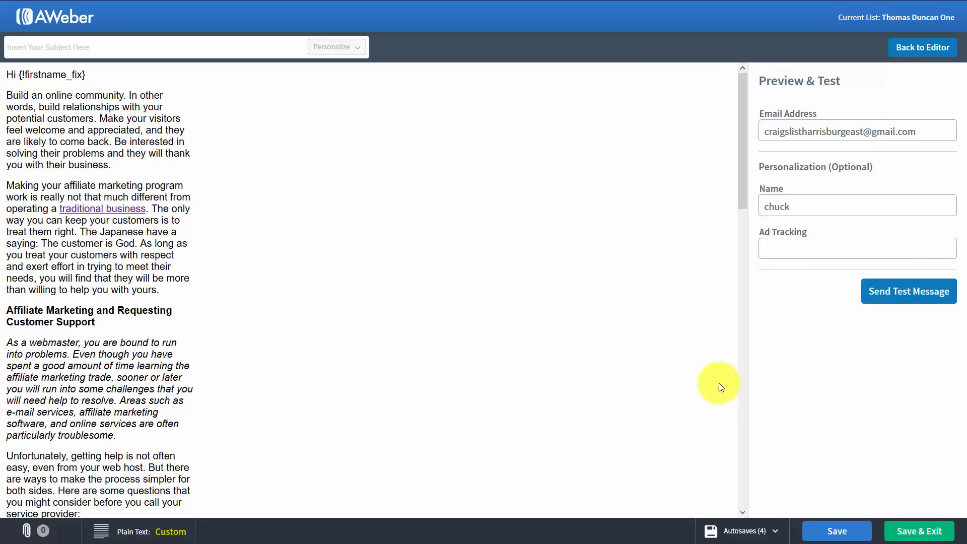
click(908, 534)
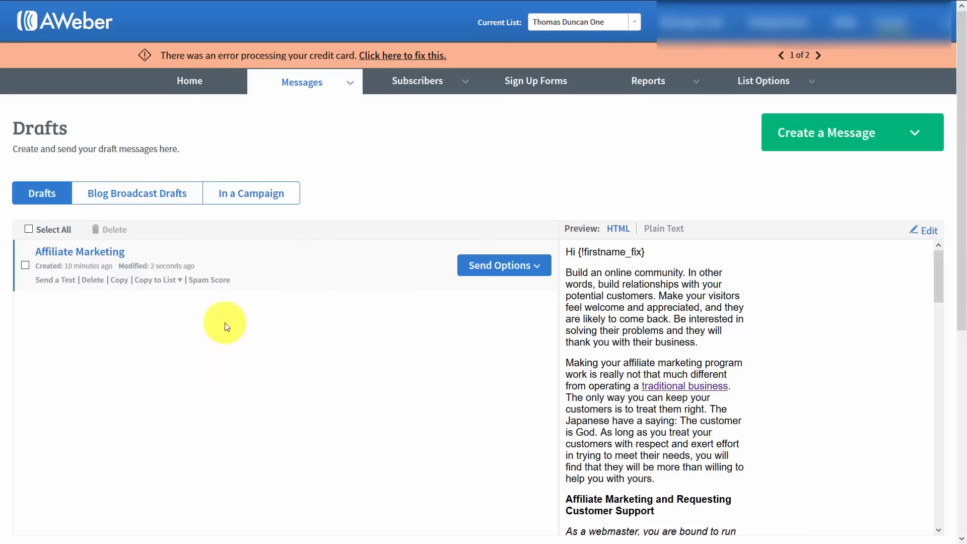
Check the spam score of the Affiliate Marketing draft and open its settings for scheduling a broadcast.
click(209, 280)
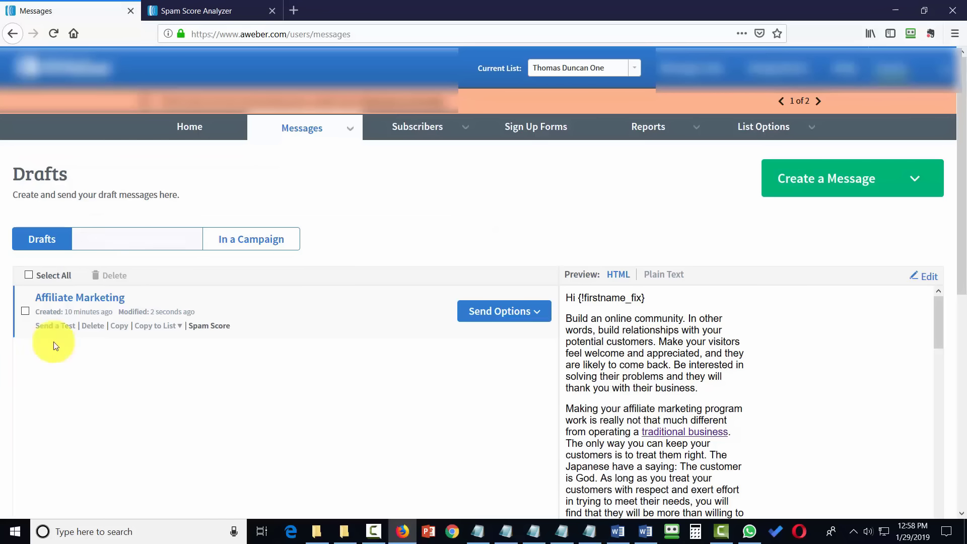
click(538, 313)
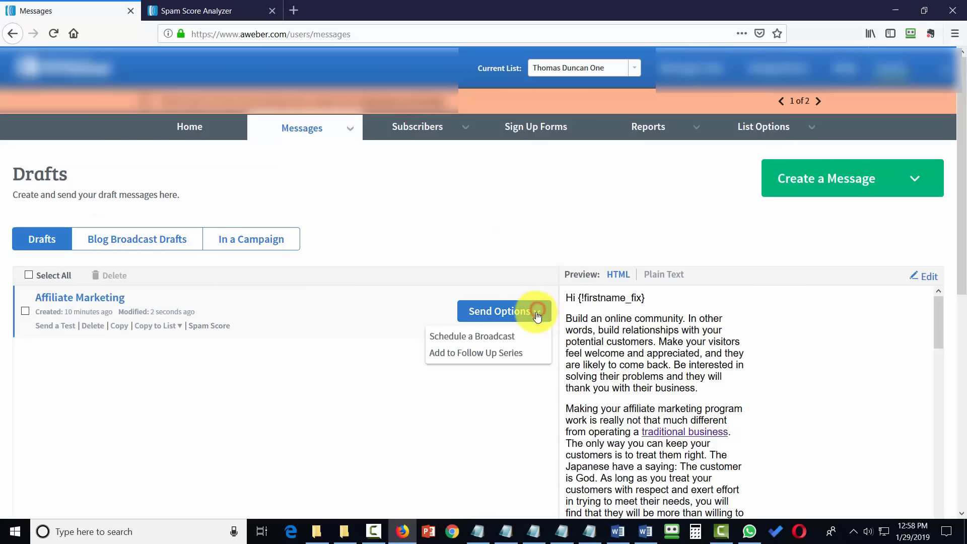
click(479, 336)
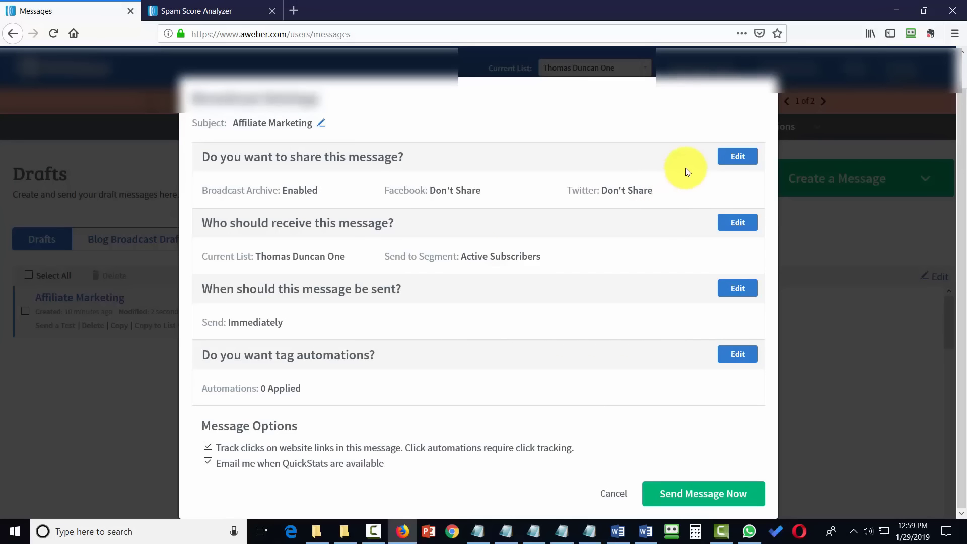
Disable the Broadcast Archive in the message's sharing settings and apply the change.
click(737, 156)
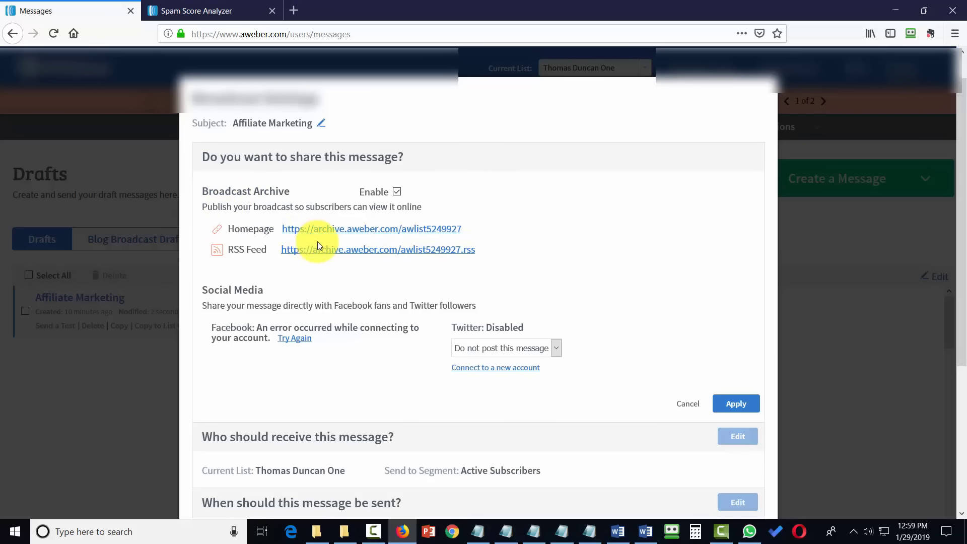
click(397, 192)
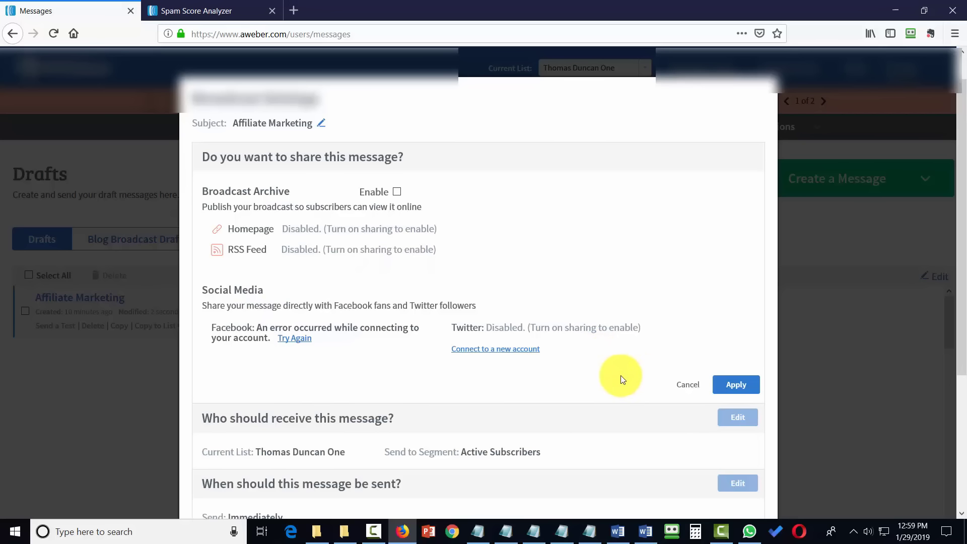
click(736, 388)
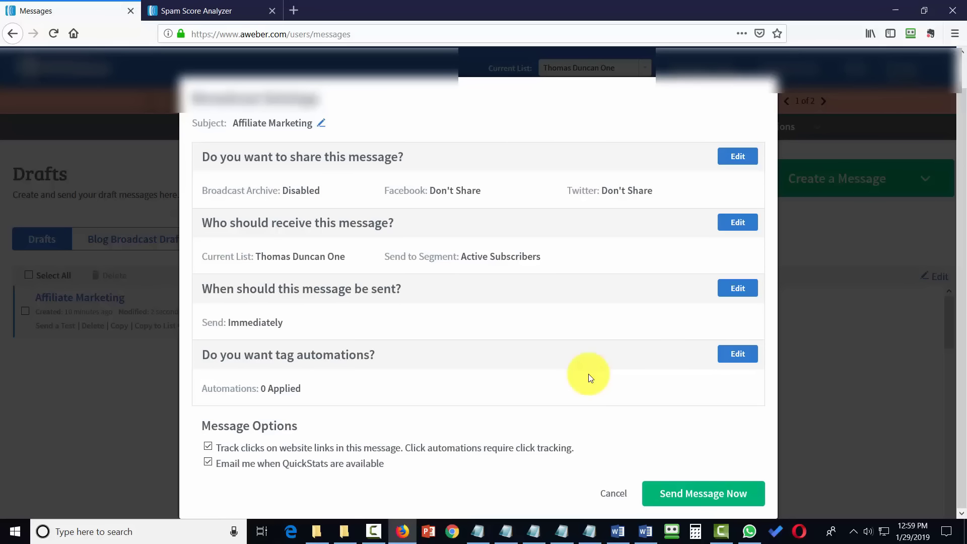
Examine the recipient options for including or excluding lists and apply them with the Active Subscribers segment.
click(737, 222)
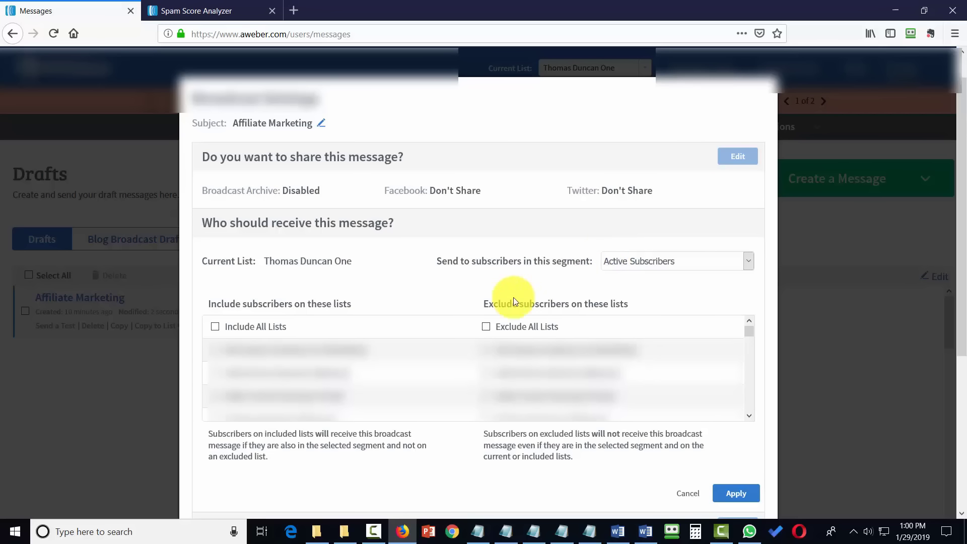
click(217, 328)
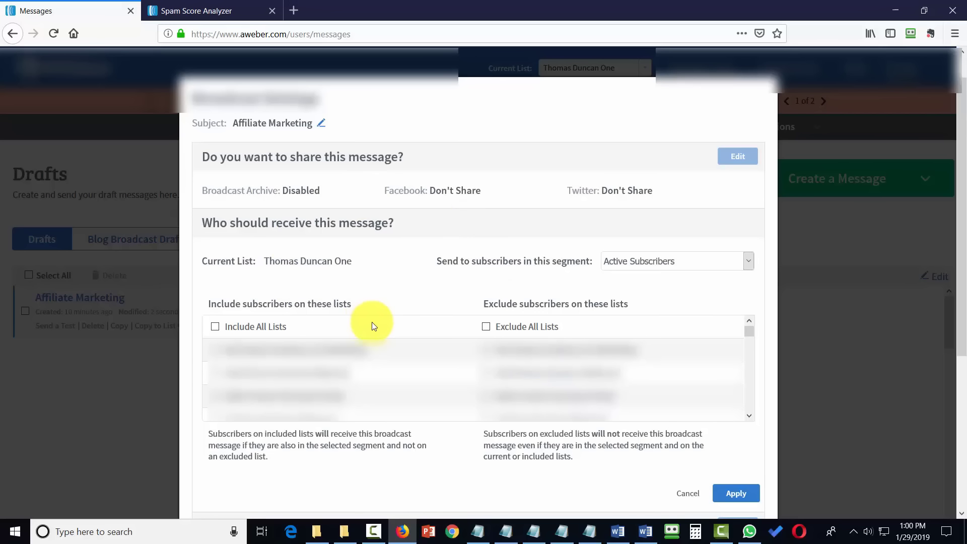
click(729, 494)
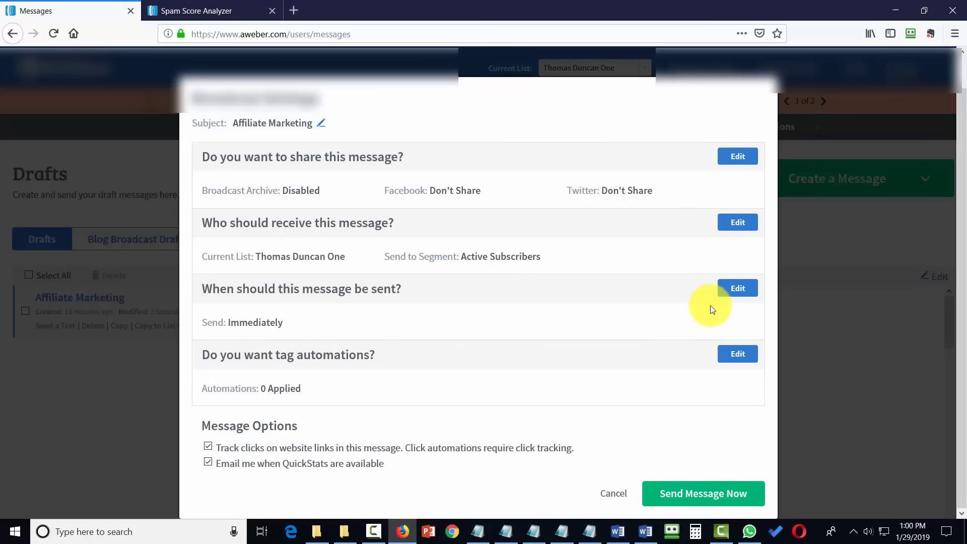
Set the send time to 3:00 pm Eastern Time on January 29, 2019 and schedule the broadcast.
click(738, 291)
scroll(617, 336, down, 3)
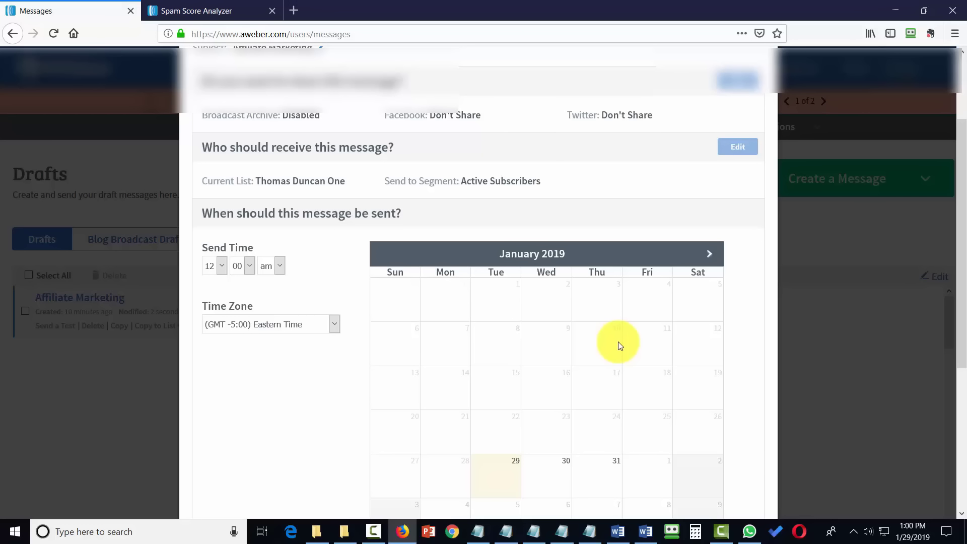
scroll(618, 342, down, 6)
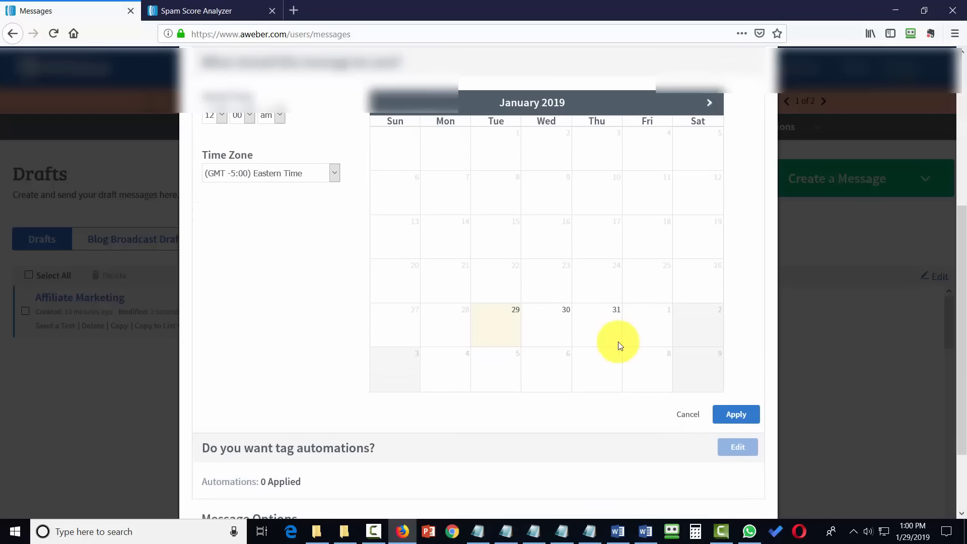
scroll(619, 342, up, 3)
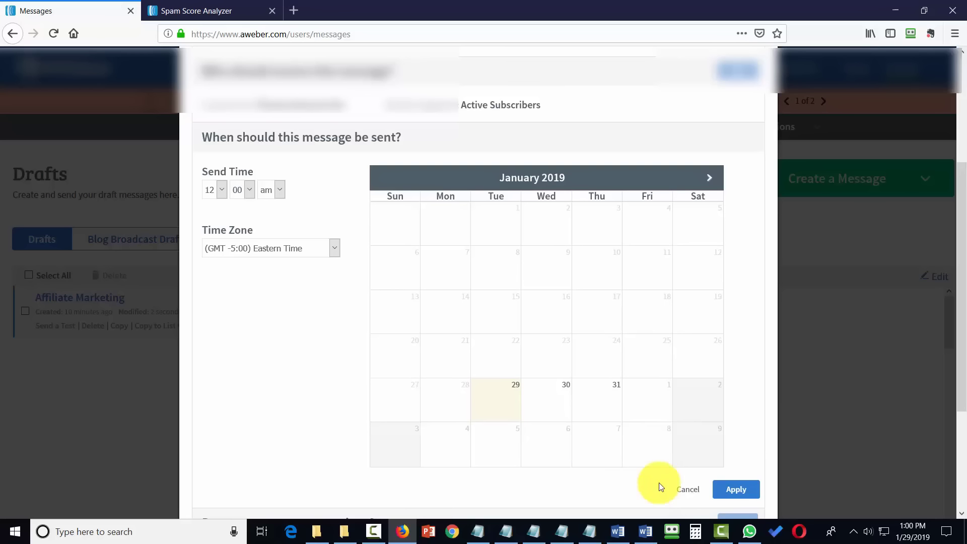
click(222, 190)
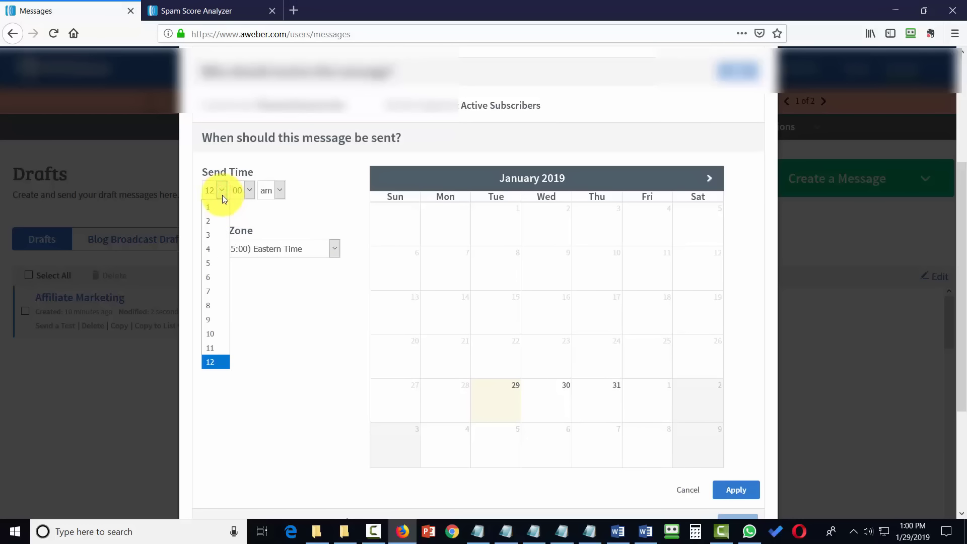
click(215, 234)
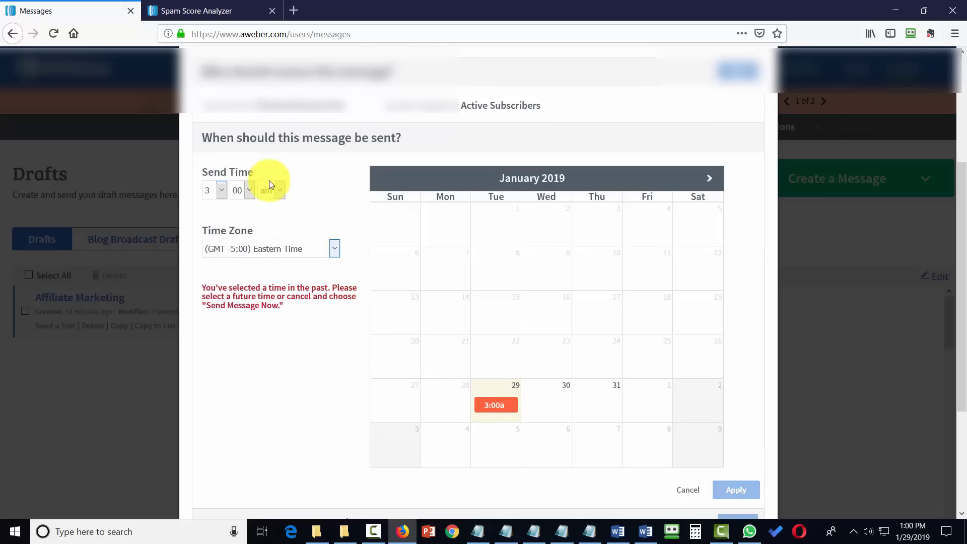
click(277, 191)
click(274, 220)
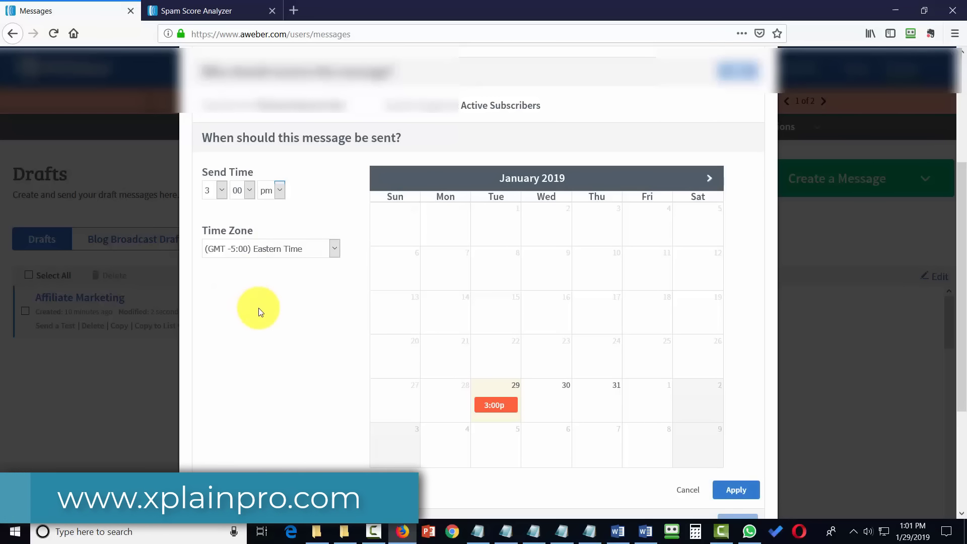
click(725, 490)
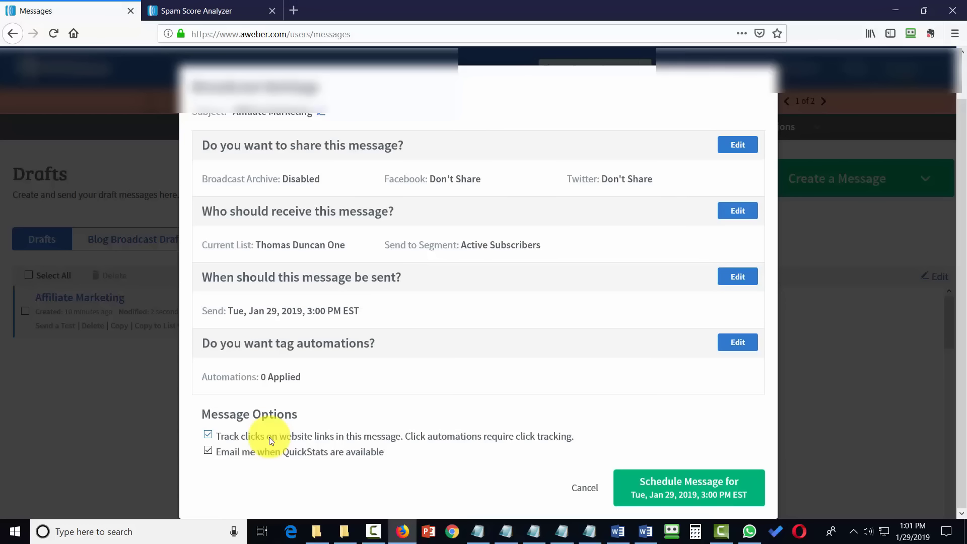
click(658, 488)
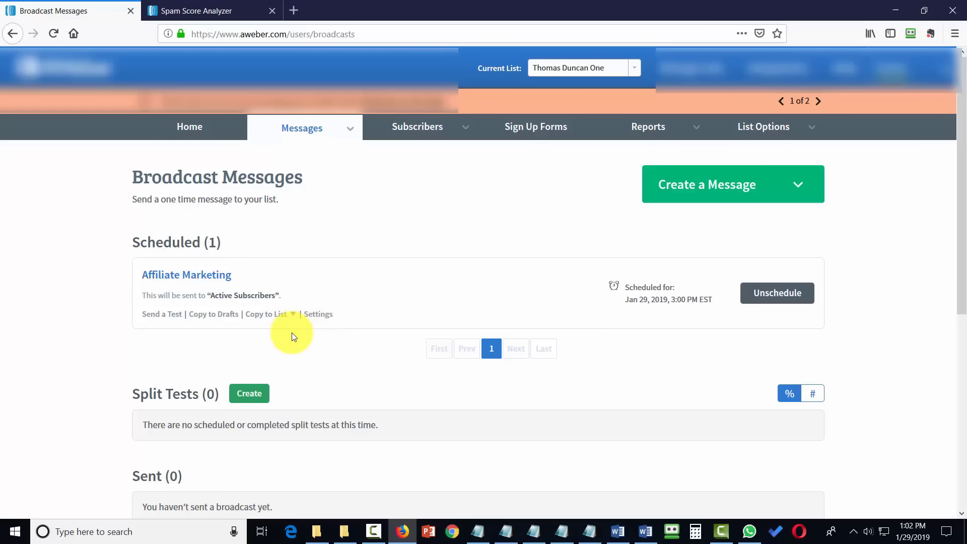
Reschedule the Affiliate Marketing broadcast for 1:05 pm Eastern Time on January 29, 2019.
click(323, 318)
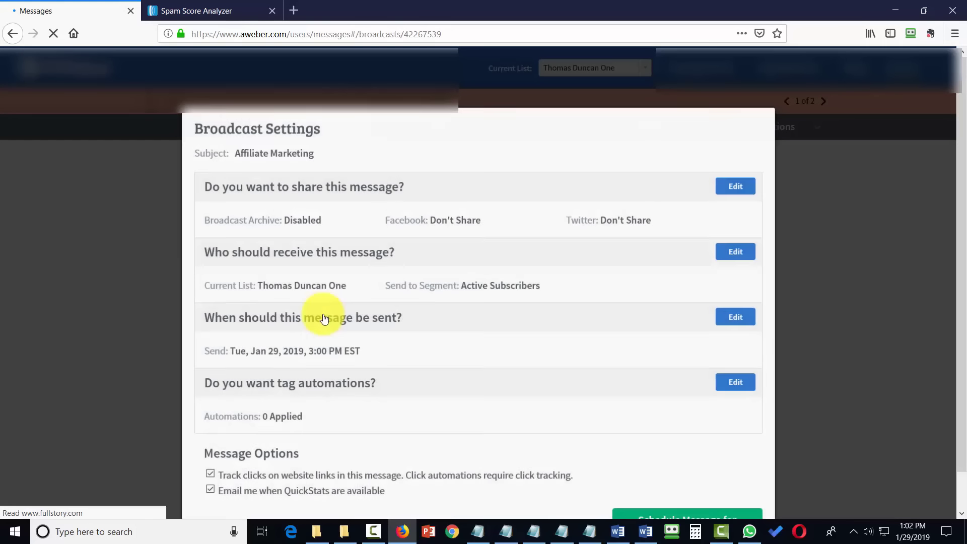
click(742, 329)
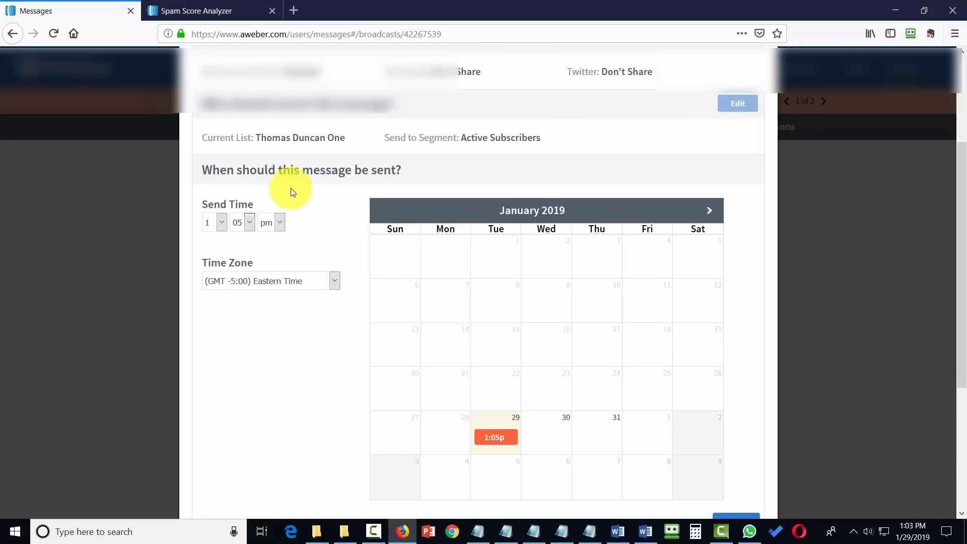
scroll(318, 336, down, 4)
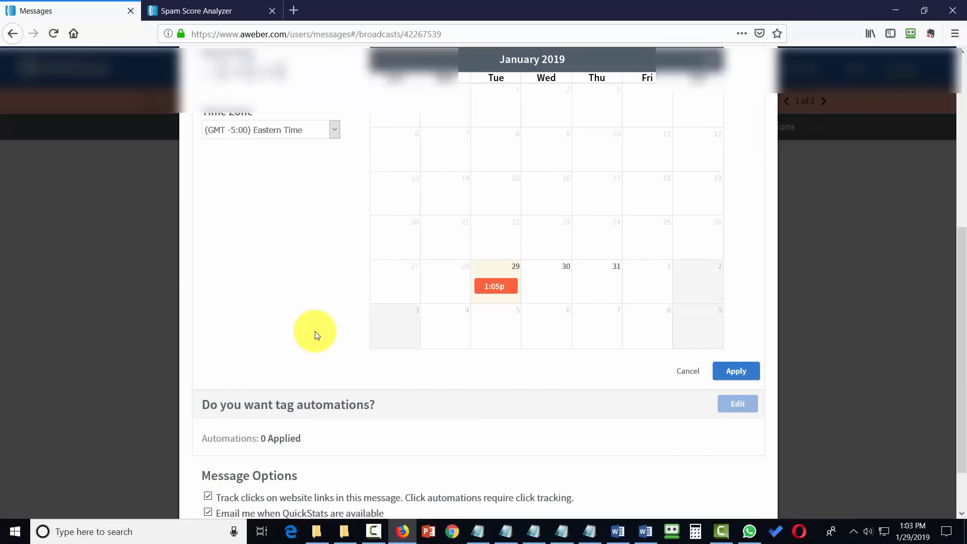
click(735, 317)
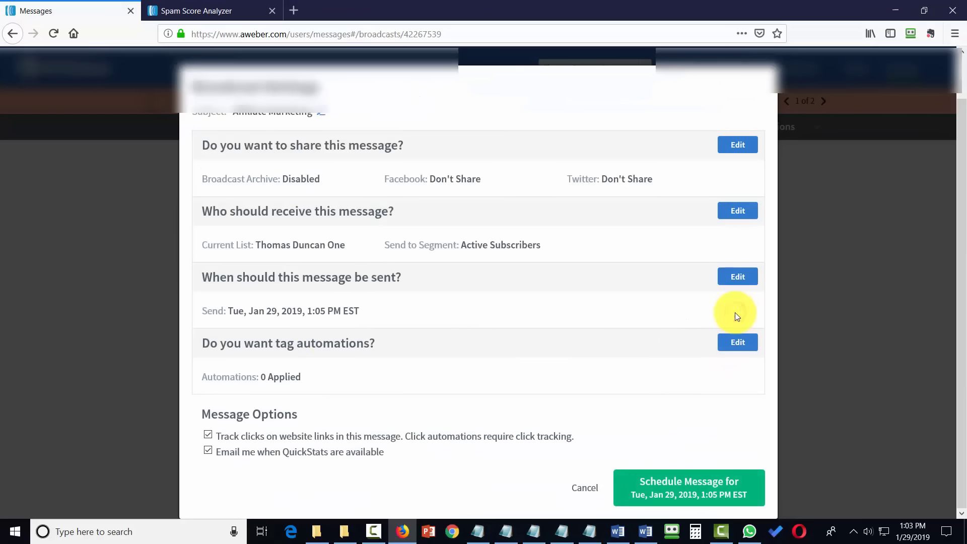
click(635, 487)
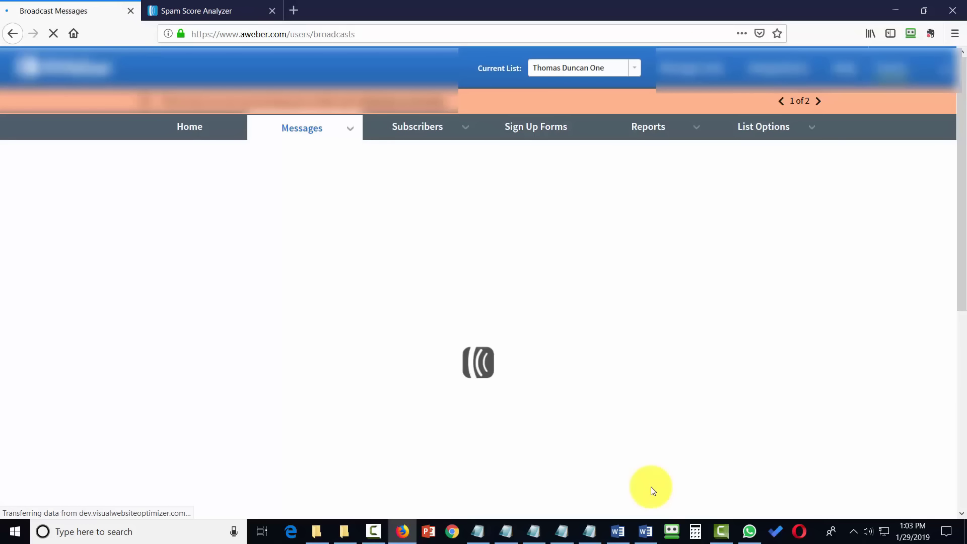
Copy the sent Affiliate Marketing broadcast to drafts and open the copy's Add to Follow Up Series settings.
scroll(346, 370, down, 3)
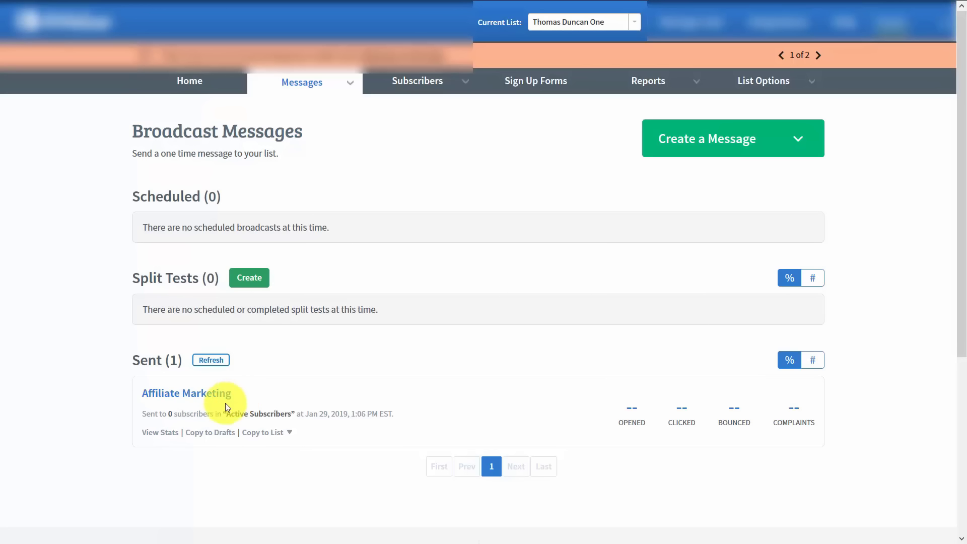
click(203, 434)
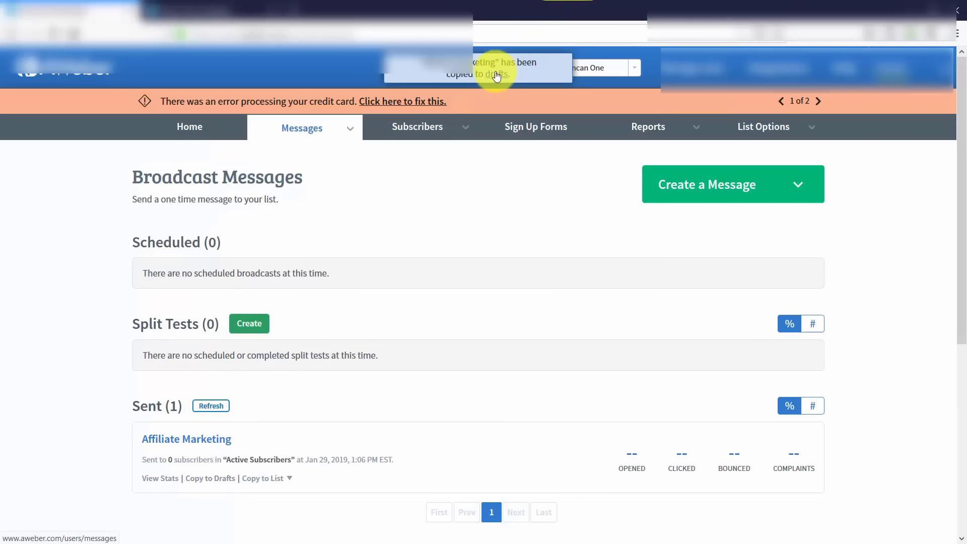
click(496, 74)
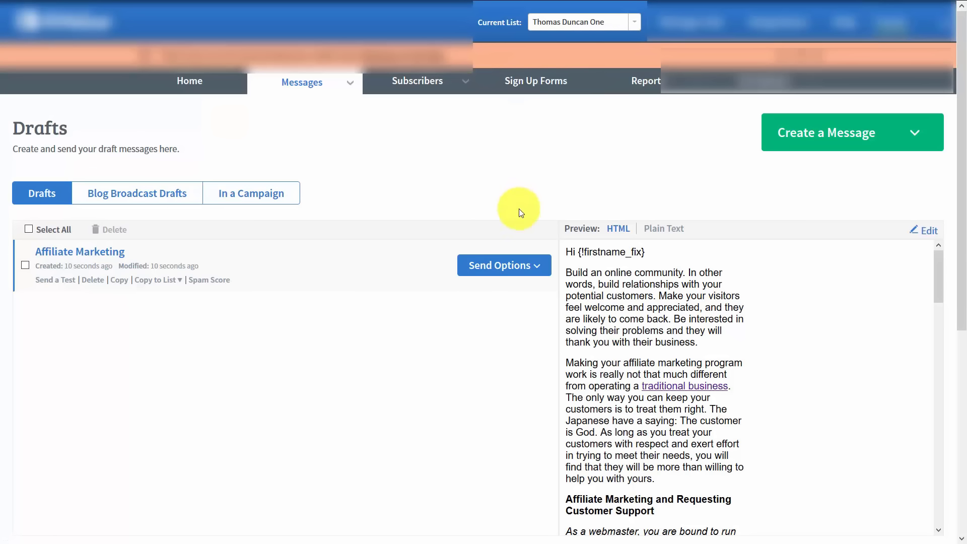
click(537, 267)
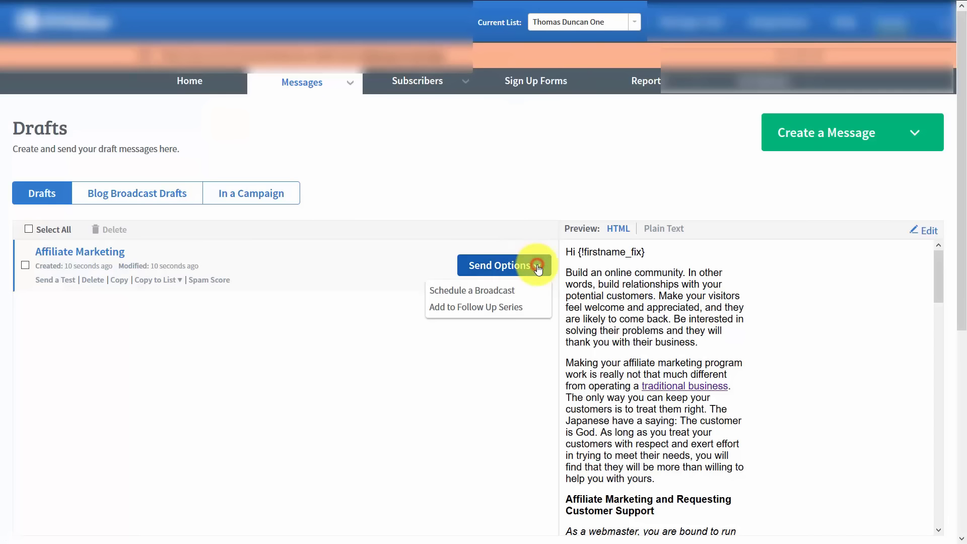
click(486, 308)
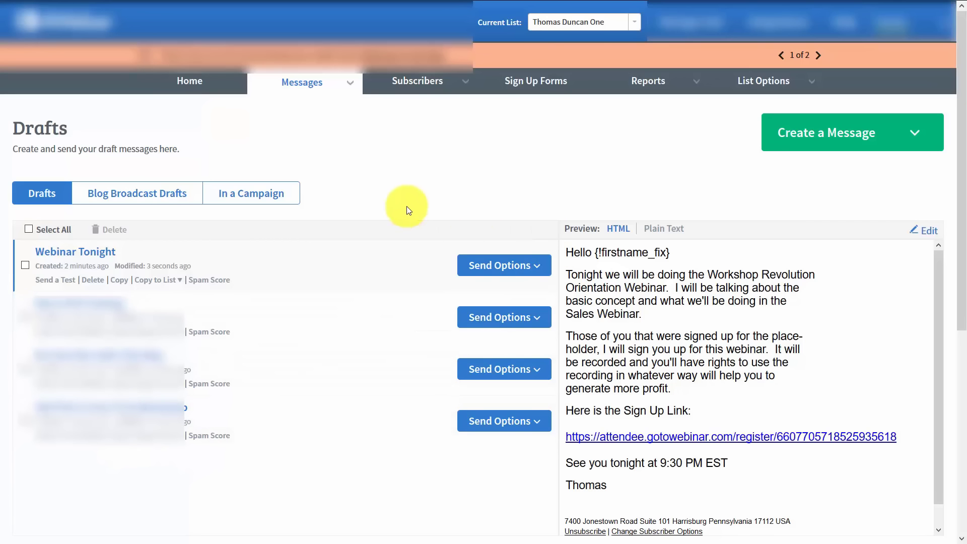
Open the follow up series settings of the Webinar Tonight draft and change its subject to "New Webinar Training".
click(535, 269)
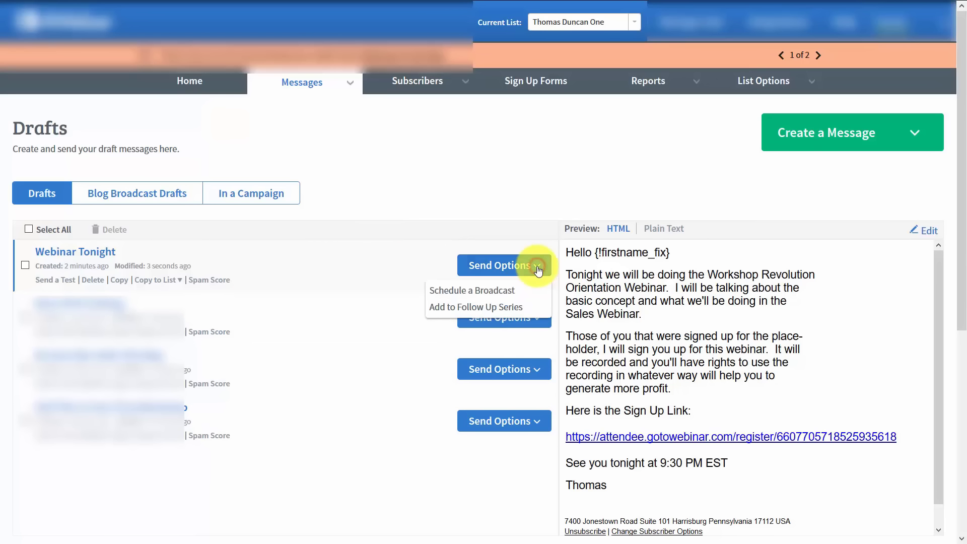
click(502, 307)
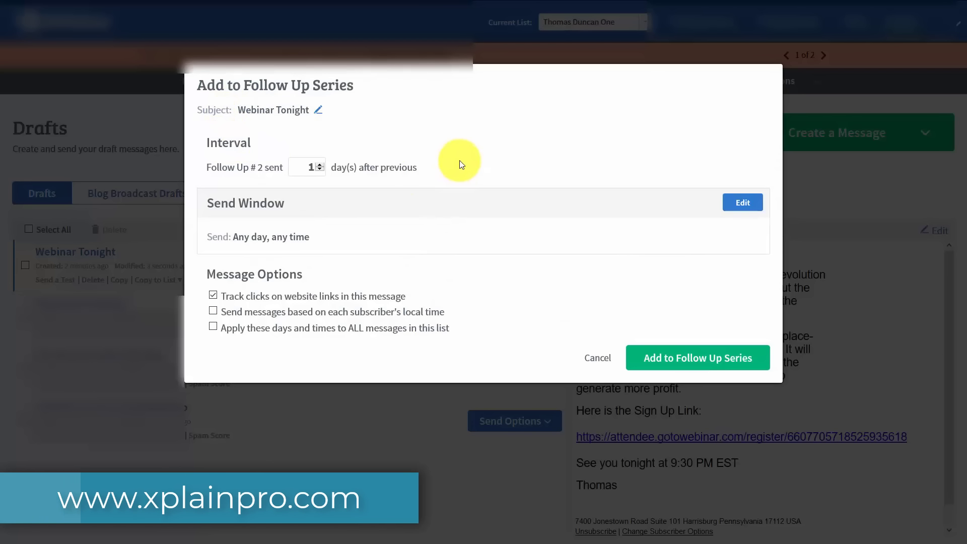
click(319, 109)
text(New Webinar Training)
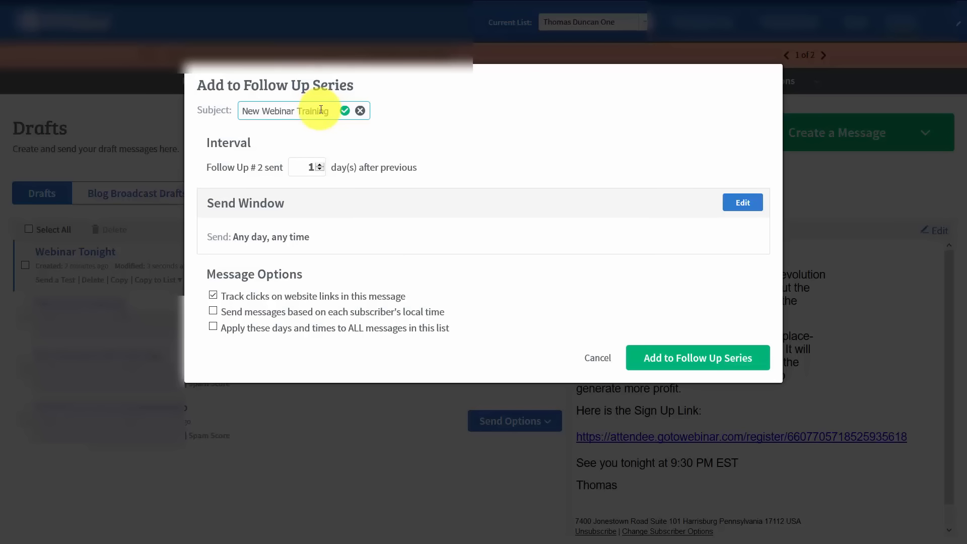
click(344, 112)
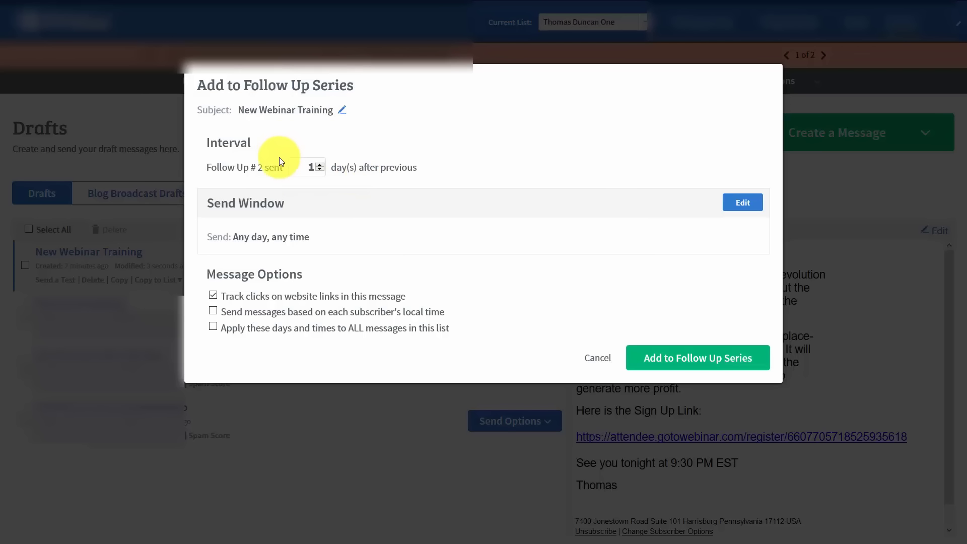
Add the message to the follow up series 2 days after the previous, any day starting at 8pm, based on each subscriber's local time.
click(321, 165)
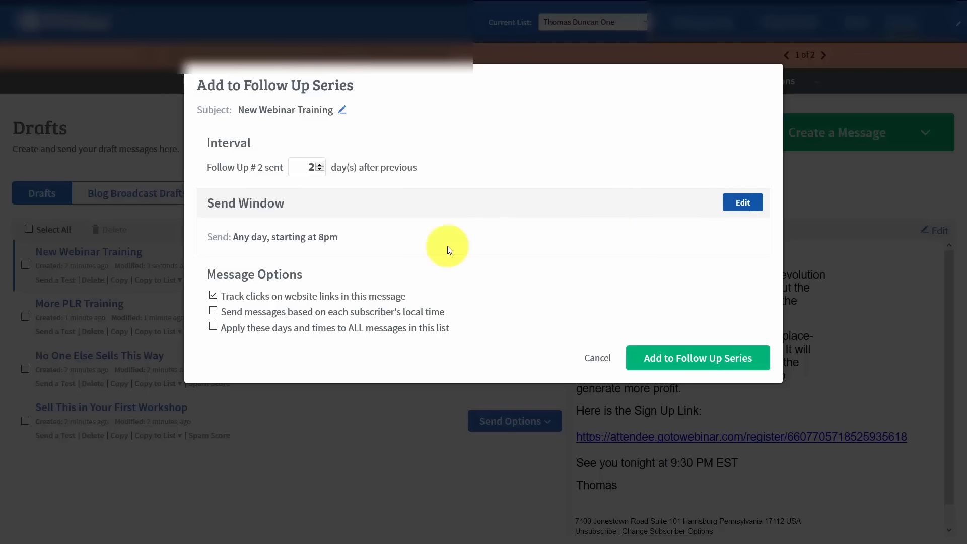
click(213, 311)
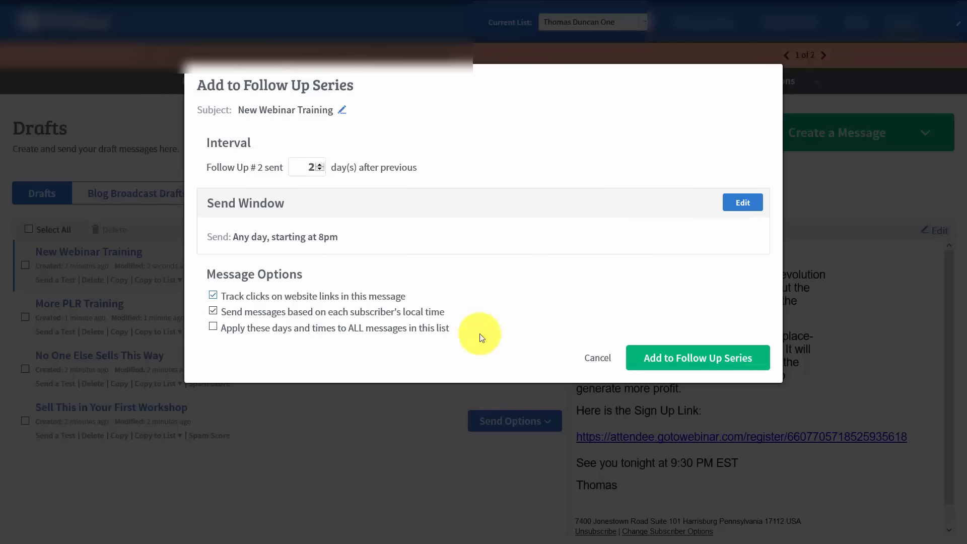
click(685, 361)
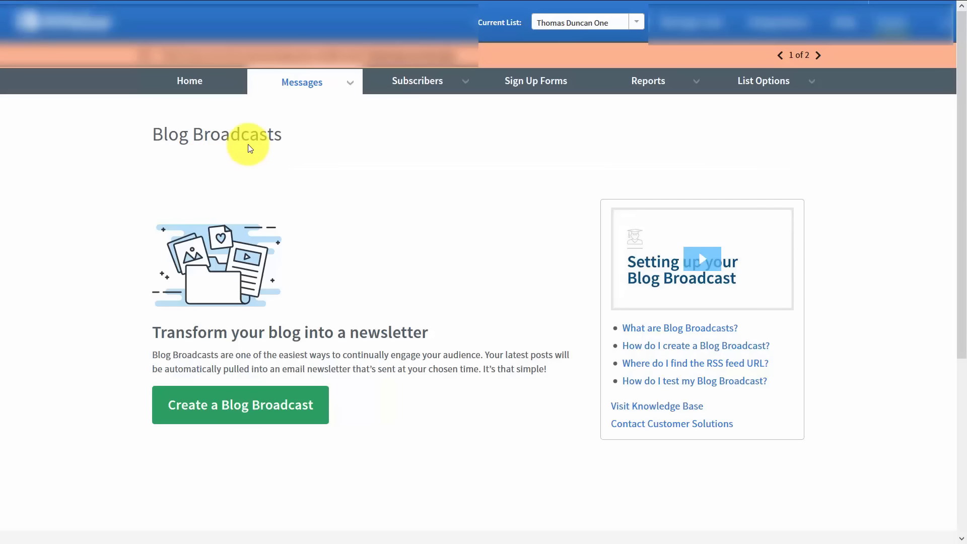
click(347, 85)
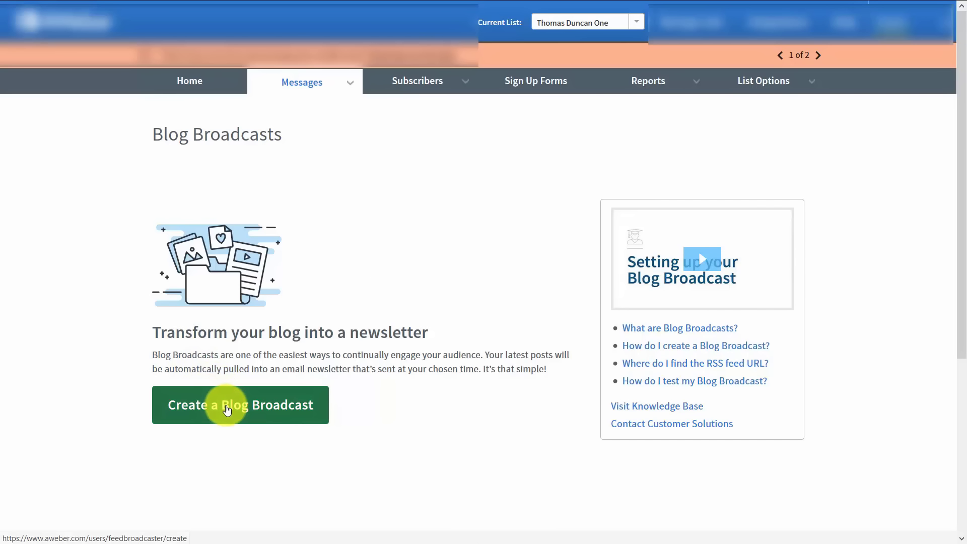
click(226, 410)
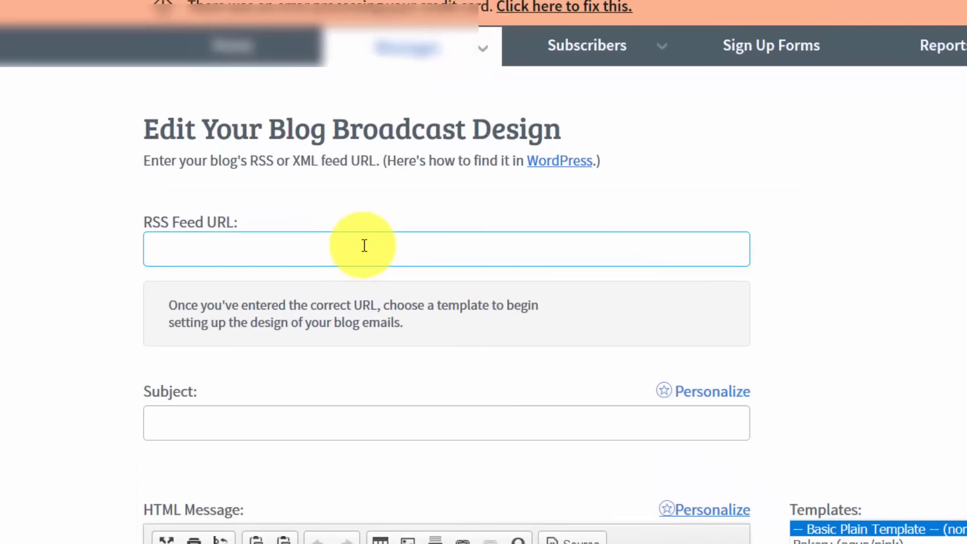
click(214, 212)
text(http://haon.biz/cfwpp/feed/)
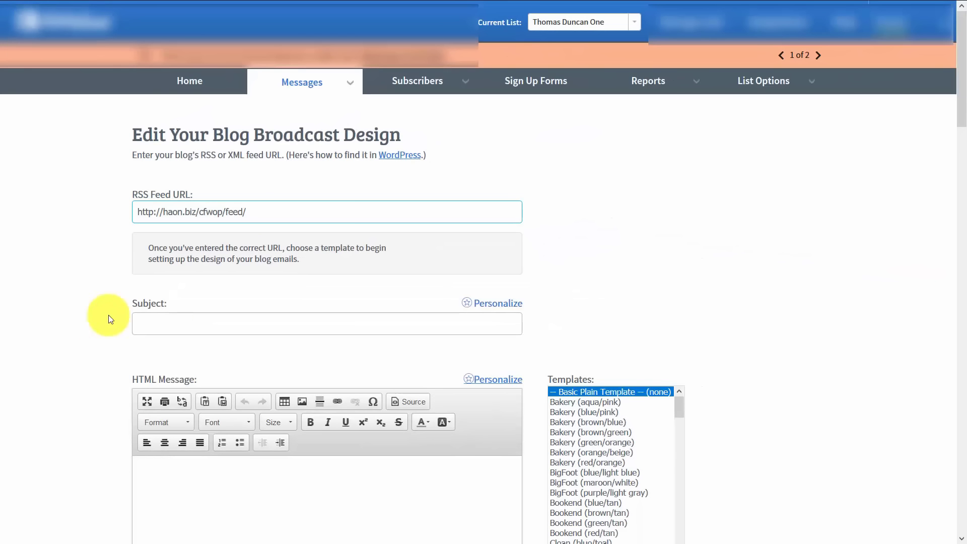
Give the blog broadcast the subject "Our Most Recent Blog Update".
click(222, 388)
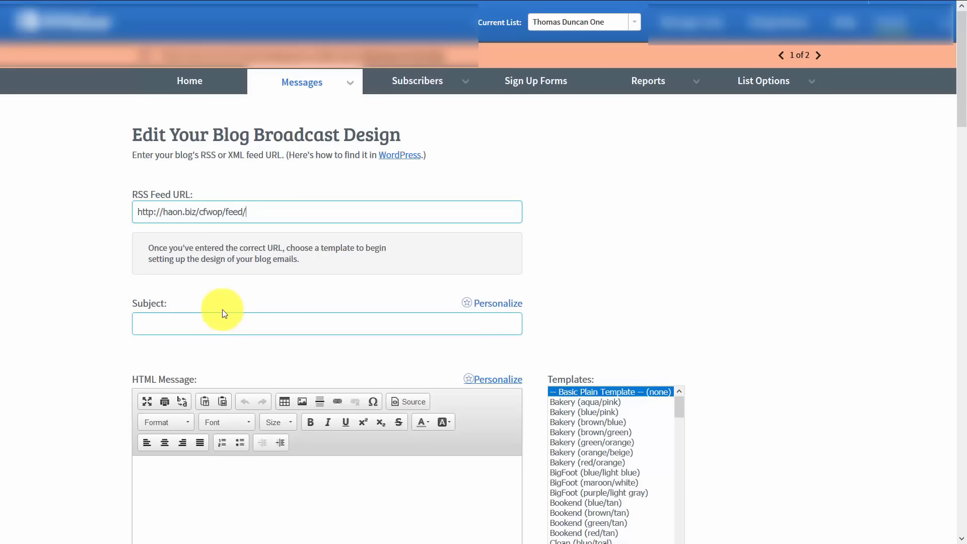
click(216, 324)
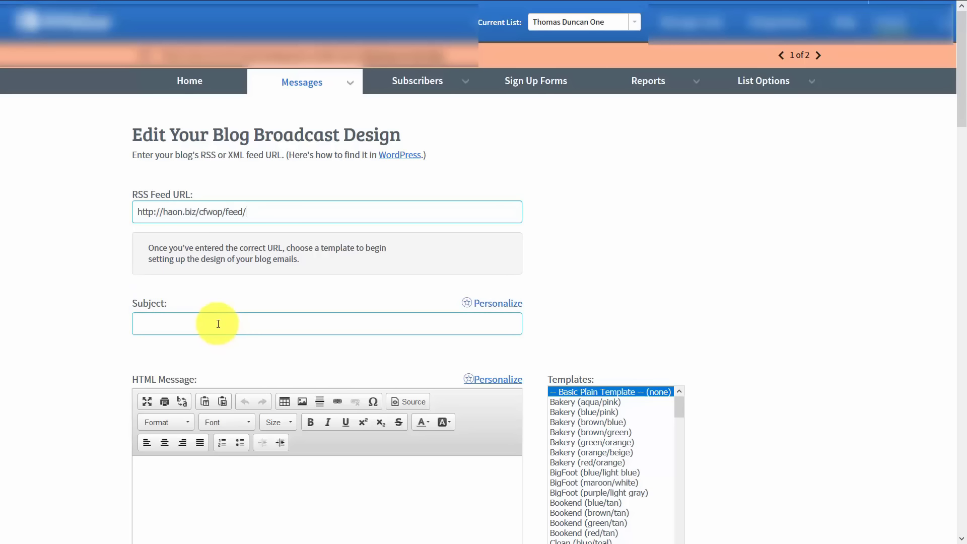
text(Our Most Recent Blog Update)
Look through the email templates and write the HTML message "Hello {!firstname}", "Here is our most recent news update.", "Enjoy!".
scroll(136, 333, down, 1)
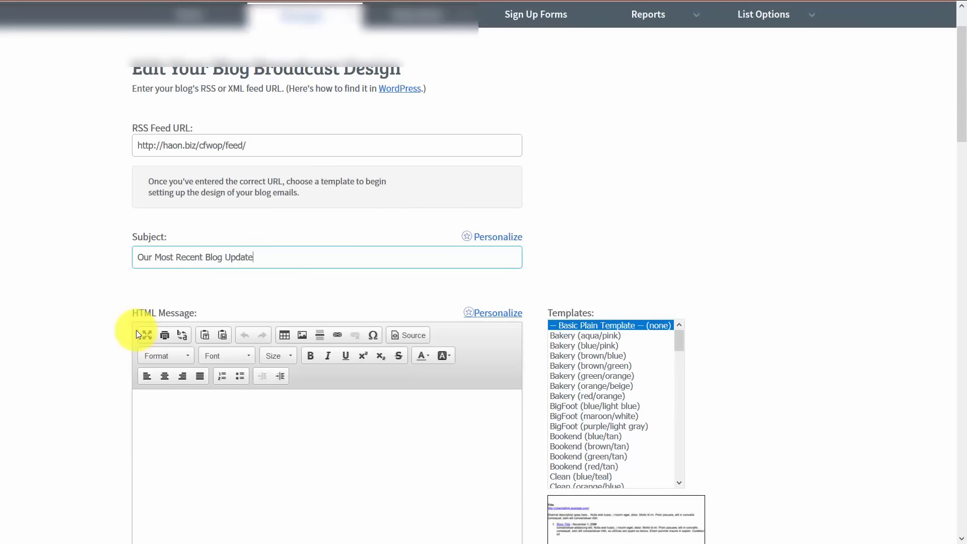
scroll(186, 259, down, 2)
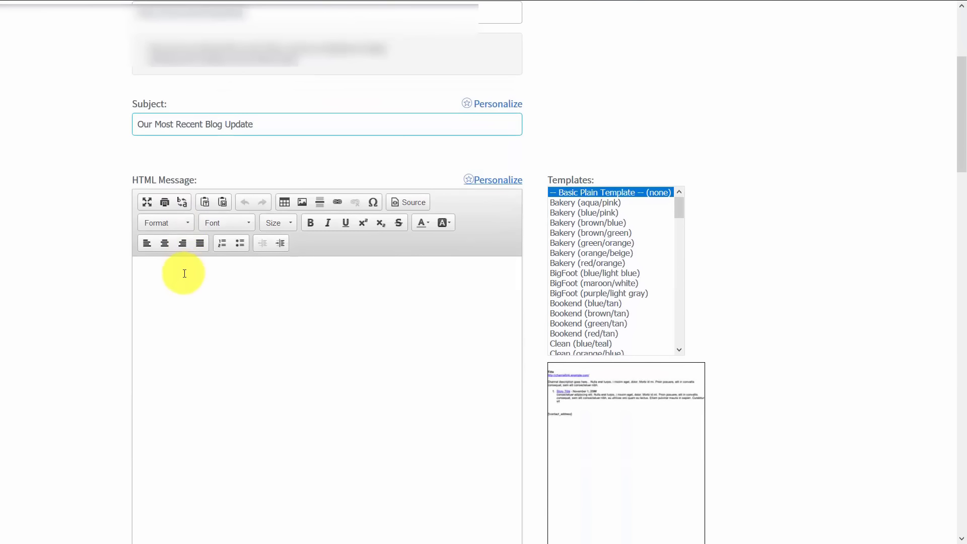
mouse_move(681, 205)
mouse_down()
mouse_move(675, 300)
mouse_move(684, 202)
mouse_up()
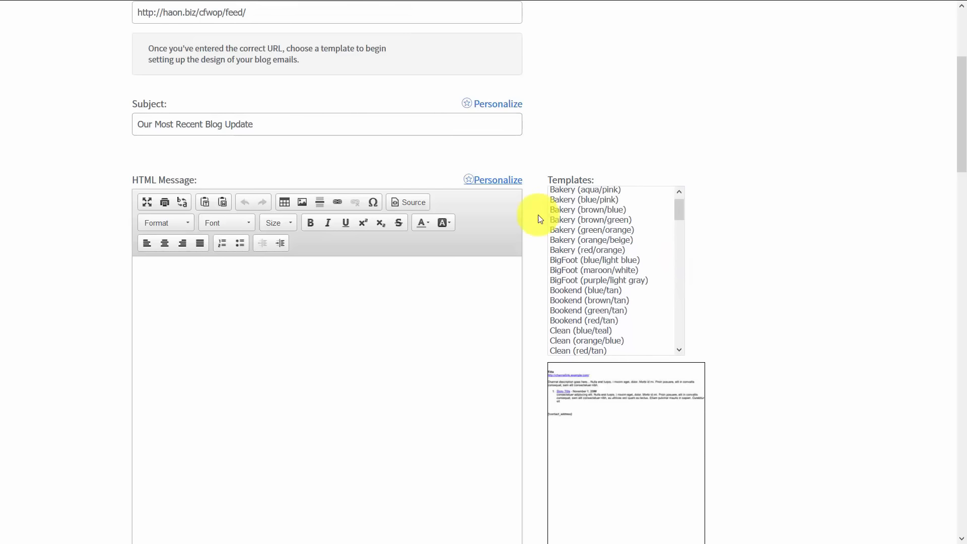
click(574, 202)
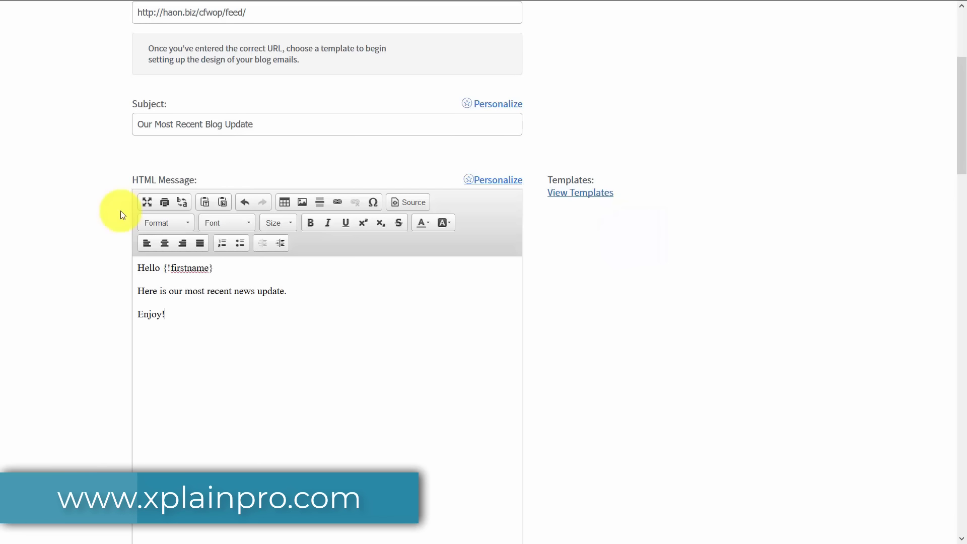
Examine the available send times for the blog broadcast and leave it set to send Immediately.
scroll(615, 303, down, 7)
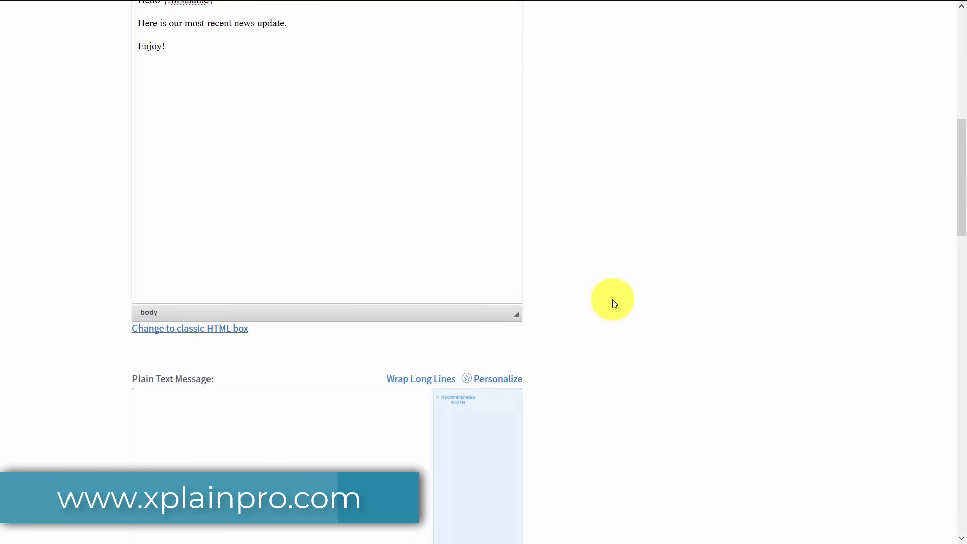
scroll(614, 303, down, 1)
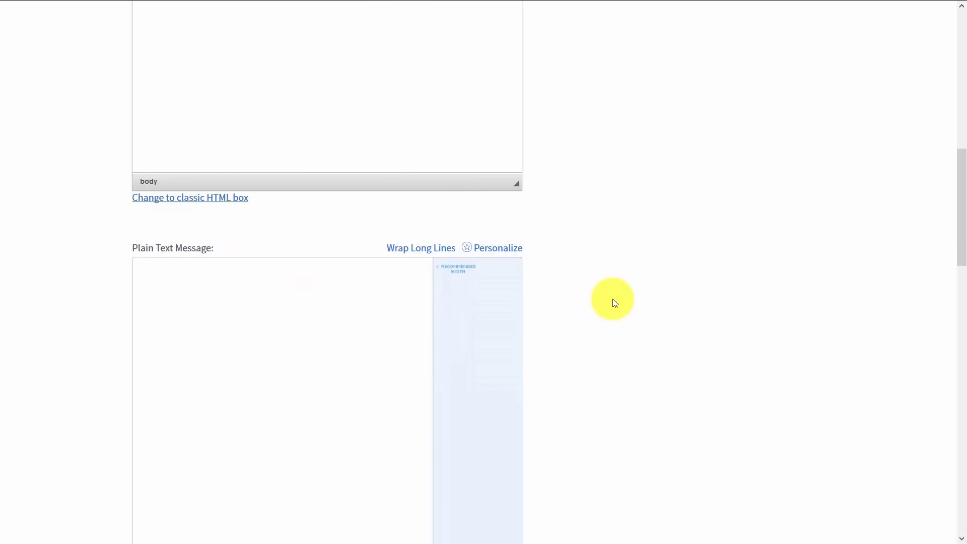
scroll(612, 298, down, 6)
scroll(522, 272, down, 2)
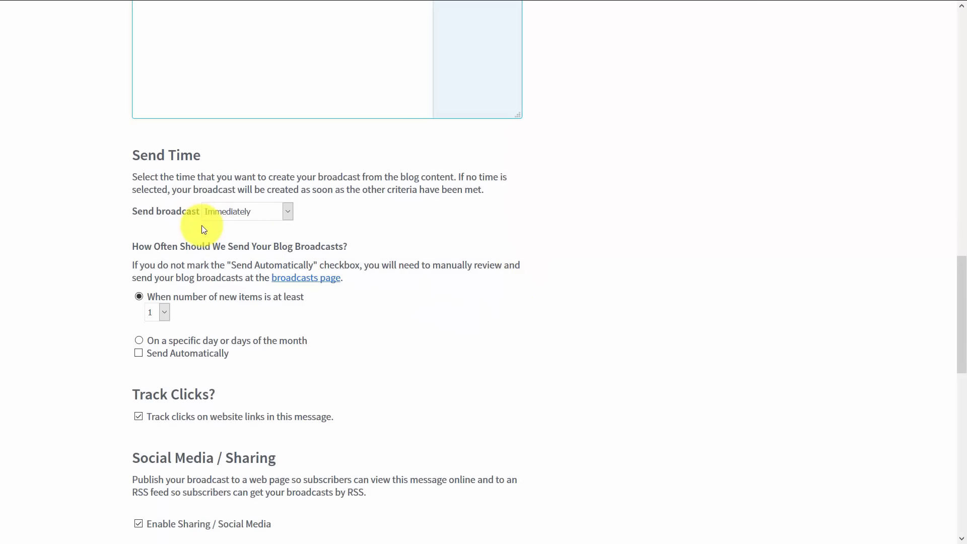
click(352, 219)
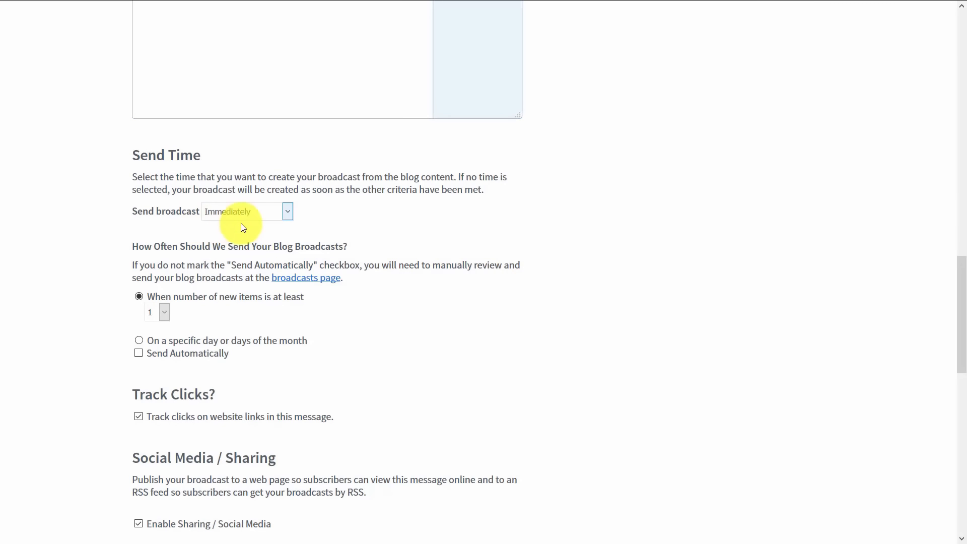
click(289, 211)
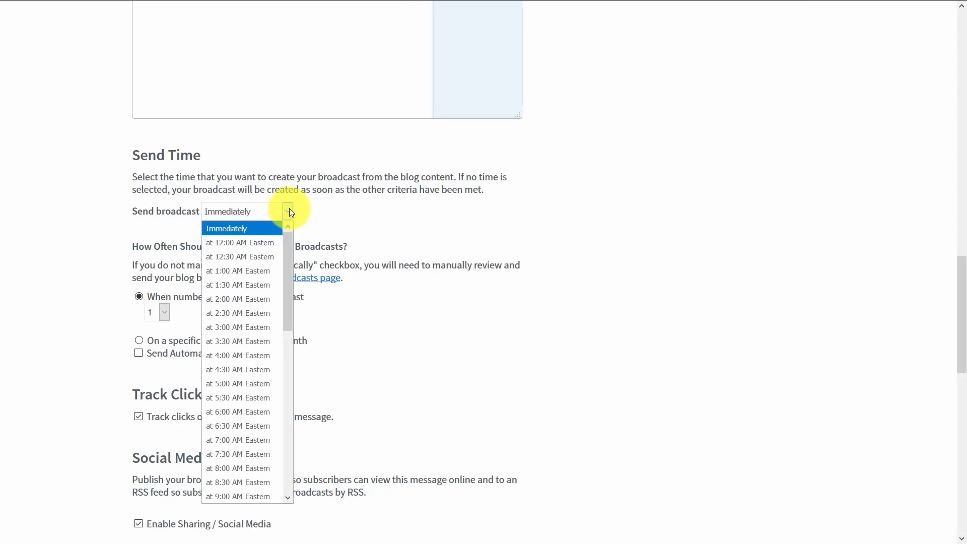
key(Down)
click(341, 212)
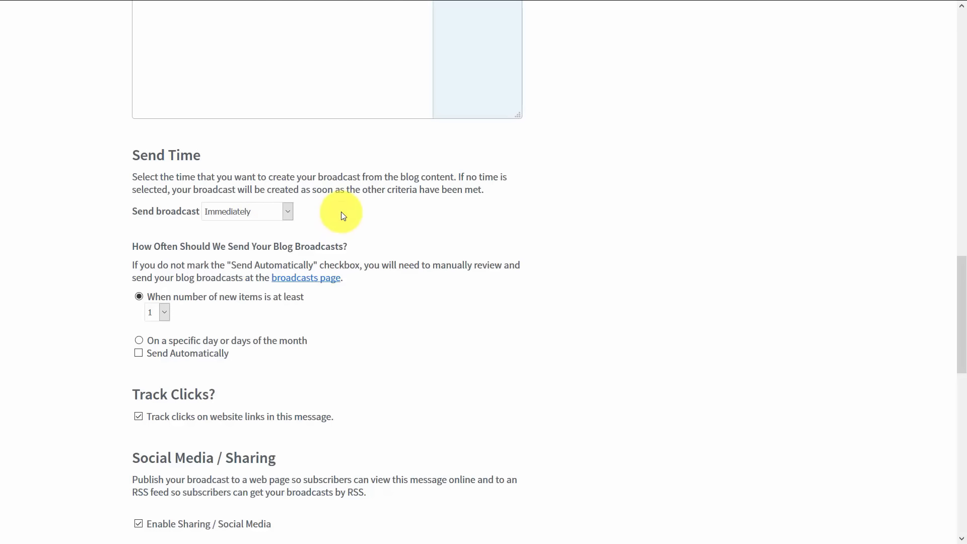
Set the blog broadcast to be sent when the number of new items is at least 5.
scroll(341, 212, down, 2)
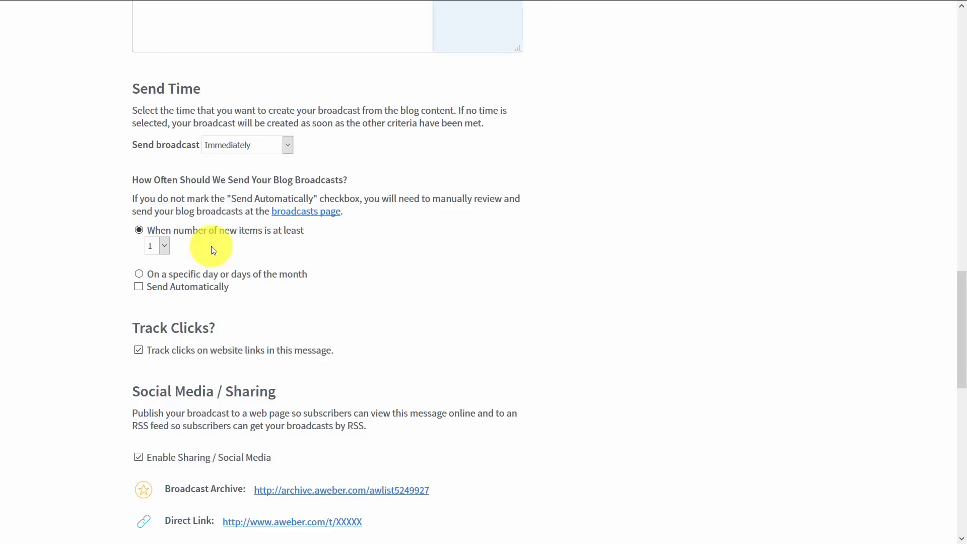
click(164, 245)
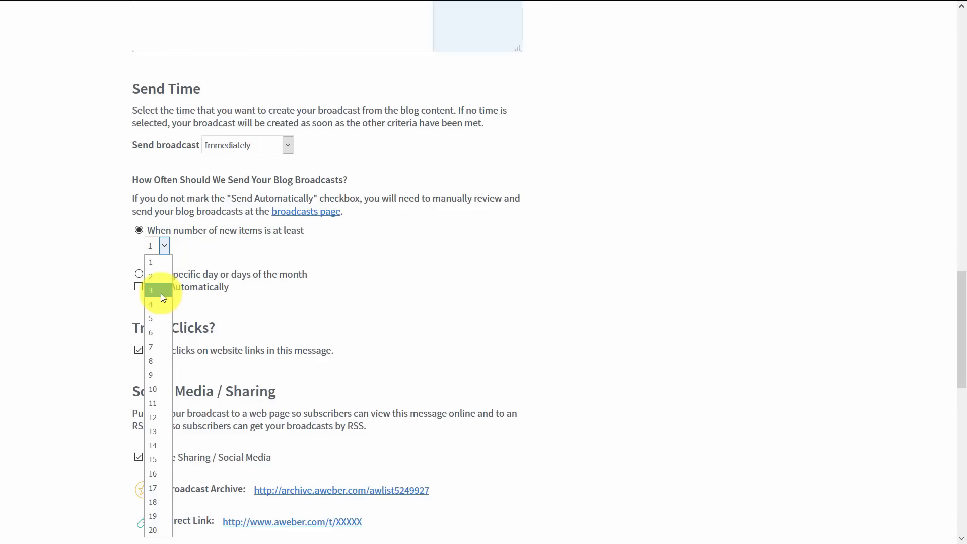
click(159, 319)
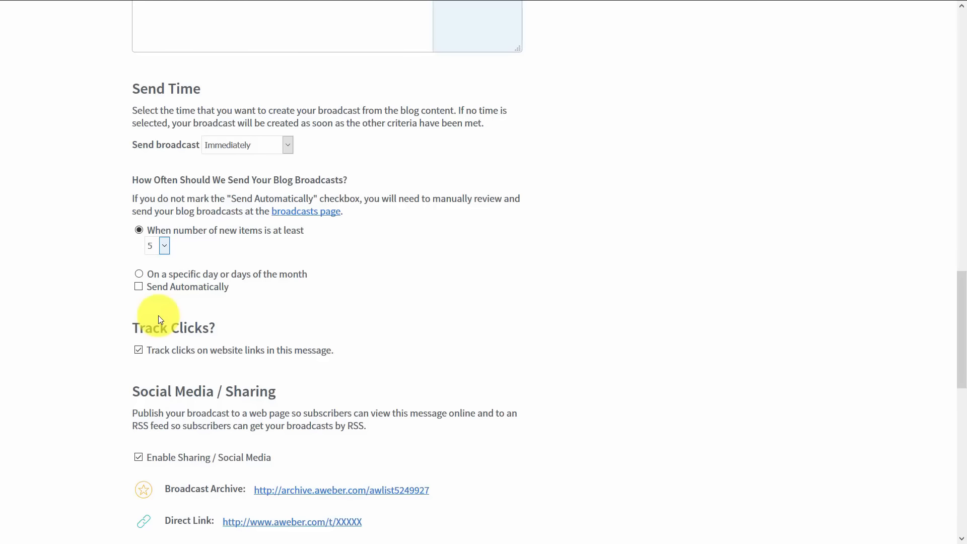
Review the blog broadcast's automatic sending, click tracking, sharing and QuickStats notification settings down to the list of blog items.
click(139, 287)
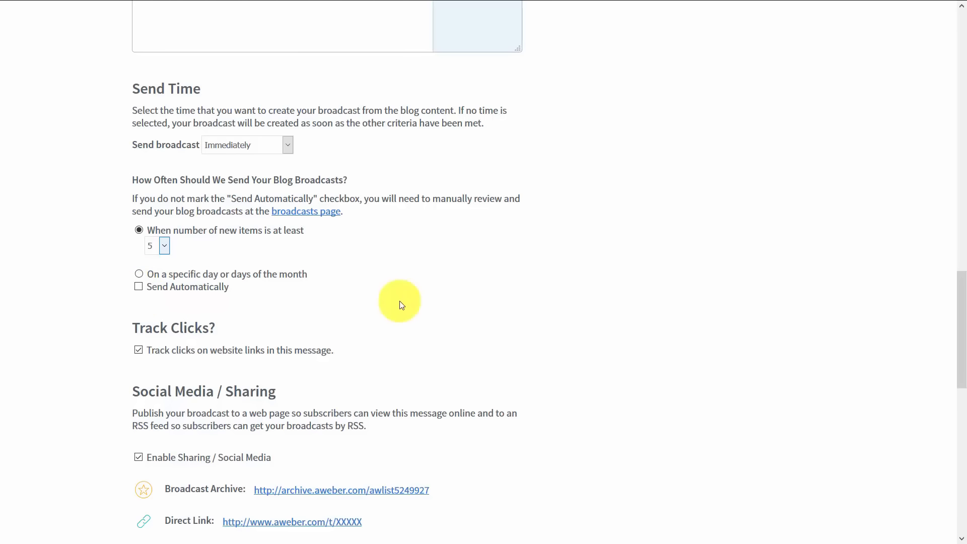
scroll(143, 282, down, 9)
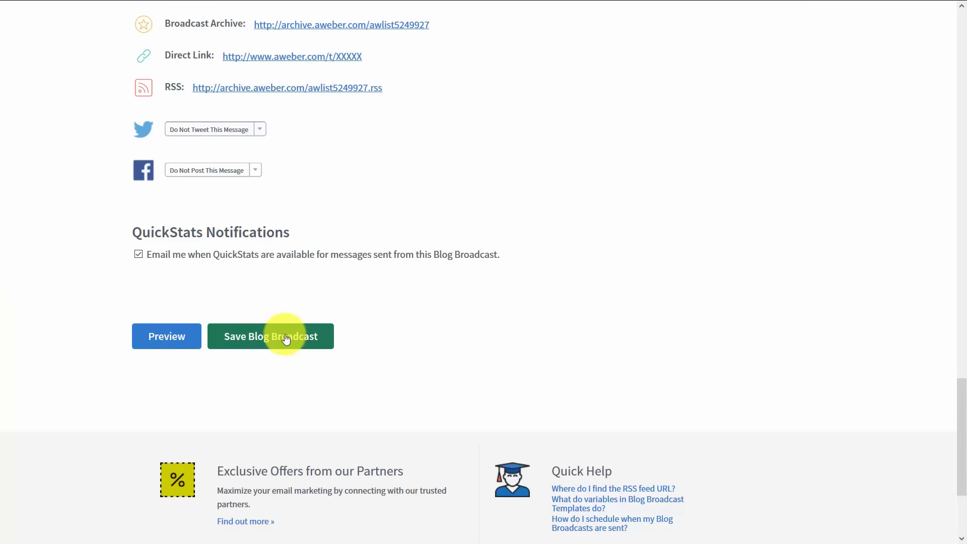
scroll(119, 165, down, 4)
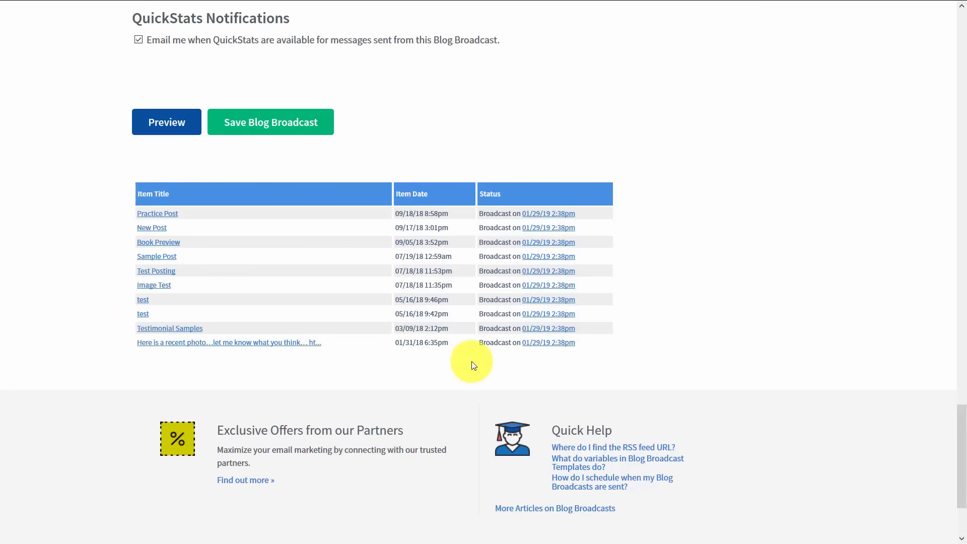
Create an automation rule that subscribes people to the current list when they subscribe to AAA Email Pro.
key(Home)
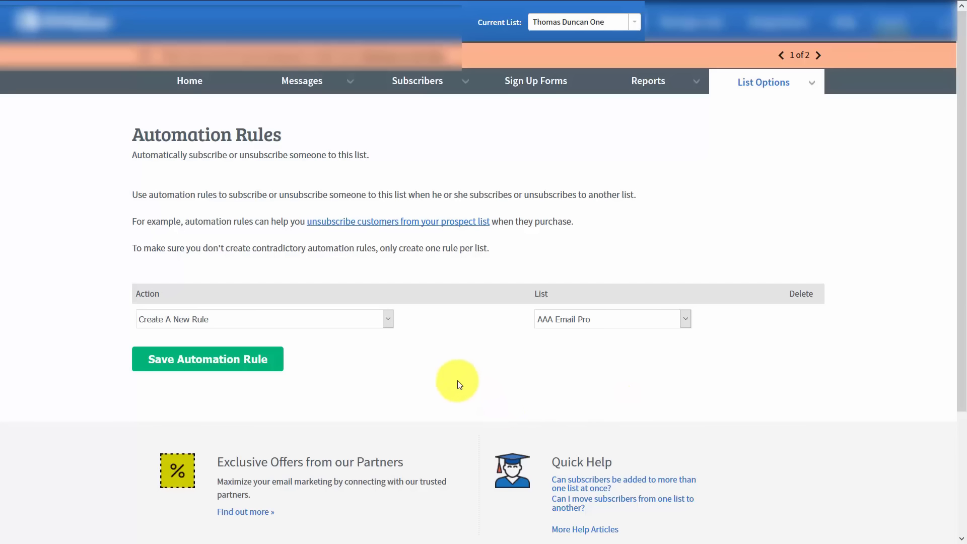
click(814, 83)
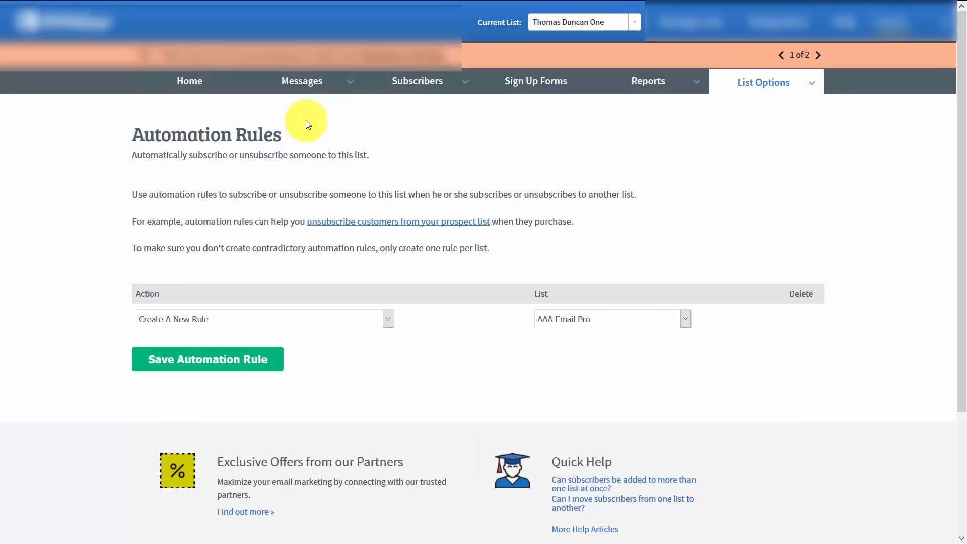
click(389, 319)
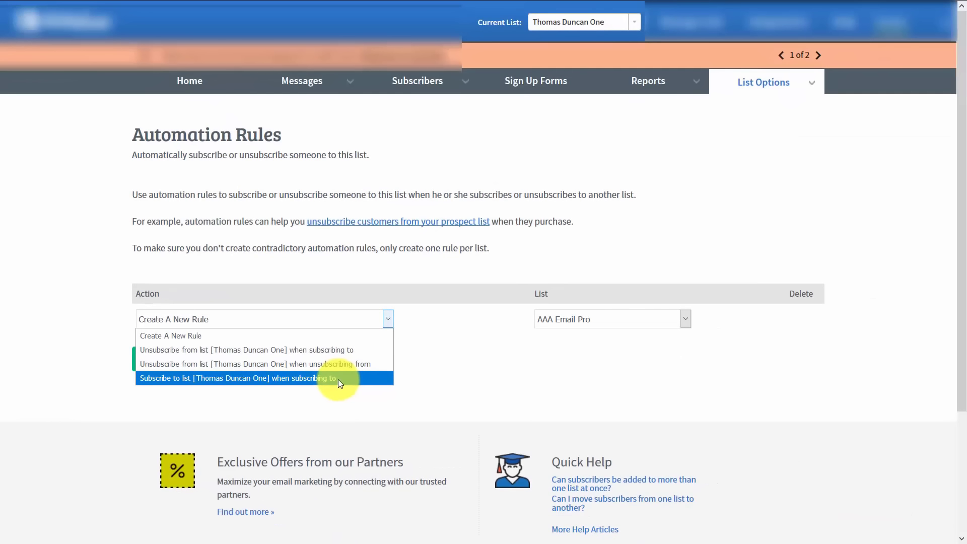
click(913, 283)
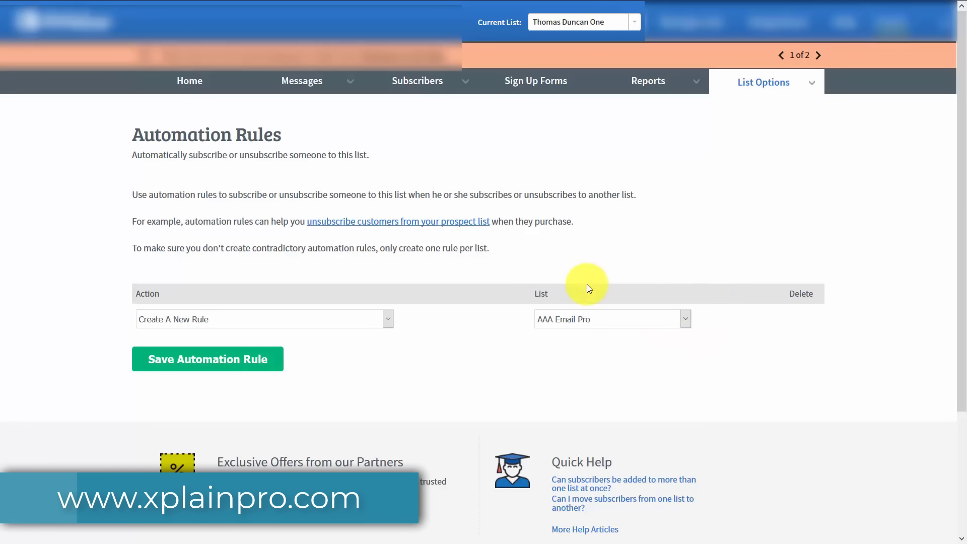
click(389, 318)
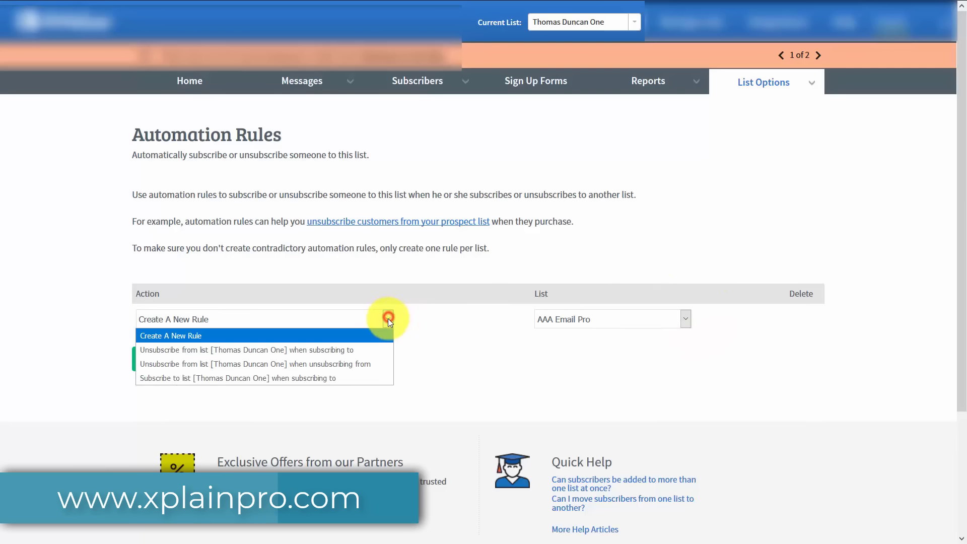
click(358, 378)
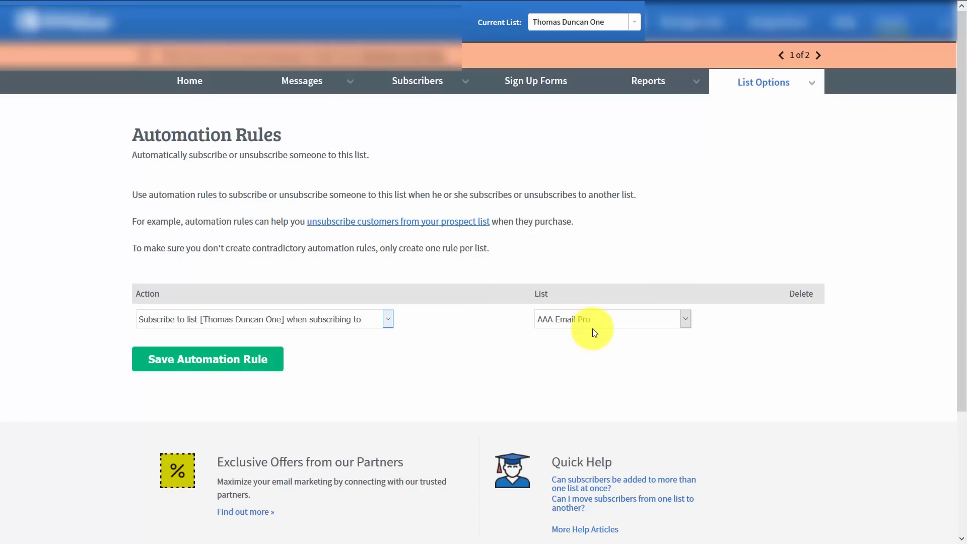
click(244, 368)
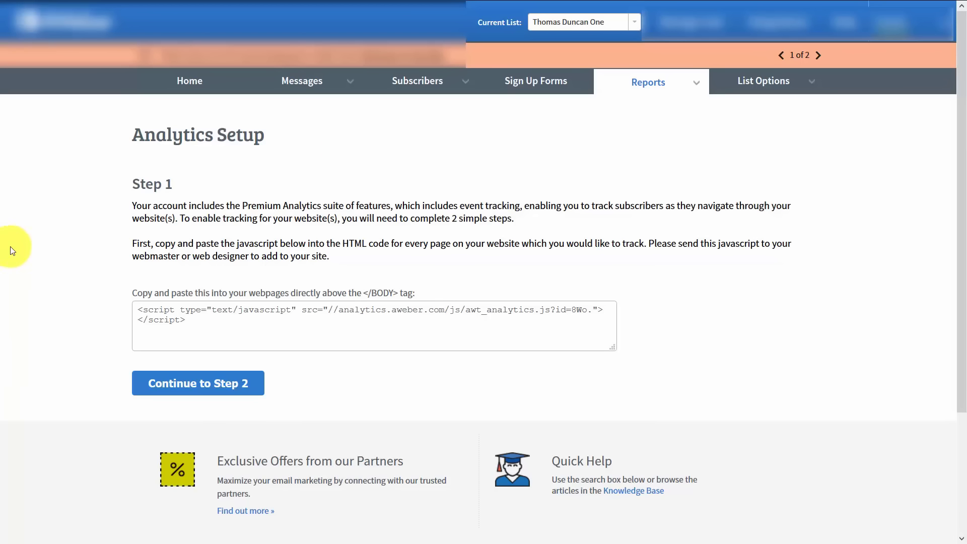
Select the whole analytics JavaScript snippet for the website pages and continue to step 2 of the analytics setup.
mouse_move(700, 88)
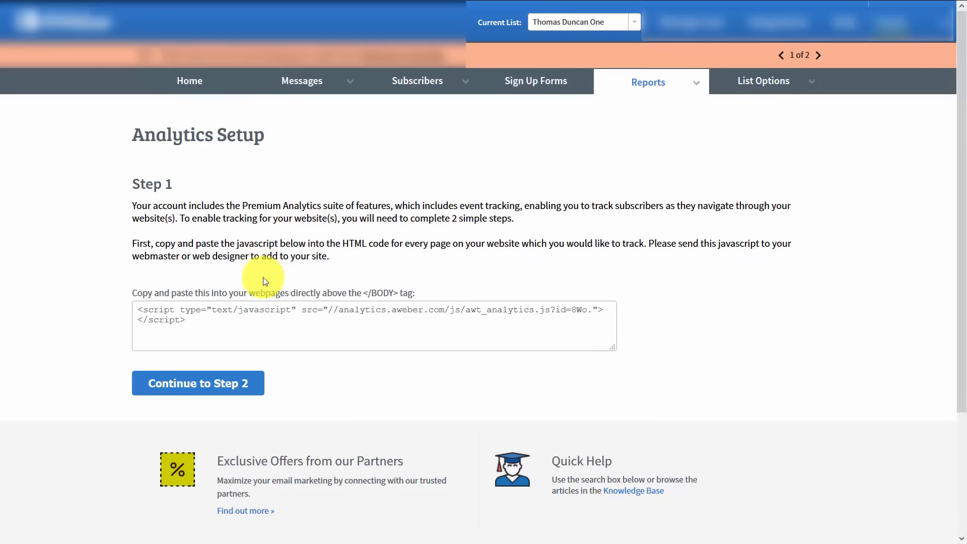
click(229, 314)
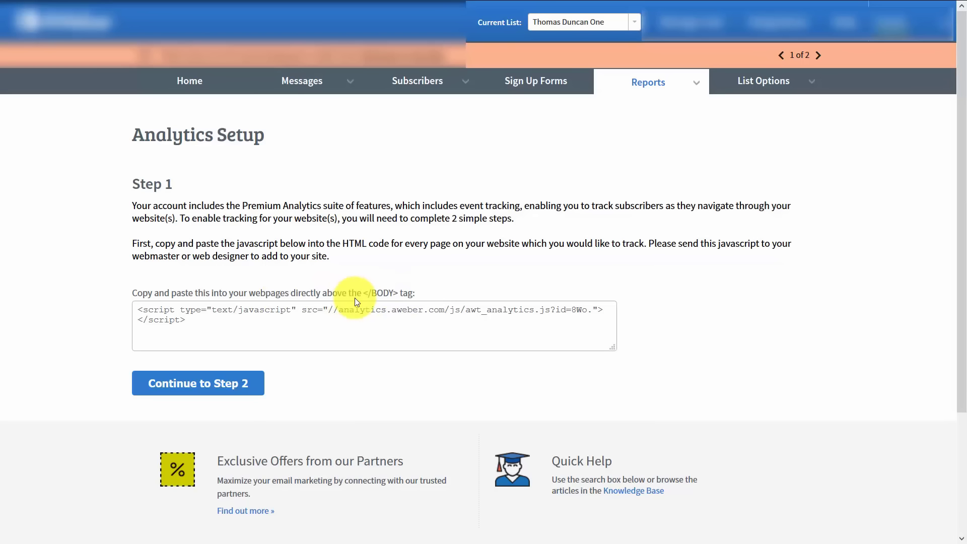
click(330, 320)
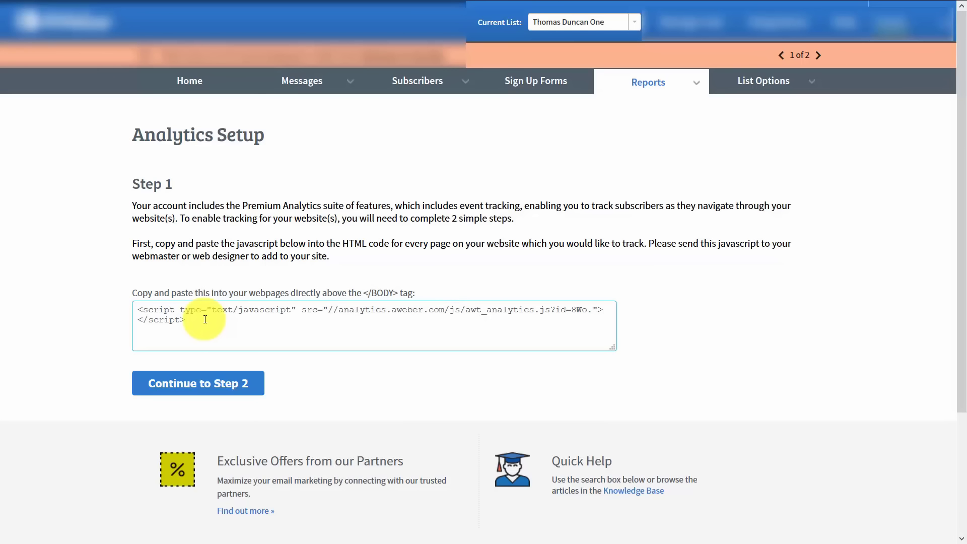
click(177, 320)
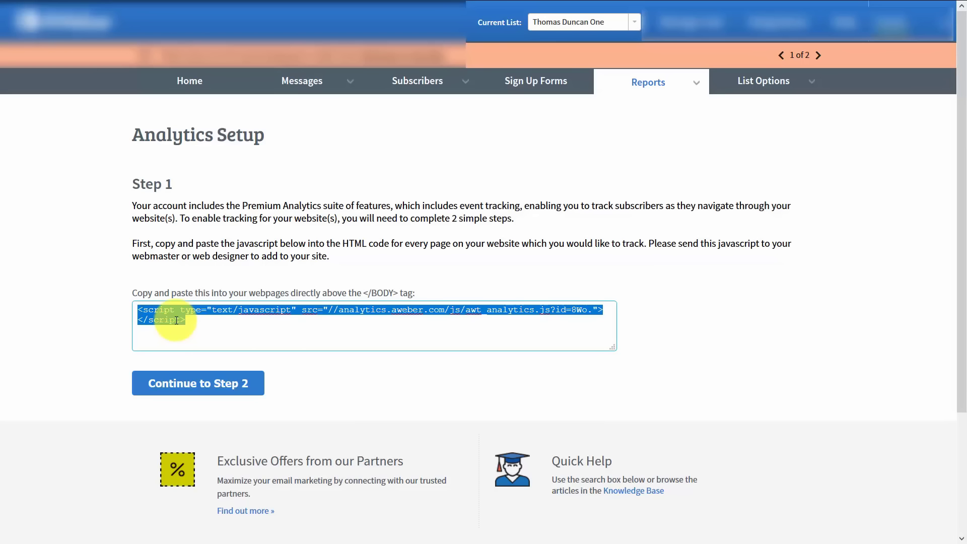
click(211, 388)
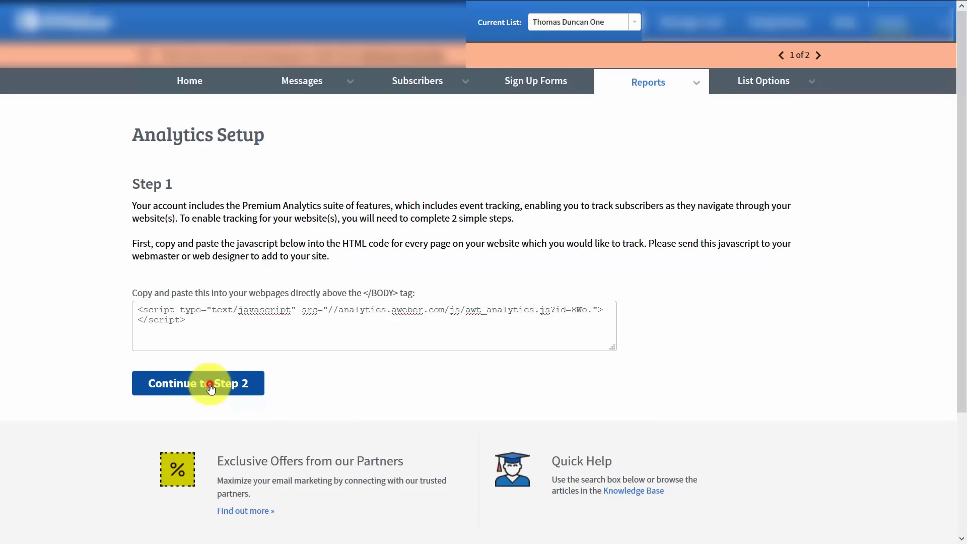
click(210, 388)
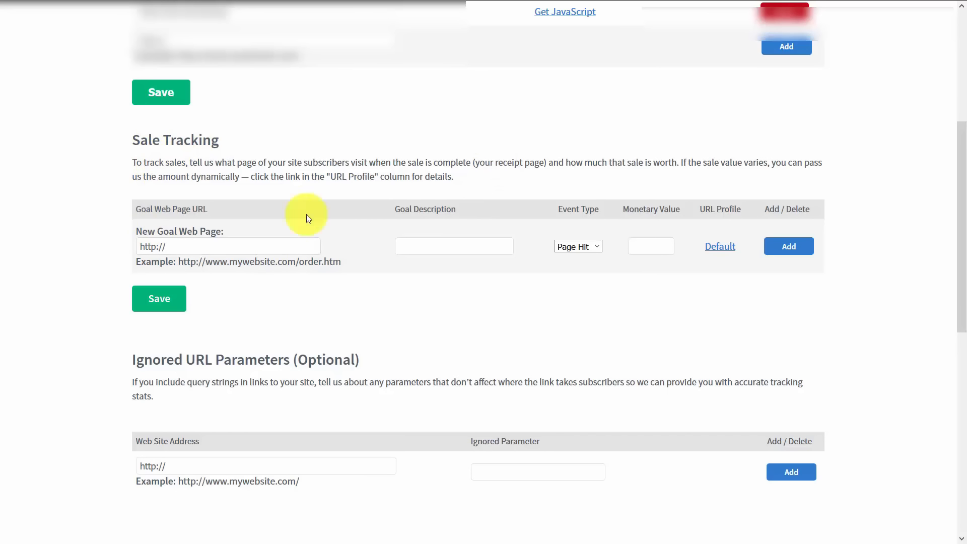
click(595, 246)
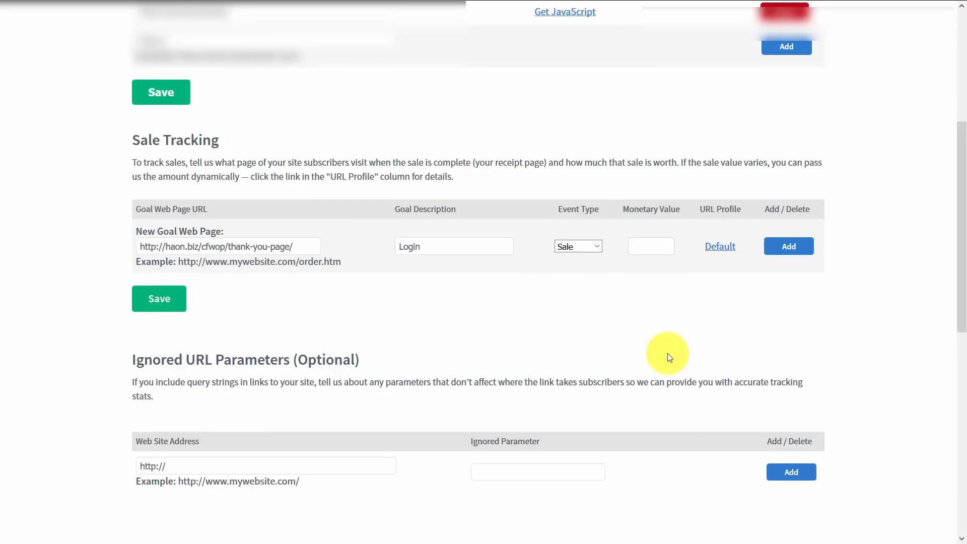
text($17)
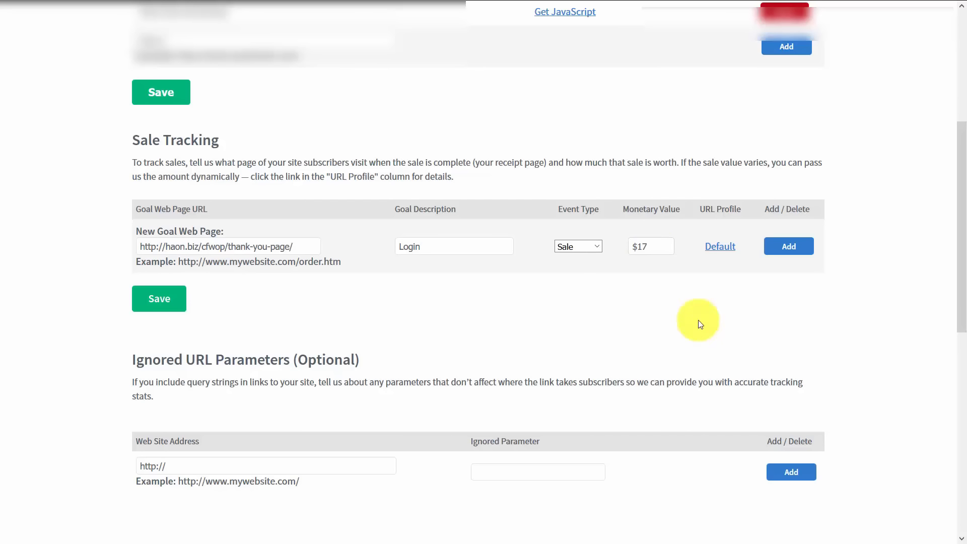
click(786, 248)
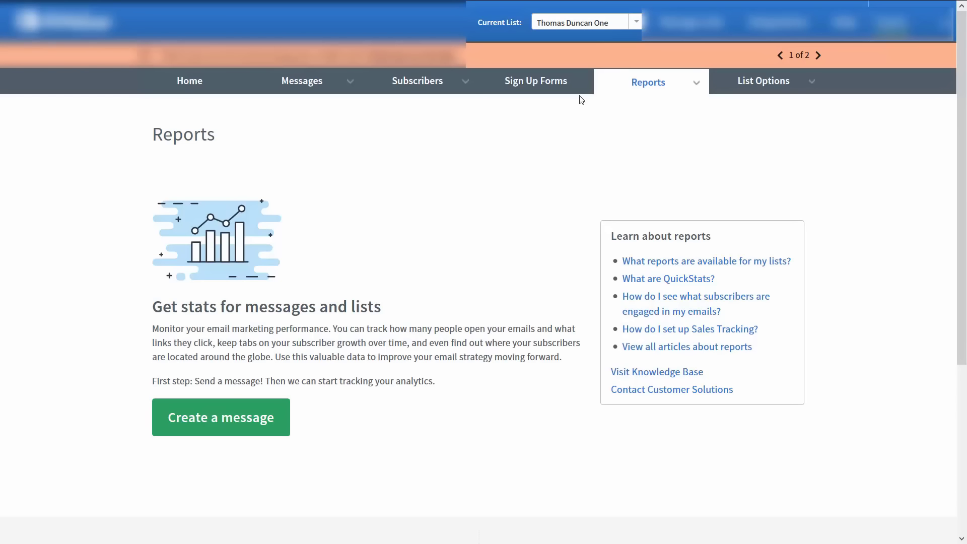
Look through the Reports section, examining Opens Over Time, Daily New Subscribers and the offered report redesign.
mouse_move(693, 86)
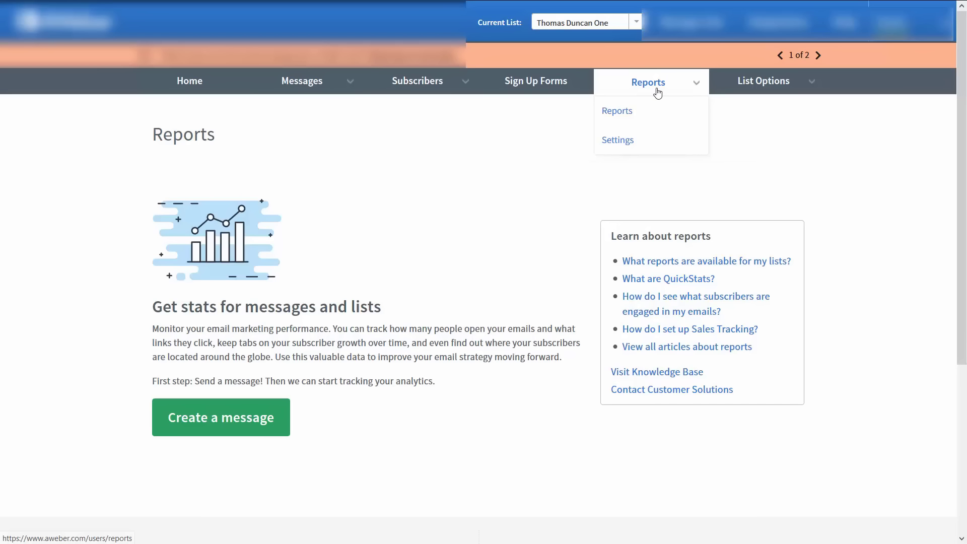
click(245, 422)
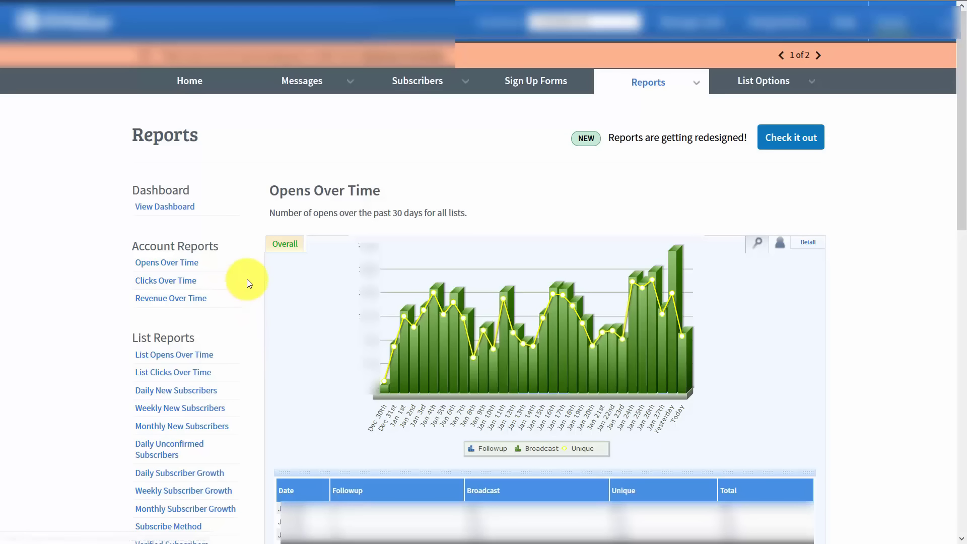
scroll(247, 284, down, 4)
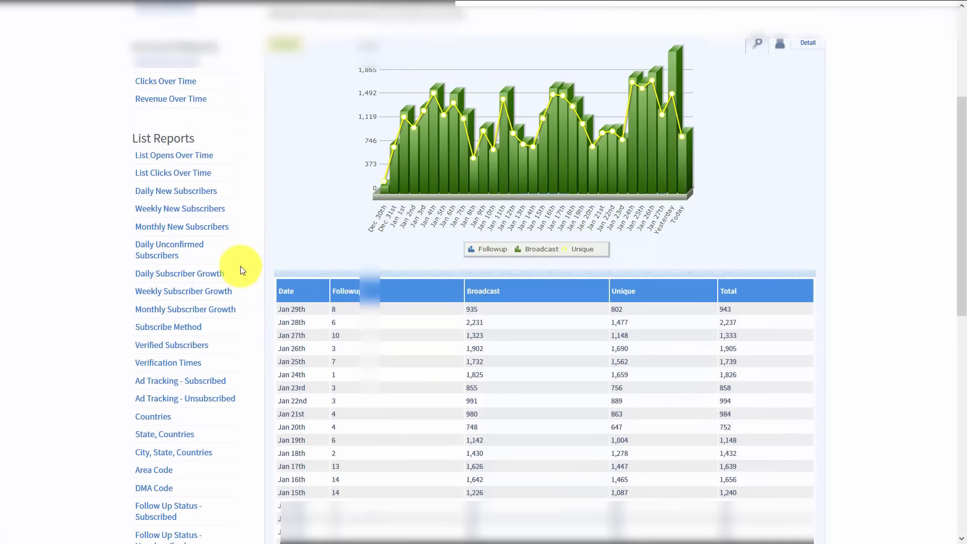
scroll(244, 327, up, 4)
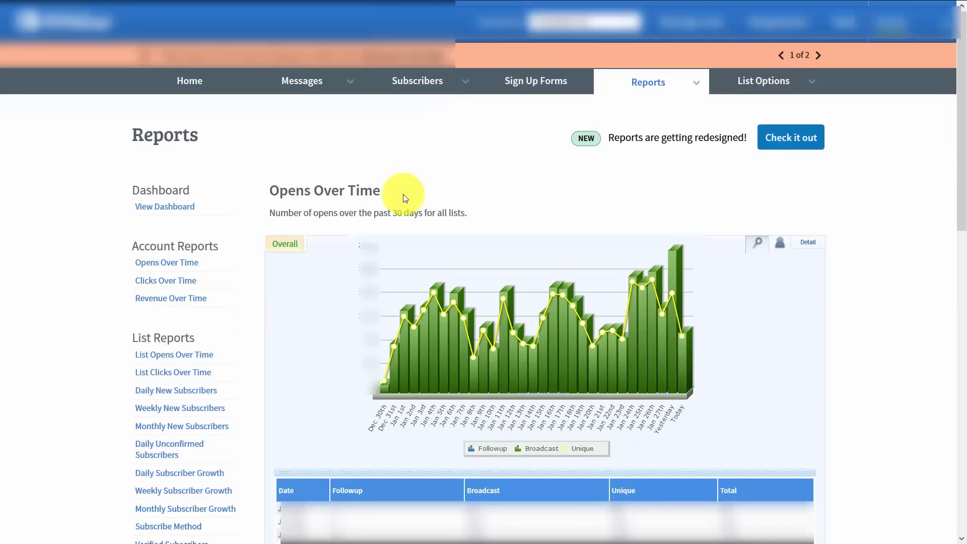
click(204, 391)
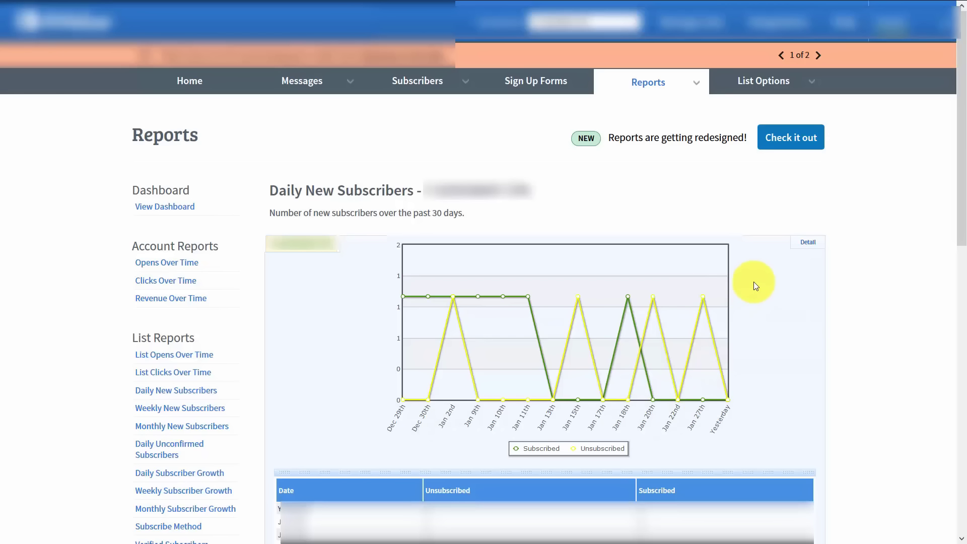
click(808, 244)
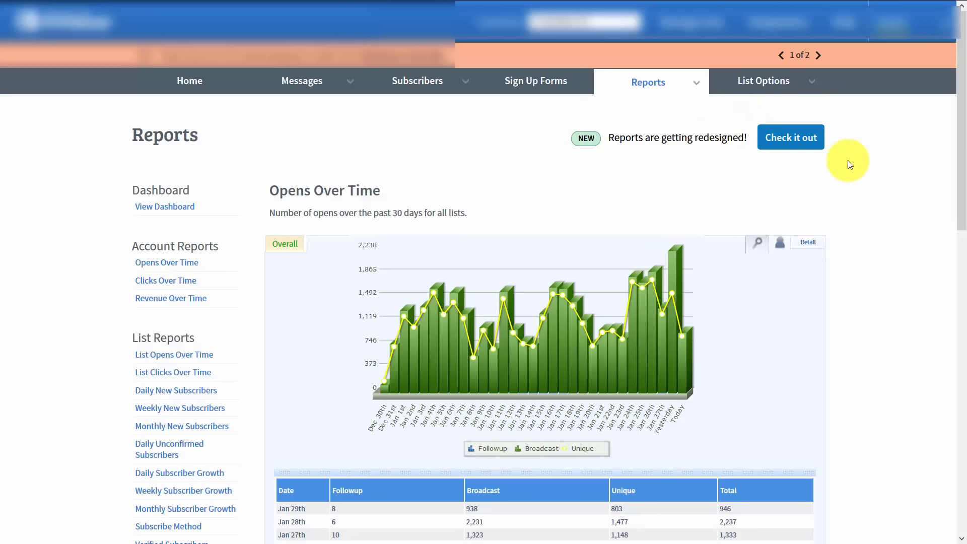
click(804, 150)
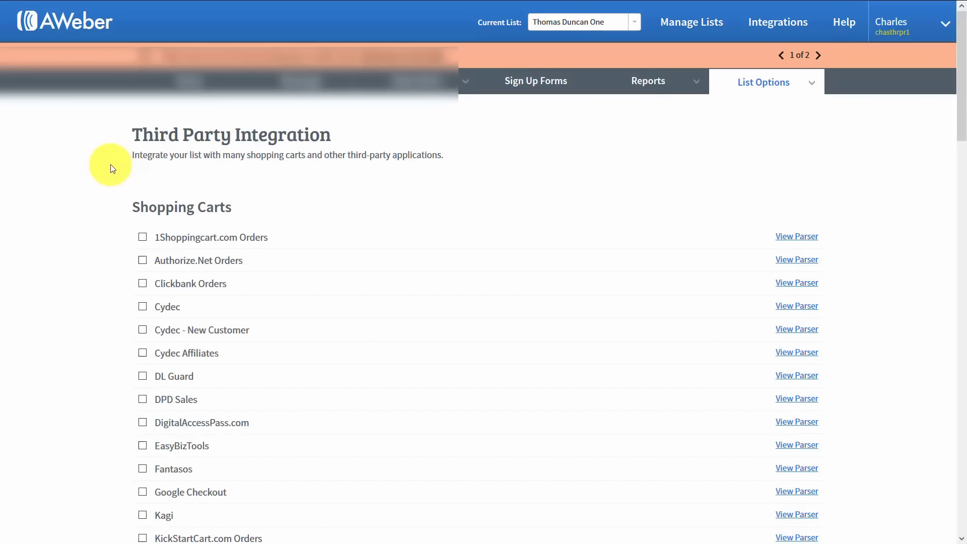
Examine the shopping carts available for third-party integration with the list.
scroll(112, 168, down, 2)
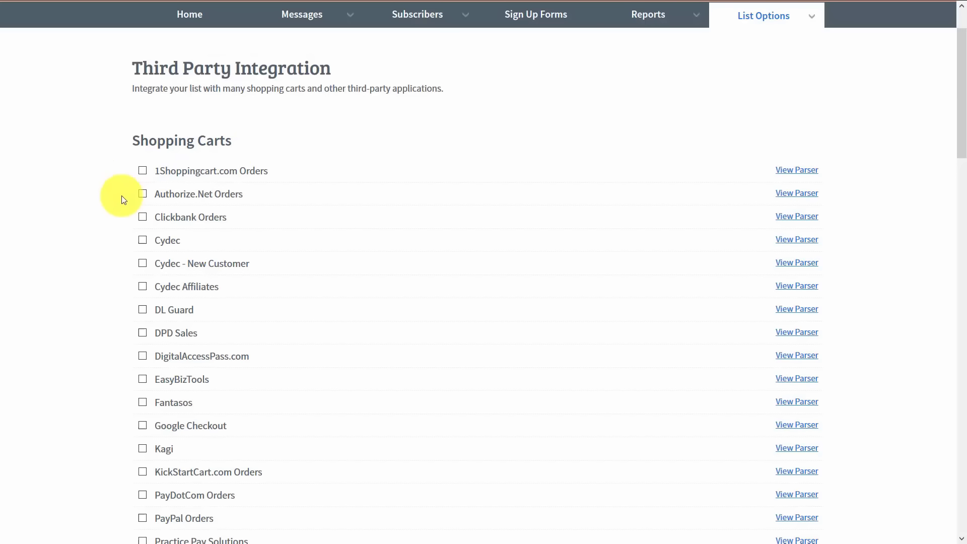
scroll(124, 200, down, 7)
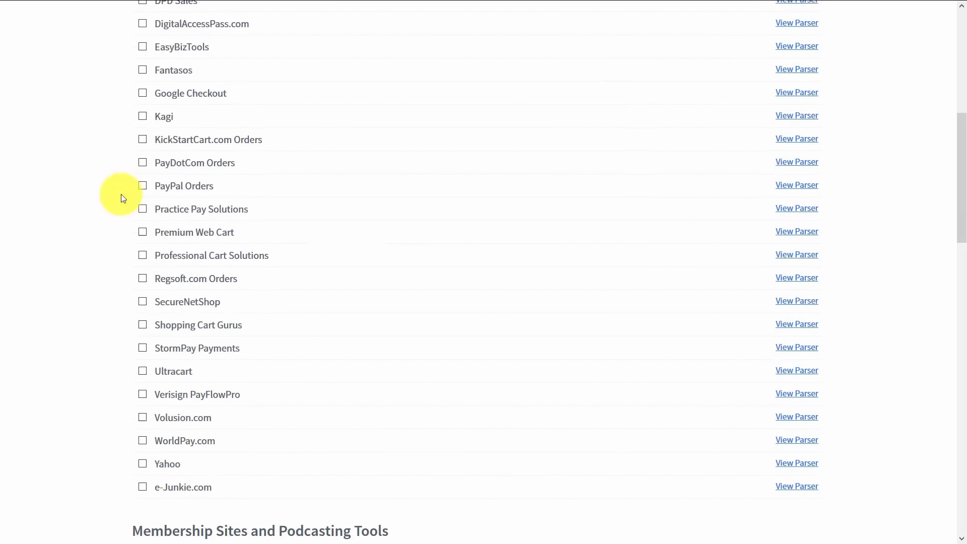
scroll(121, 195, up, 8)
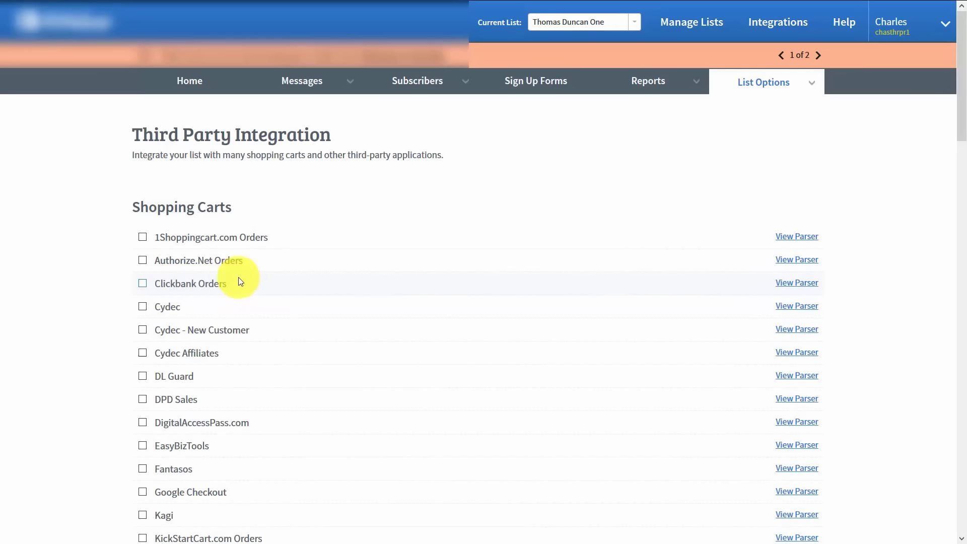
Search the available integrations for clickbank and connect the Clickbank integration to the account.
click(775, 29)
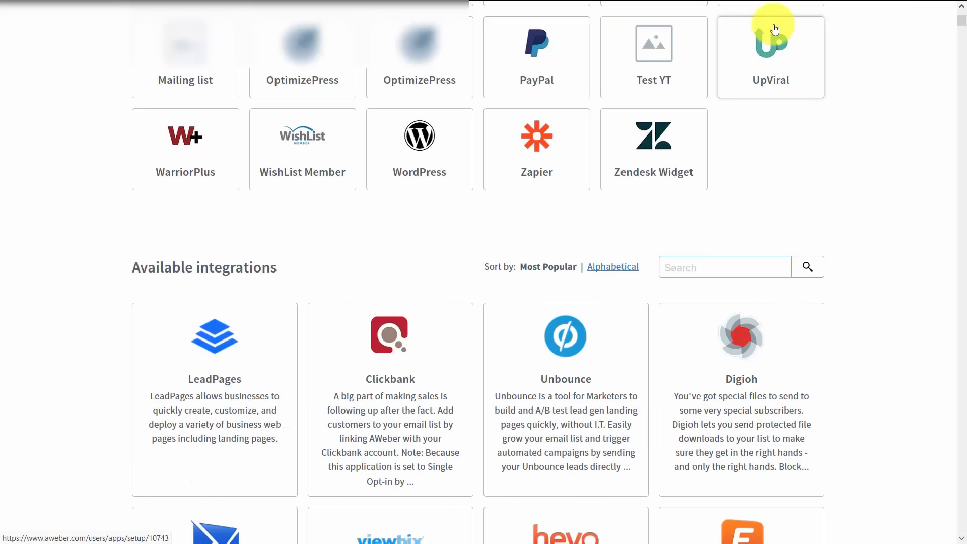
text(clickbank)
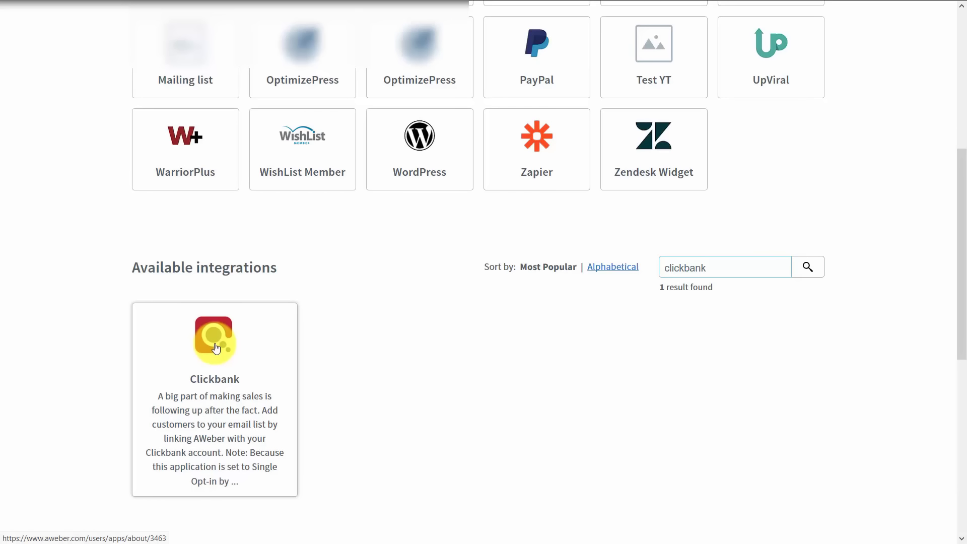
click(216, 348)
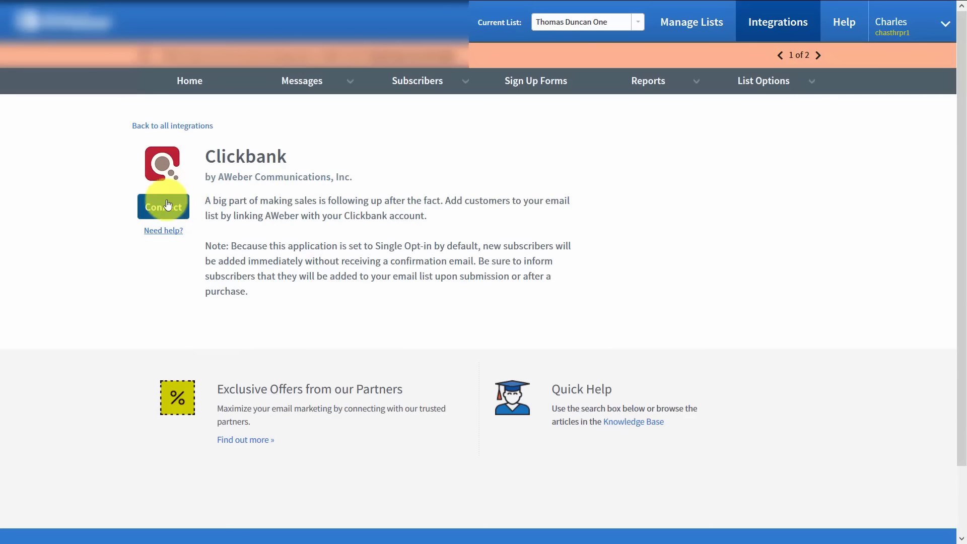
click(165, 207)
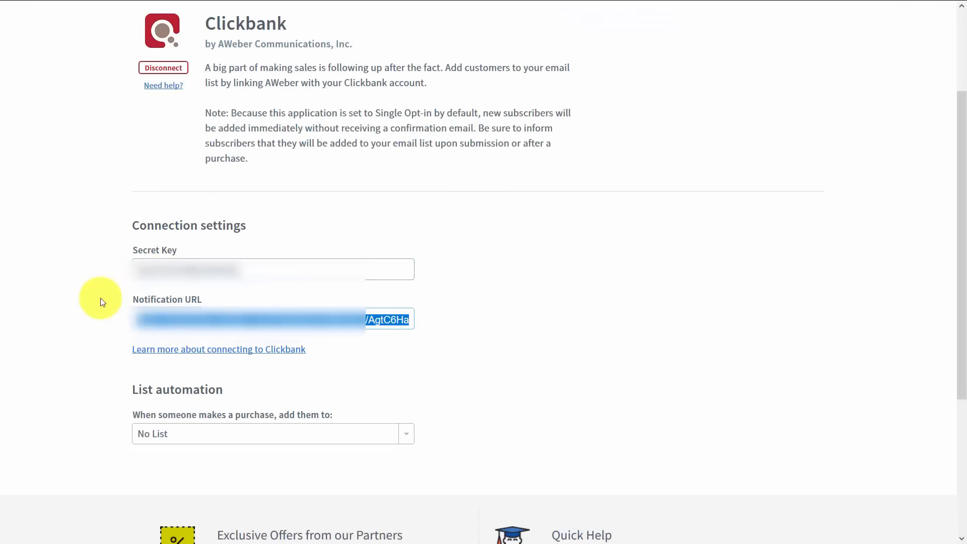
click(463, 404)
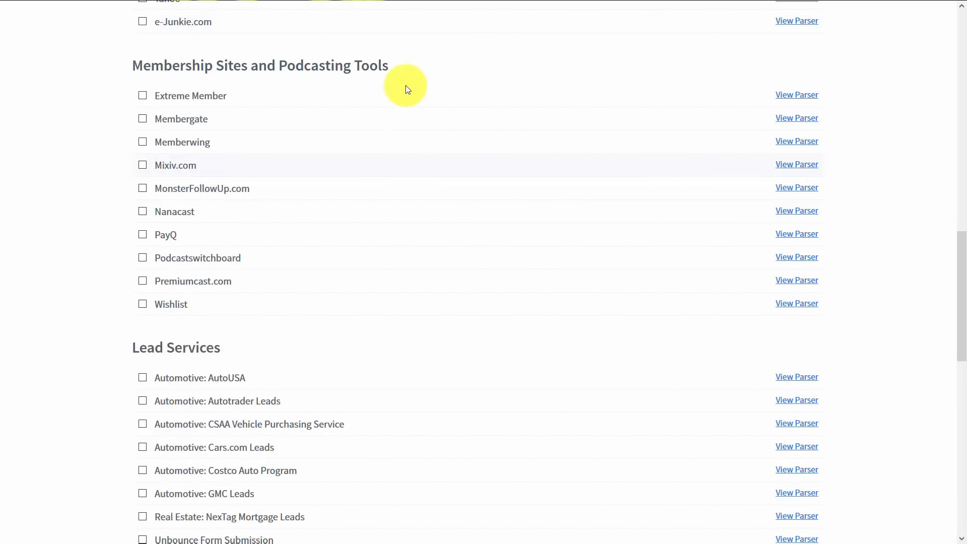
Look through the lead service email parsers and the available membership integrations.
scroll(158, 263, down, 4)
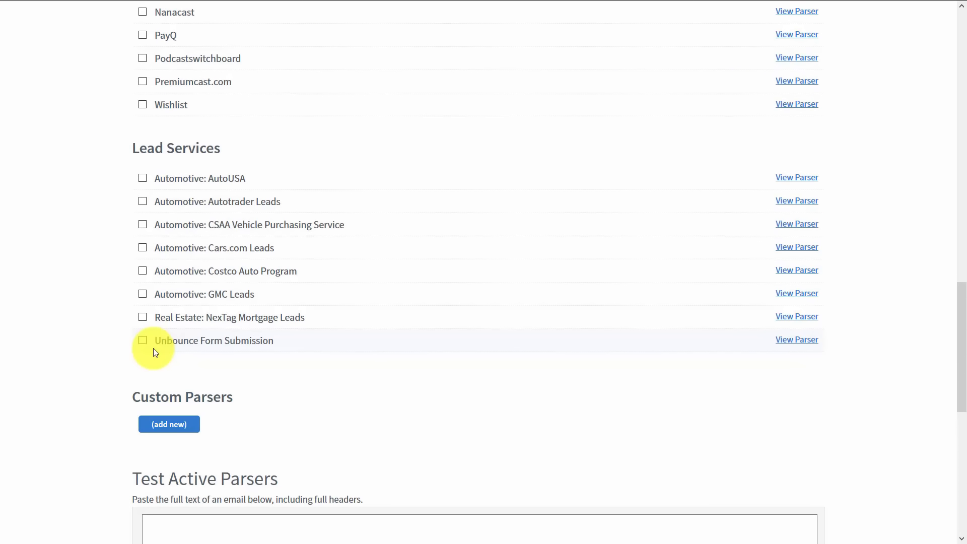
key(ctrl+shift+Tab)
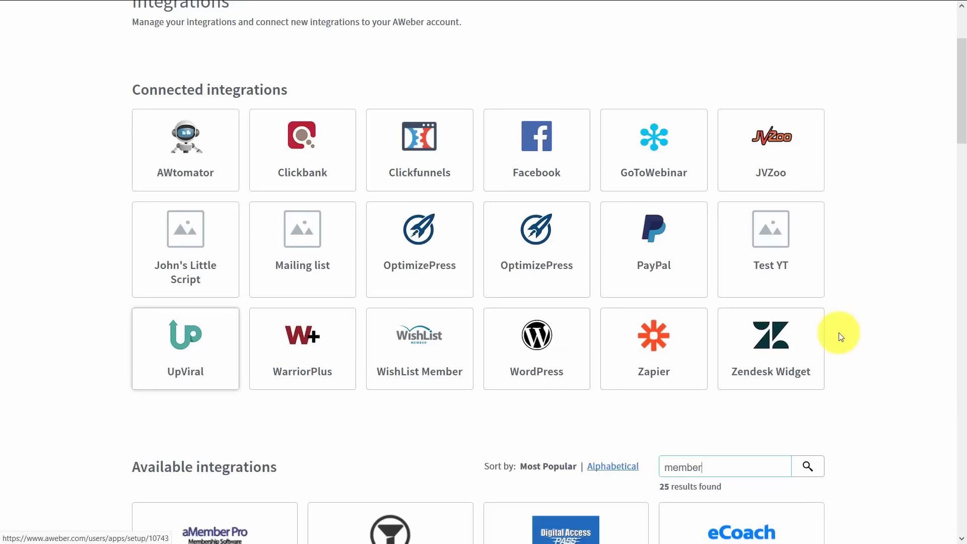
scroll(147, 349, down, 6)
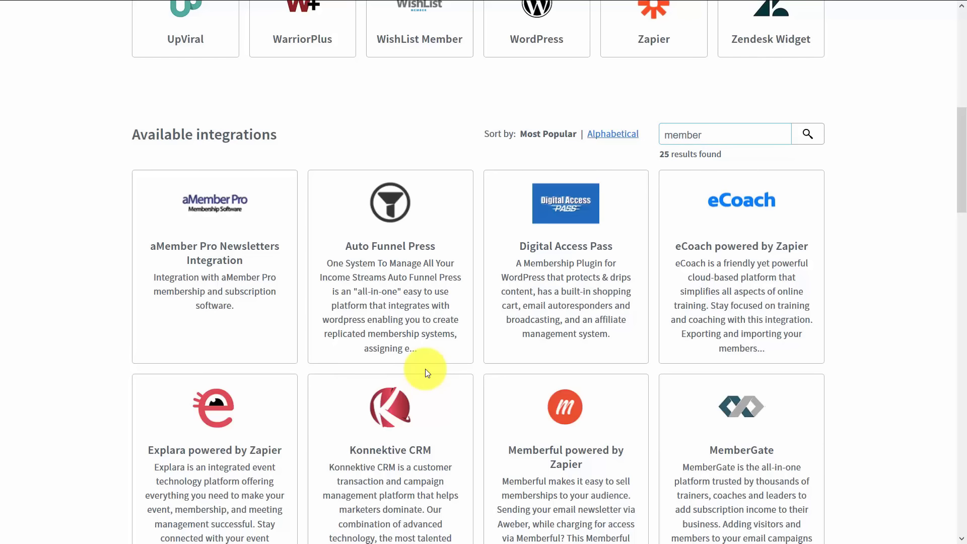
scroll(425, 368, up, 4)
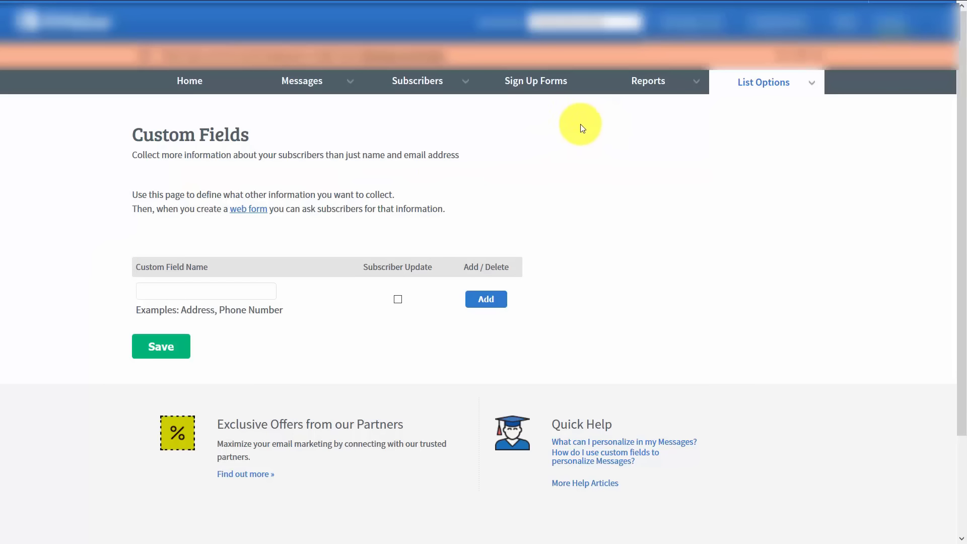
Create a campaign named "Thomas Website" and save its empty draft, exiting the campaign editor.
mouse_move(674, 93)
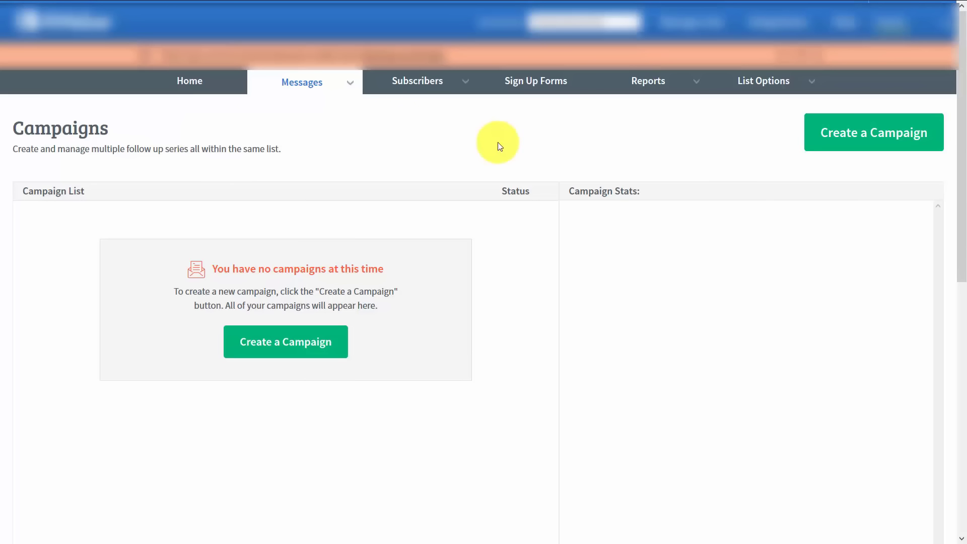
click(352, 87)
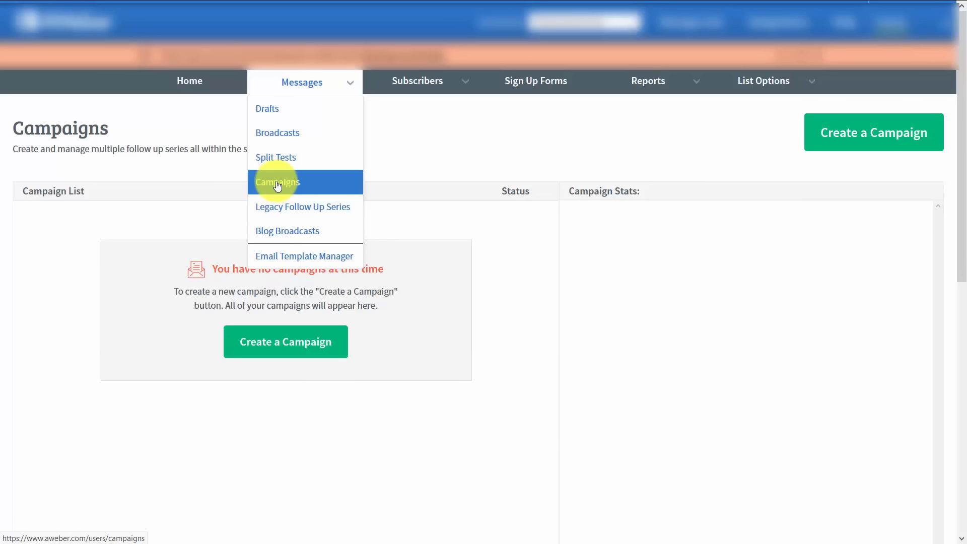
click(495, 120)
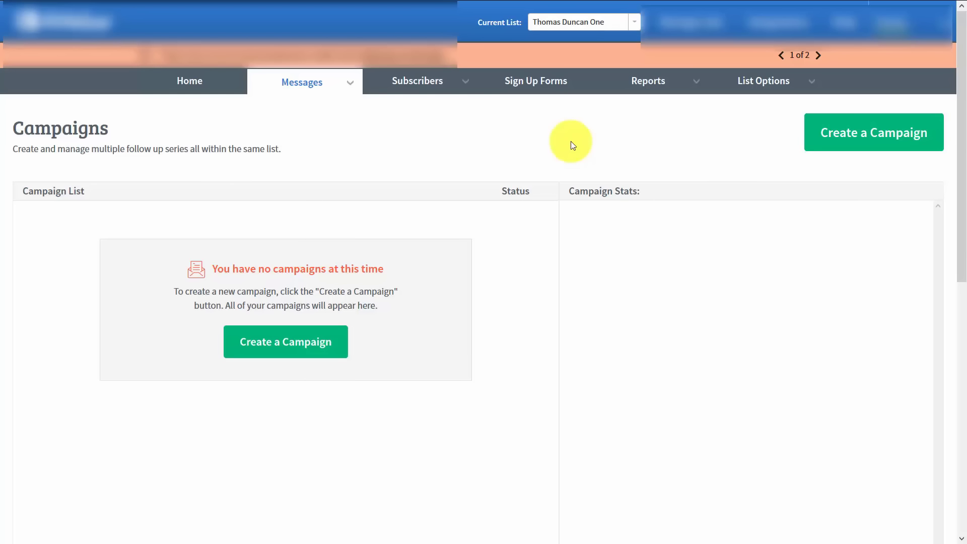
click(304, 345)
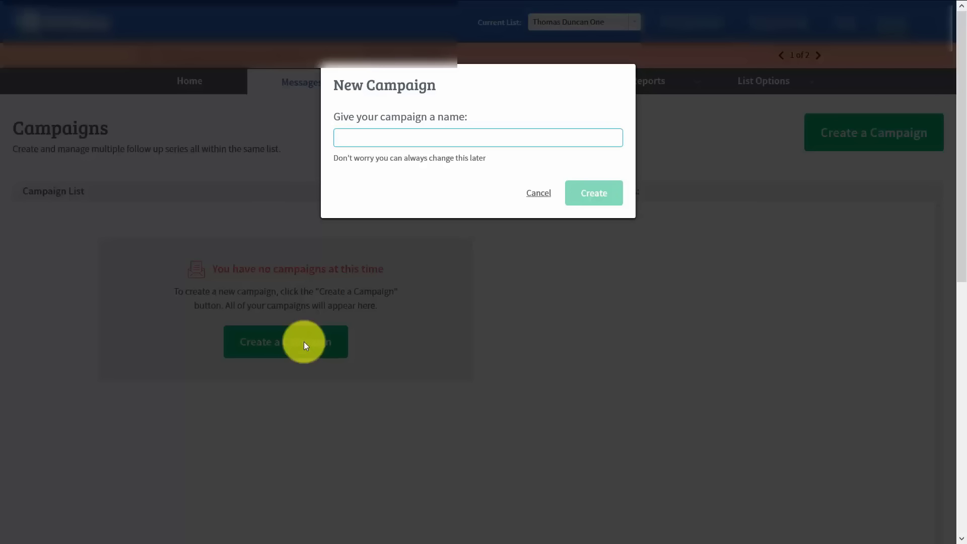
text(Thomas Website)
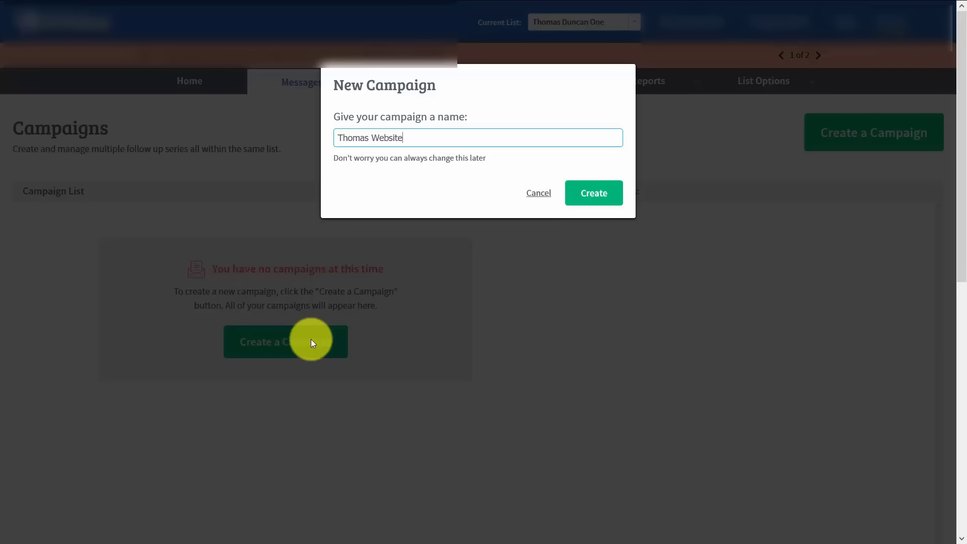
click(576, 197)
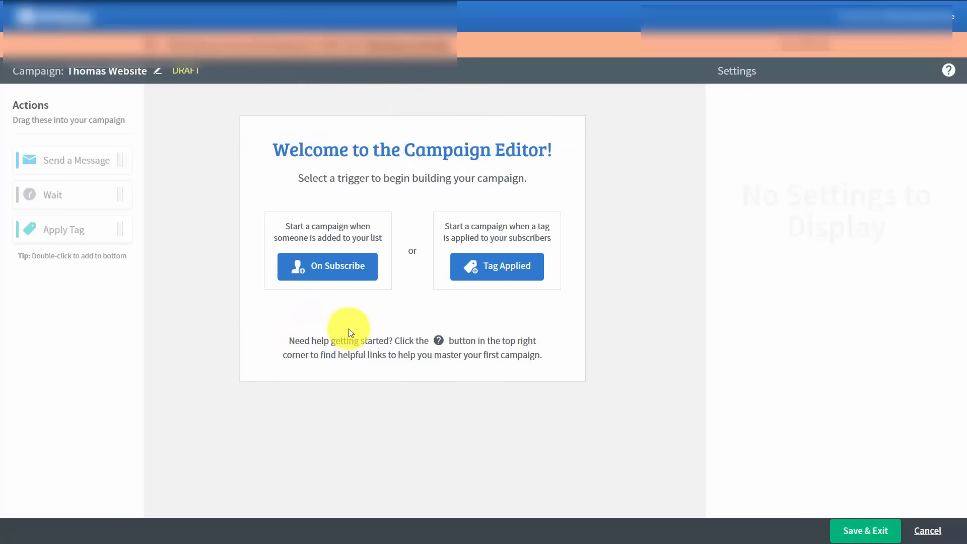
click(848, 533)
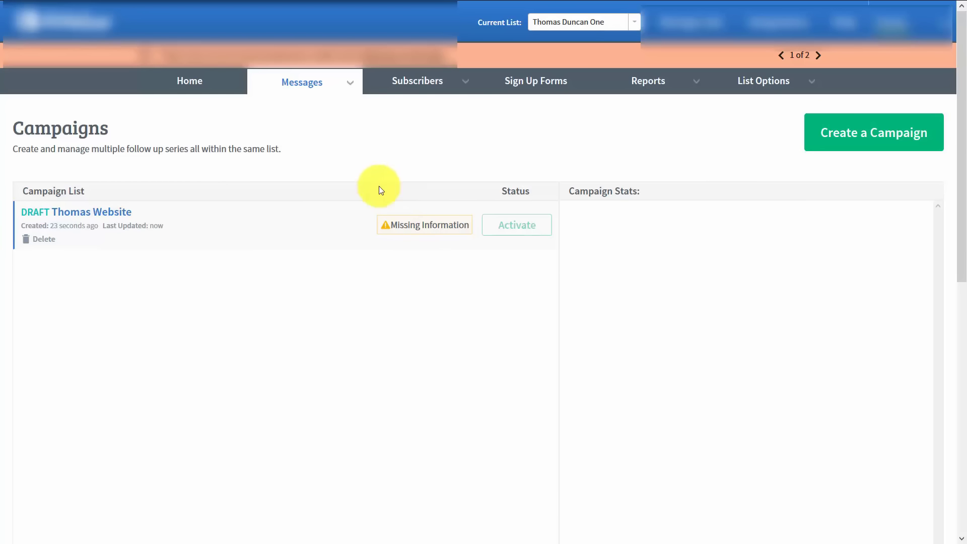
Reopen the "Thomas Website" campaign and start it with the On Subscribe trigger, filtered to Source is API.
mouse_move(352, 87)
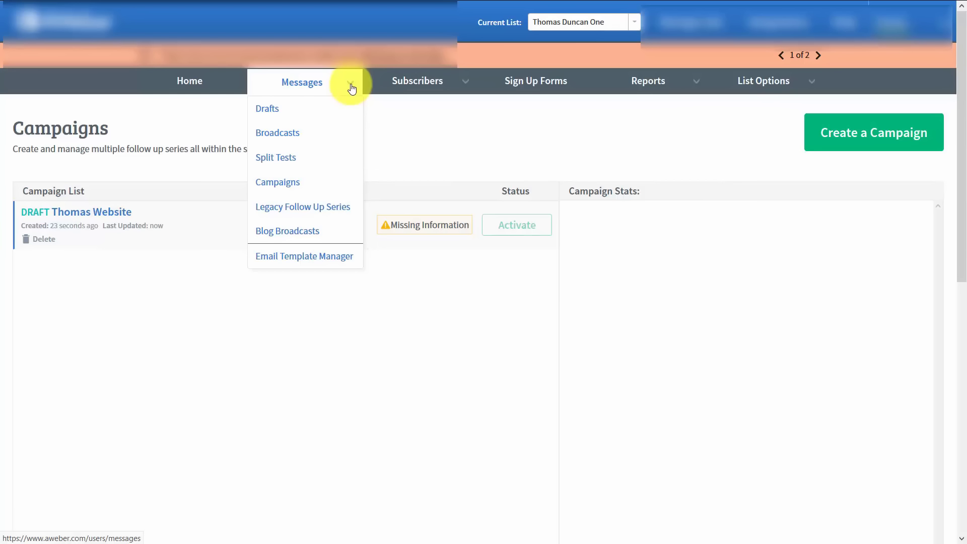
click(351, 86)
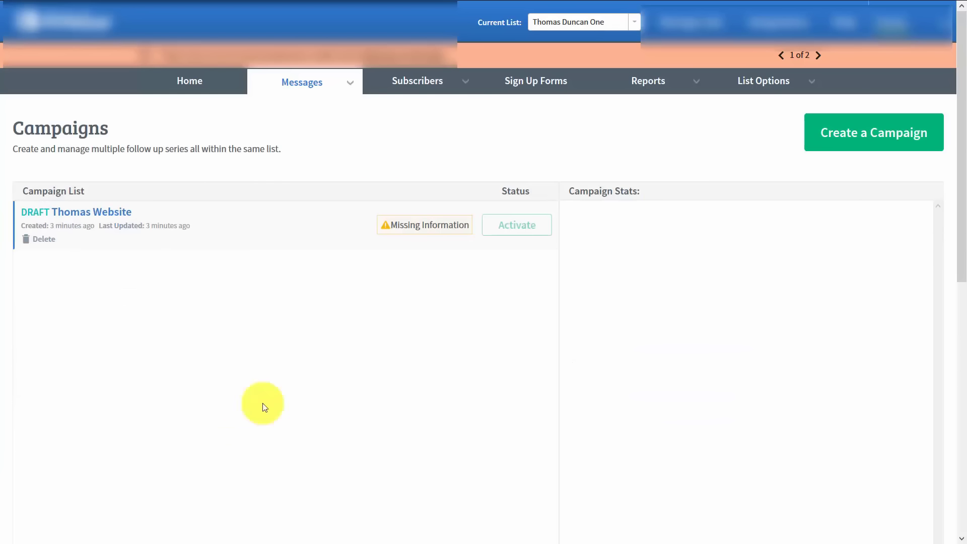
click(95, 213)
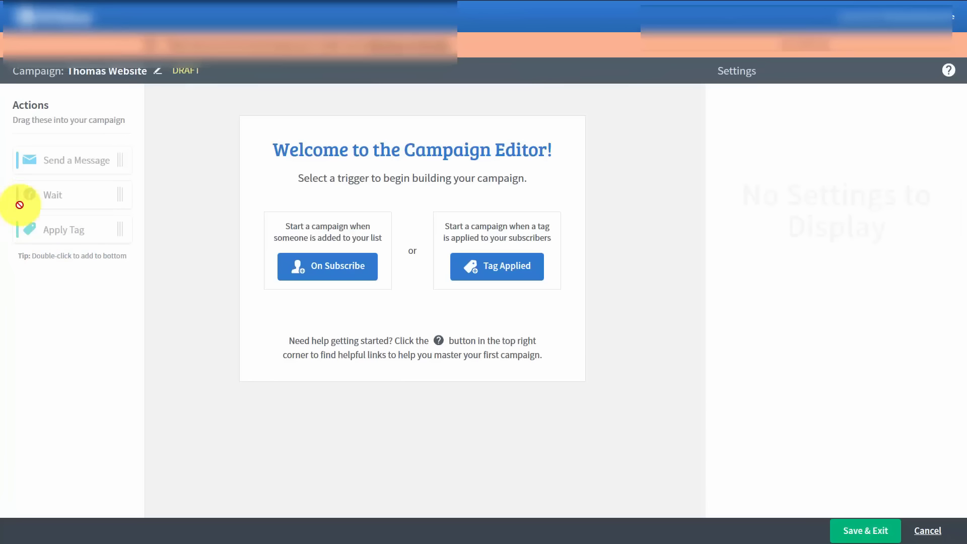
click(329, 274)
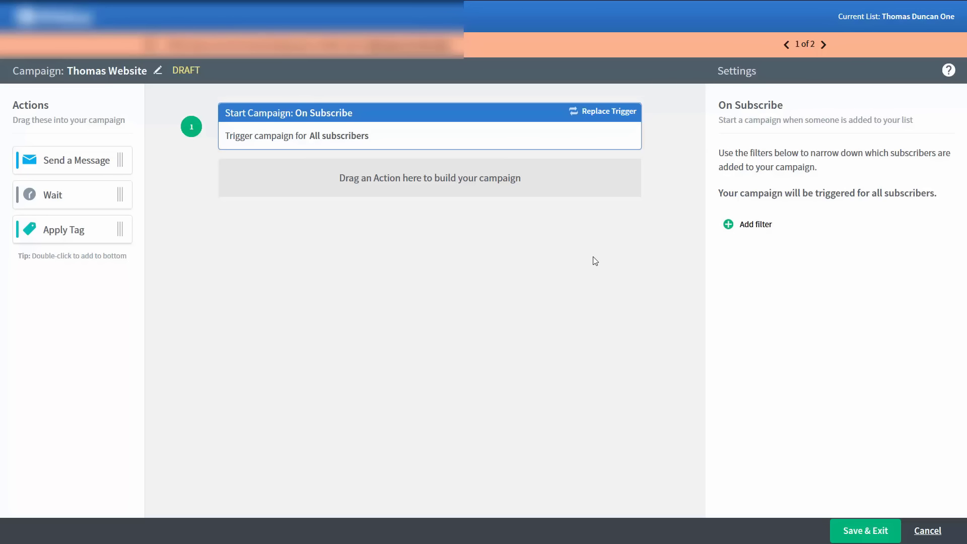
click(729, 227)
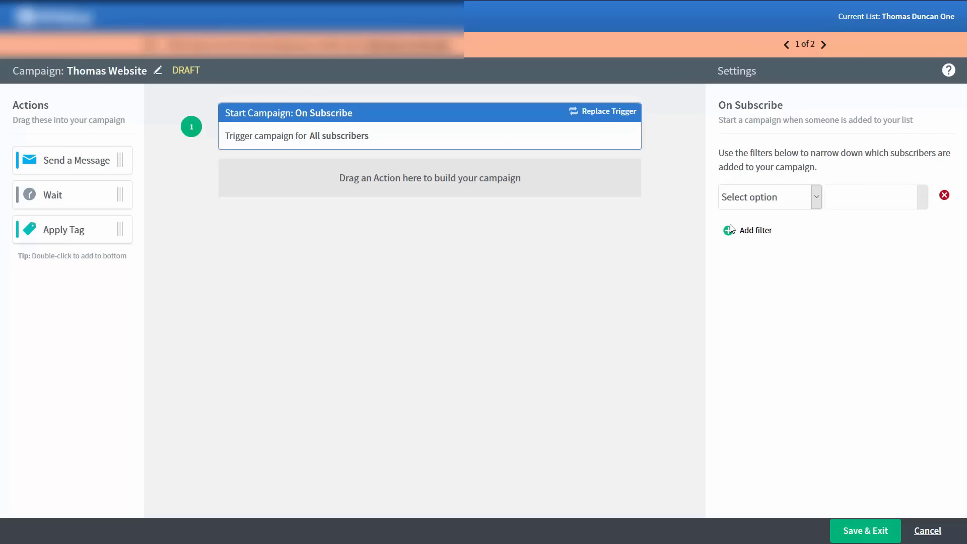
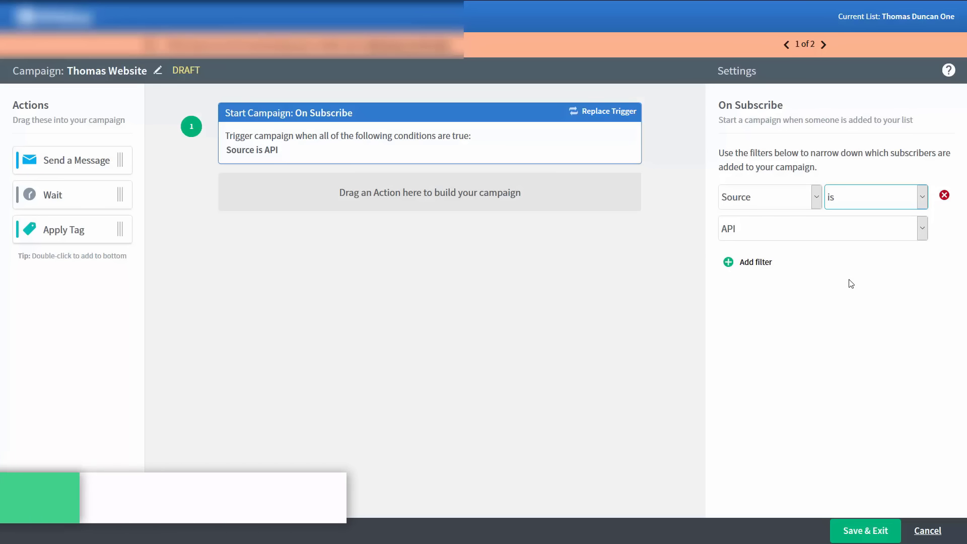
click(845, 224)
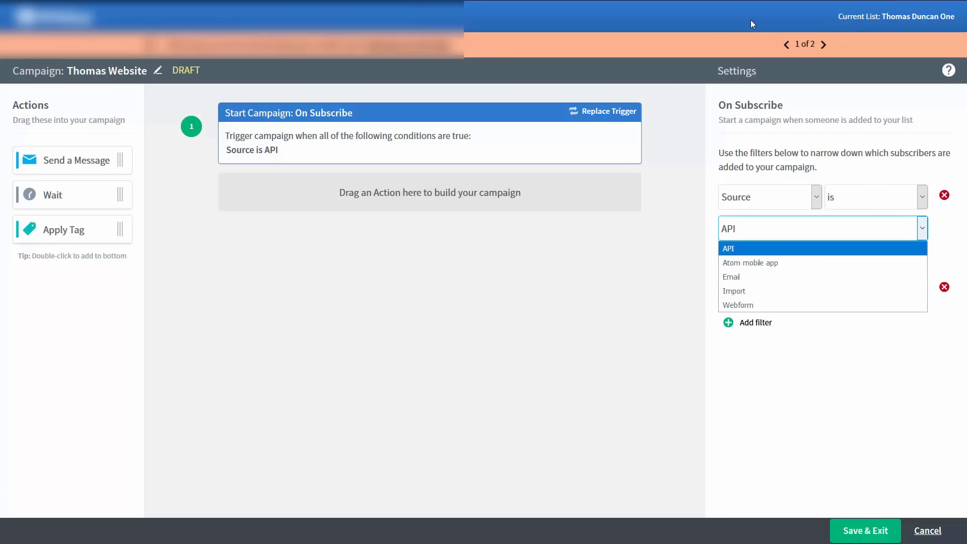
click(650, 293)
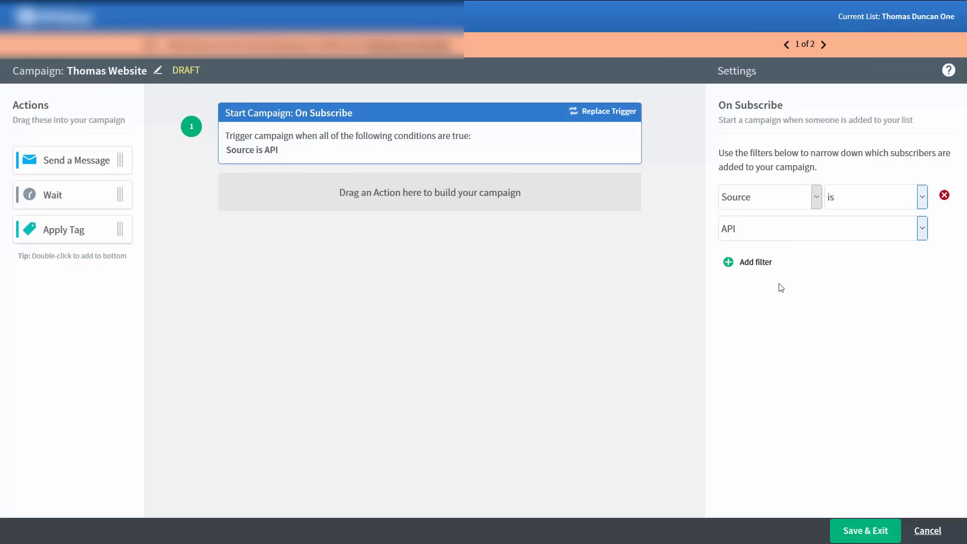
Try a second trigger filter for Country is USA and remove it again.
click(728, 265)
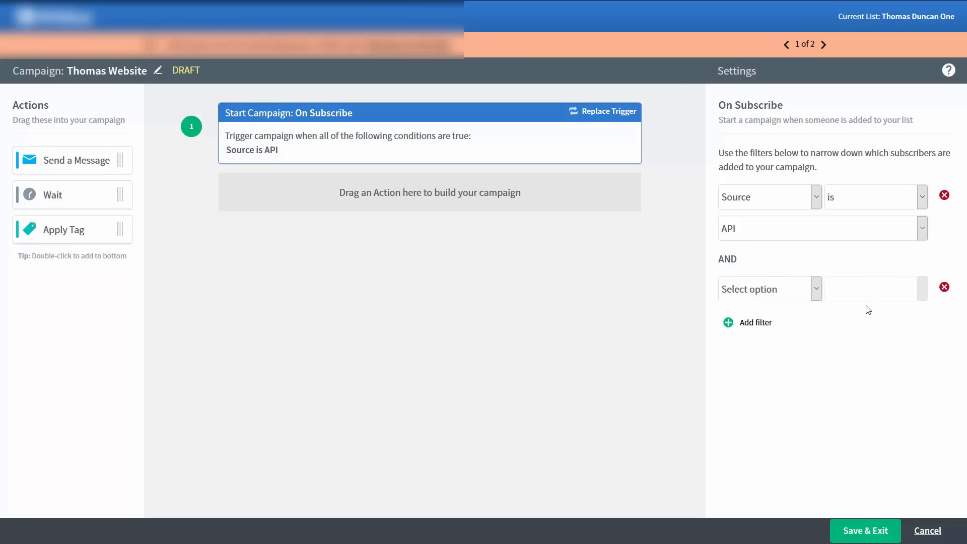
click(817, 291)
click(787, 348)
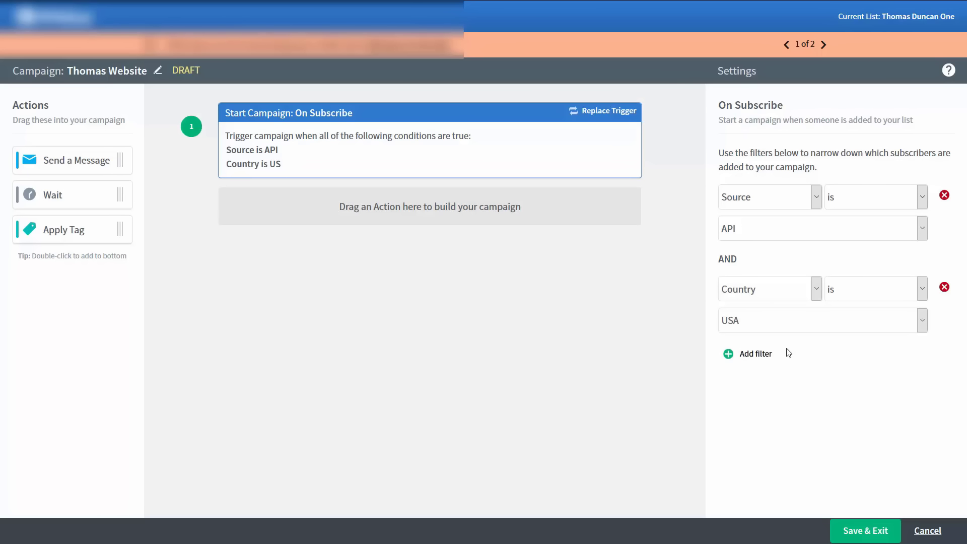
click(944, 287)
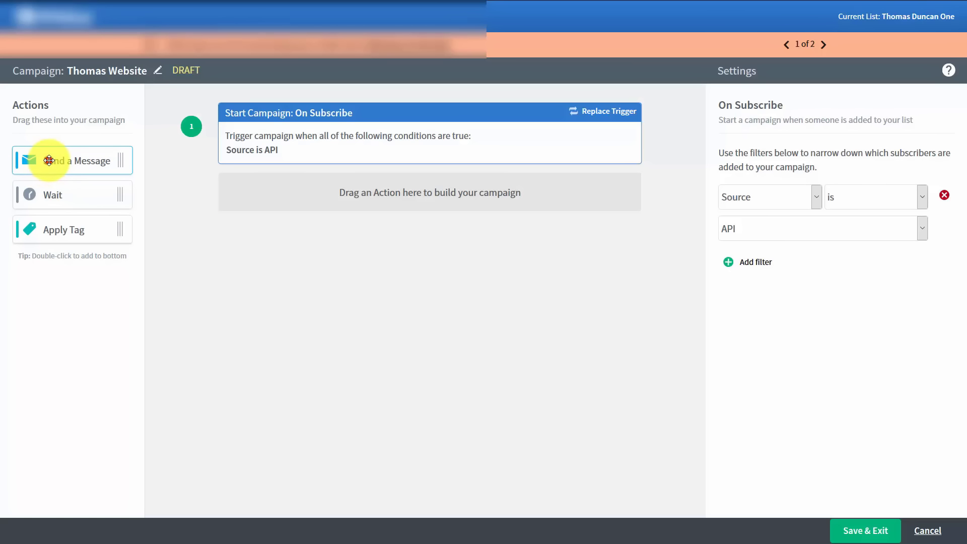
Add a Send a Message action after the trigger, using the draft "Sell This in Your First Workshop".
drag(48, 161, 347, 195)
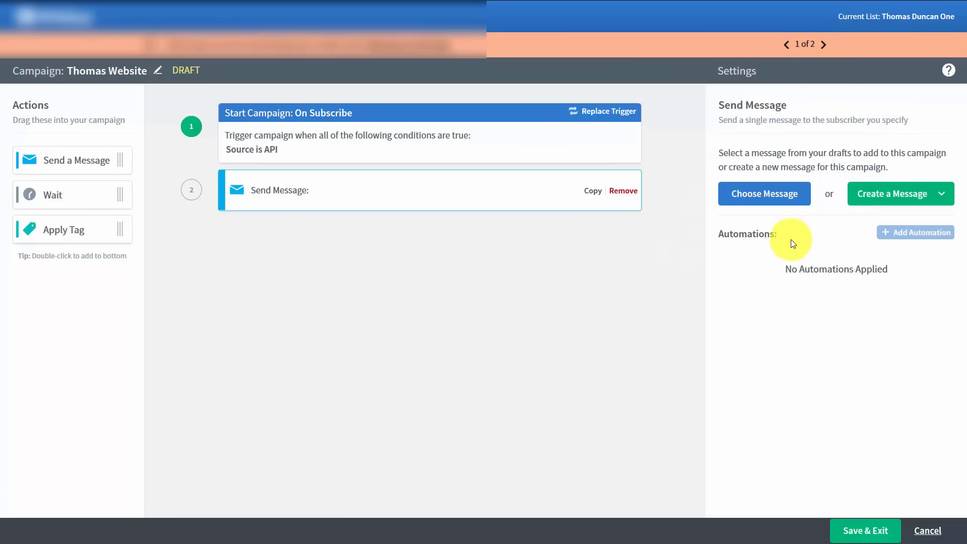
click(773, 204)
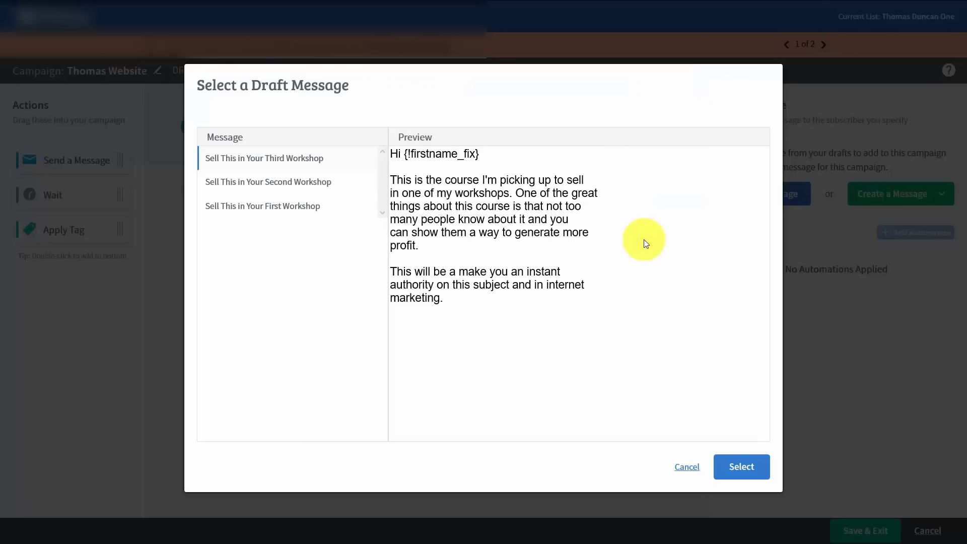
click(303, 210)
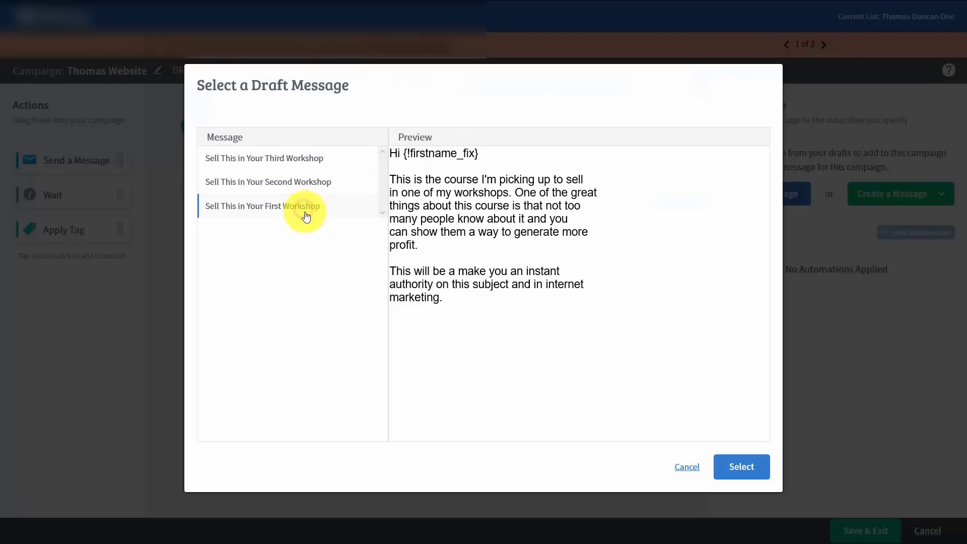
click(734, 468)
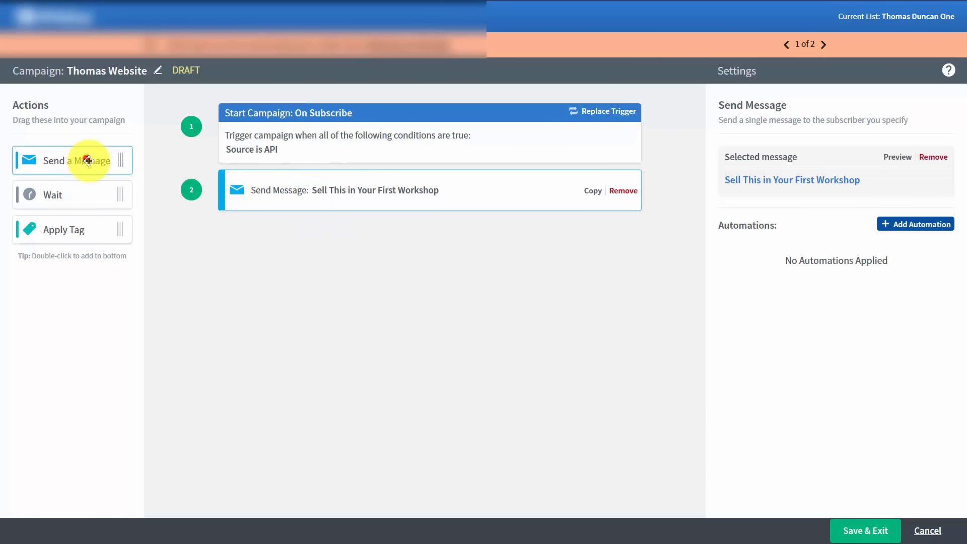
Add two more Send a Message actions using "Sell This in Your Second Workshop" and "Sell This in Your Third Workshop", in that order.
drag(88, 160, 395, 252)
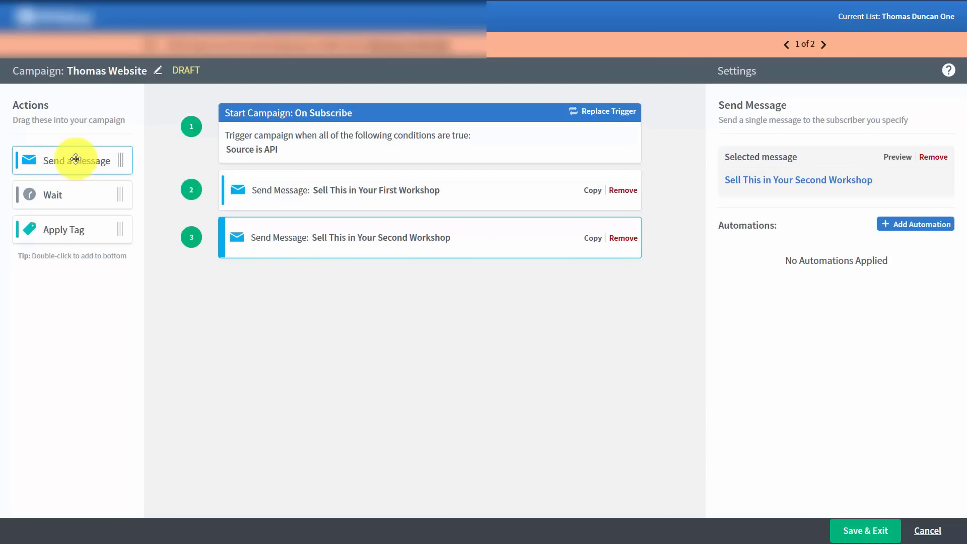
drag(76, 158, 397, 291)
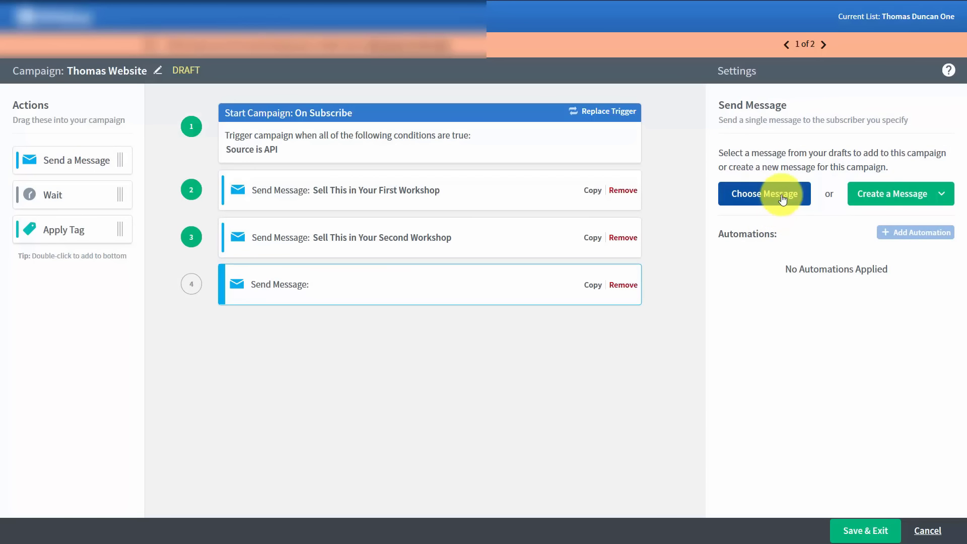
click(782, 200)
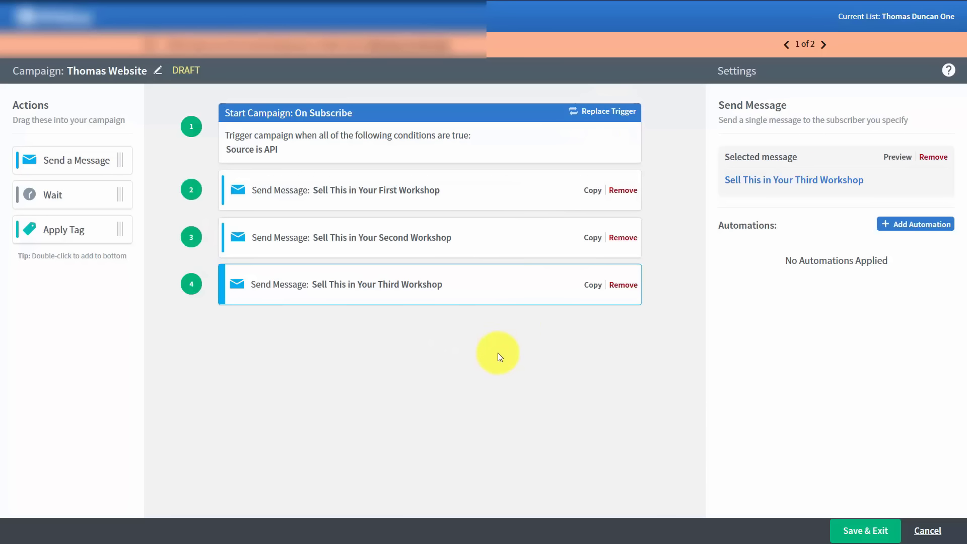
Start an automation on the "Sell This in Your First Workshop" message that triggers when a subscriber opens the message.
click(415, 185)
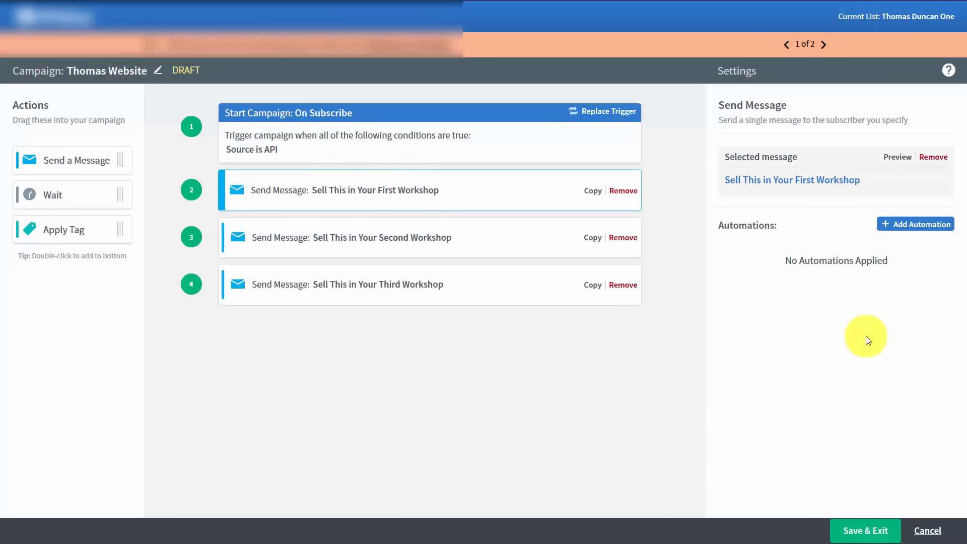
click(882, 223)
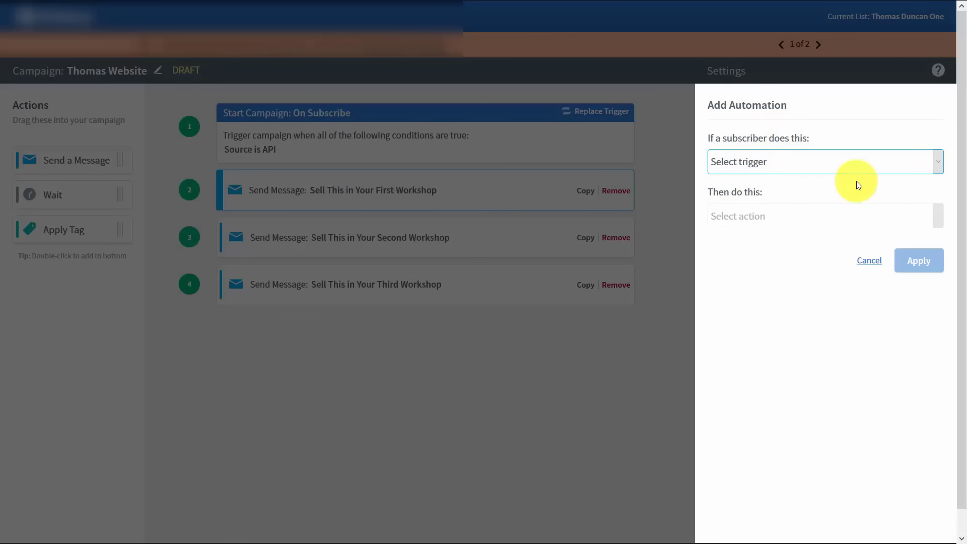
click(935, 162)
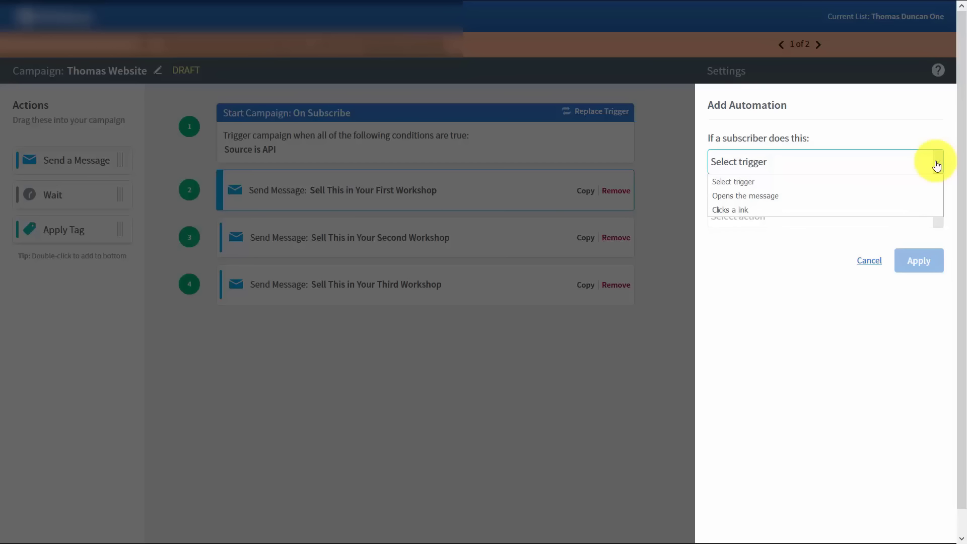
click(764, 197)
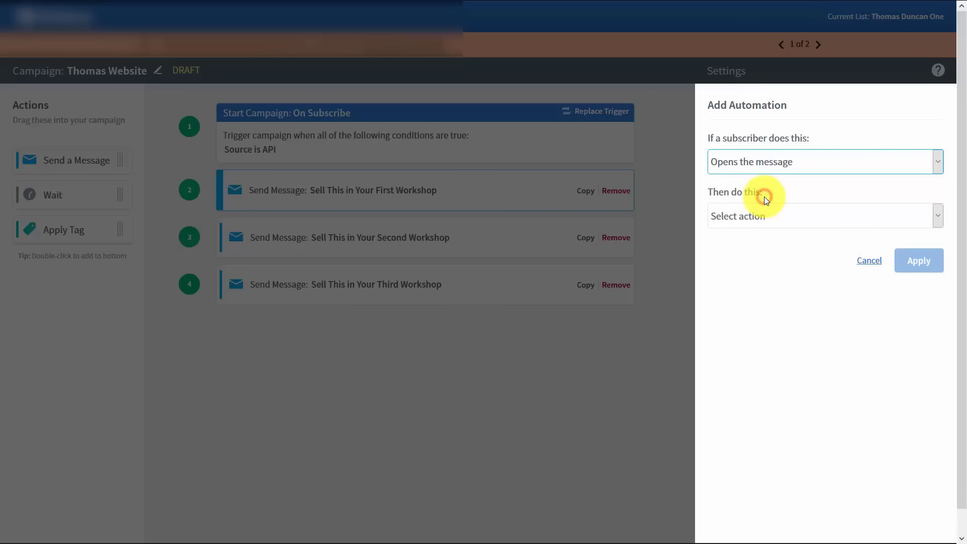
click(803, 166)
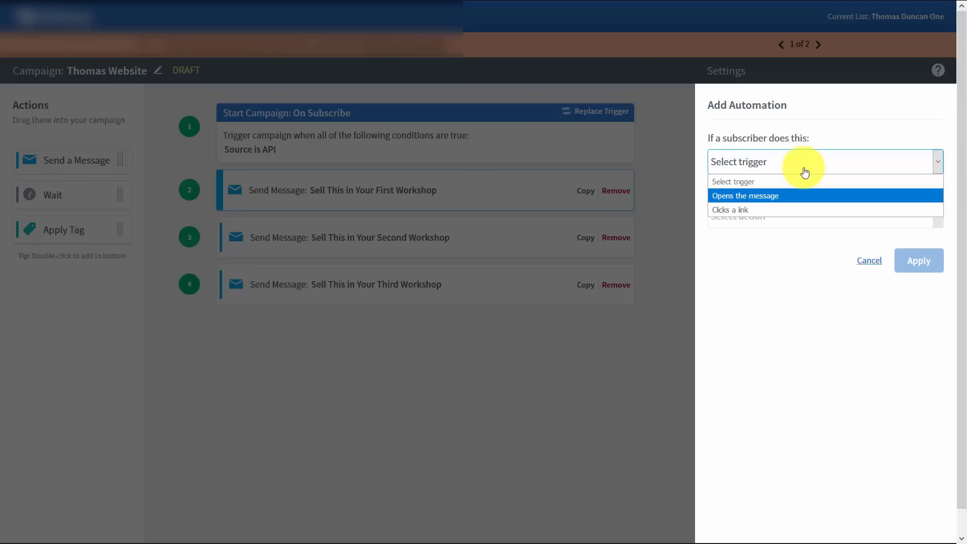
click(757, 198)
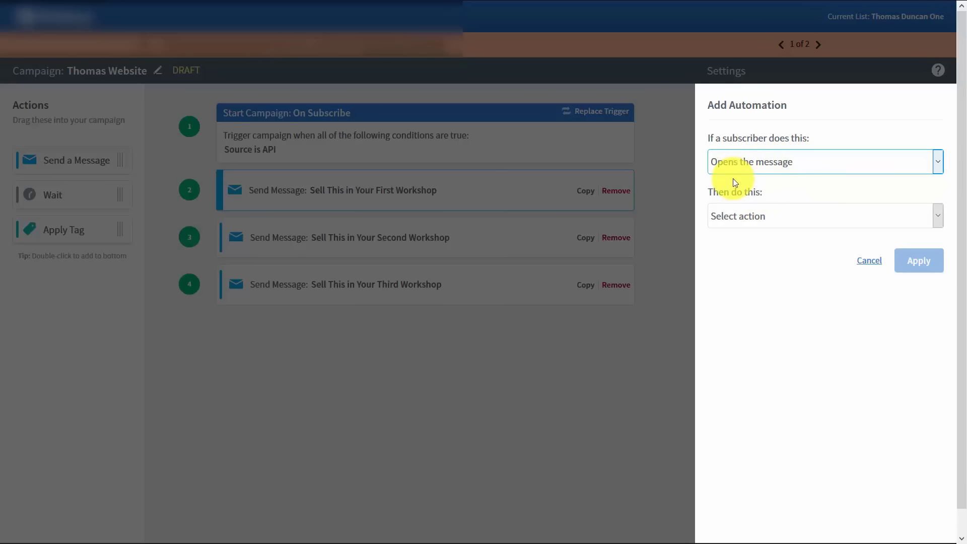
Set the automation's action to Add/Remove Tag, adding the tag "active" to subscribers, and apply it.
click(937, 217)
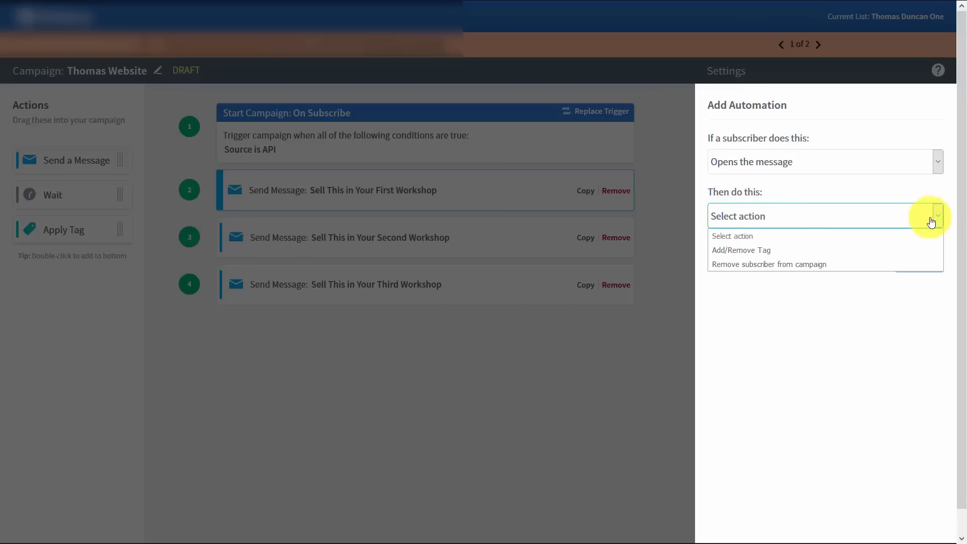
click(823, 250)
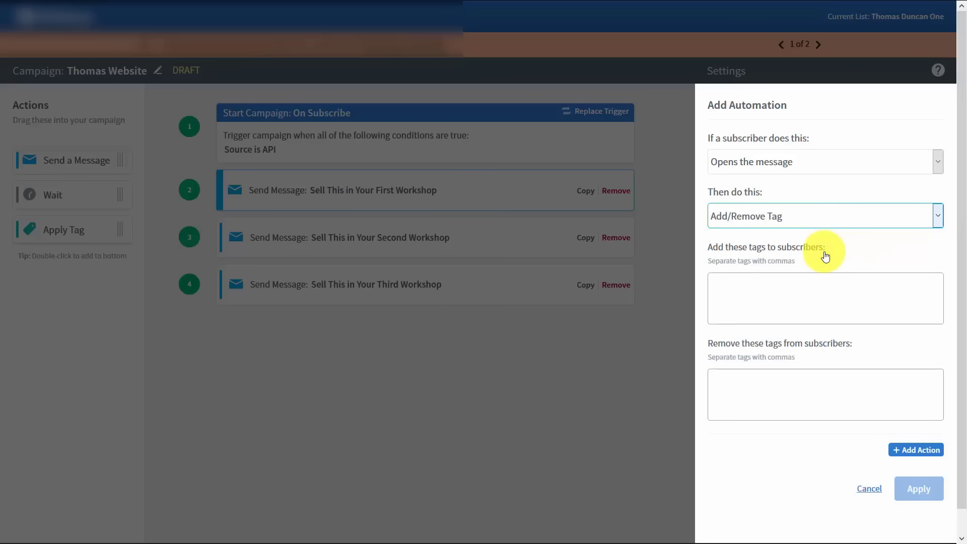
click(737, 283)
text(active)
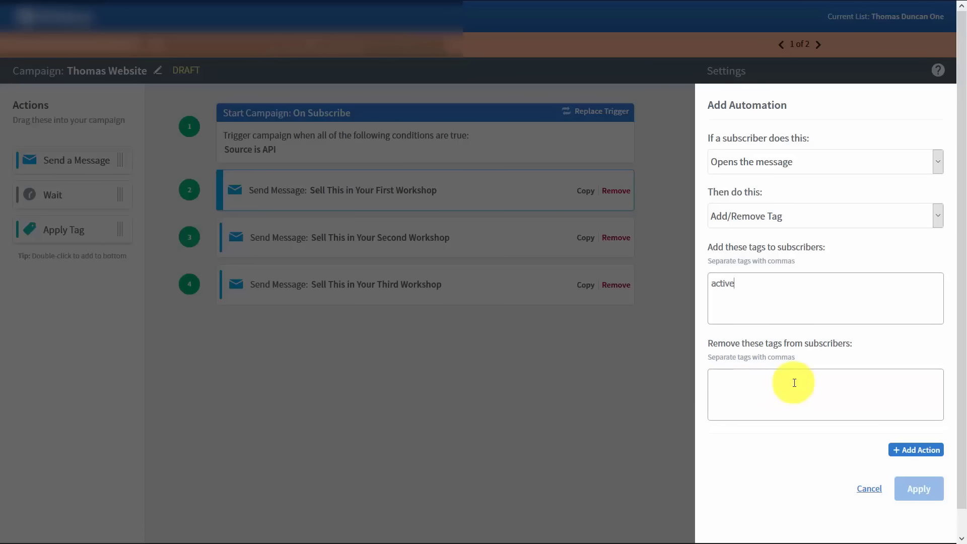
click(717, 378)
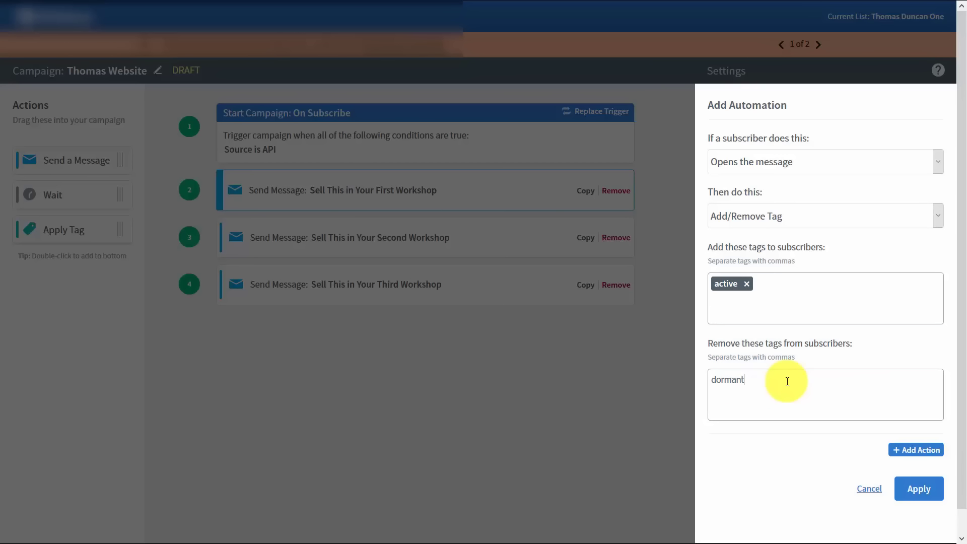
drag(750, 381, 709, 384)
key(BackSpace)
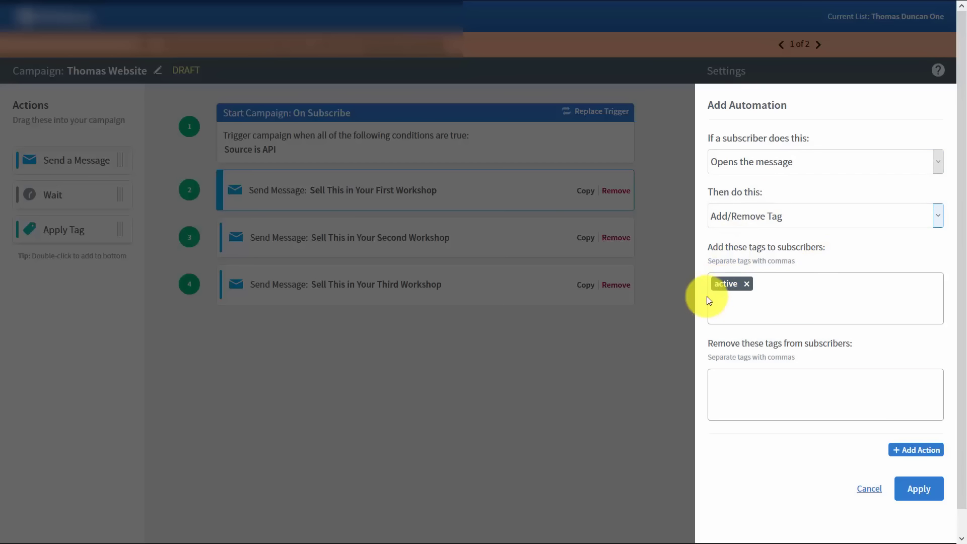
click(917, 491)
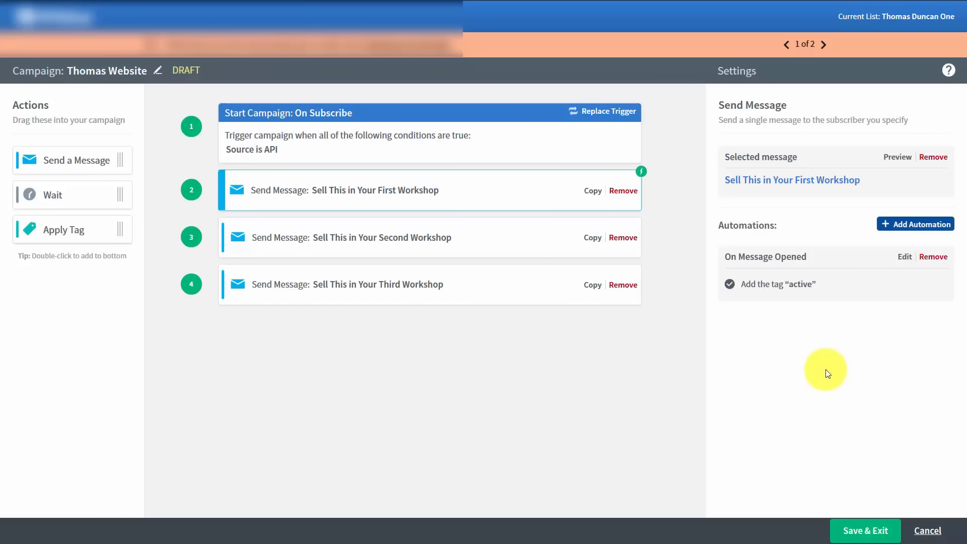
Try a second automation on the first message that adds the tag "interested" when a subscriber clicks a link, with an additional action.
click(885, 229)
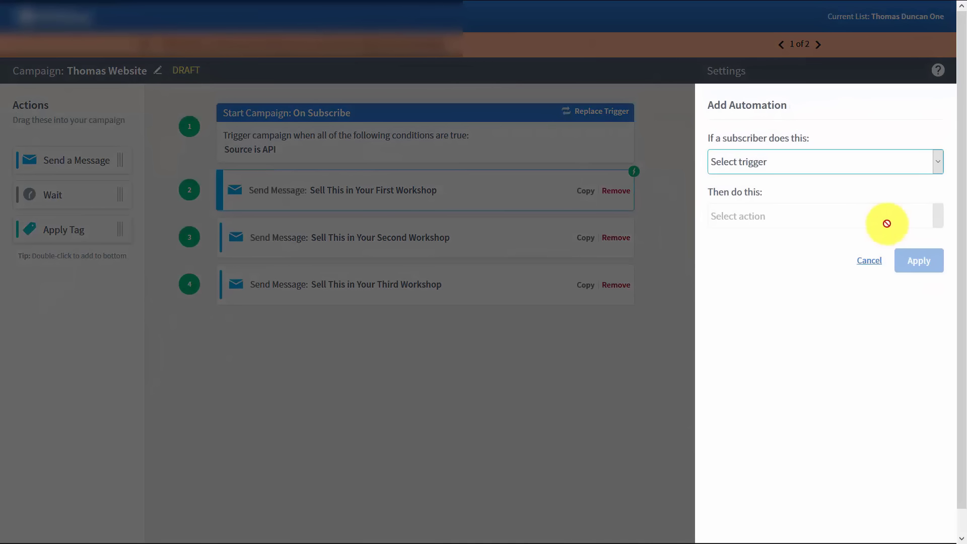
click(866, 162)
click(864, 210)
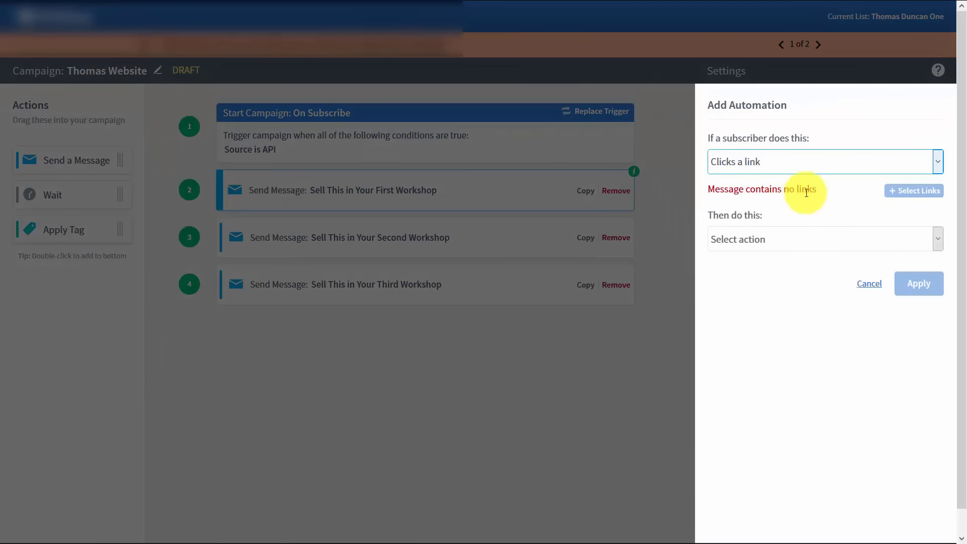
click(937, 242)
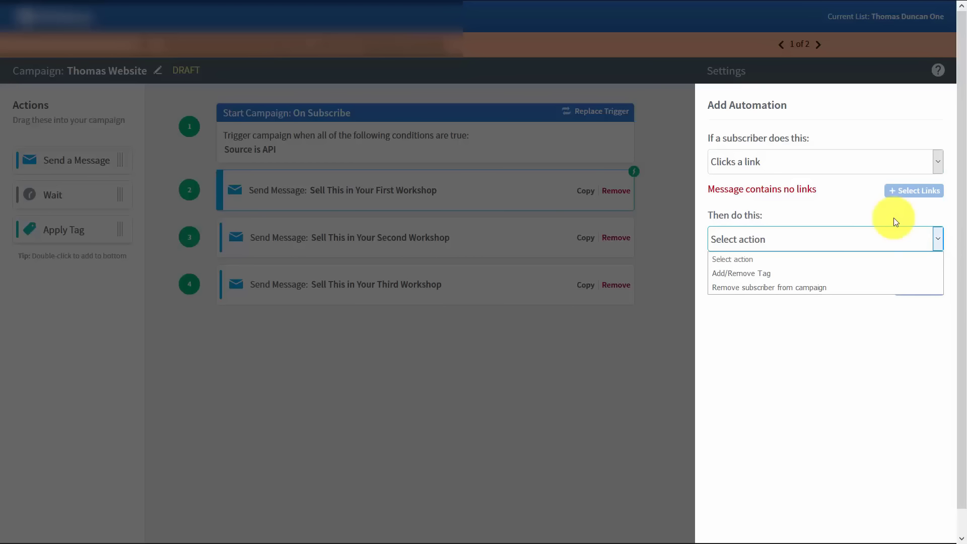
click(763, 273)
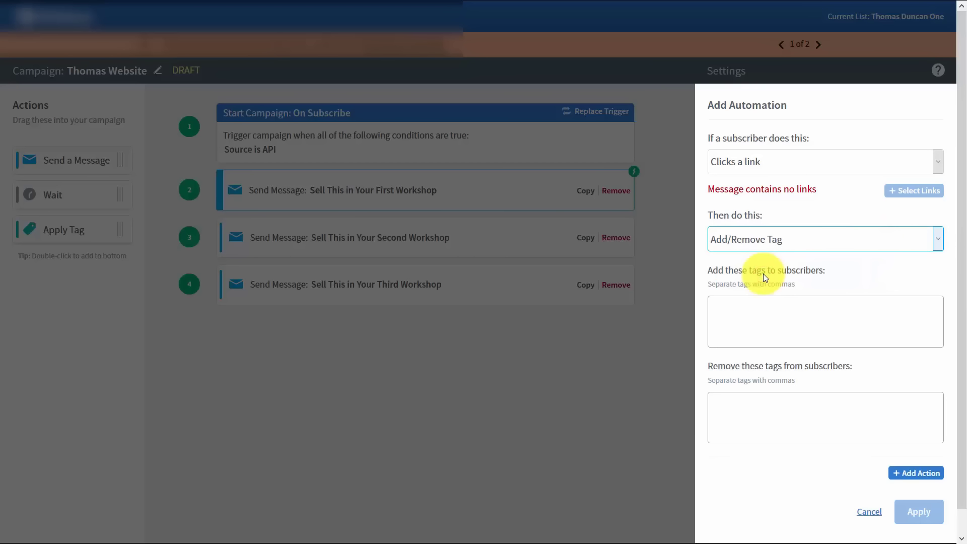
click(770, 311)
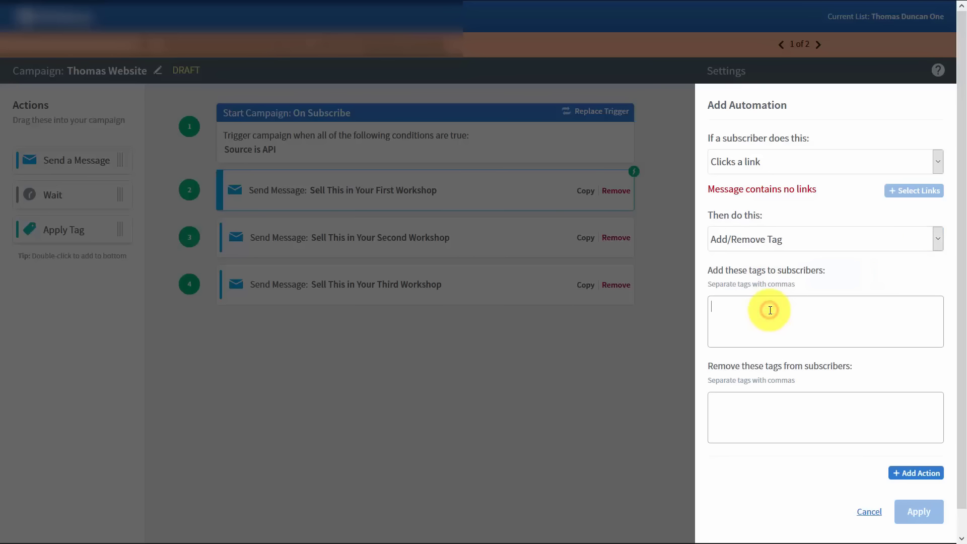
text(interested)
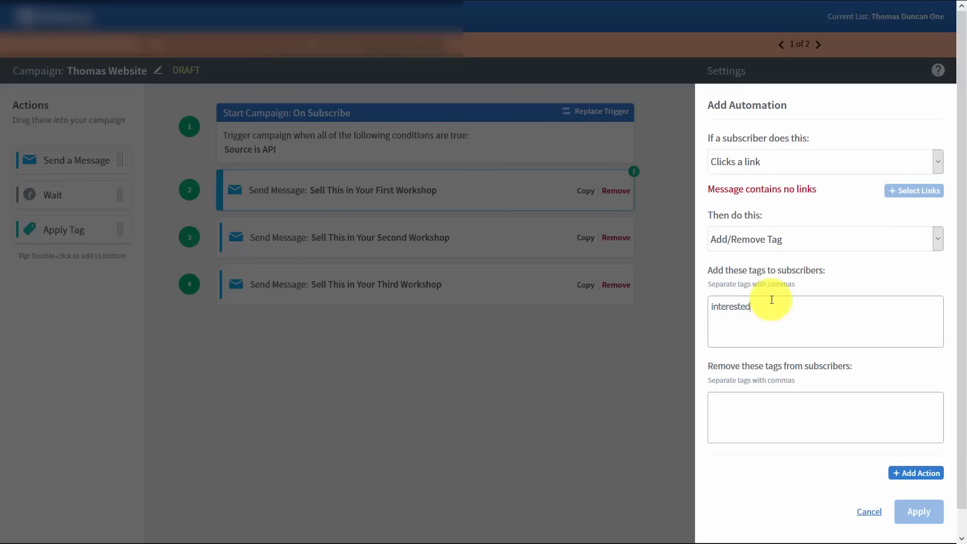
click(916, 473)
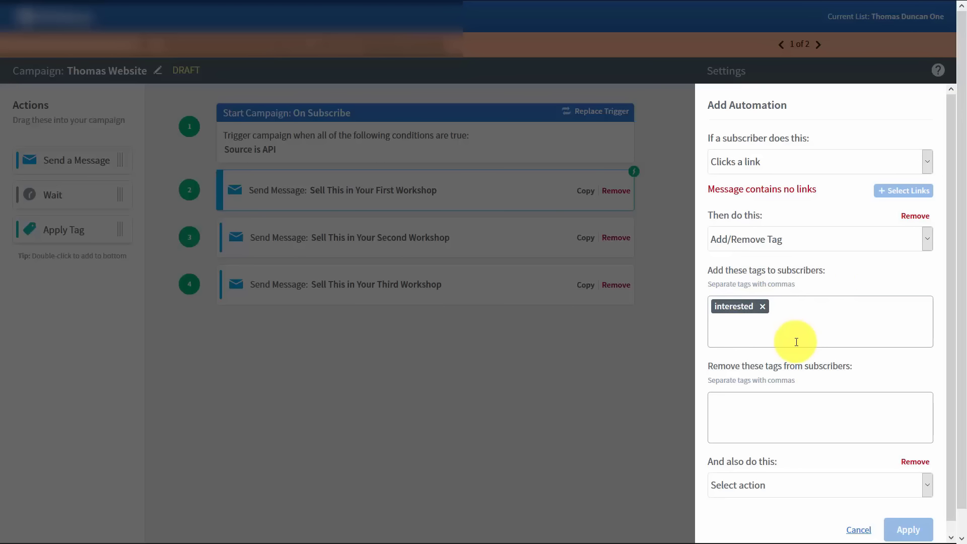
click(557, 388)
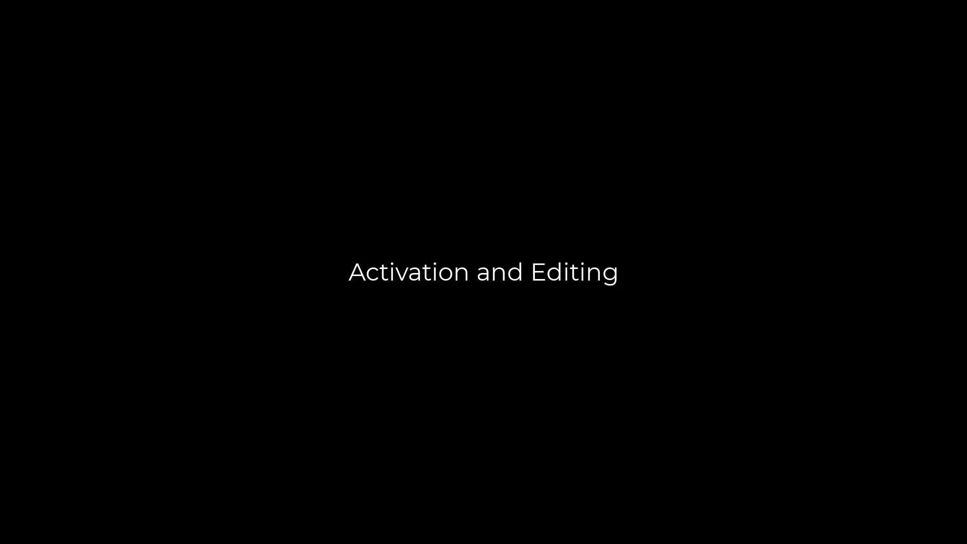
Save and exit the campaign, activate "Thomas Website", and check its available status options.
click(861, 527)
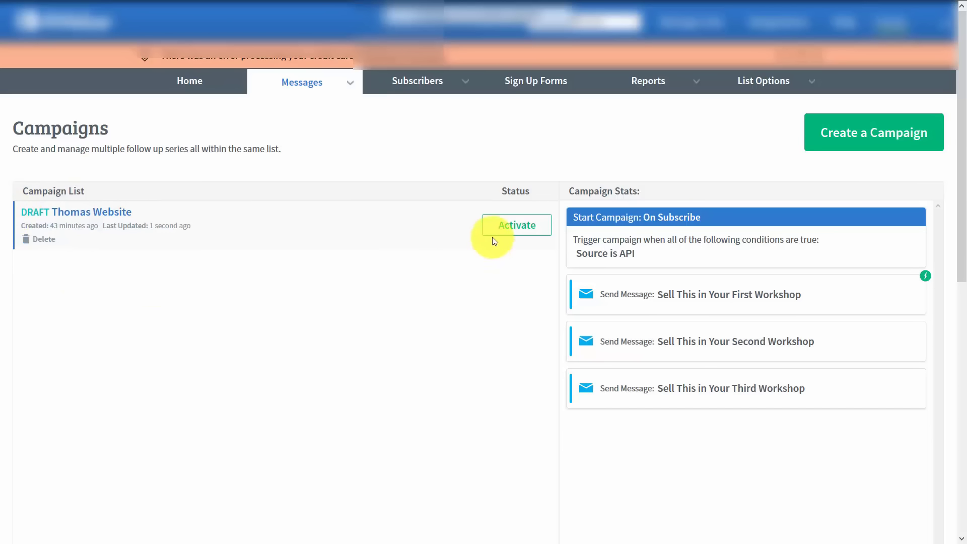
click(533, 233)
click(542, 226)
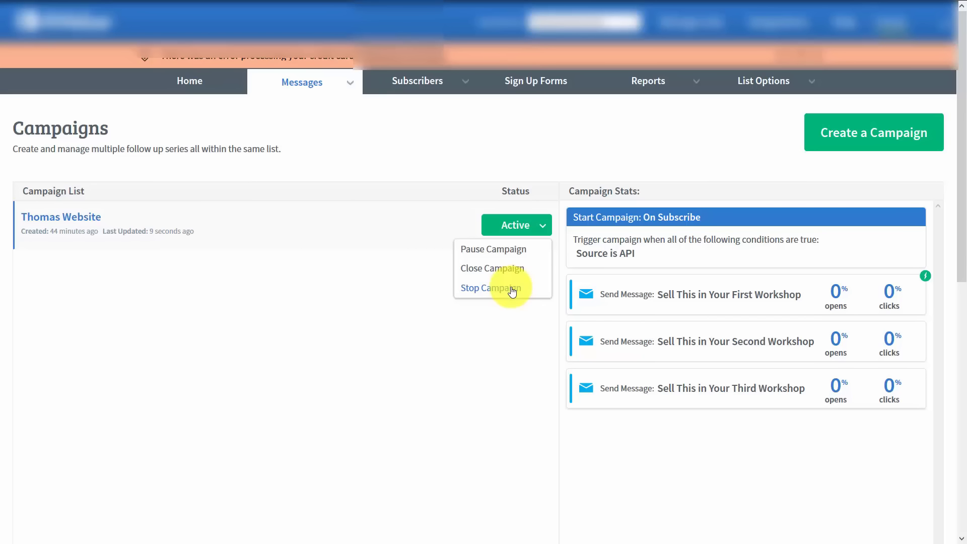
click(519, 228)
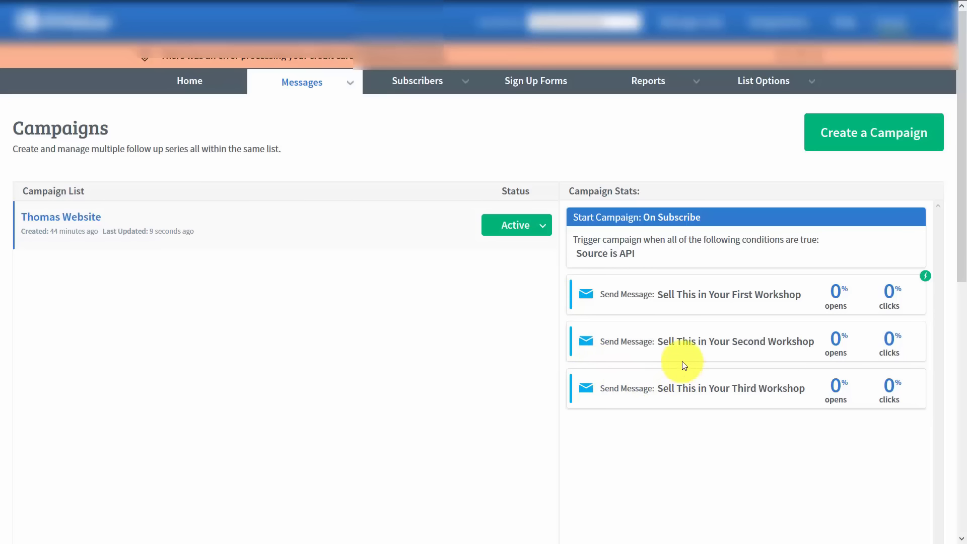
Reopen the "Thomas Website" campaign and change the On Subscribe trigger's Source filter to Webform.
click(70, 220)
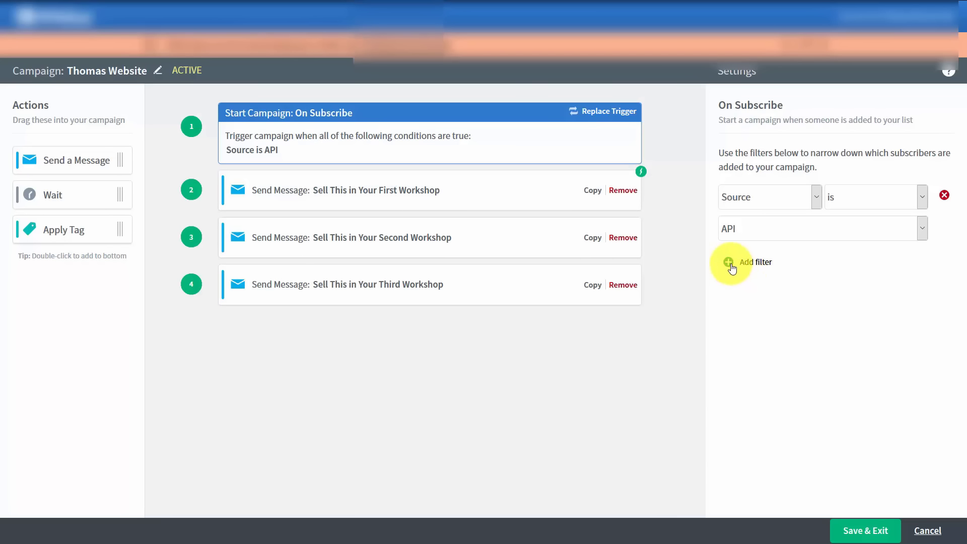
click(922, 228)
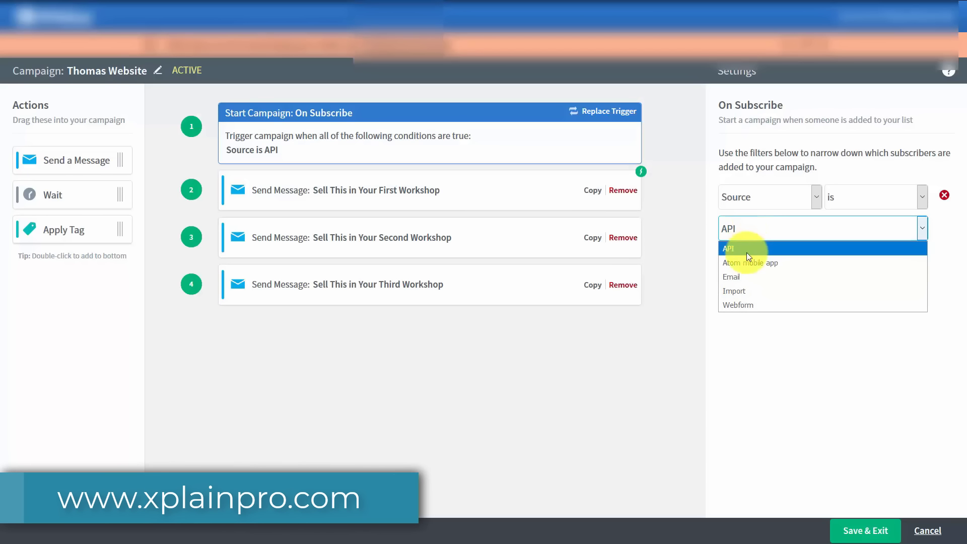
click(734, 305)
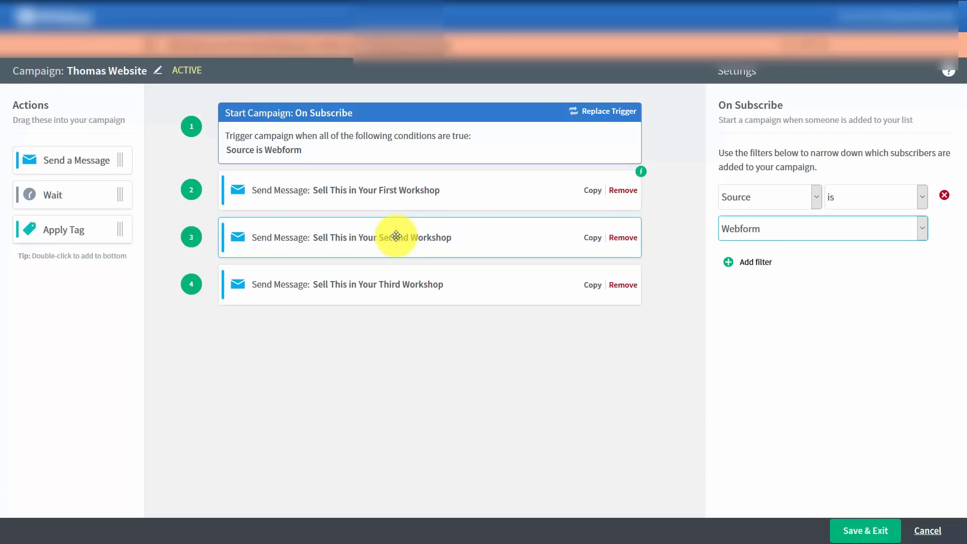
Remove the On Message Opened automation from the first workshop message and start adding a new automation.
click(362, 192)
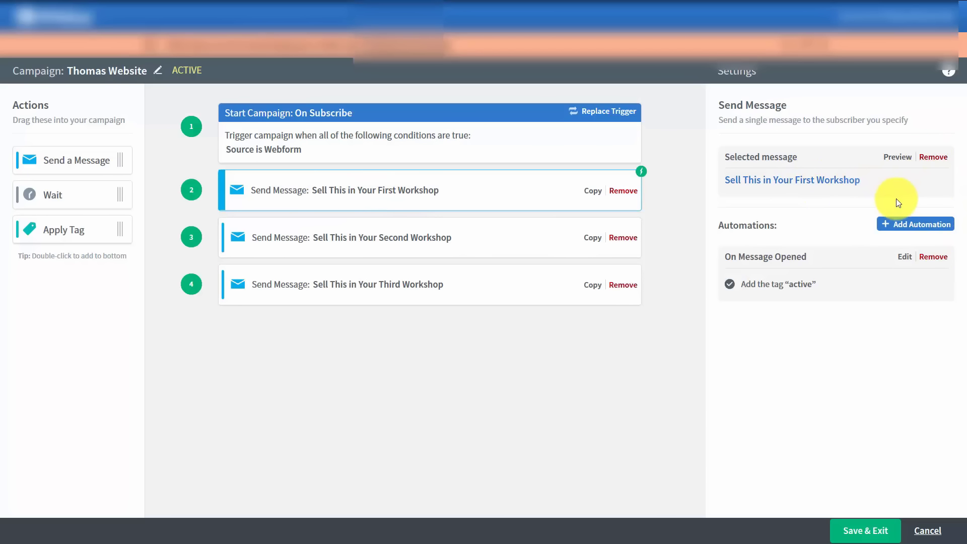
click(932, 259)
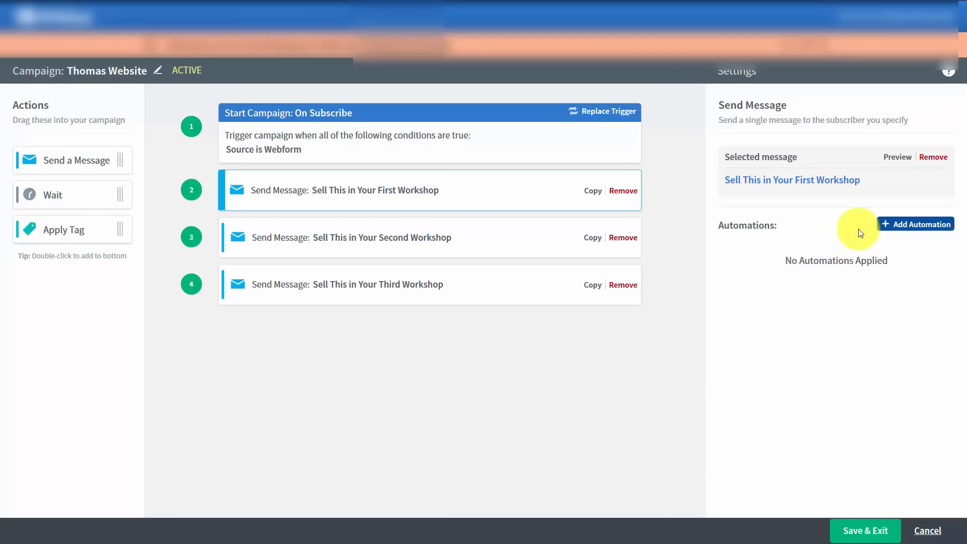
click(888, 225)
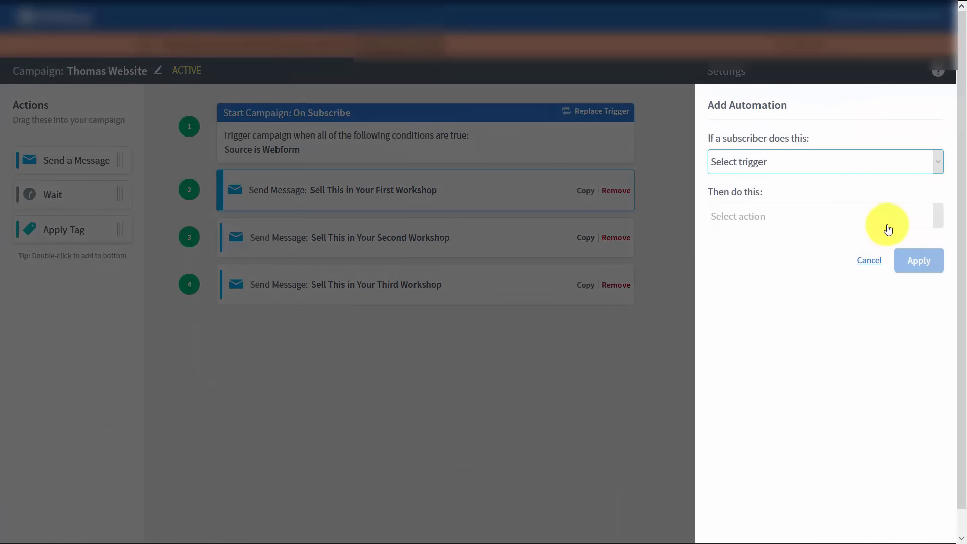
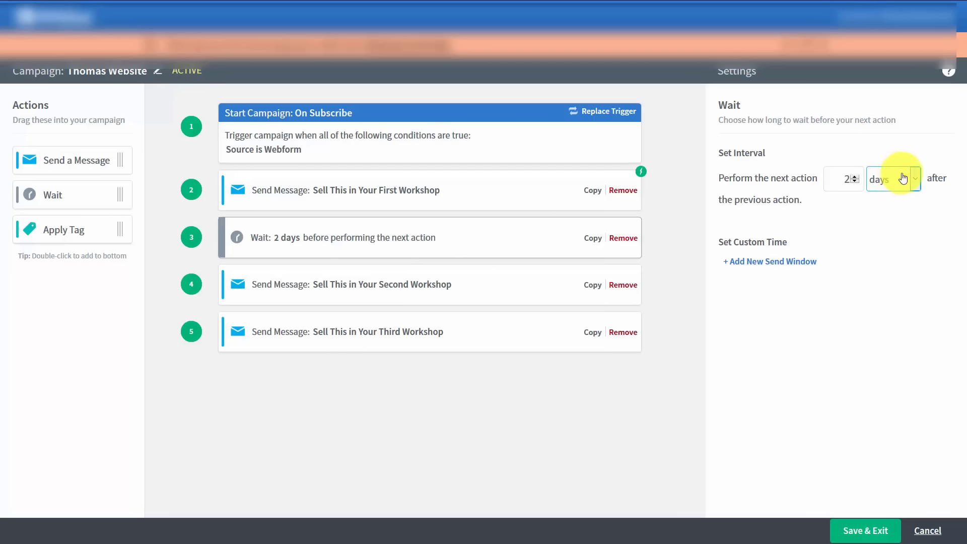
Add a custom send window to the 2-day Wait action, set to 8:00 pm on any day.
click(911, 178)
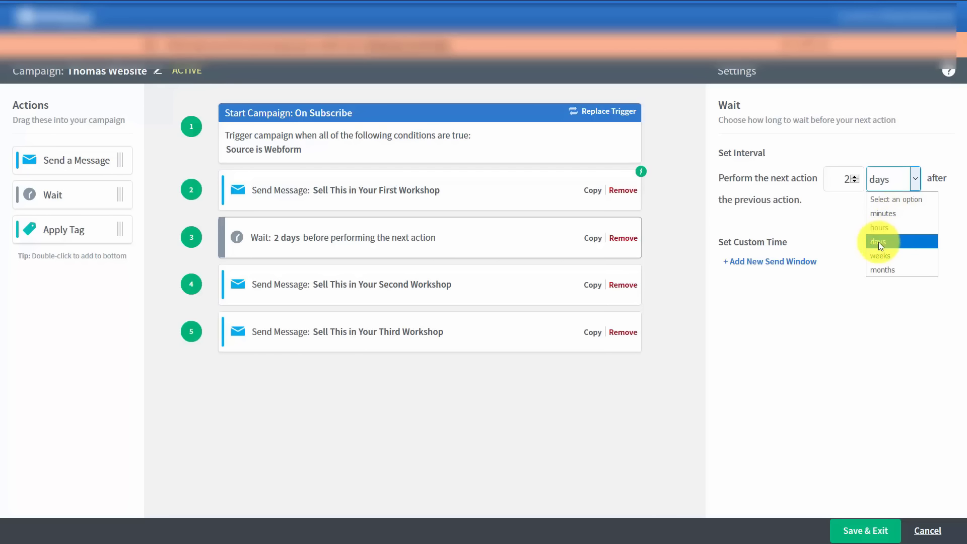
click(816, 298)
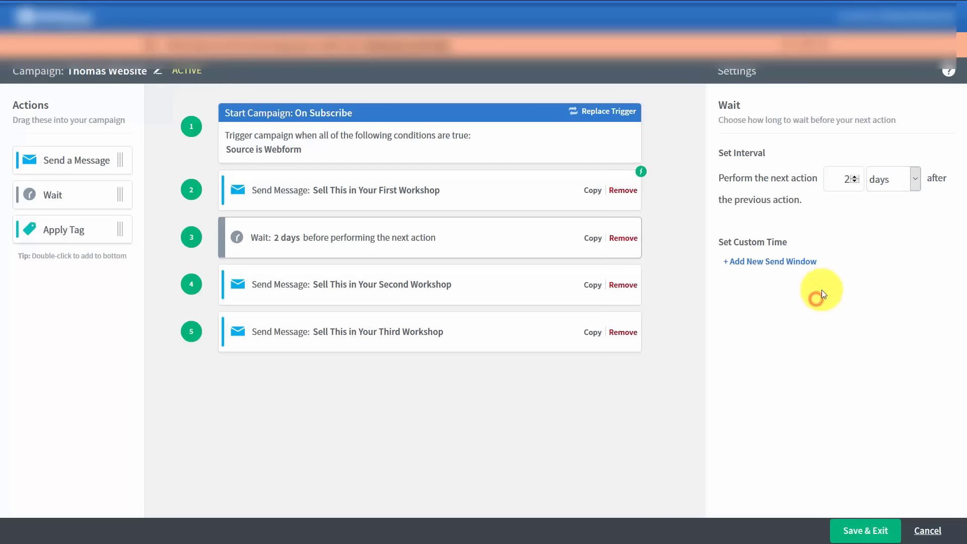
click(770, 268)
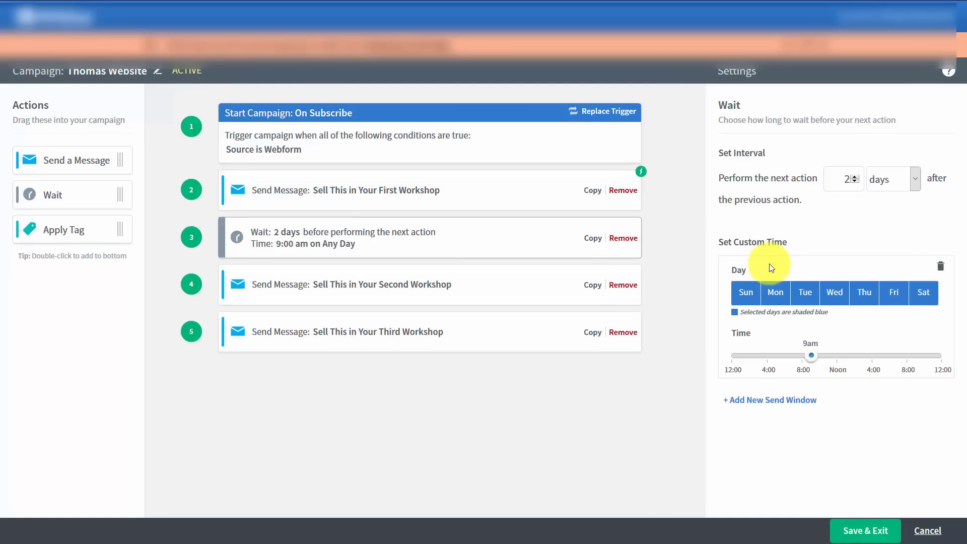
click(811, 356)
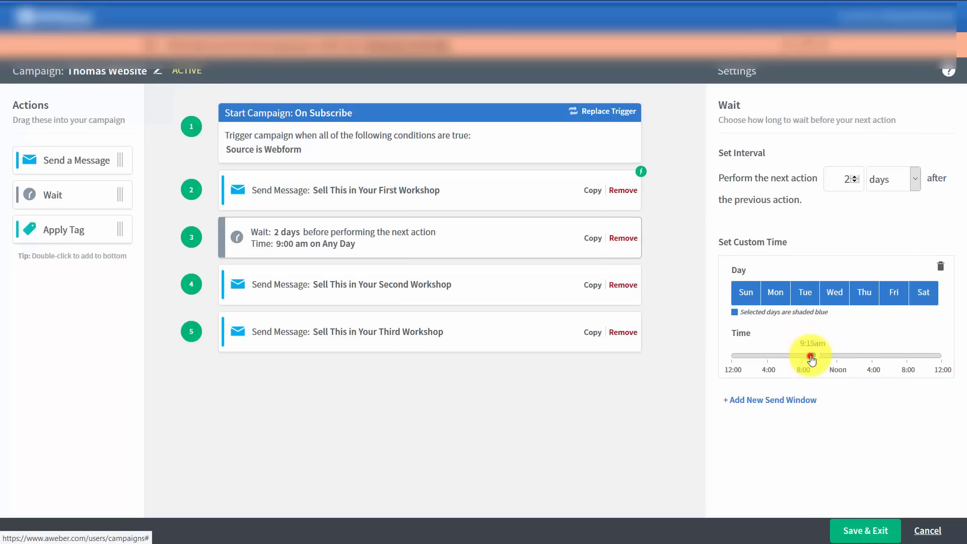
drag(811, 358, 907, 361)
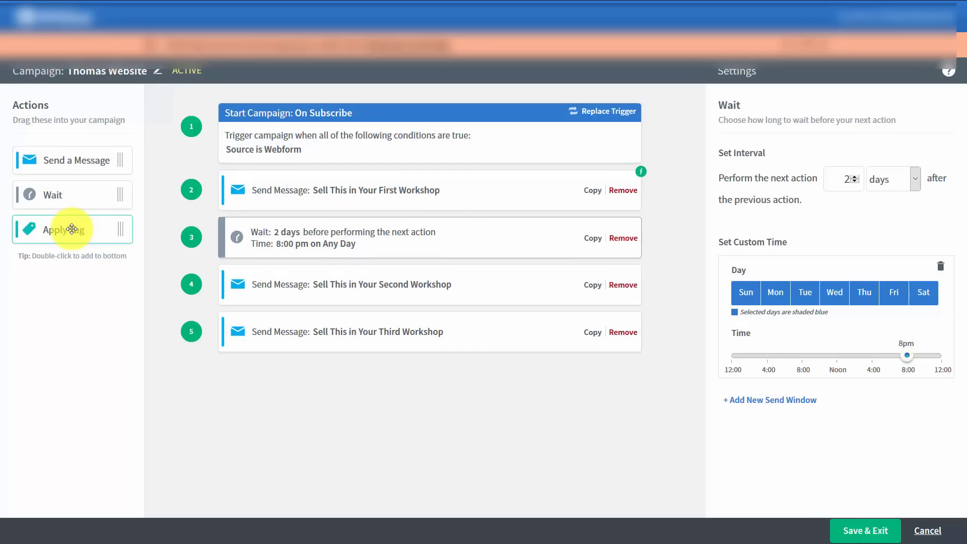
Try adding an Apply Tag action below the workshop messages in the "Thomas Website" campaign.
drag(73, 229, 429, 281)
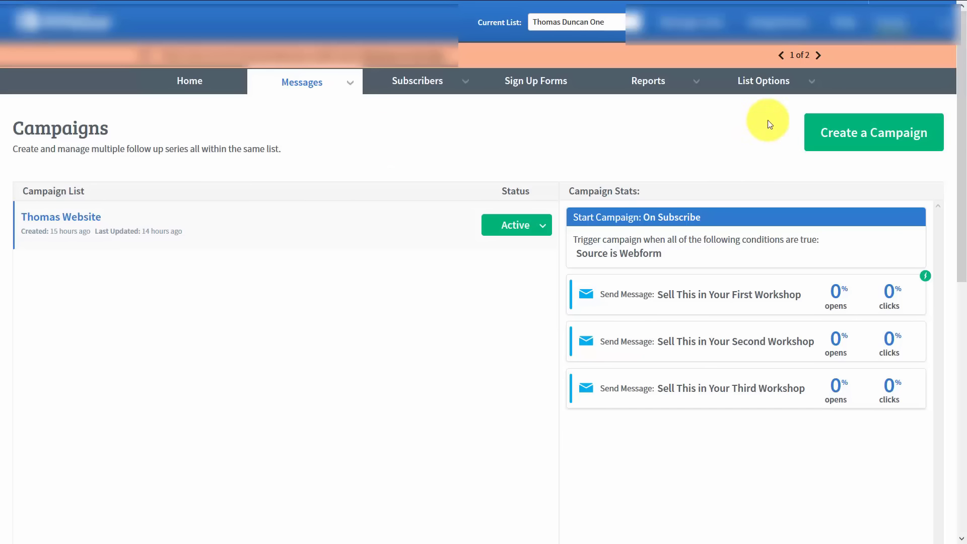
click(821, 135)
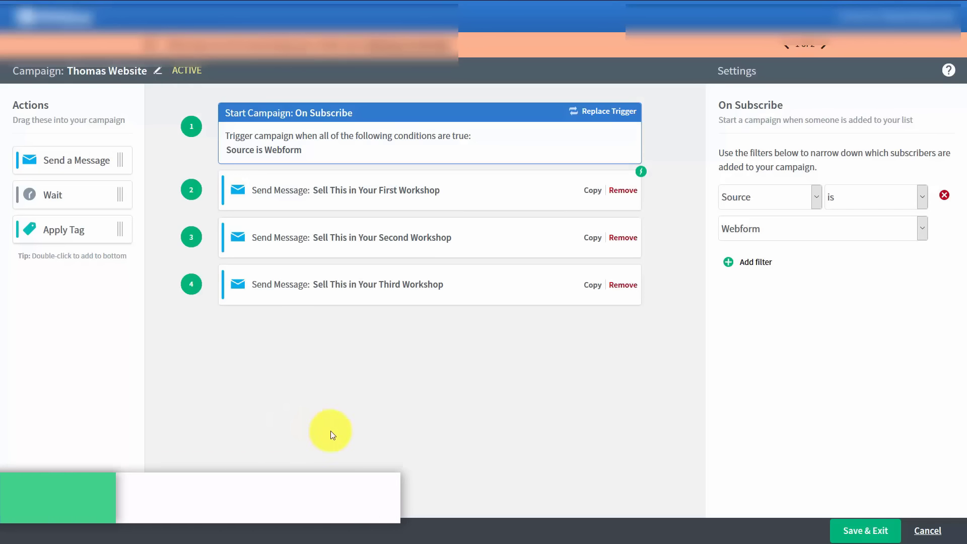
drag(59, 229, 331, 349)
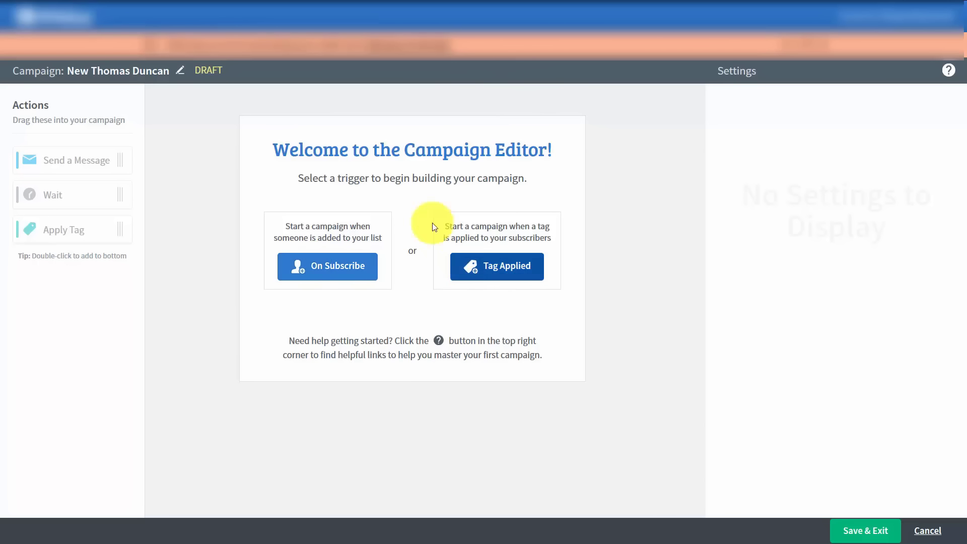
Set the new campaign's trigger to Tag Applied with the tag "activate", except for subscribers already tagged "active".
click(509, 277)
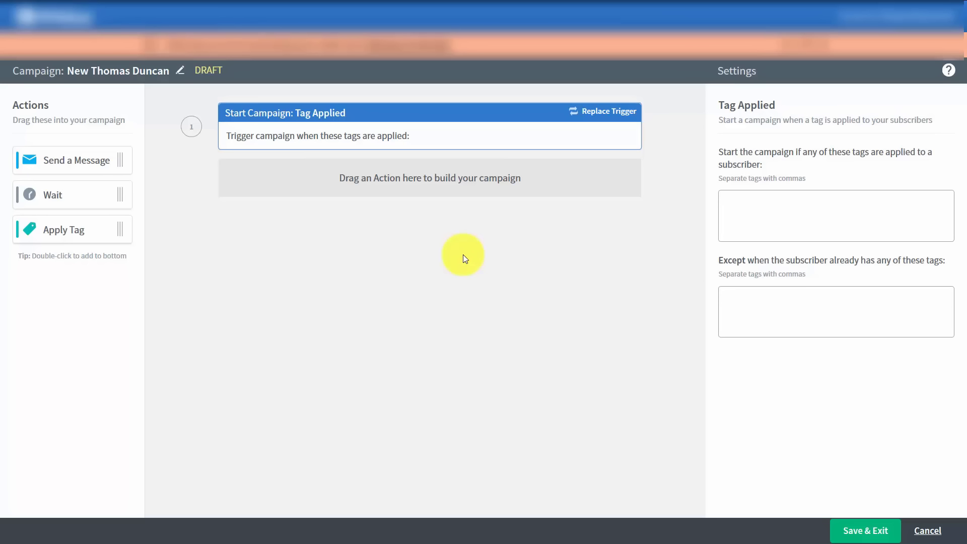
click(744, 199)
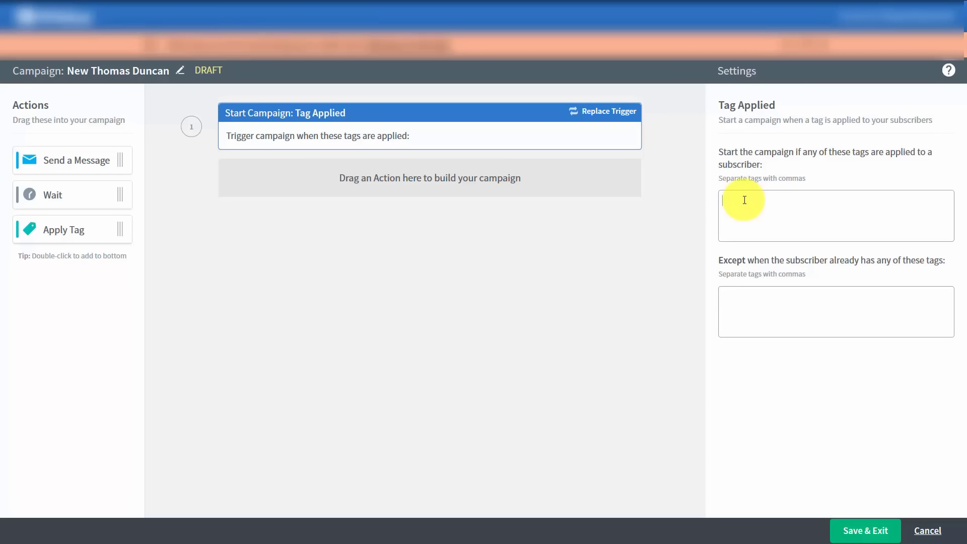
text(activate)
key(Return)
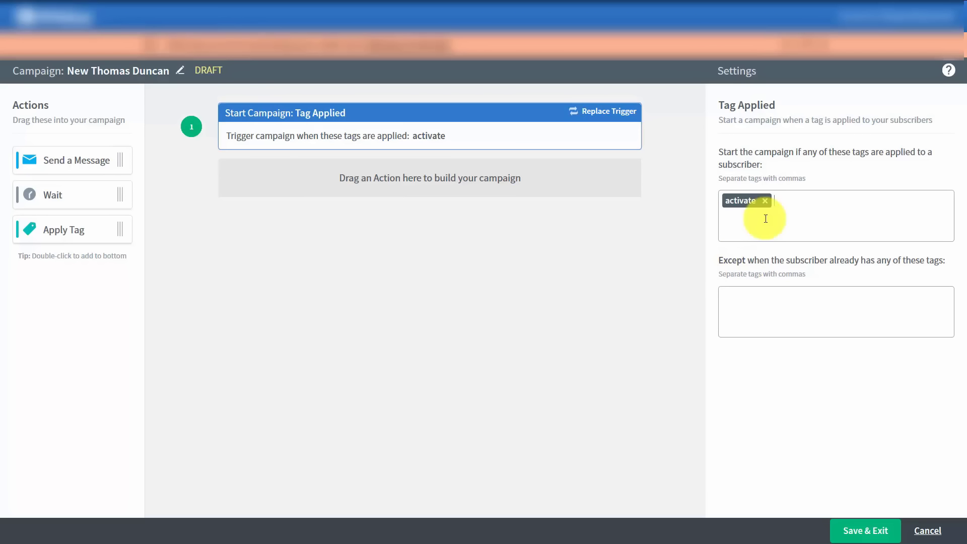
click(749, 297)
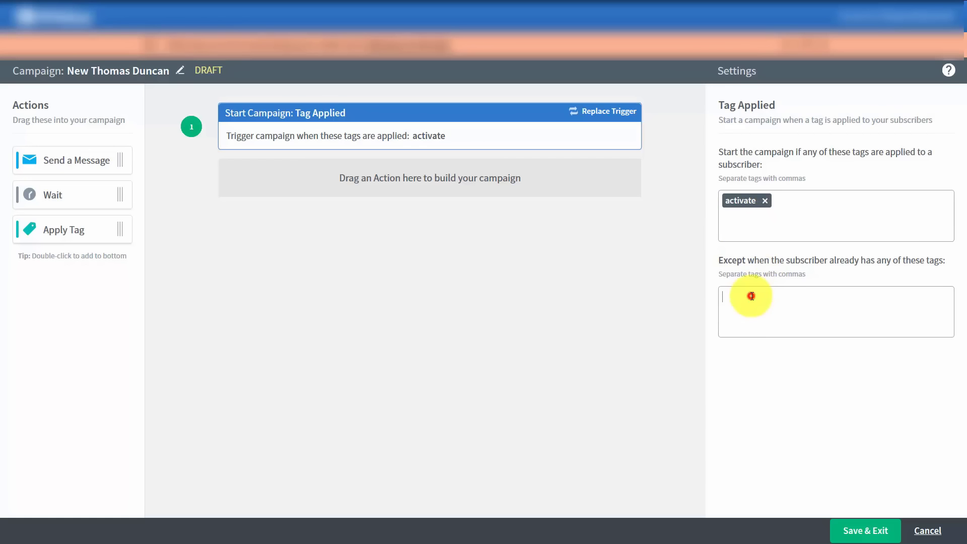
text(active)
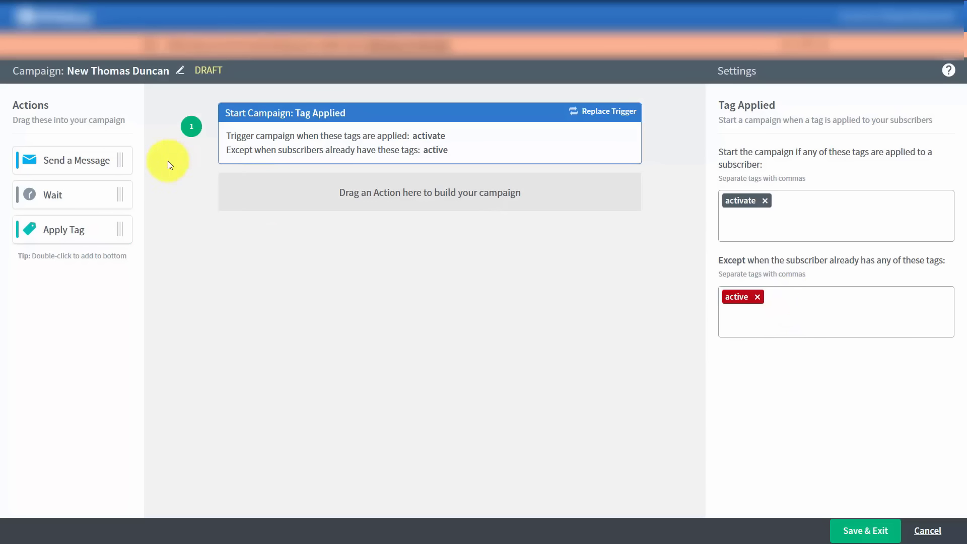
double_click(74, 166)
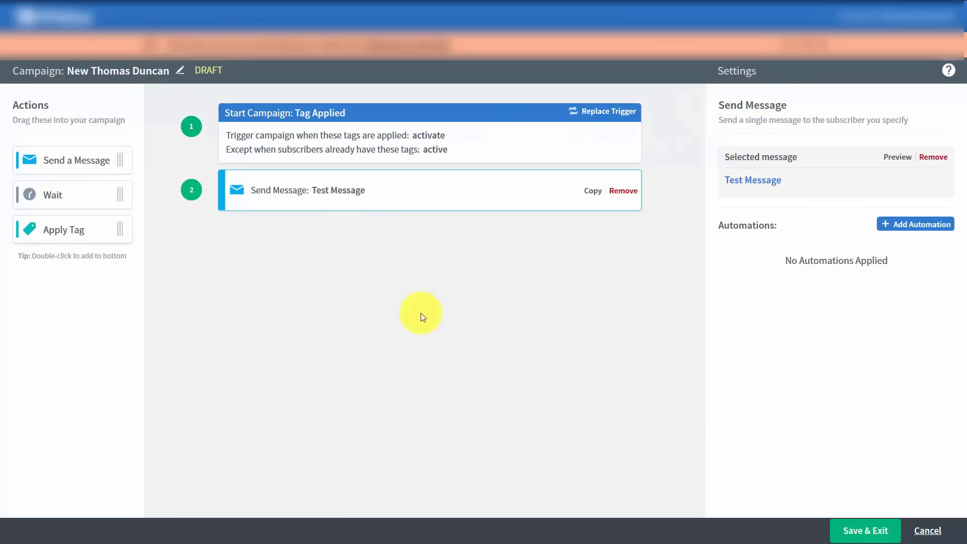
click(887, 227)
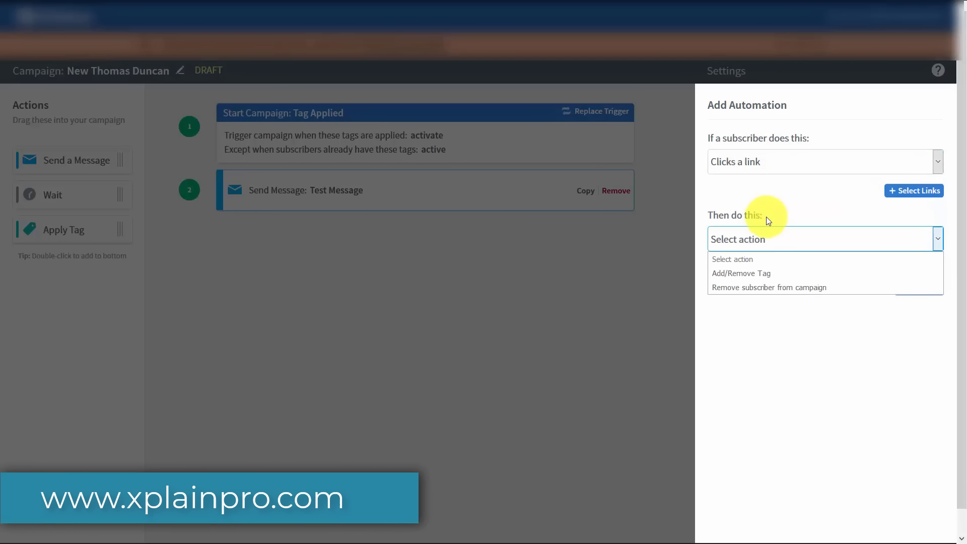
click(753, 273)
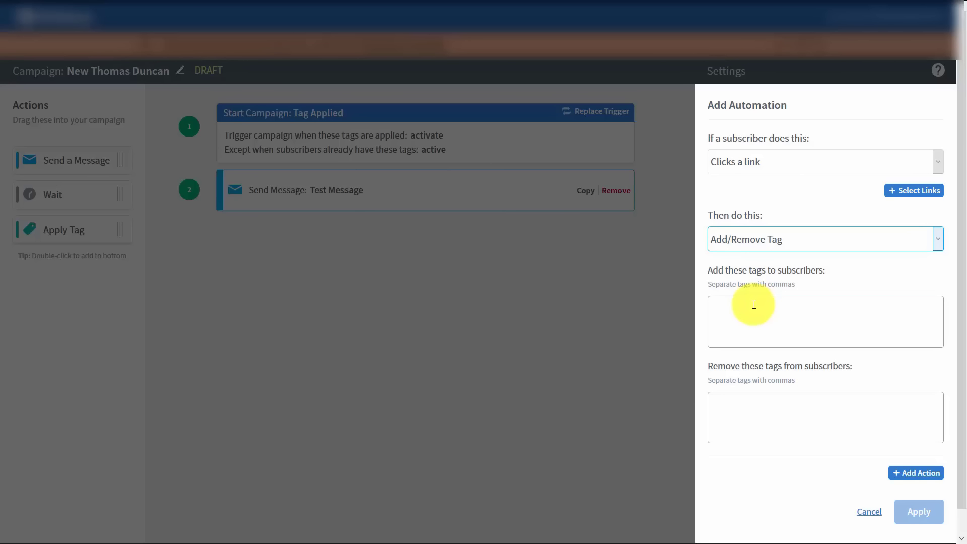
click(732, 408)
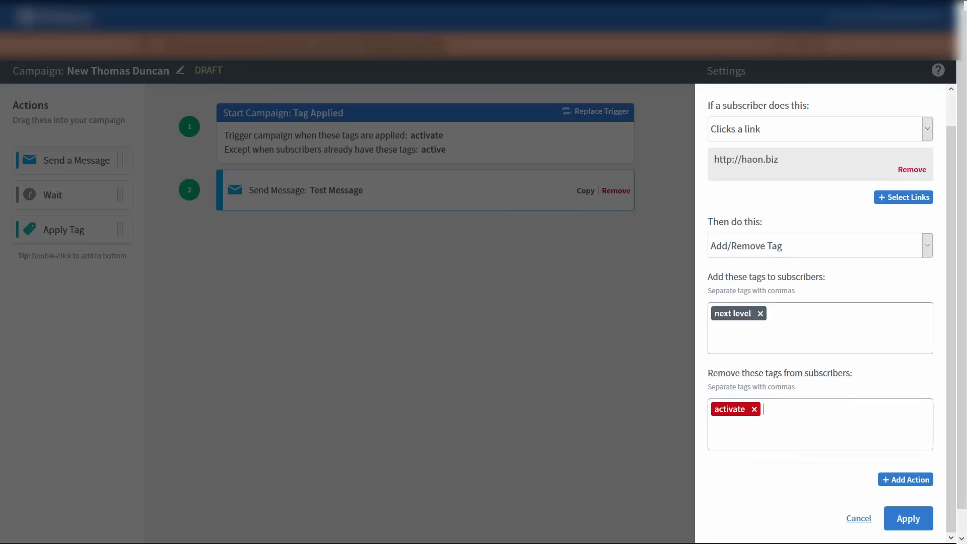
click(900, 515)
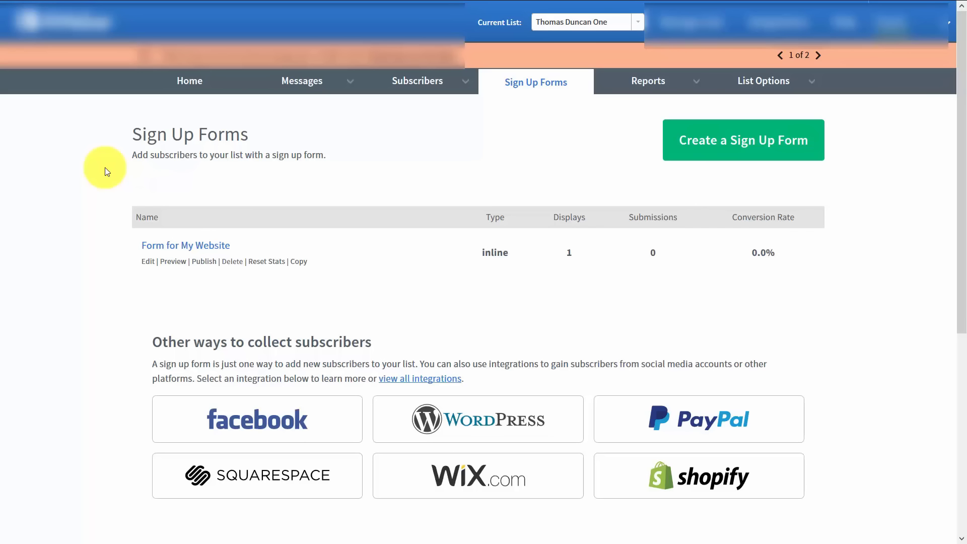
Edit "Form for My Website" so anyone who submits it gets the tag "wants training", and save the form.
click(142, 268)
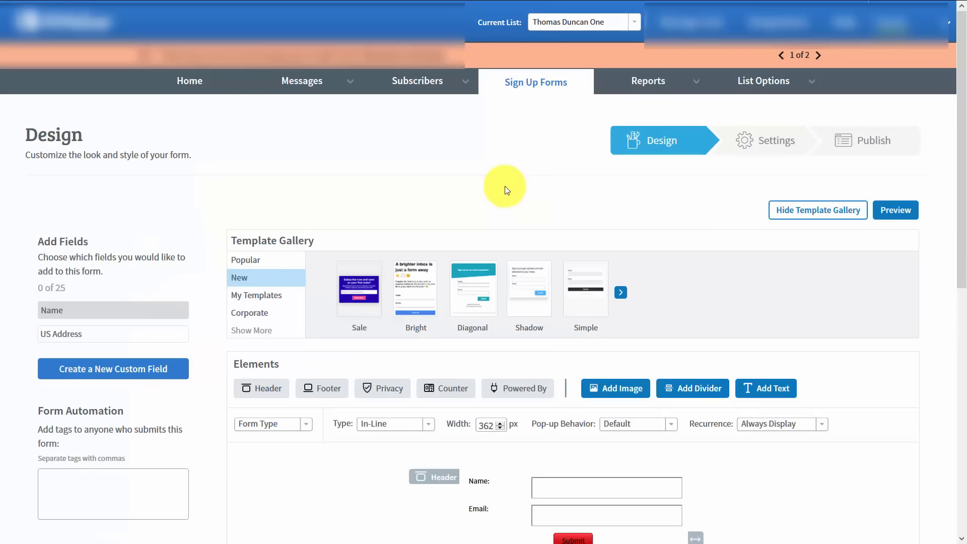
scroll(181, 219, down, 3)
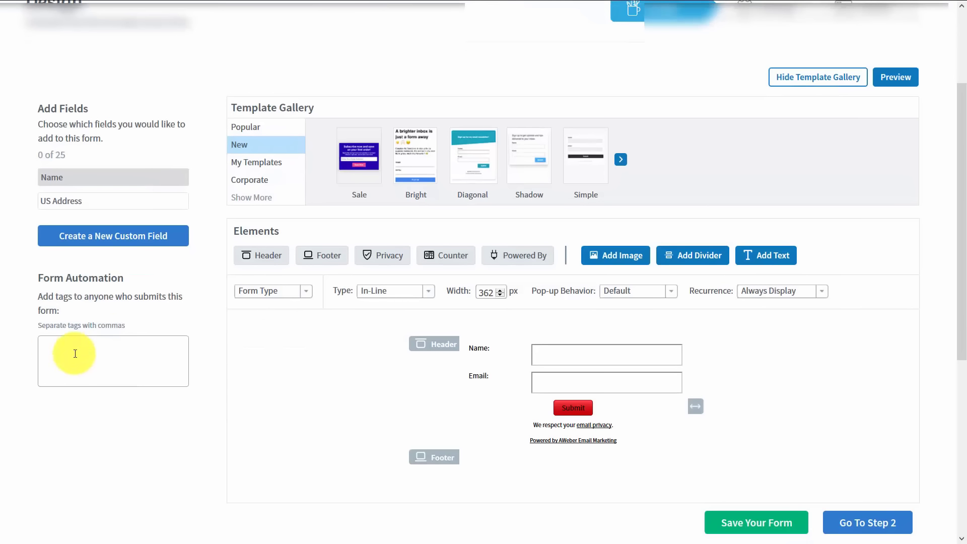
scroll(77, 412, up, 2)
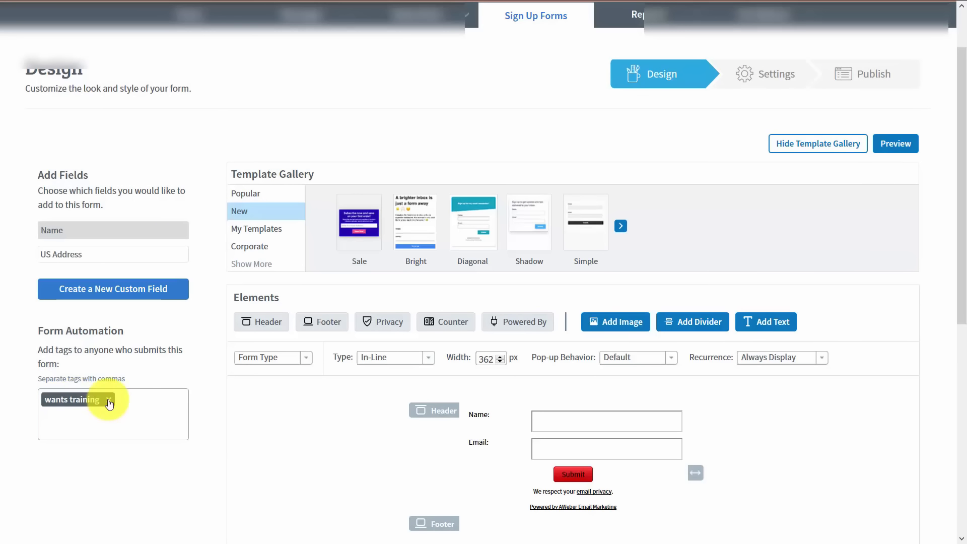
scroll(107, 400, down, 5)
click(717, 406)
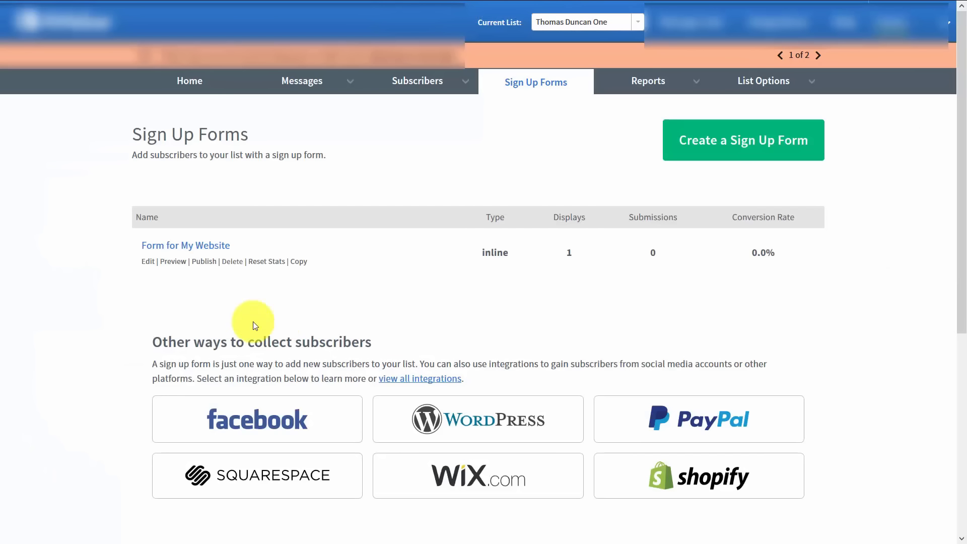
Start a new sign up form and look over its design and Form Automation settings.
click(716, 151)
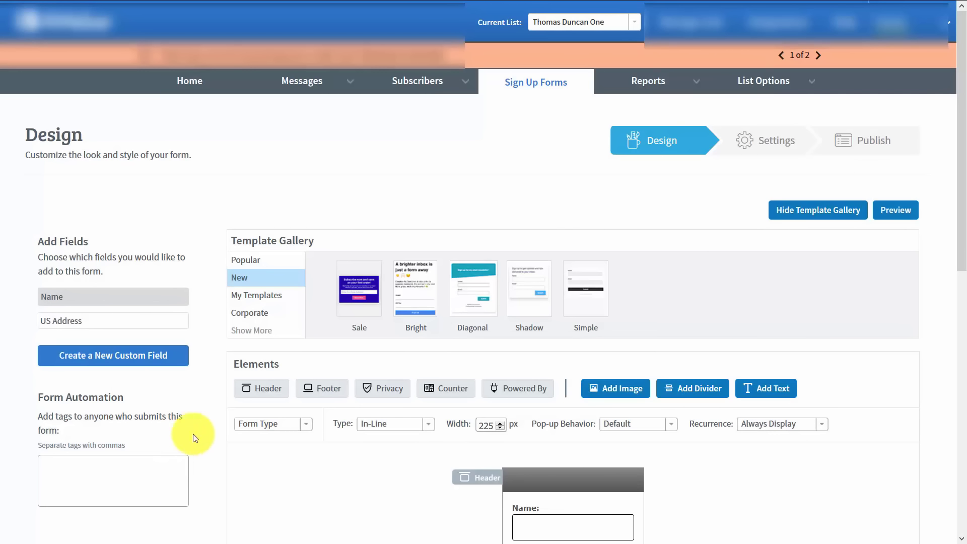
scroll(65, 398, down, 3)
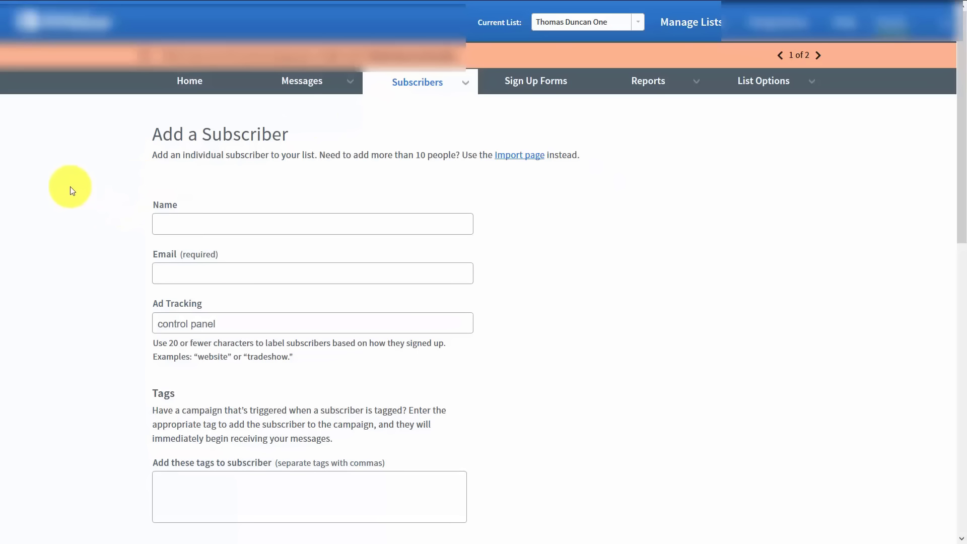
Add an individual subscriber with name and email, leaving the tags empty, and complete the human verification.
click(186, 232)
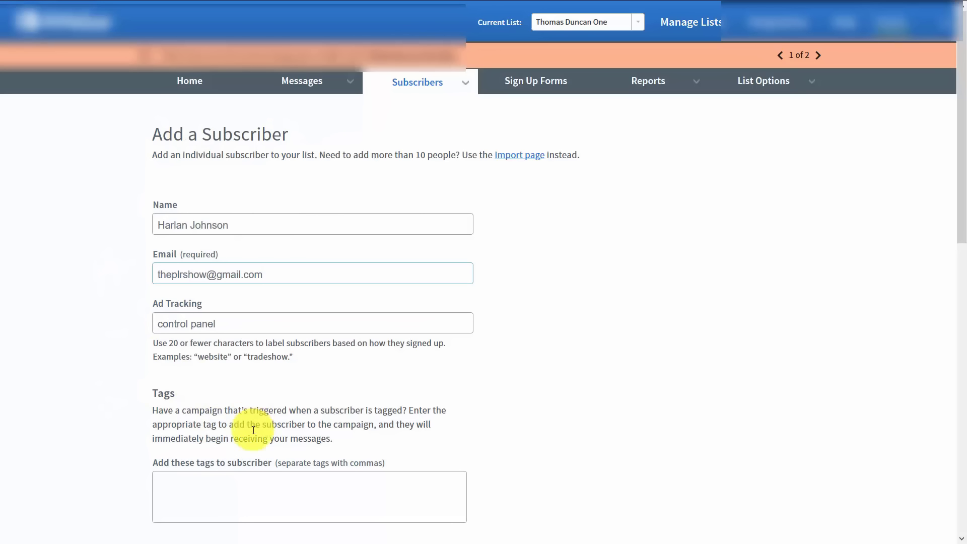
click(194, 489)
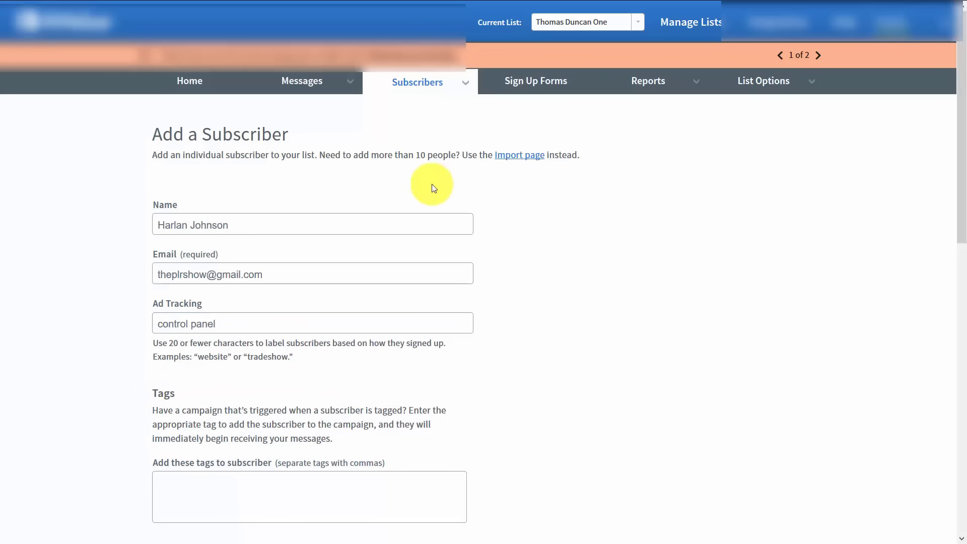
scroll(272, 347, down, 4)
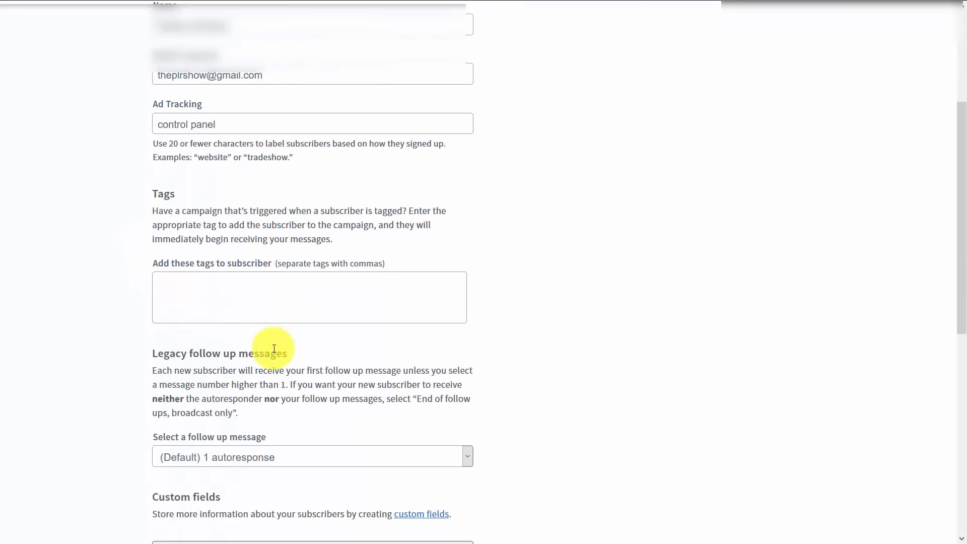
scroll(274, 348, down, 5)
click(187, 385)
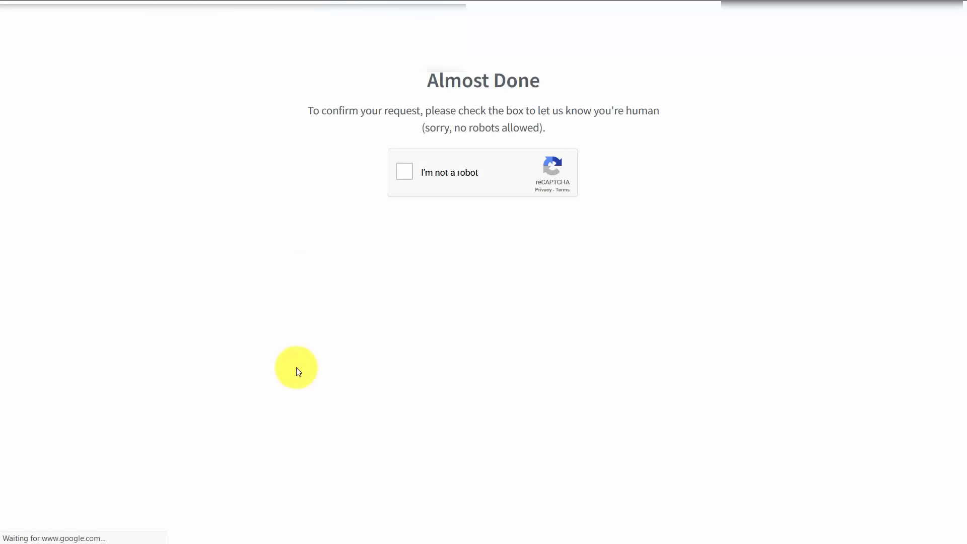
click(404, 171)
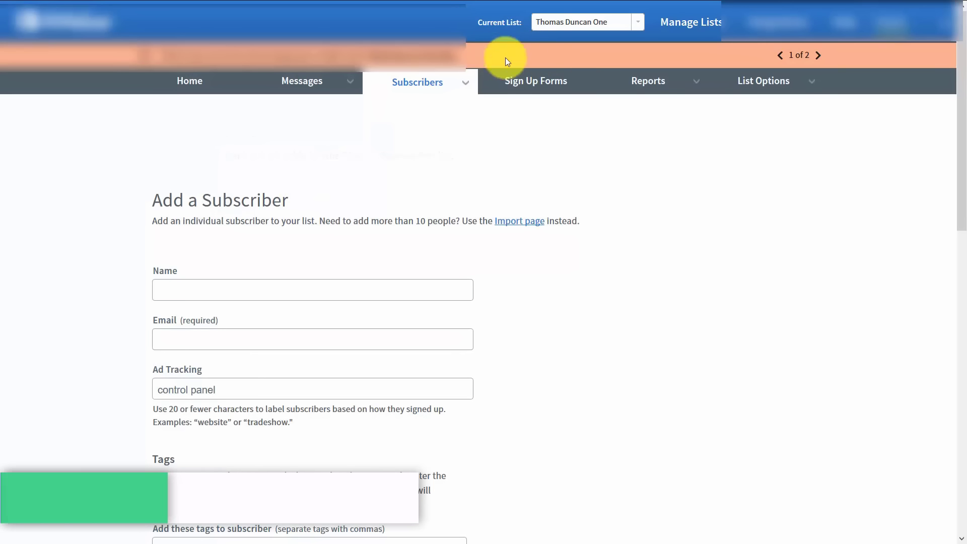
Open the newly added subscriber's record in Manage Subscribers, add the tag "wants training" and save it.
mouse_move(460, 81)
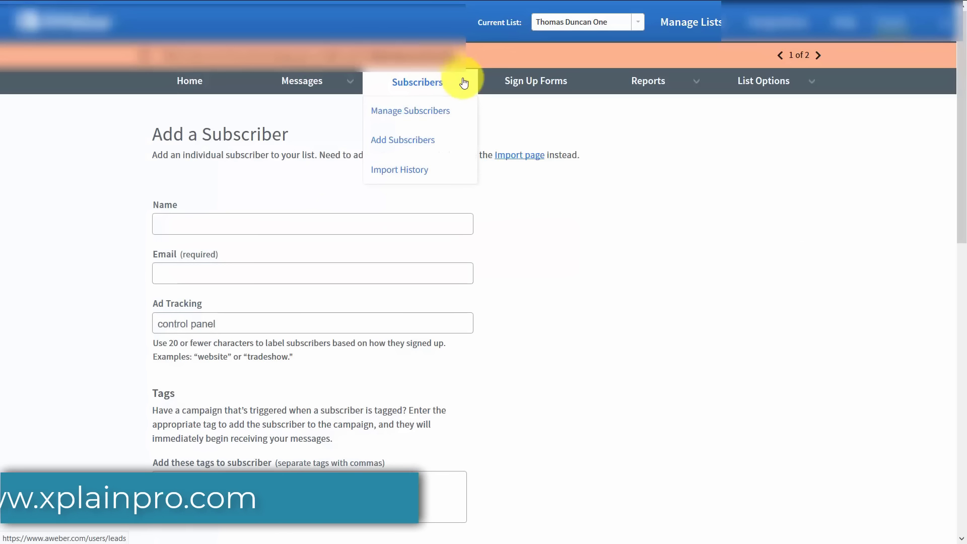
click(412, 114)
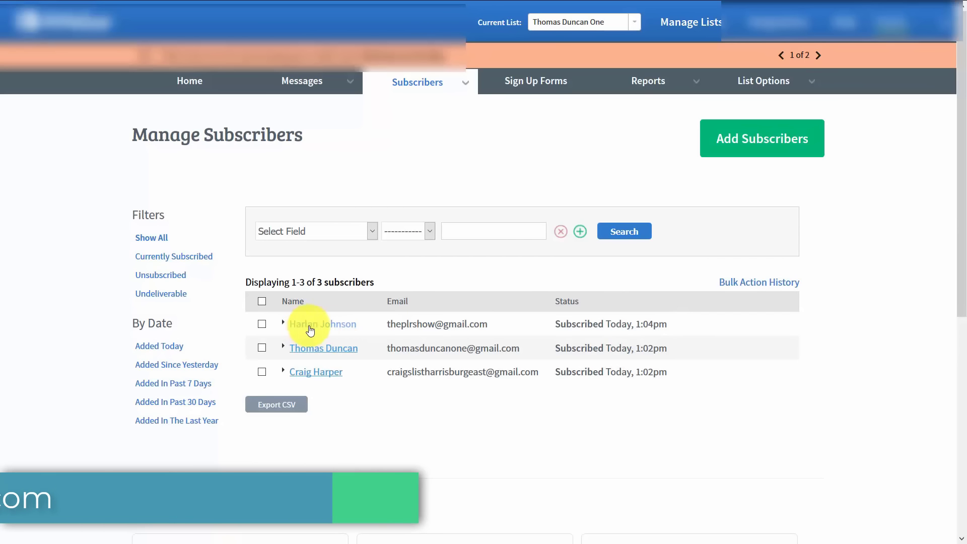
click(337, 327)
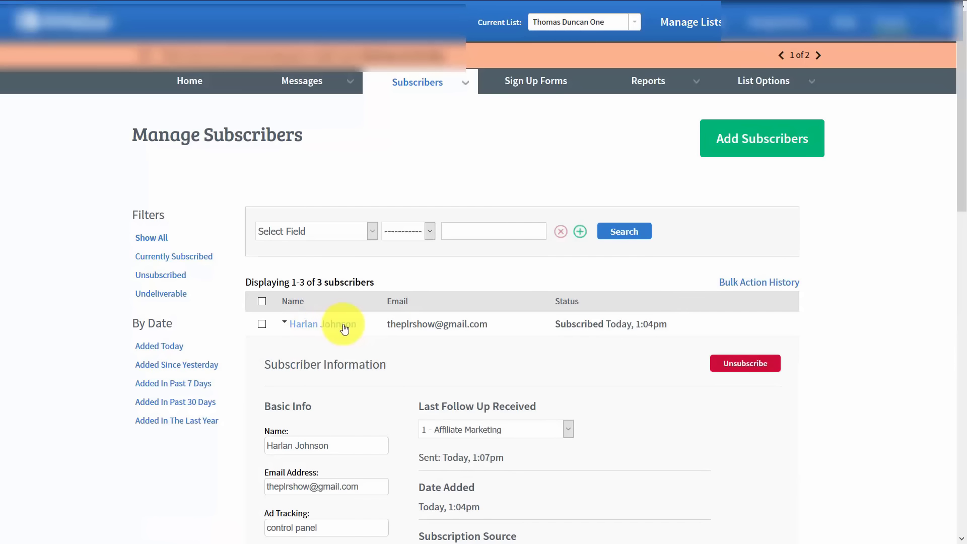
scroll(337, 327, down, 8)
scroll(340, 311, up, 3)
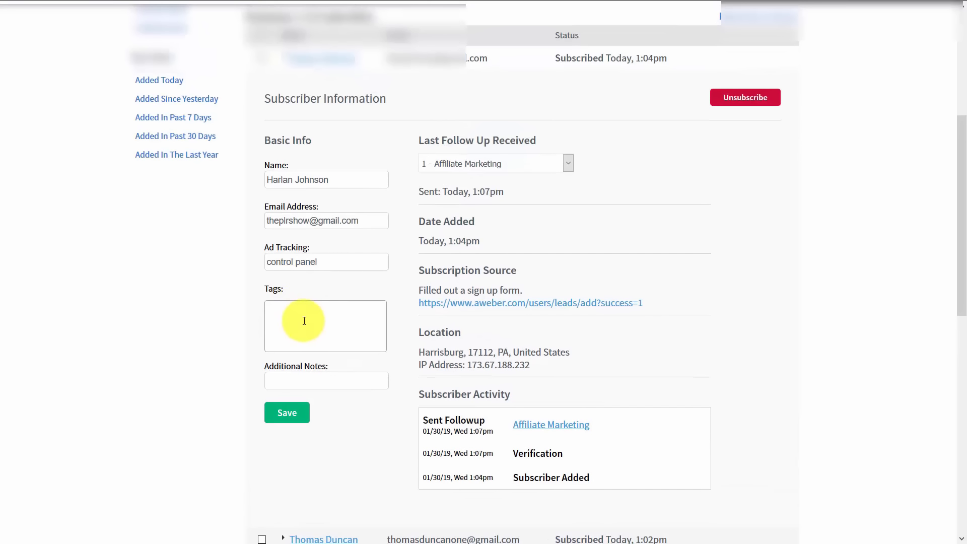
click(304, 321)
text(wants training)
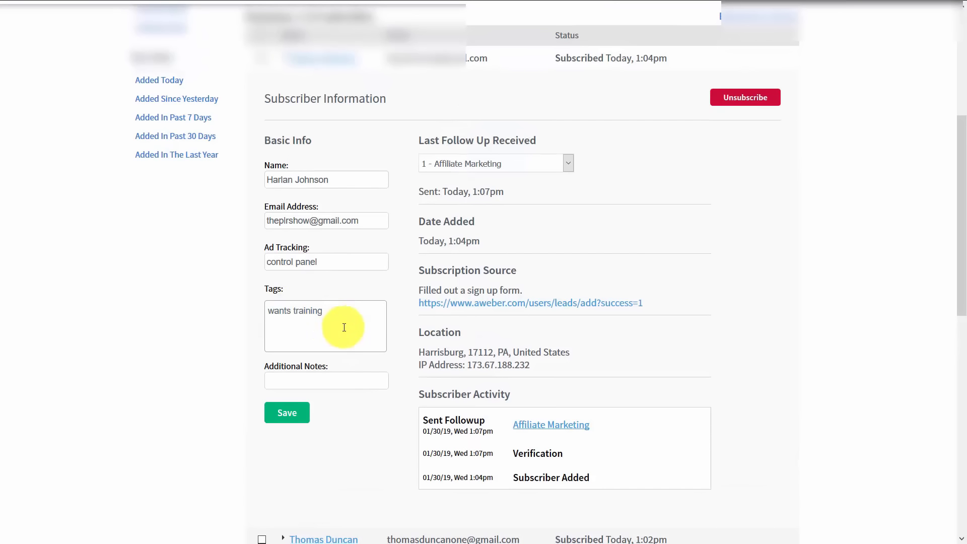
click(296, 415)
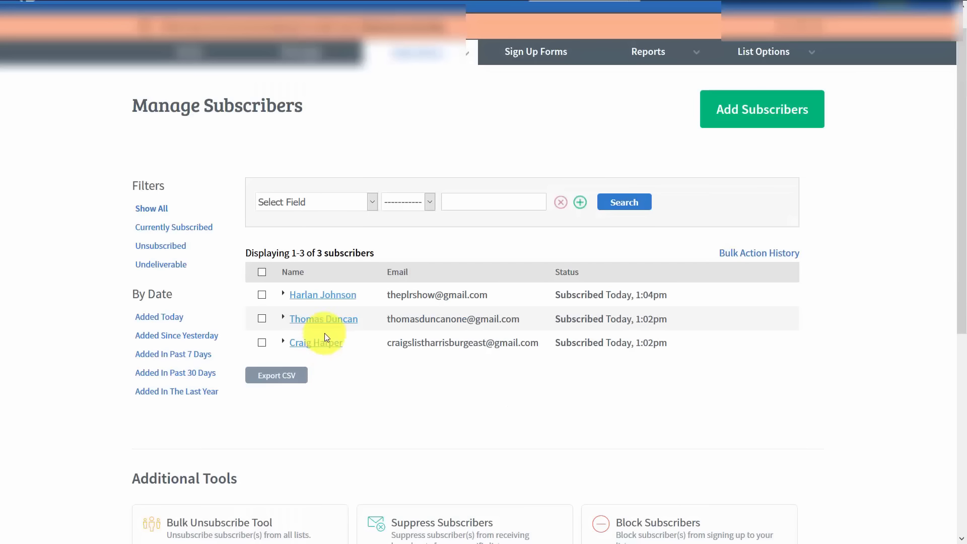
Check the tags and activity in the subscribers' records, saving the third subscriber's record and reopening the first one.
click(323, 320)
scroll(327, 323, down, 5)
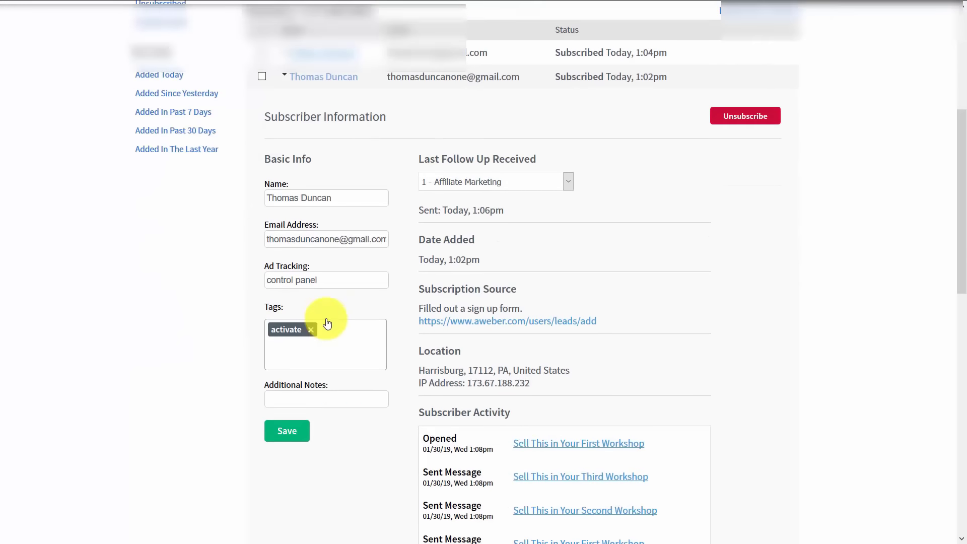
scroll(328, 322, down, 2)
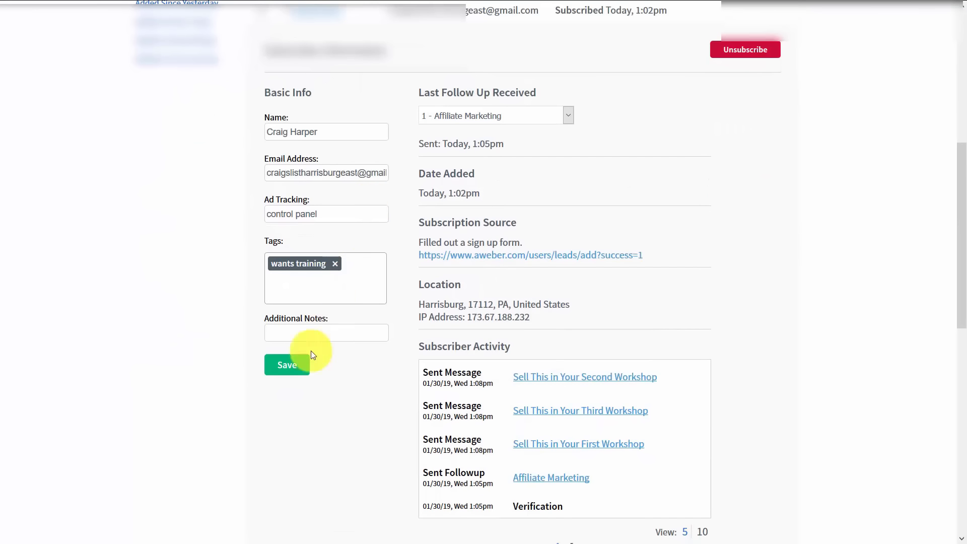
click(293, 369)
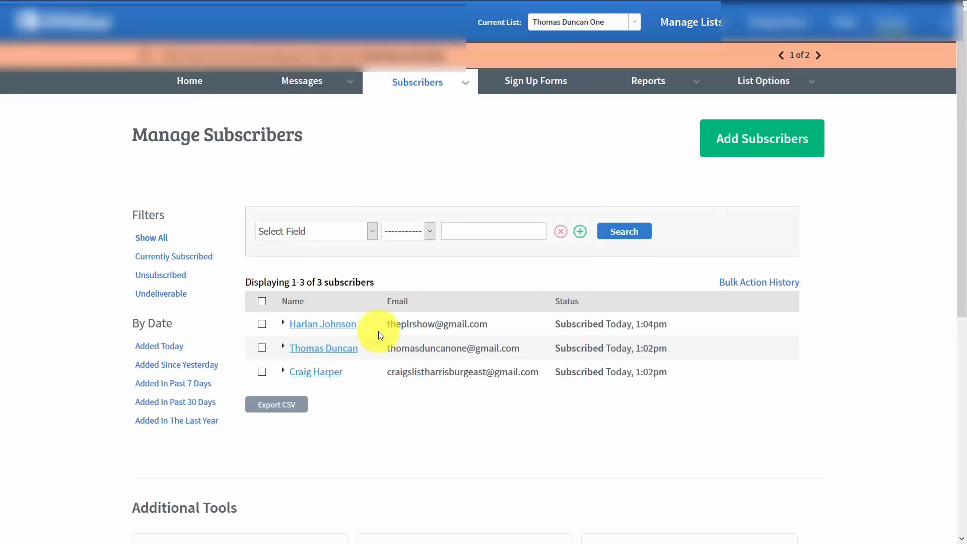
click(345, 330)
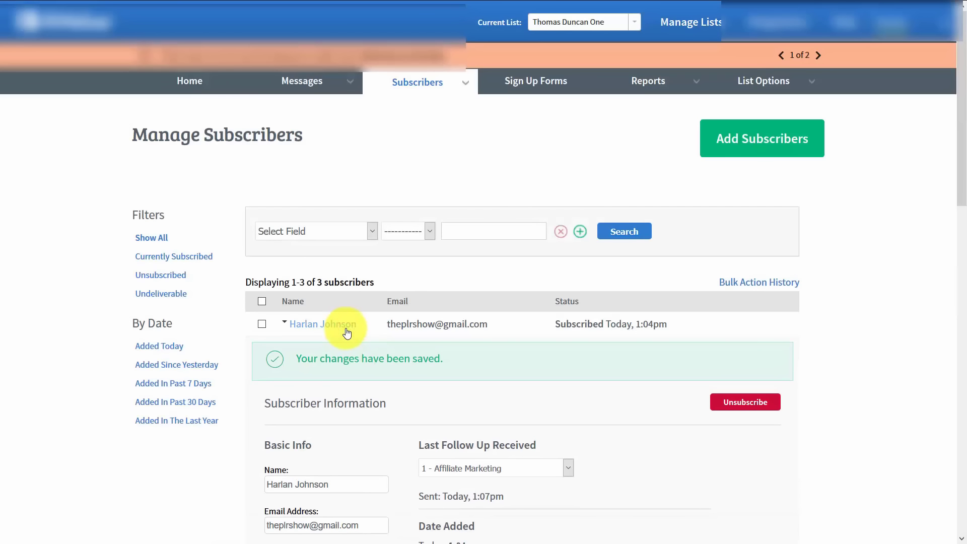
scroll(345, 327, down, 5)
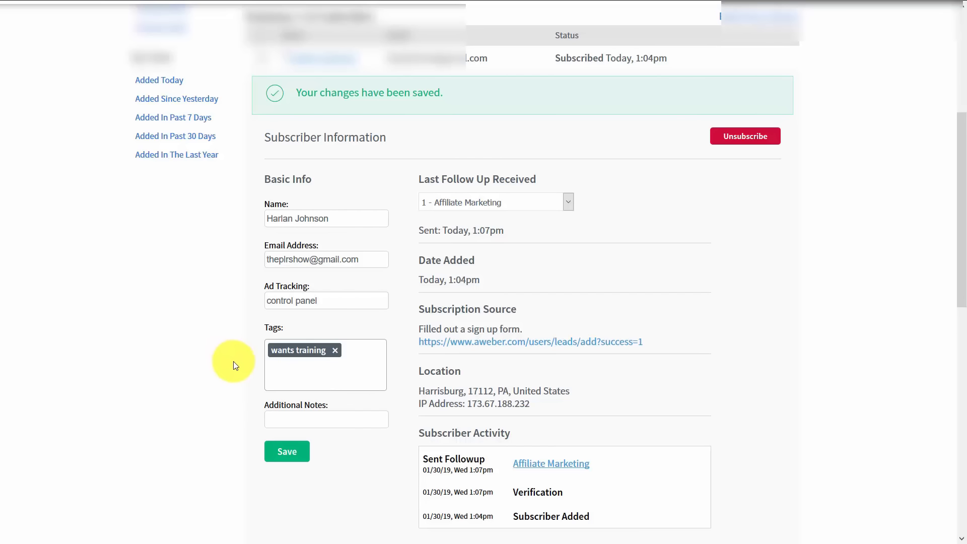
Remove the "wants training" tag from the open subscriber's record.
click(334, 350)
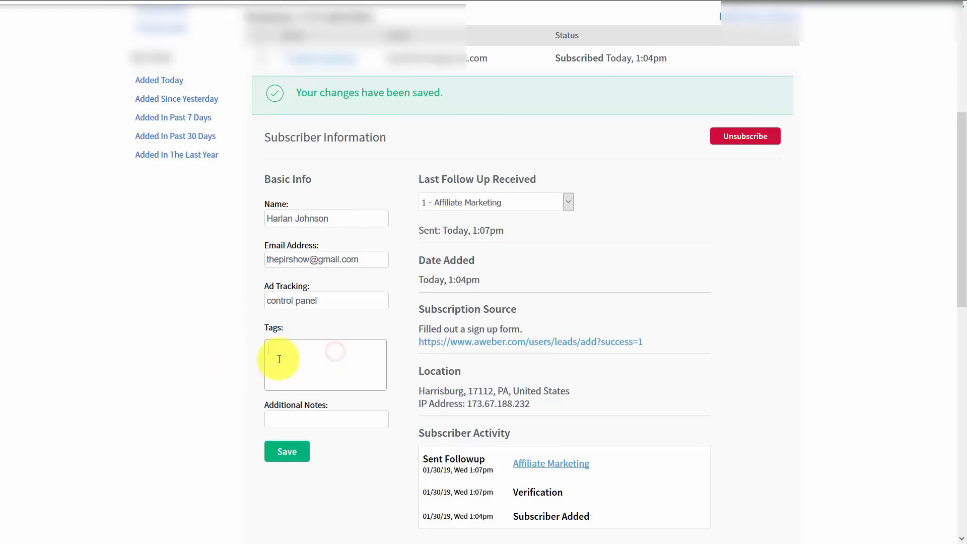
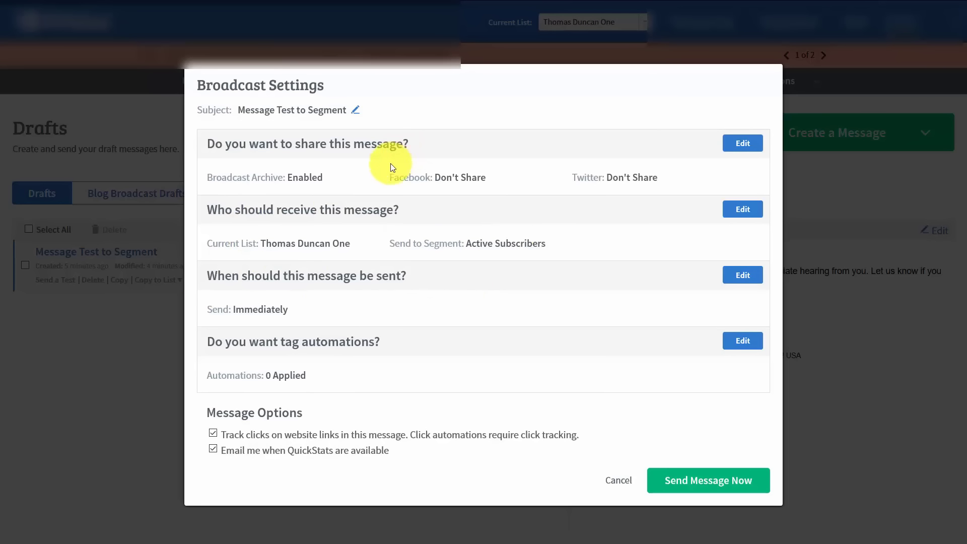
Open the recipient settings of the "Message Test to Segment" broadcast for editing and look over the list of message drafts.
click(738, 210)
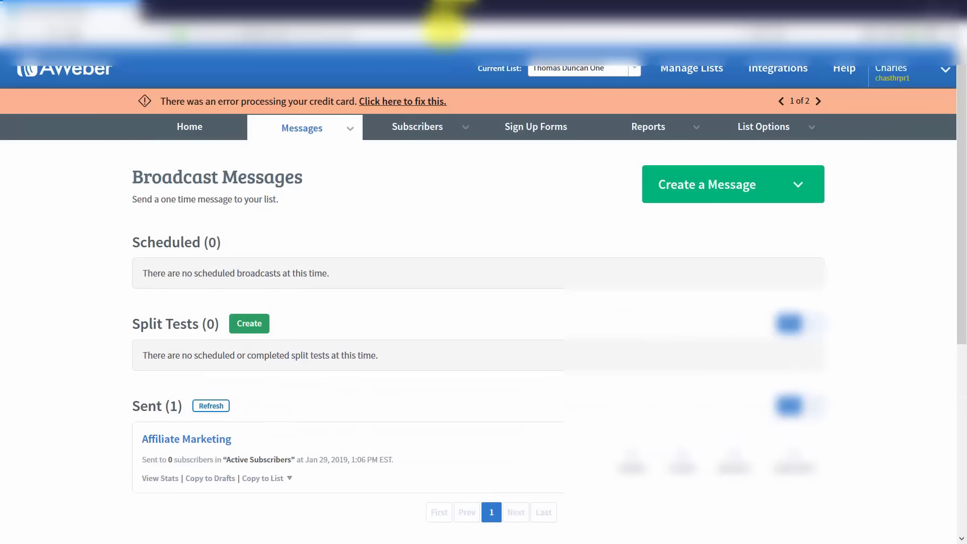
mouse_move(365, 164)
mouse_move(341, 91)
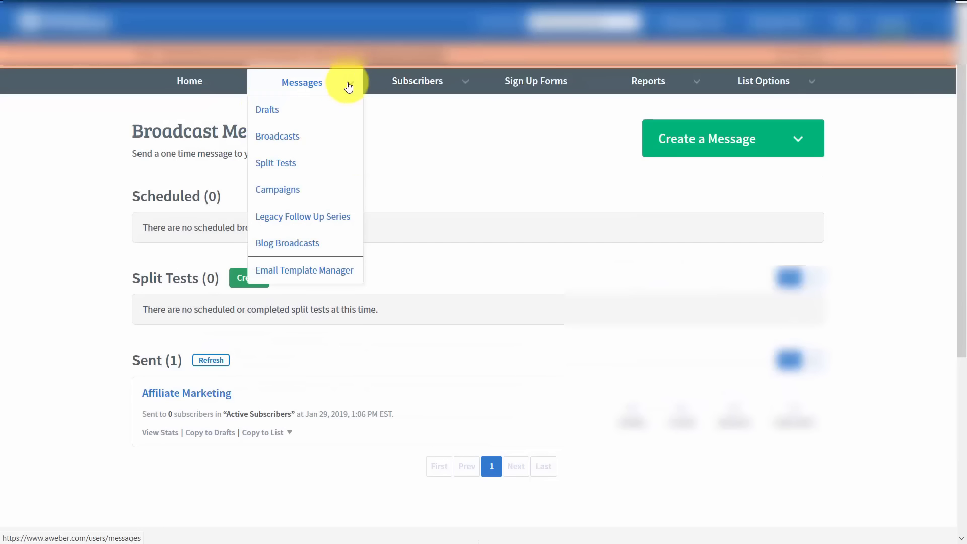
click(267, 115)
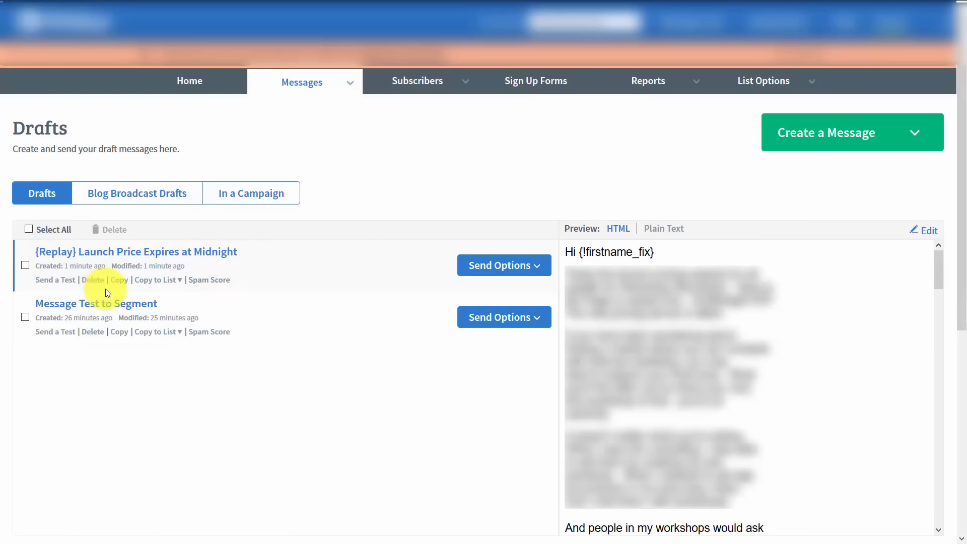
In the "Thomas Website" campaign, insert a Send Message action after the 3-day wait and open the choice of draft messages for it.
click(347, 89)
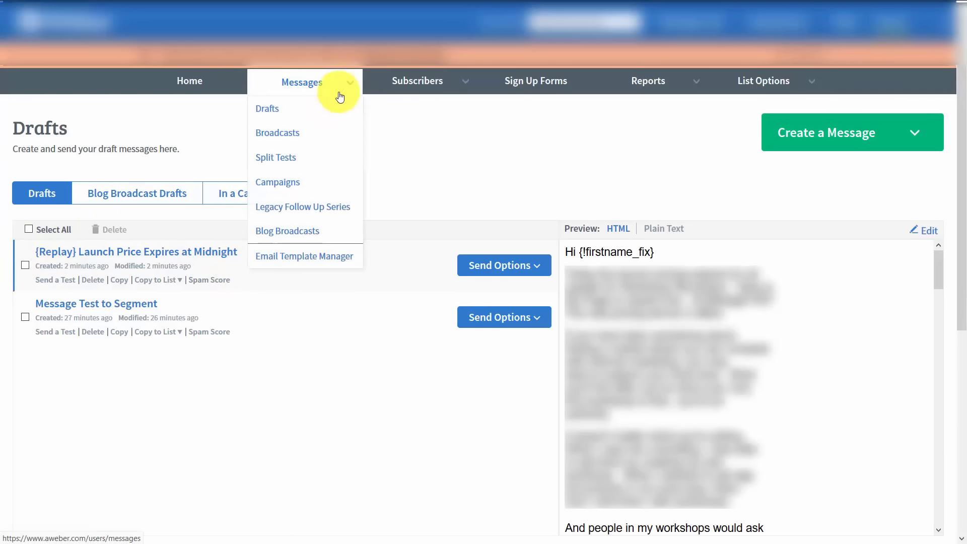
click(286, 185)
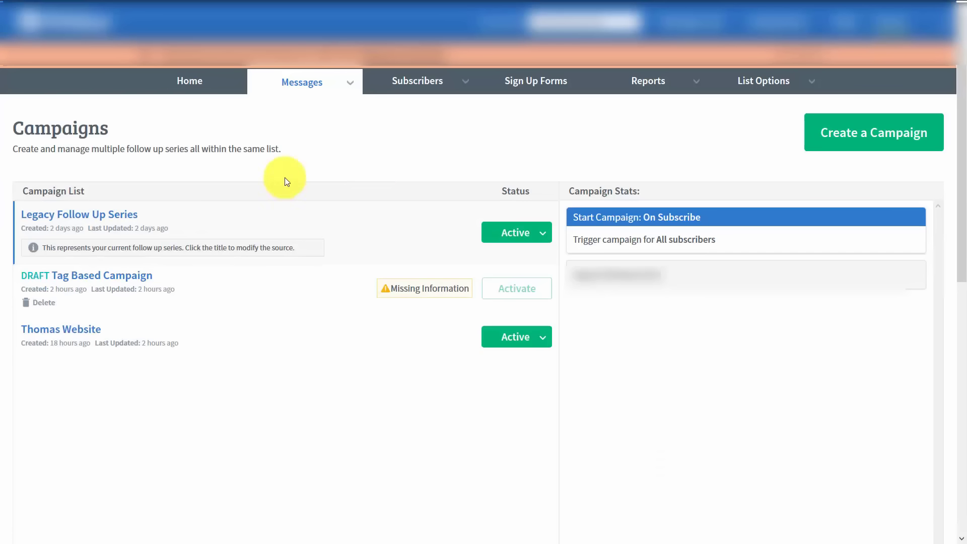
click(77, 330)
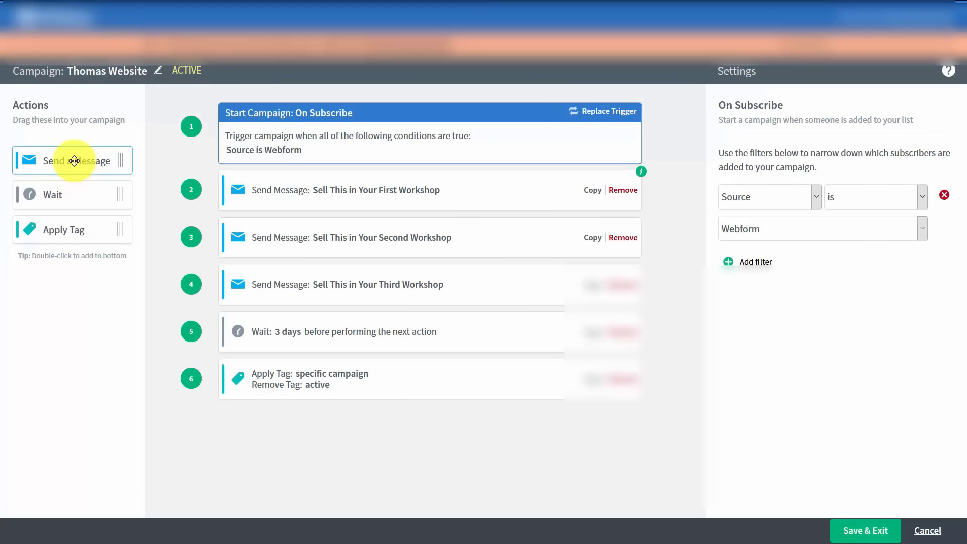
drag(75, 160, 346, 379)
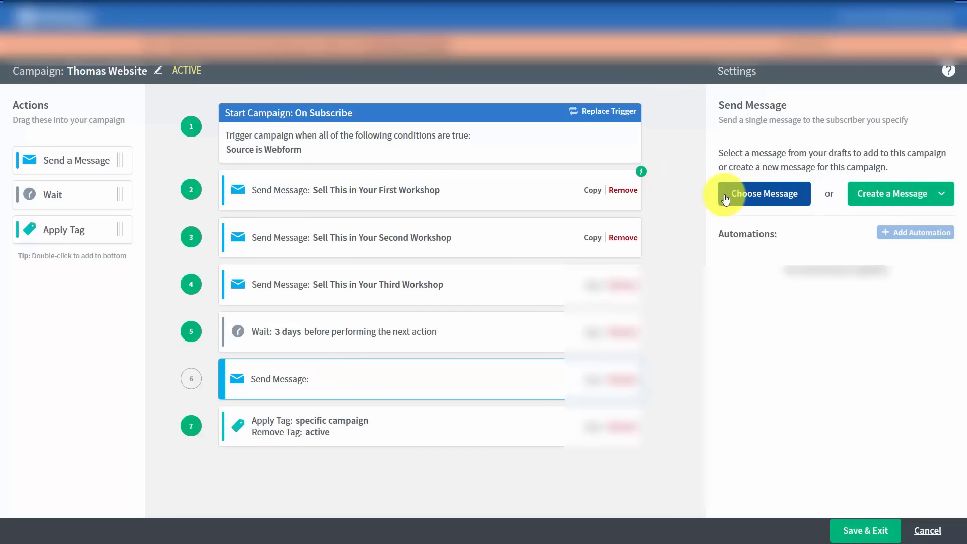
click(764, 194)
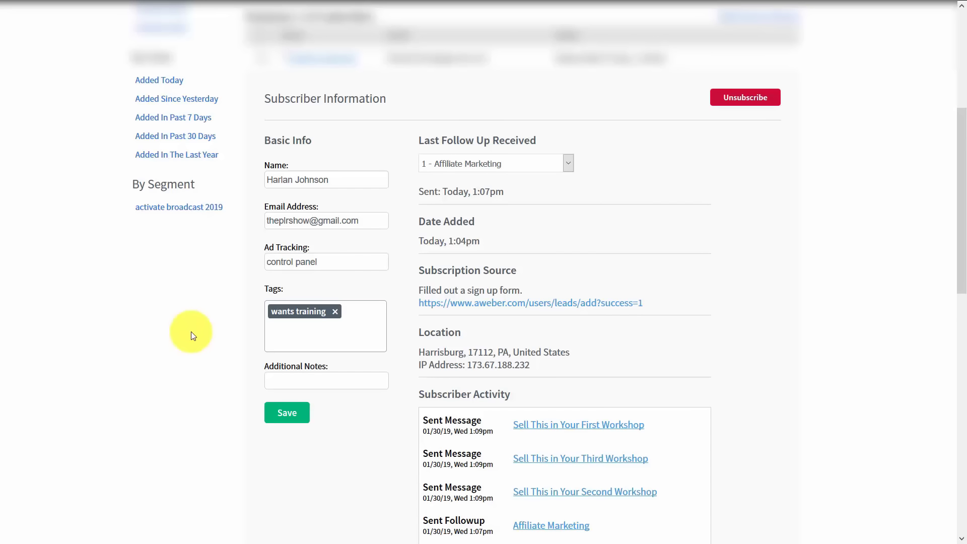
Add the tag "active" to the subscriber's record alongside "wants training".
click(357, 334)
text(active)
key(Return)
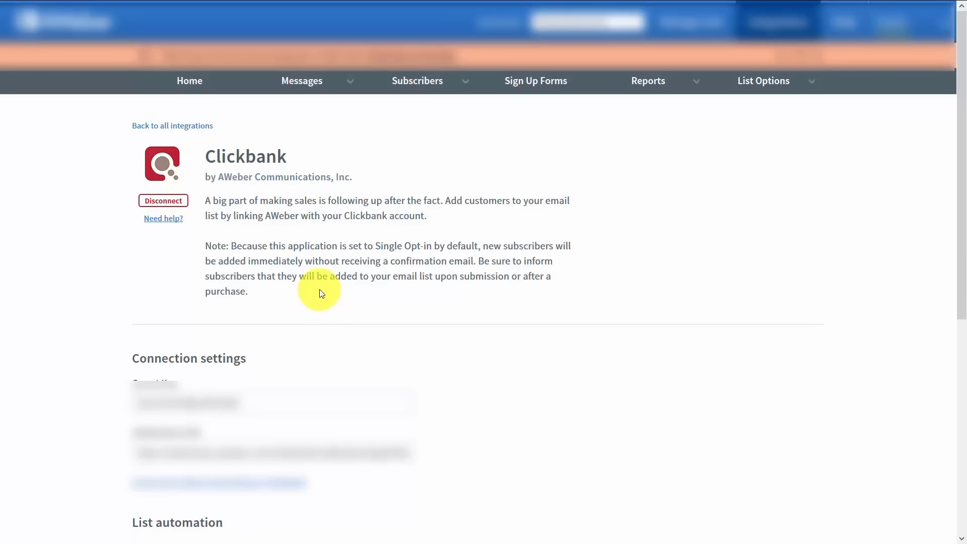
scroll(321, 293, down, 7)
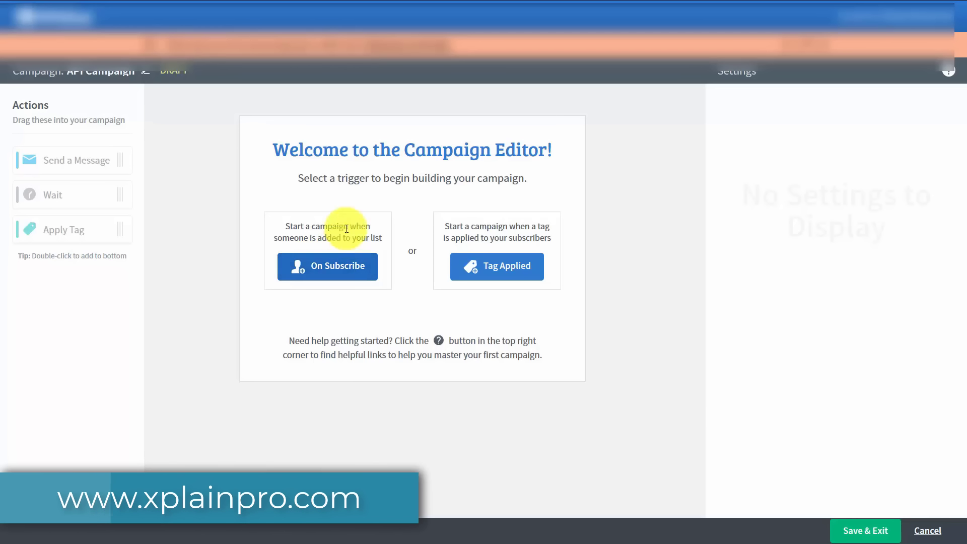
Start the "API Campaign" with the On Subscribe trigger and filter it to subscribers whose source is API.
click(338, 272)
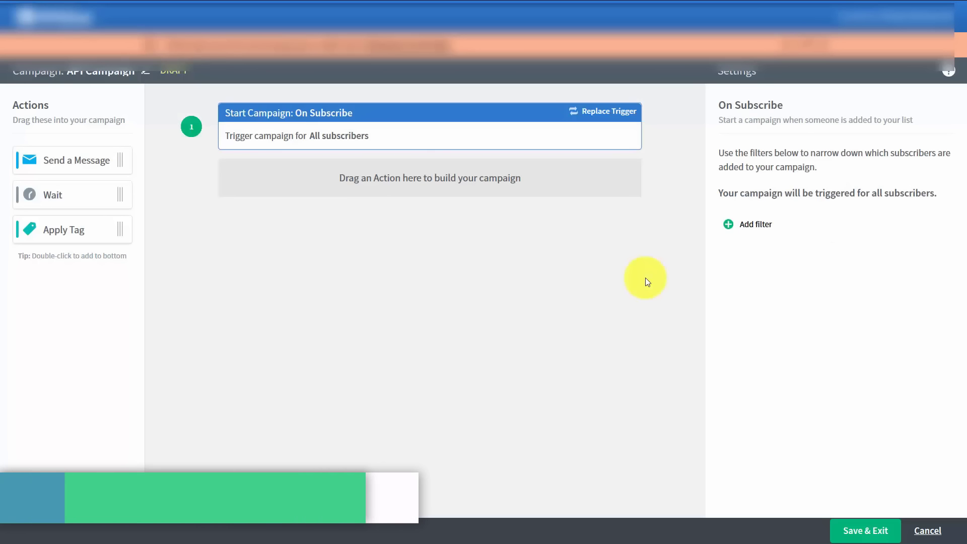
click(736, 221)
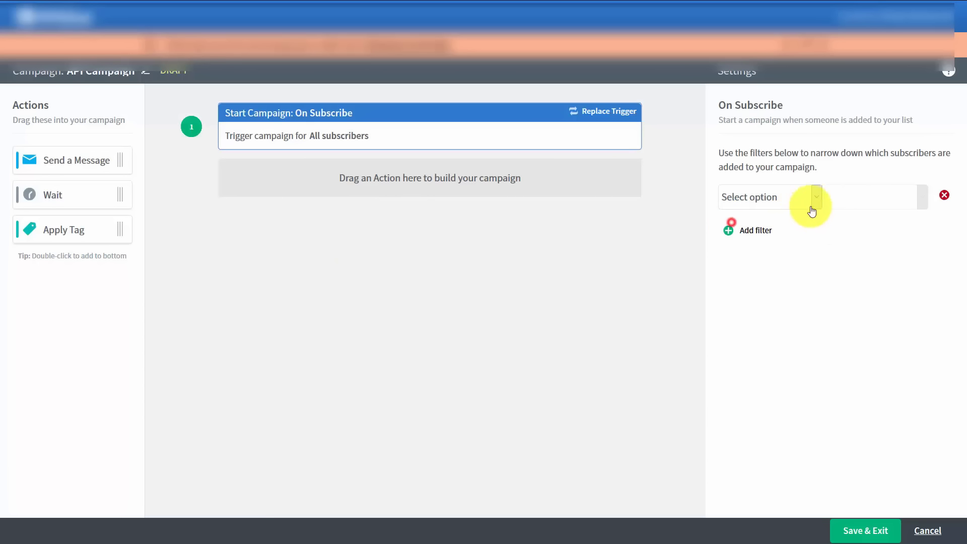
click(816, 197)
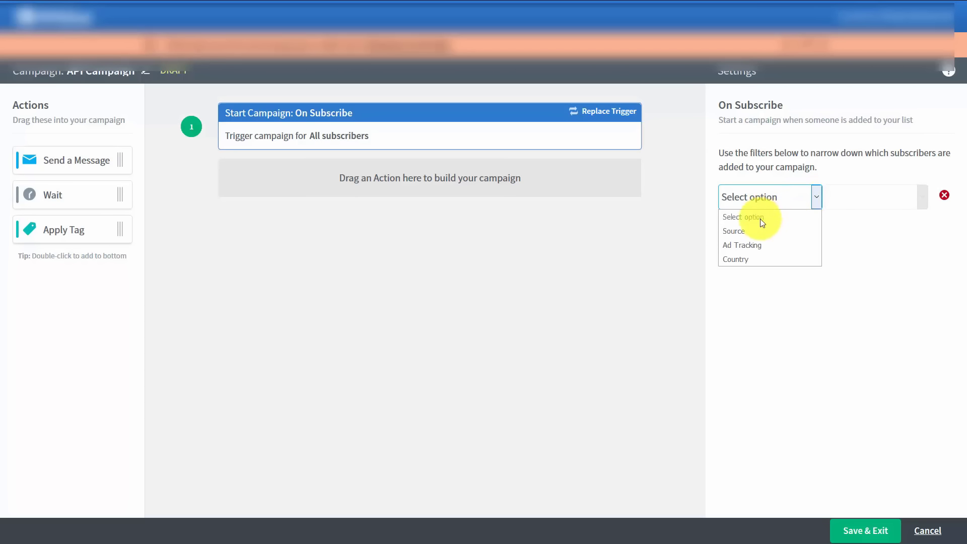
click(744, 229)
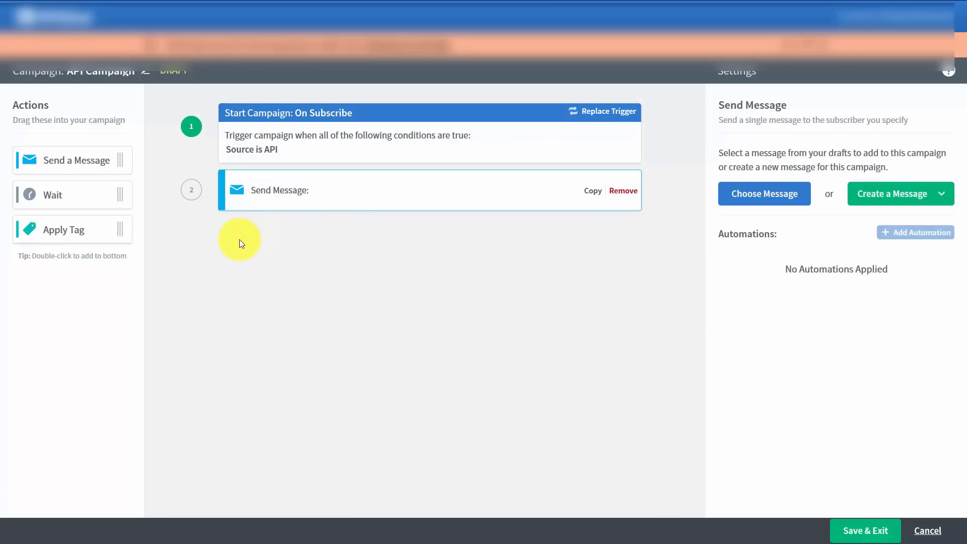
Add a 1-day Wait and an Apply Tag action after the Send Message action in the API campaign.
drag(75, 194, 384, 228)
drag(44, 230, 352, 283)
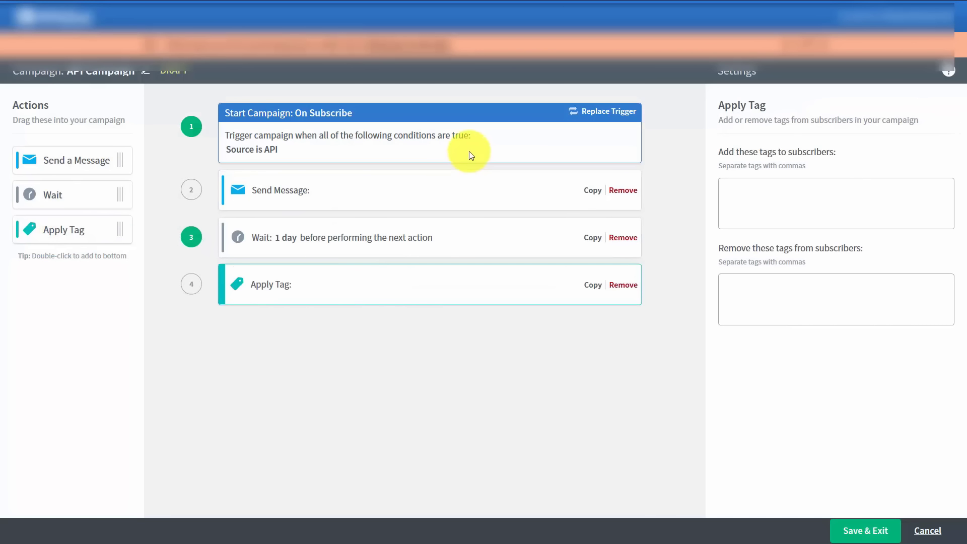
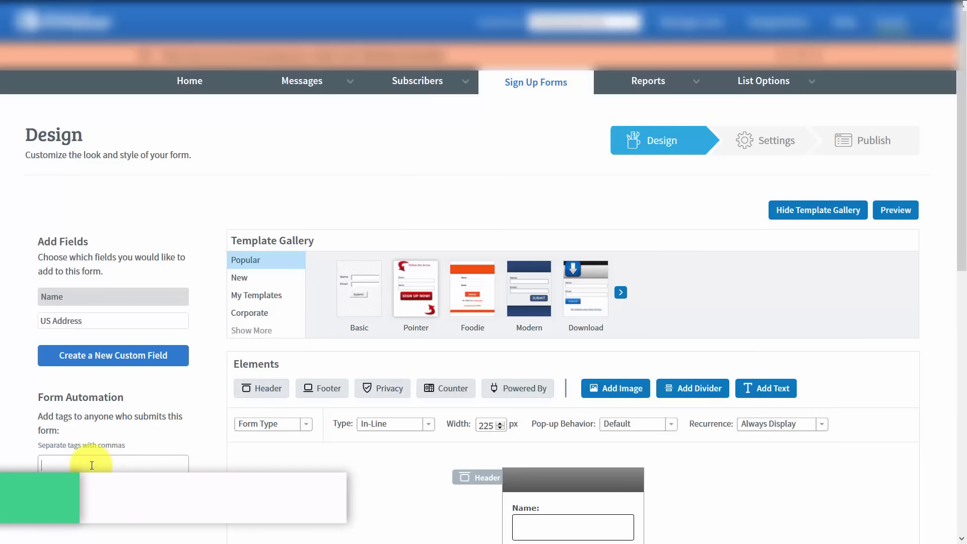
Add the tag "cb prospects" to the sign up form's Form Automation.
text(cb prospects)
key(Return)
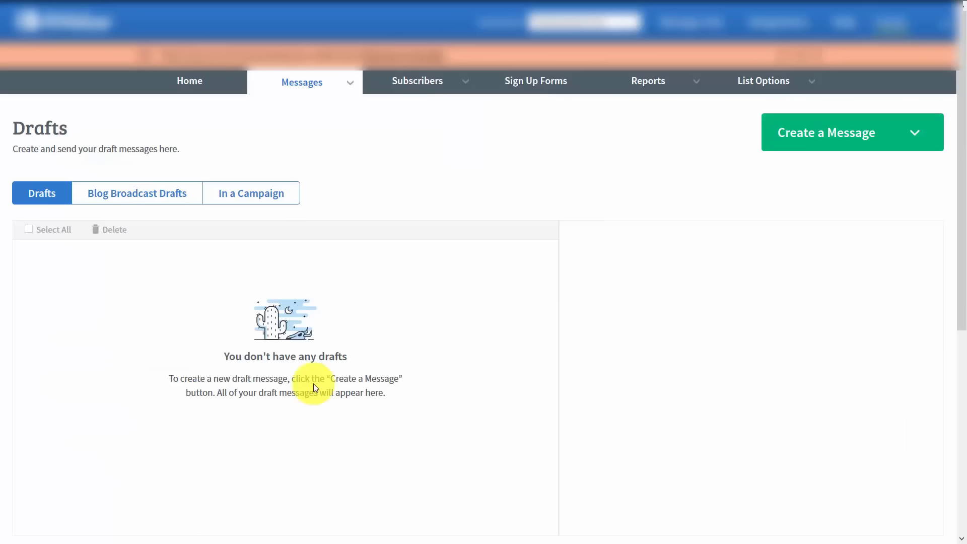
Create a campaign named "clickbank optin", then save it as a draft and exit without choosing a trigger.
mouse_move(353, 84)
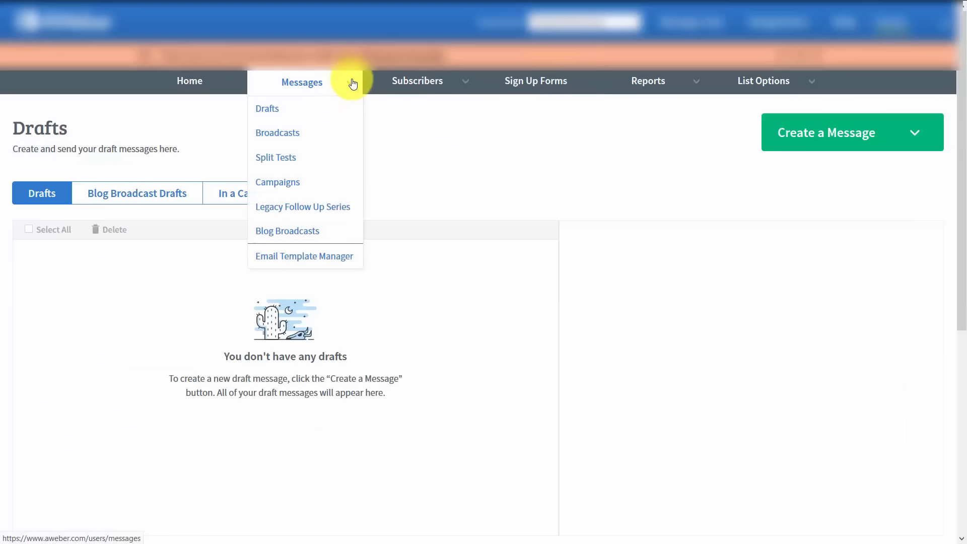
click(284, 186)
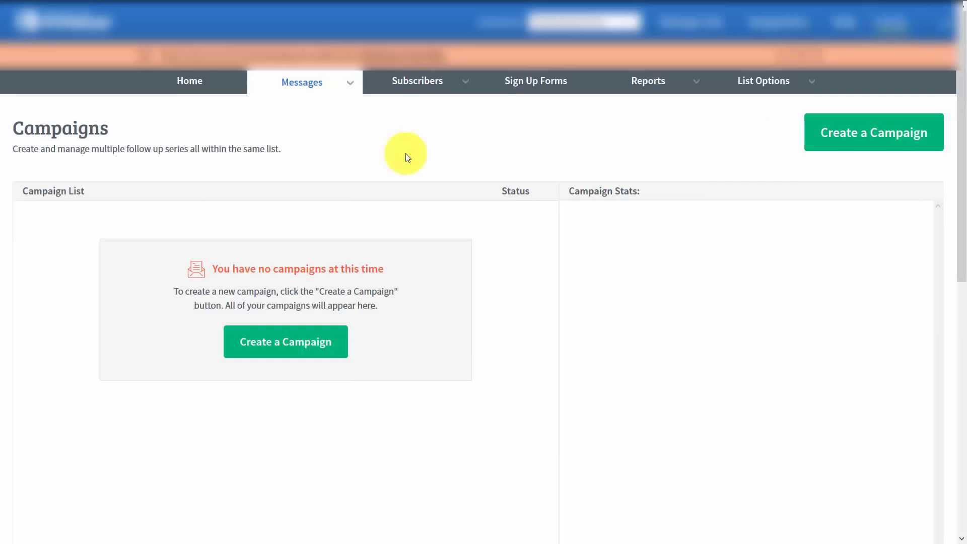
click(281, 350)
text(clickbank optin)
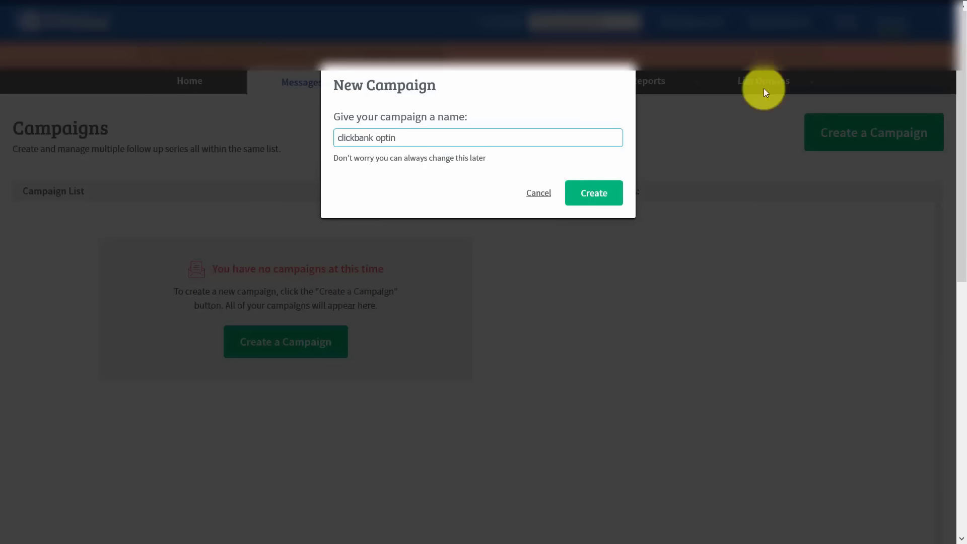
click(592, 197)
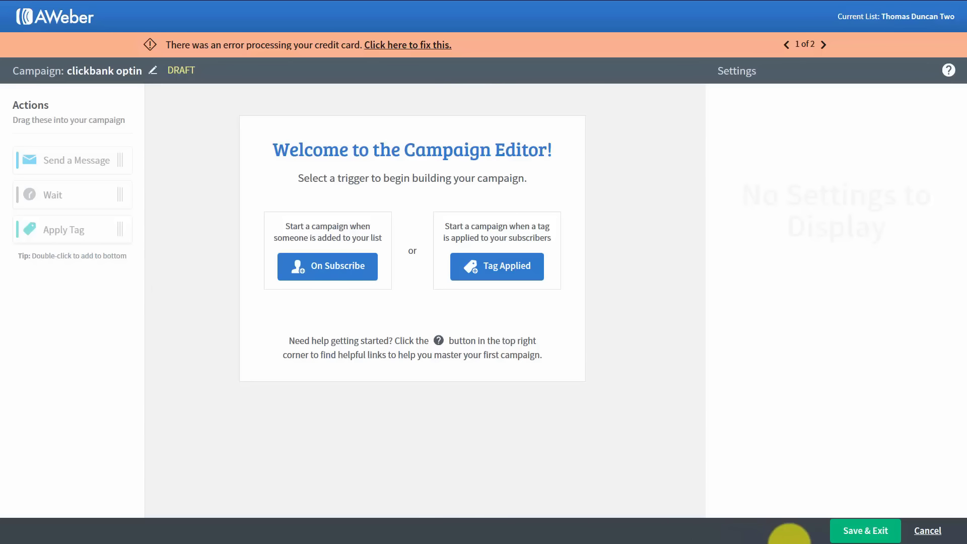
click(843, 529)
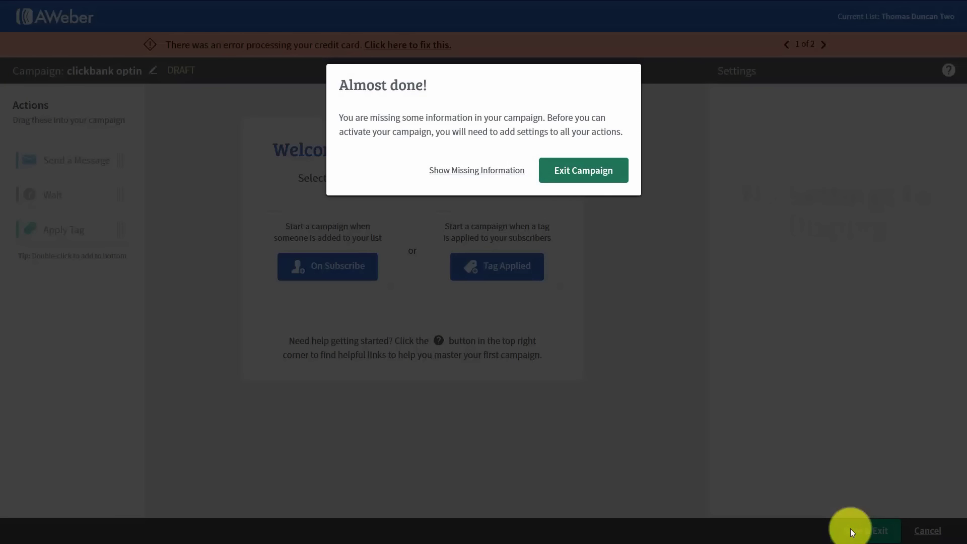
click(590, 173)
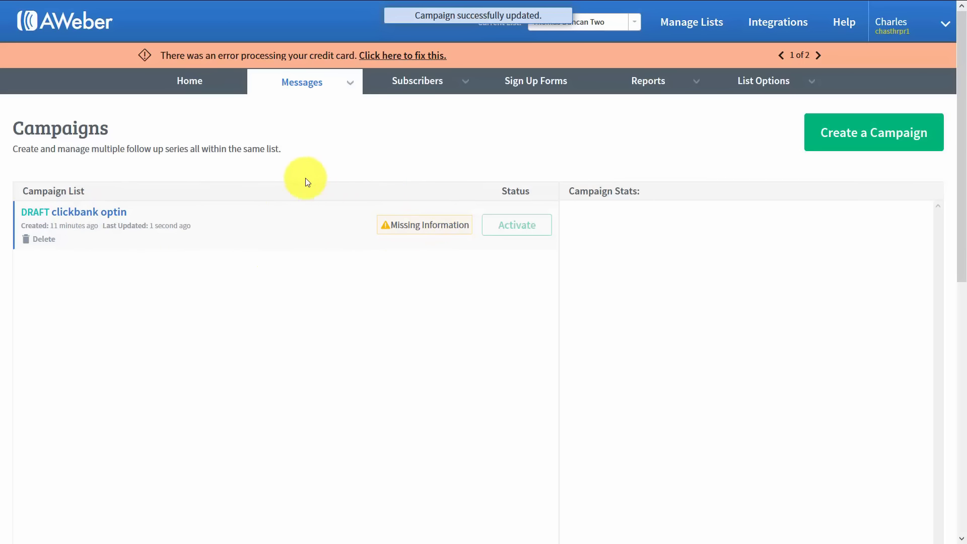
Open the message drafts of the current list.
mouse_move(345, 86)
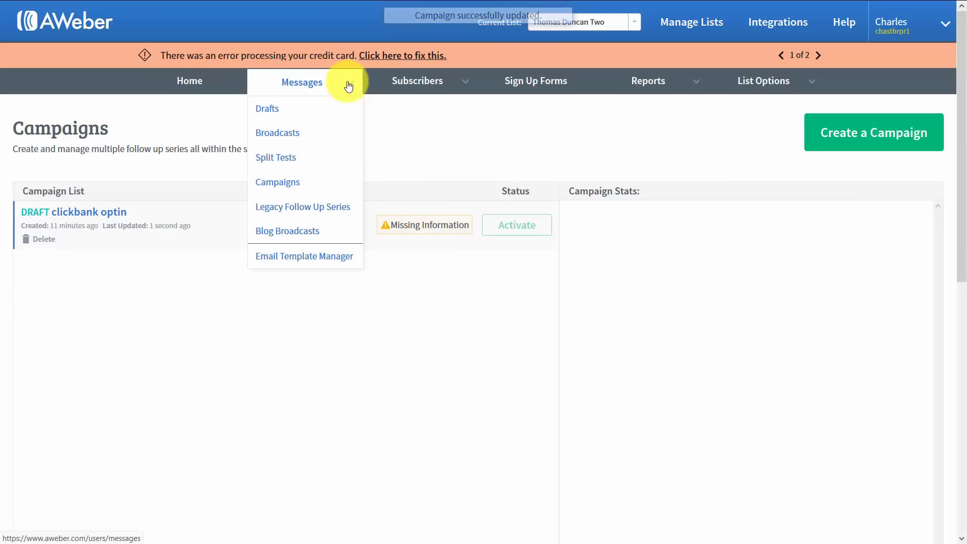
click(266, 109)
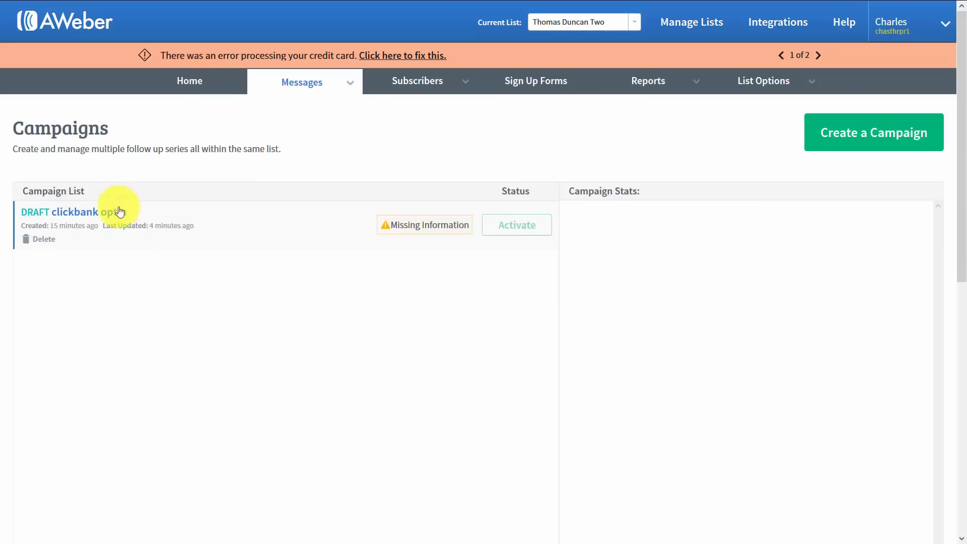
Open the "clickbank optin" campaign and give it an On Subscribe trigger filtered to subscribers whose source is Webform.
click(108, 215)
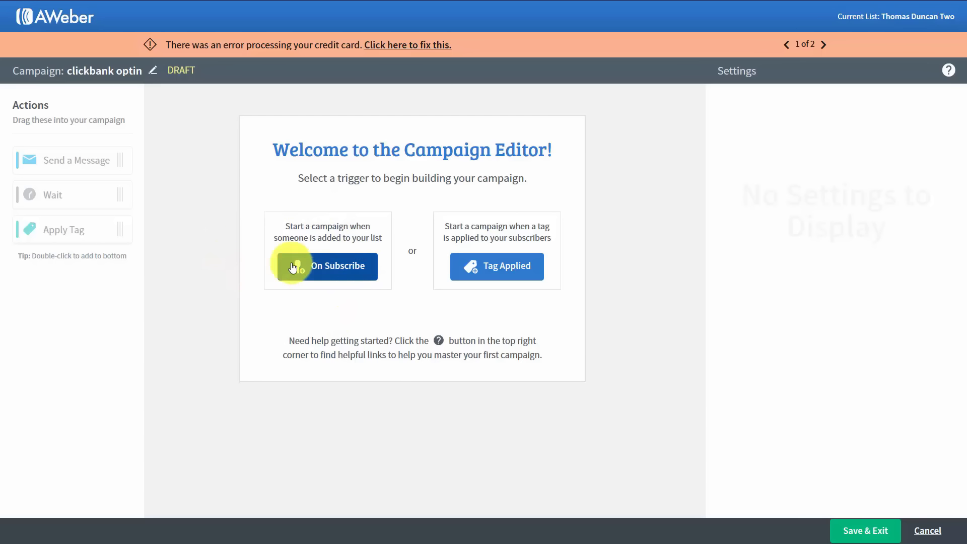
click(319, 272)
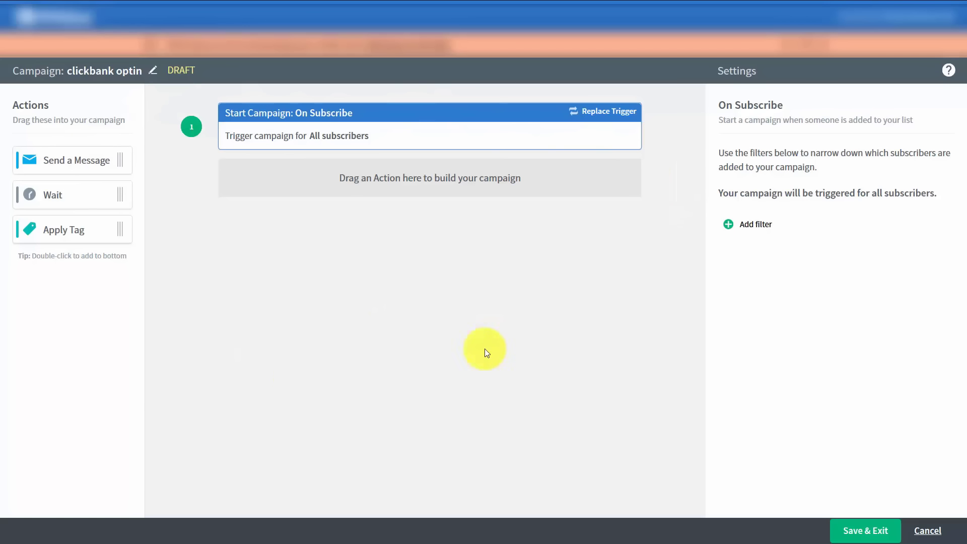
click(730, 226)
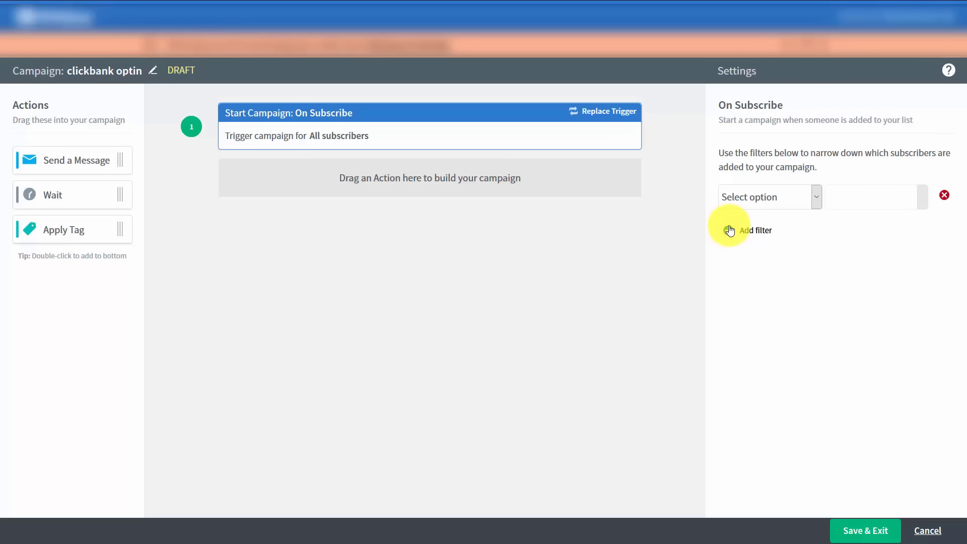
click(816, 199)
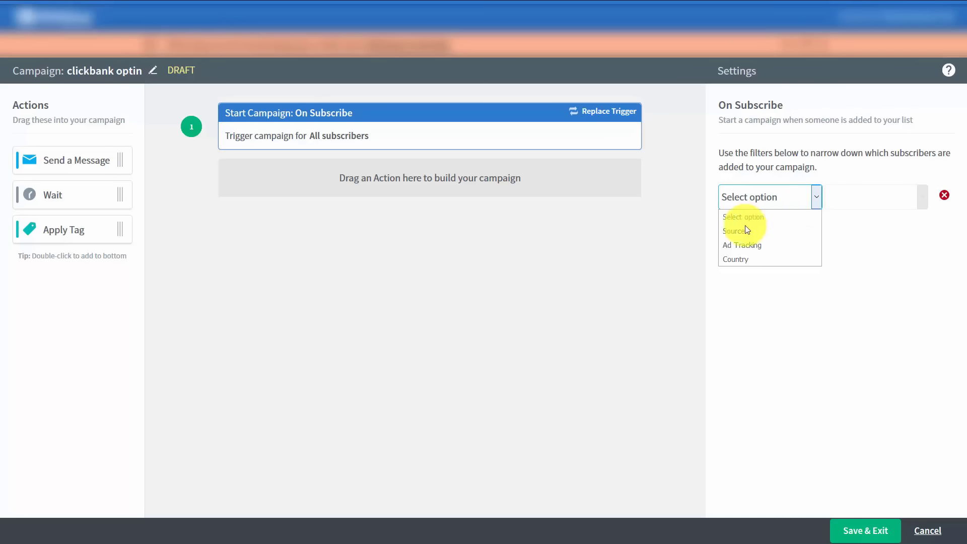
click(731, 232)
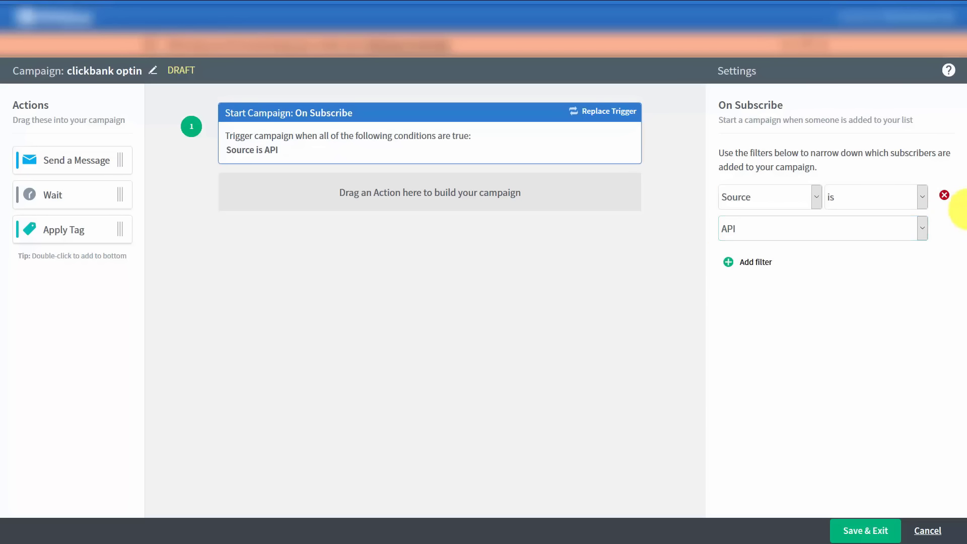
click(922, 229)
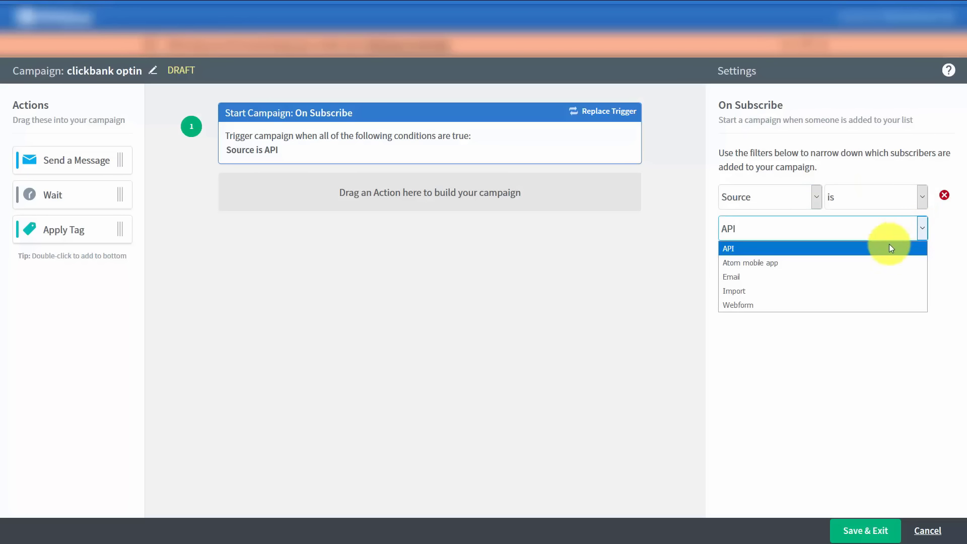
click(869, 303)
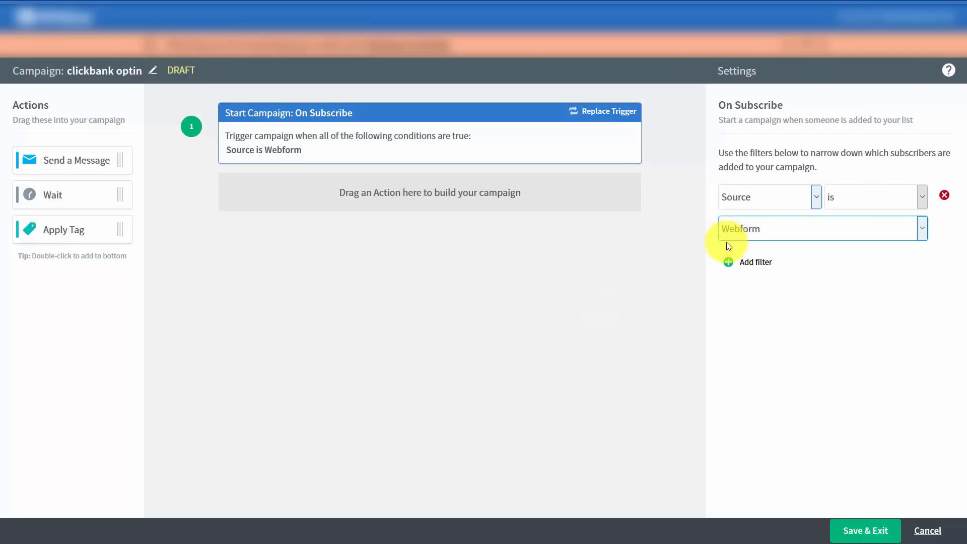
Add a second trigger filter requiring the country to be UNITED KINGDOM, then save and exit the "clickbank optin" campaign.
click(729, 262)
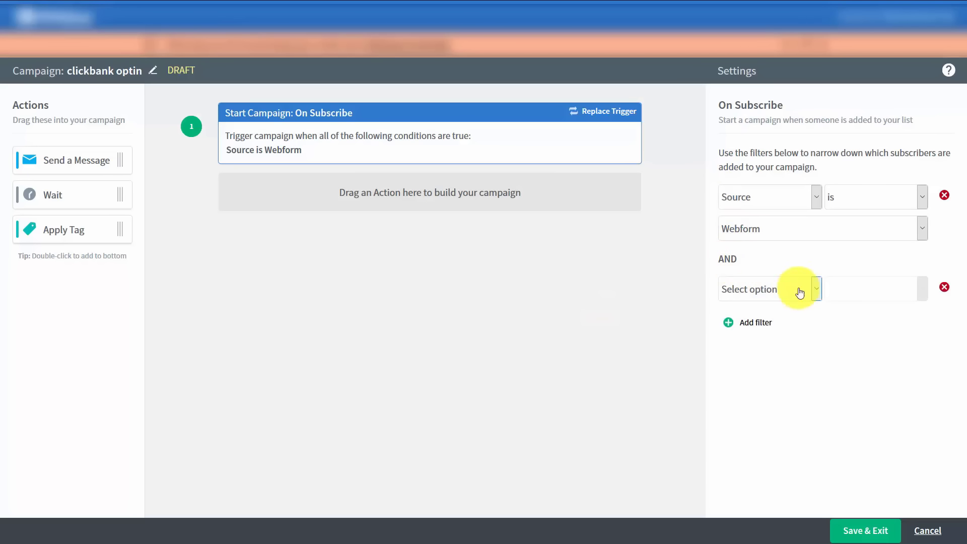
click(815, 289)
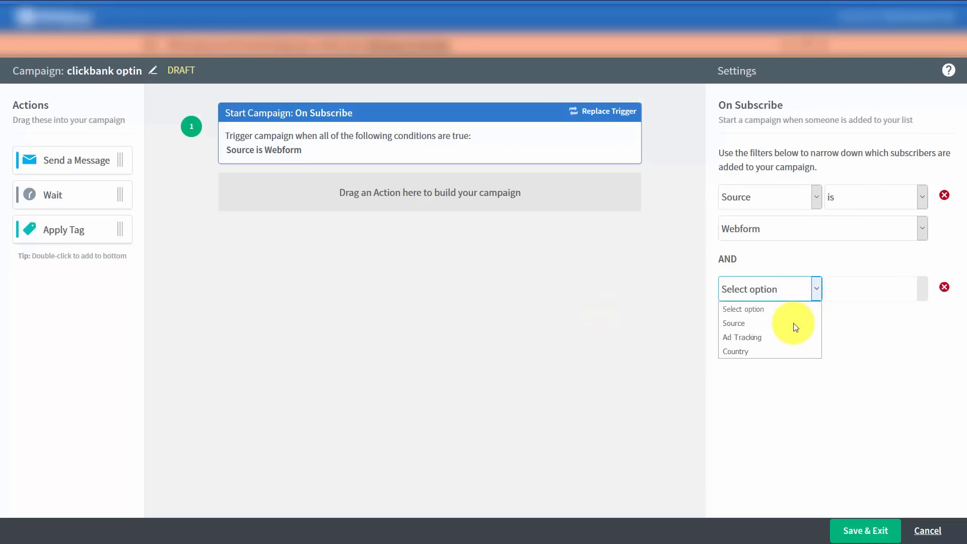
click(780, 351)
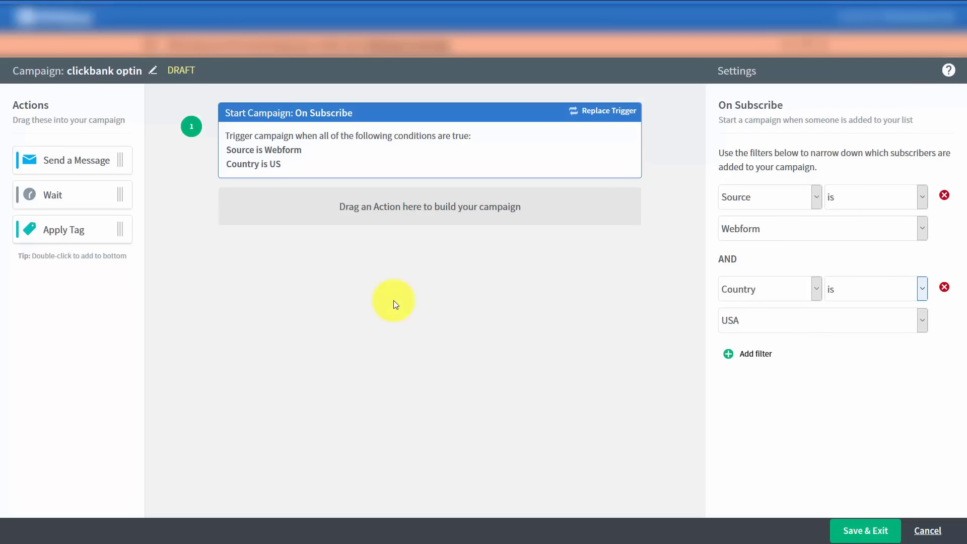
click(922, 322)
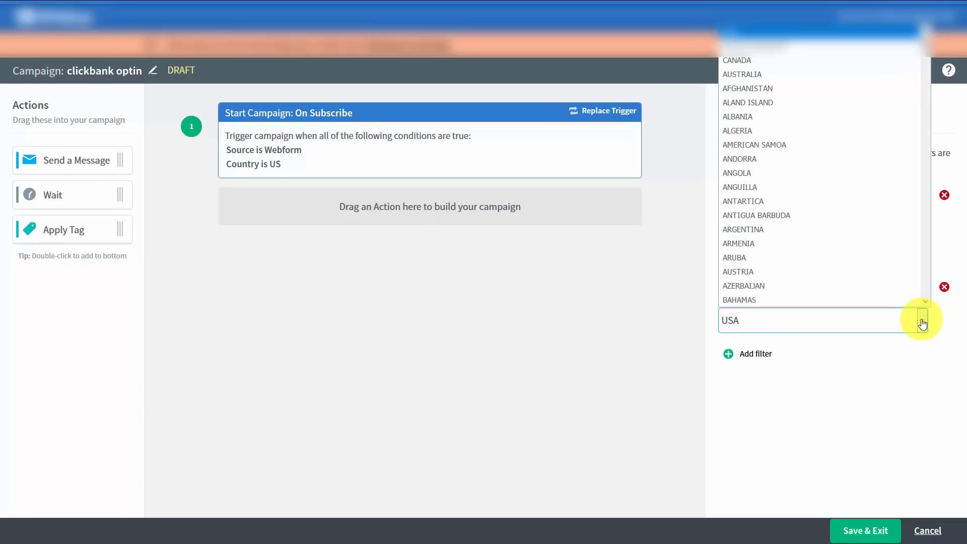
click(789, 44)
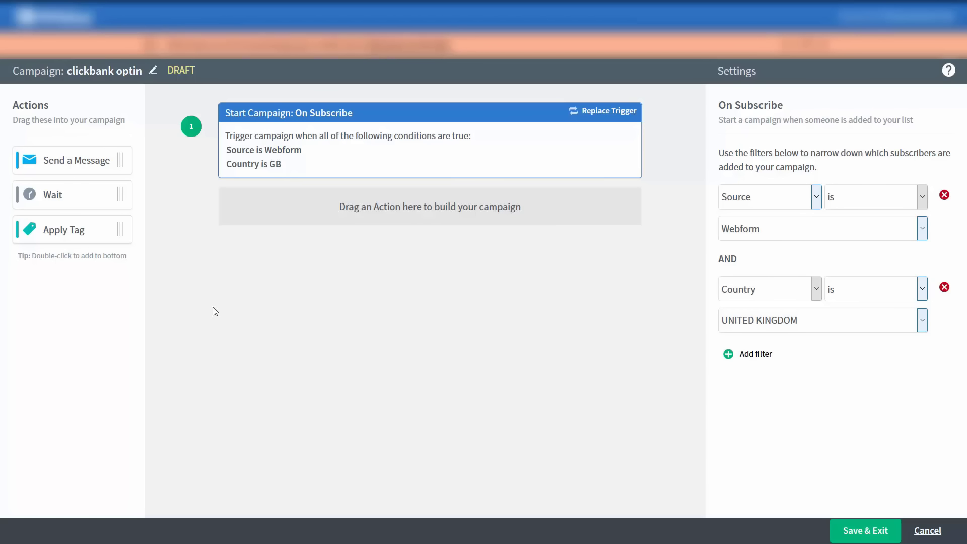
click(852, 533)
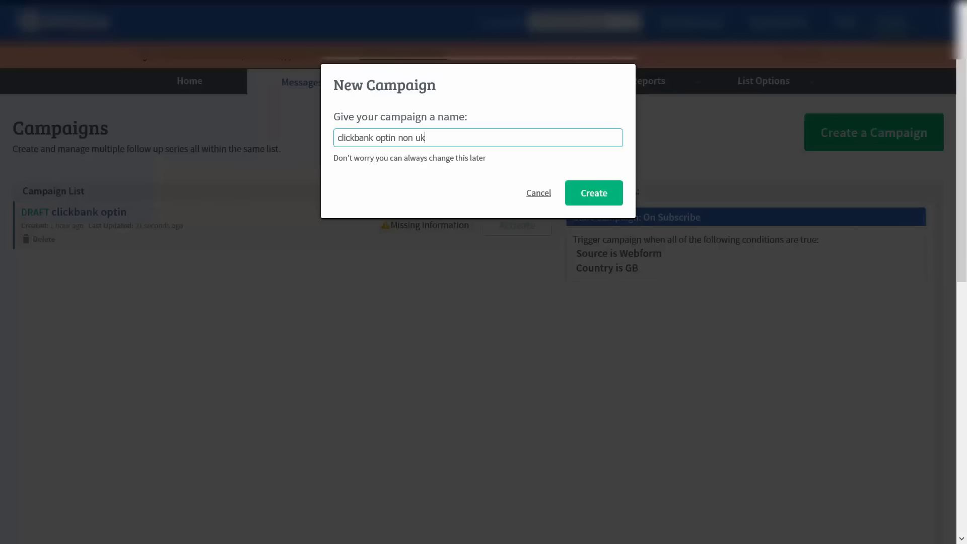
Create the campaign "clickbank optin non uk" with an On Subscribe trigger filtered to subscribers whose source is Webform.
click(604, 207)
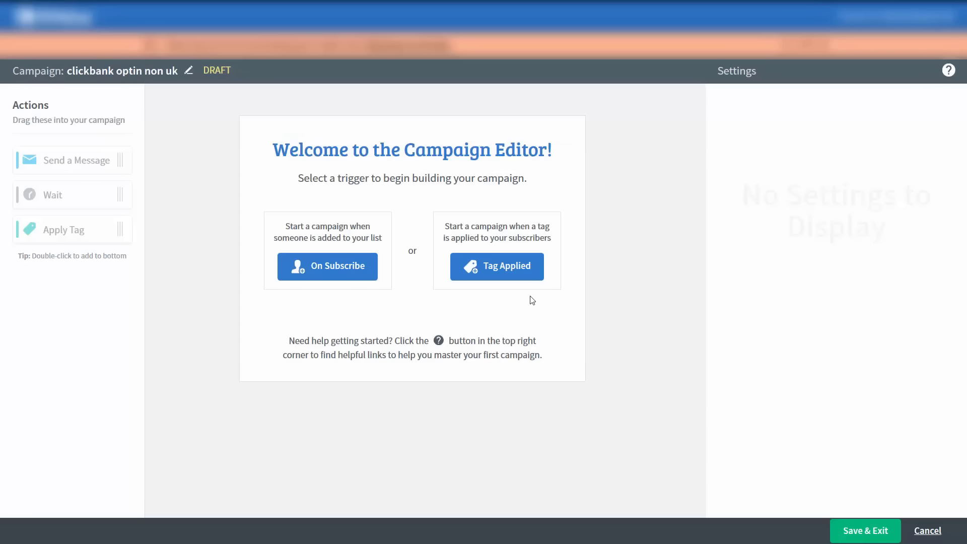
click(335, 273)
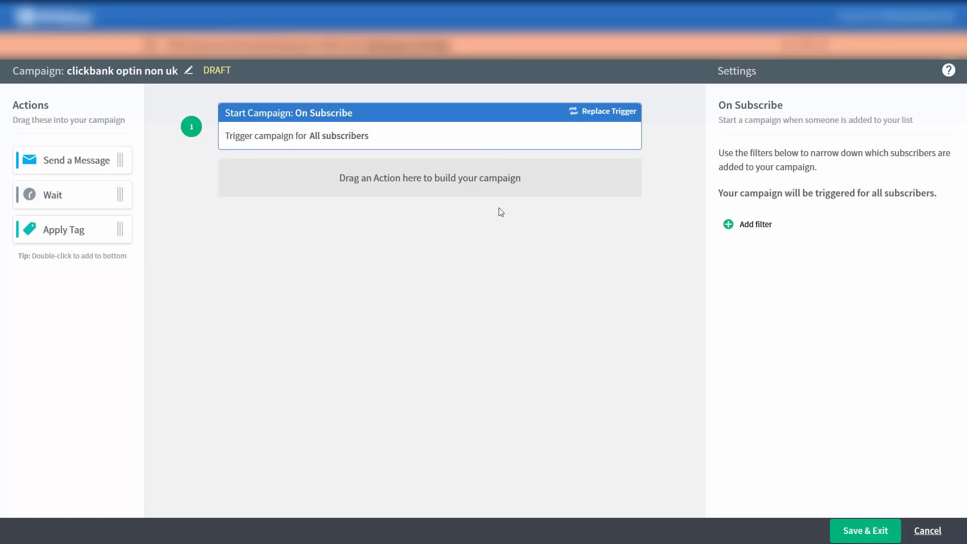
click(730, 225)
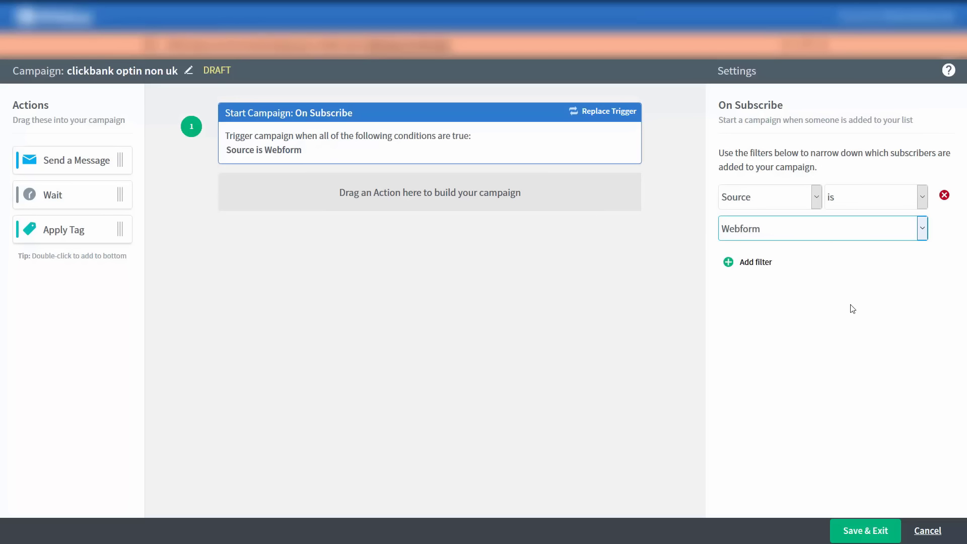
click(729, 262)
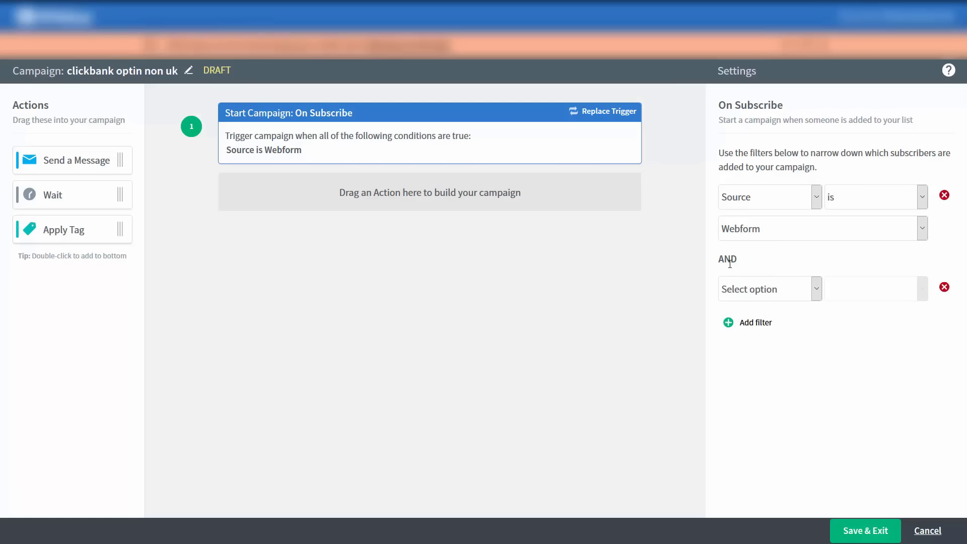
click(817, 297)
click(881, 343)
click(944, 287)
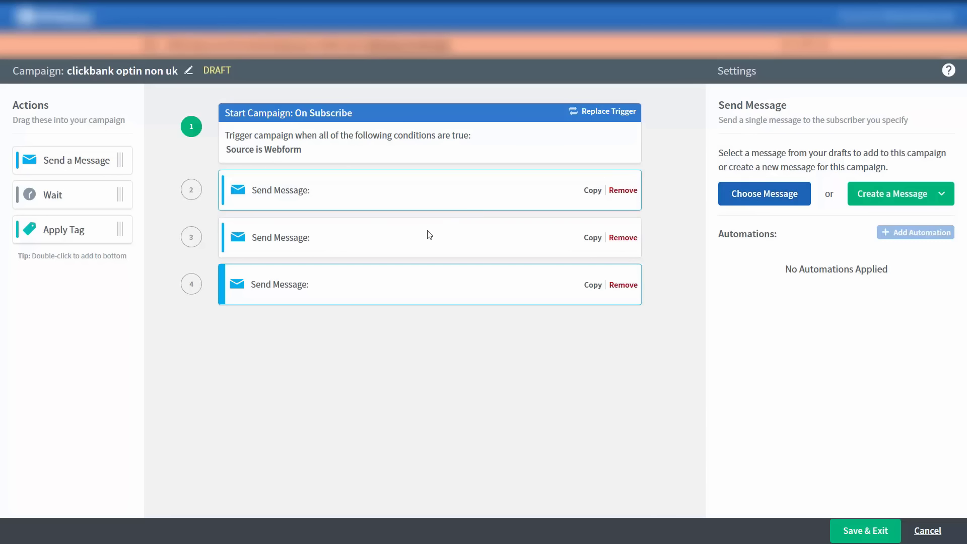
Assign the draft ending in "One Test" to the first Send Message action of the "clickbank optin non uk" campaign.
click(487, 205)
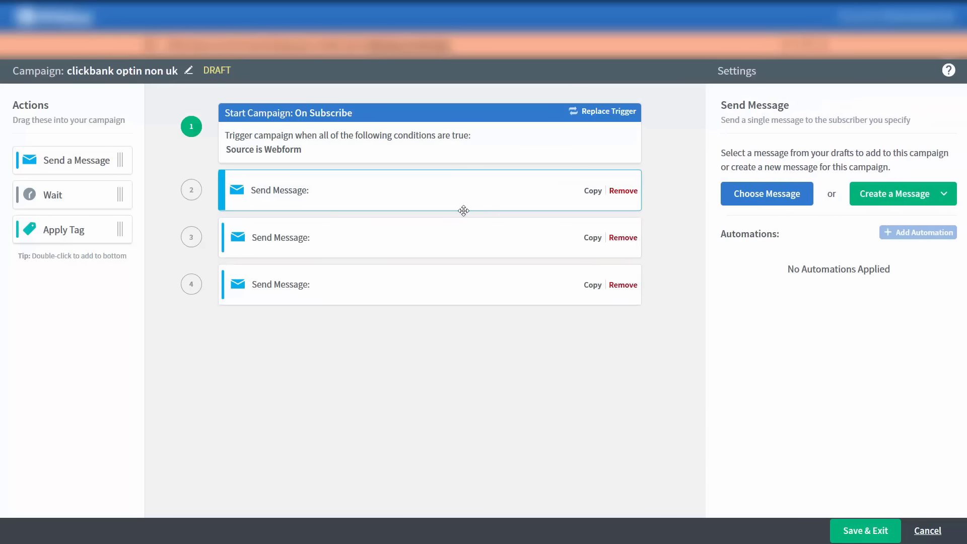
click(755, 196)
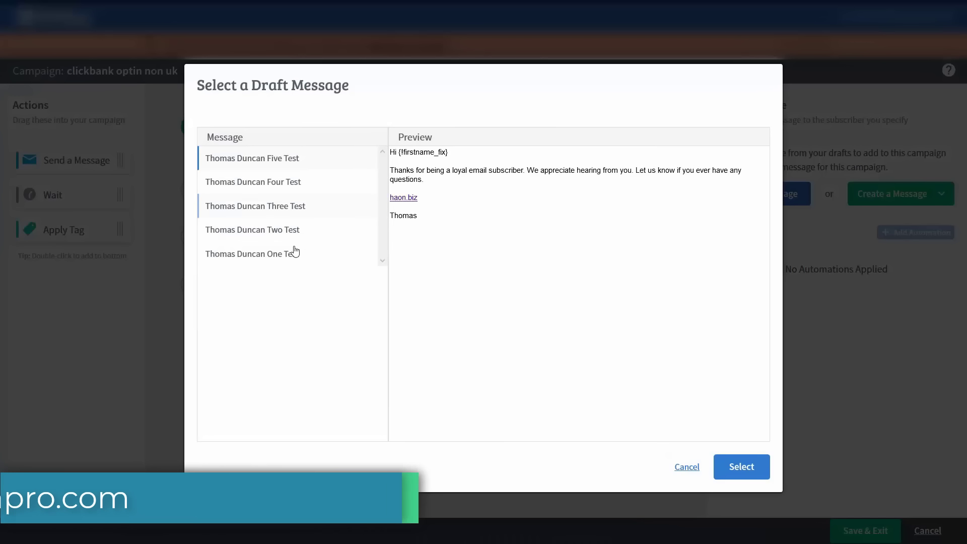
click(295, 253)
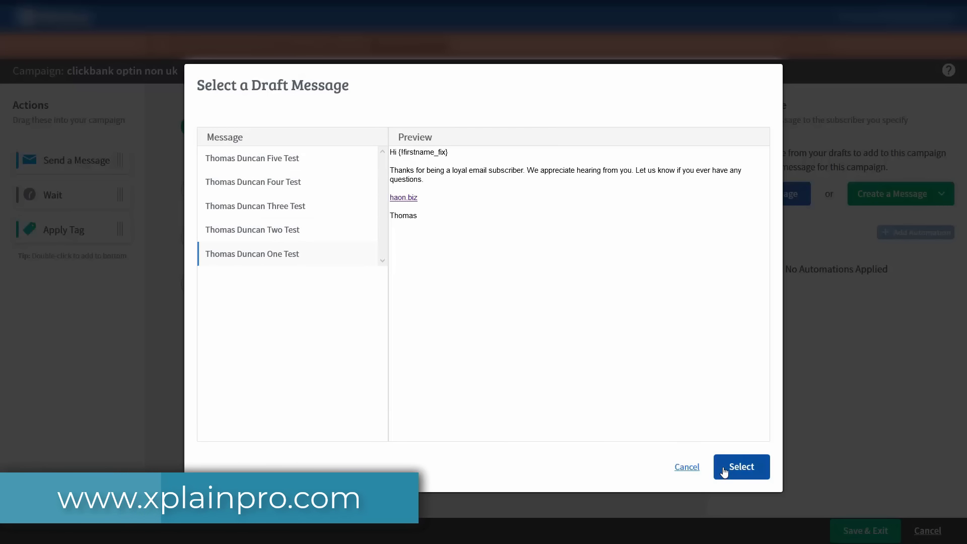
click(741, 467)
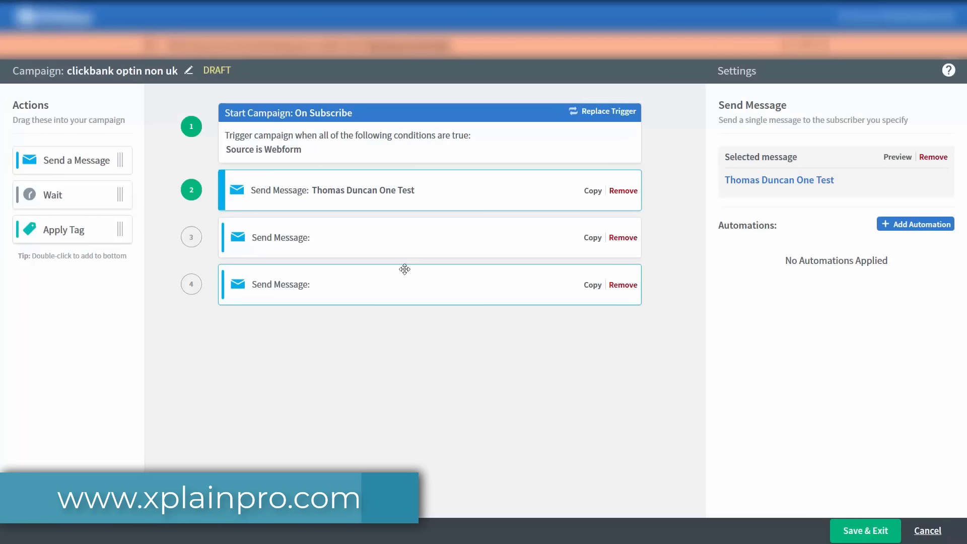
Assign the draft ending in "Two Test" to the second Send Message action of the campaign.
click(392, 241)
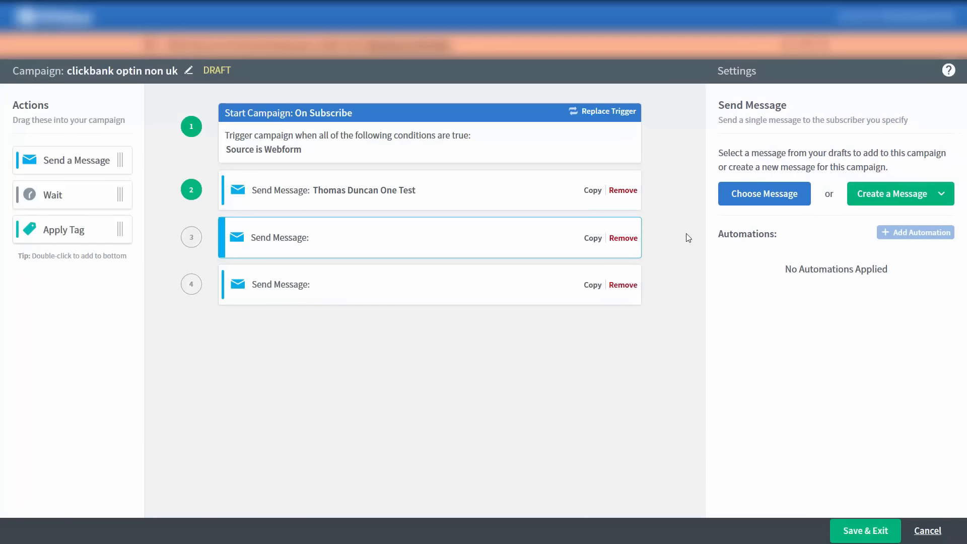
click(759, 199)
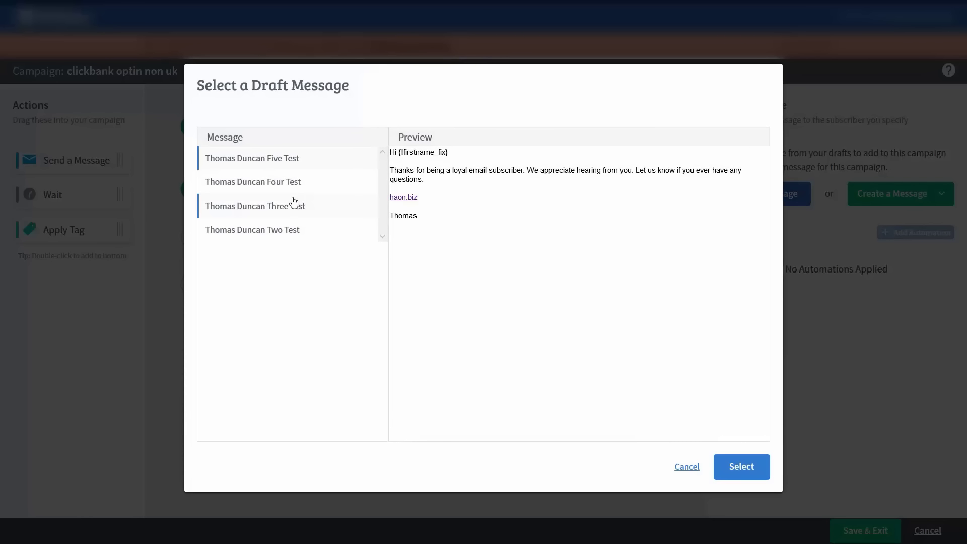
click(271, 229)
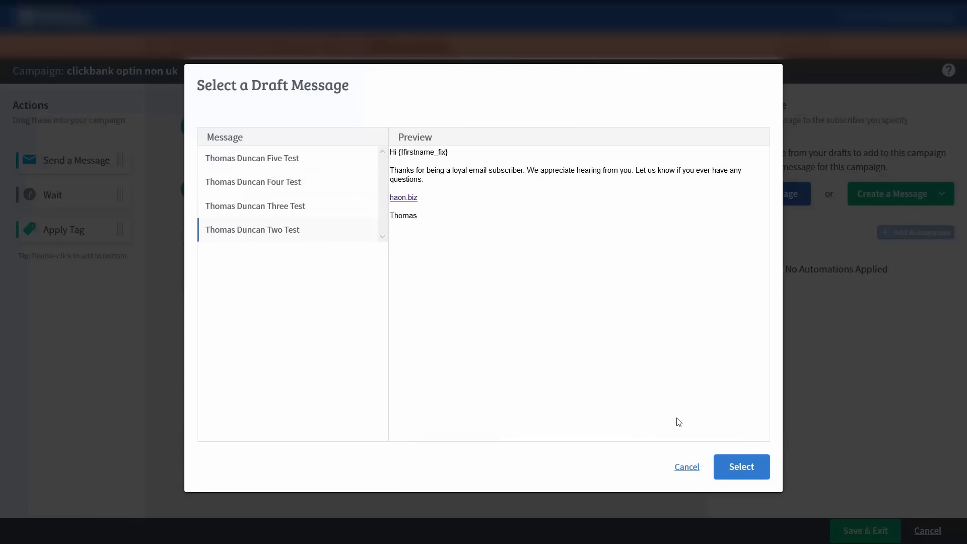
click(749, 473)
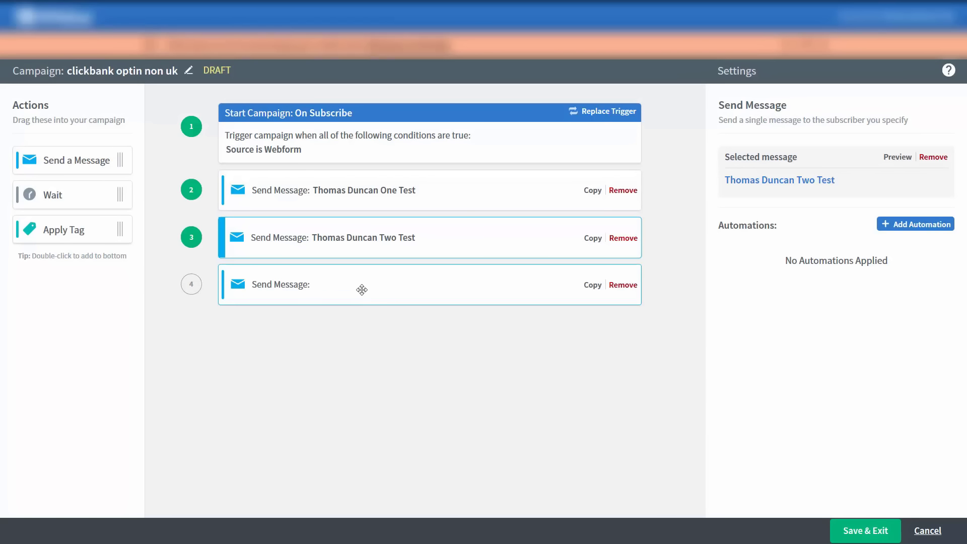
Assign the draft ending in "Three Test" to the third Send Message action of the campaign.
click(359, 287)
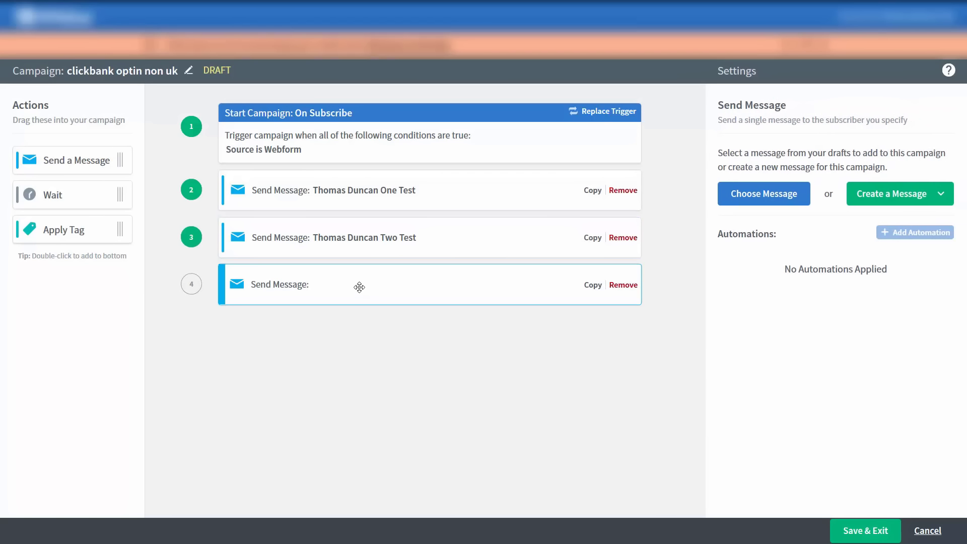
click(769, 194)
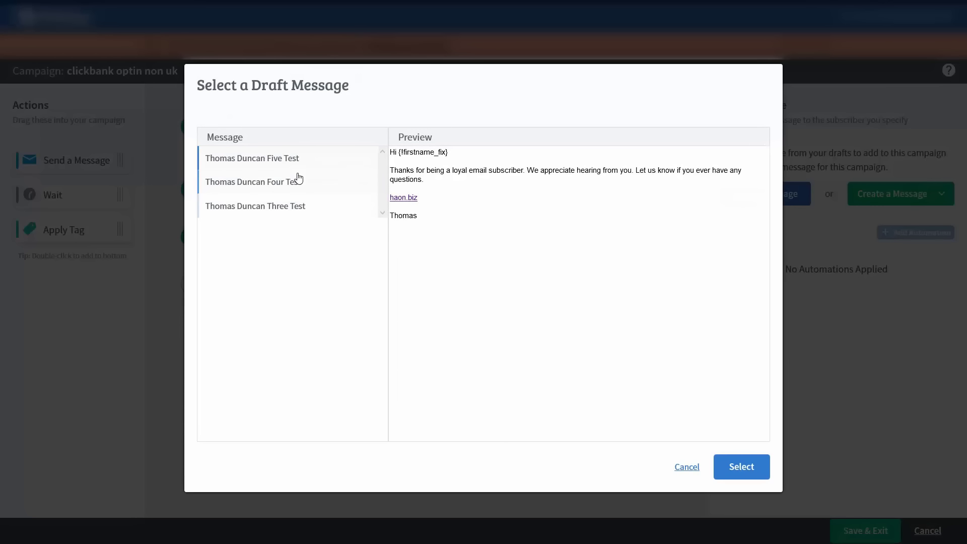
click(287, 203)
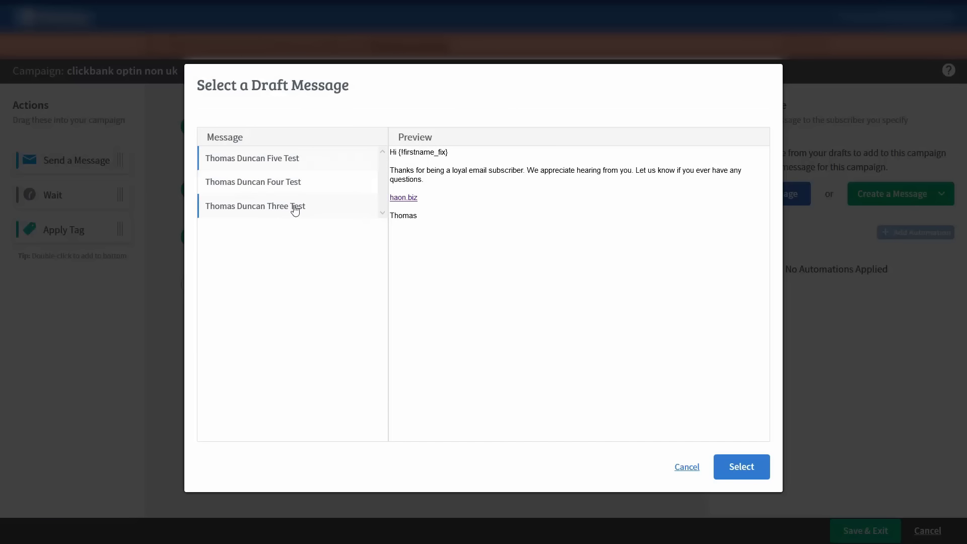
click(738, 469)
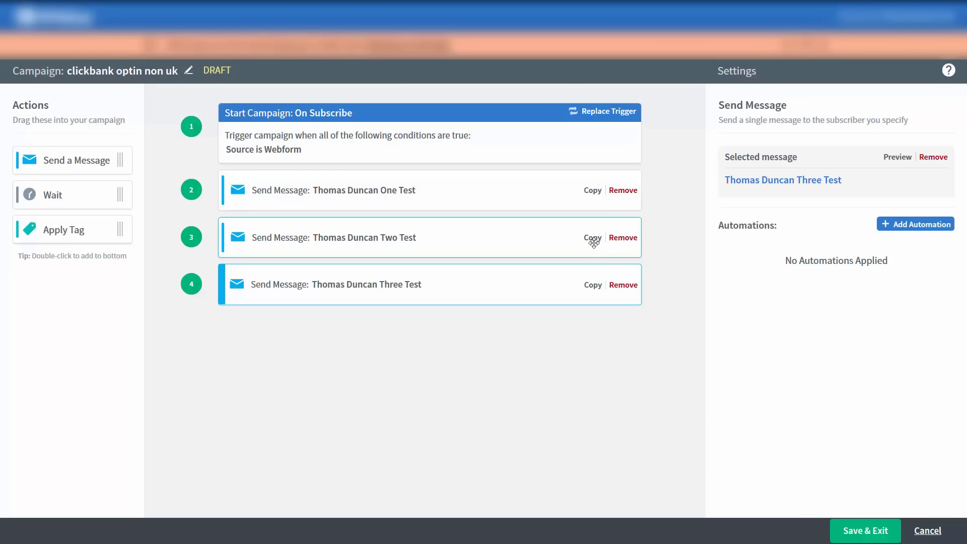
Add an automation to the first message that removes subscribers from the campaign when they open it, then save and exit.
click(495, 185)
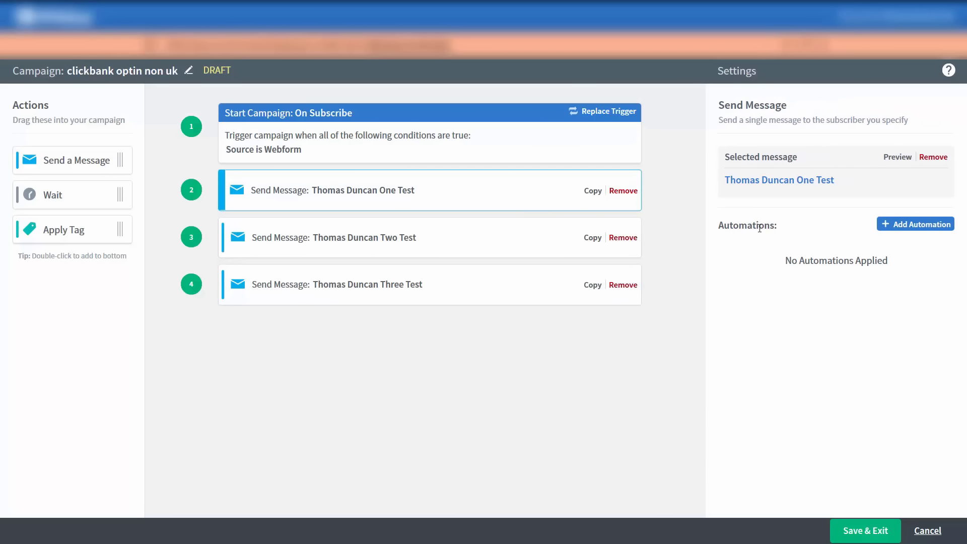
click(883, 229)
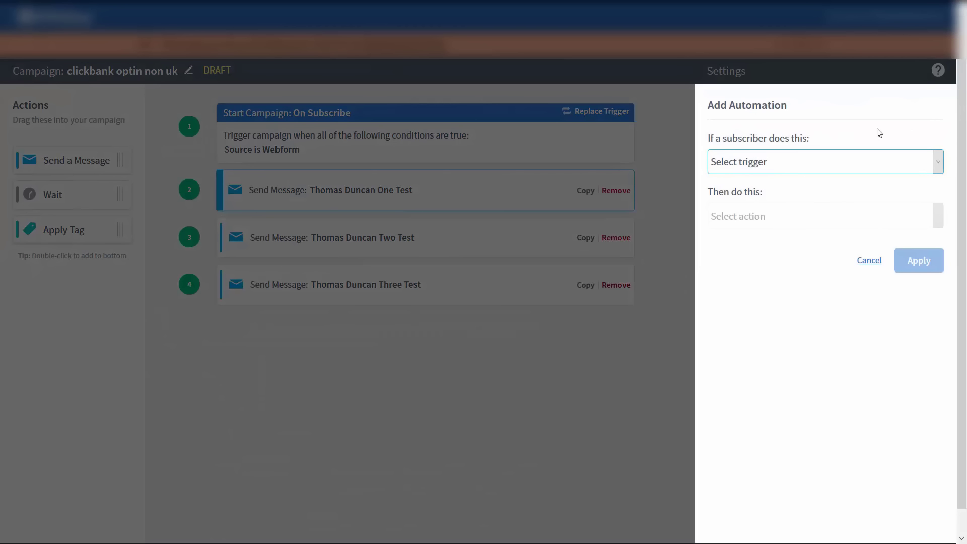
click(870, 260)
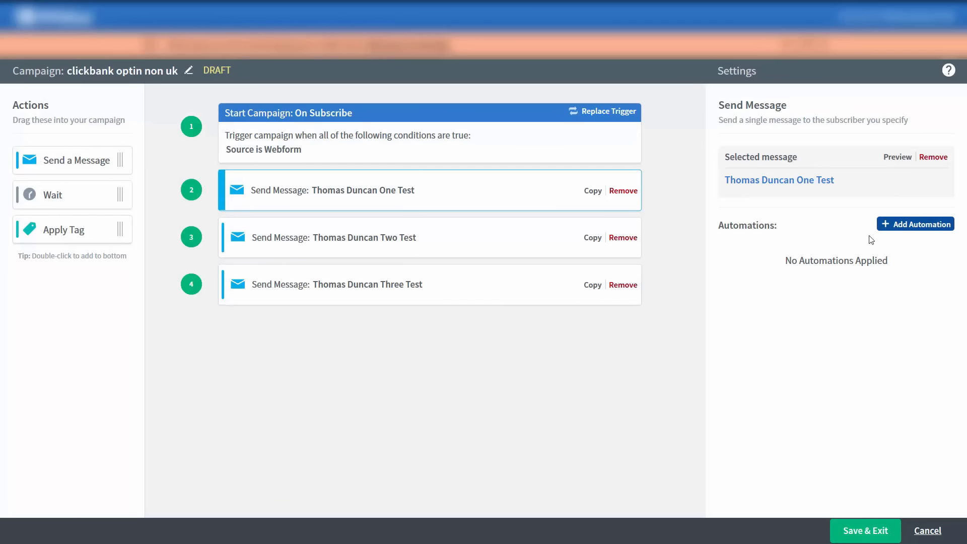
click(888, 228)
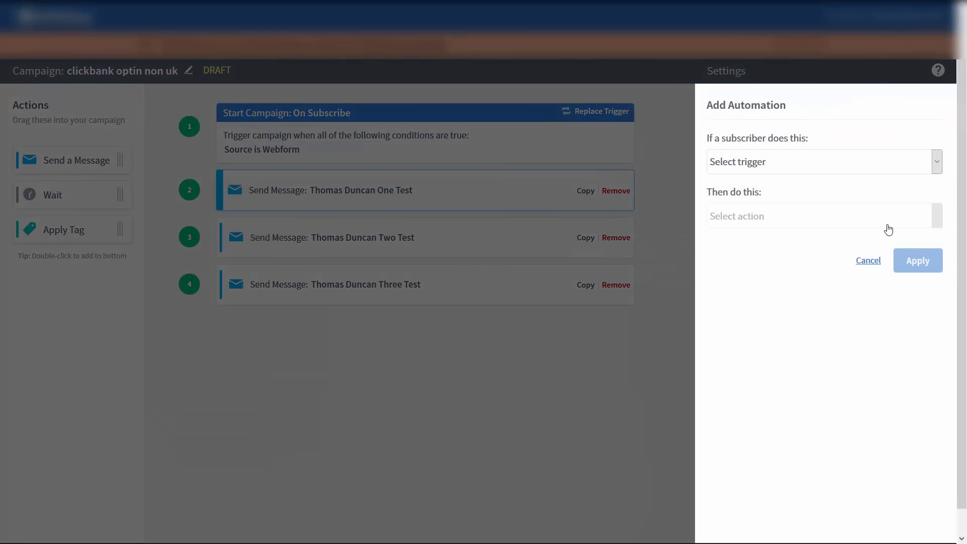
click(938, 162)
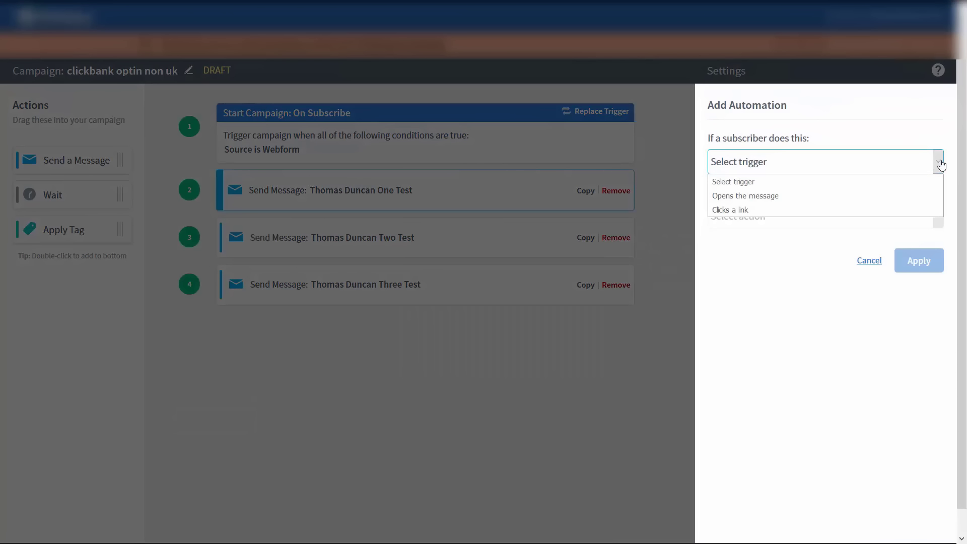
click(765, 201)
click(937, 212)
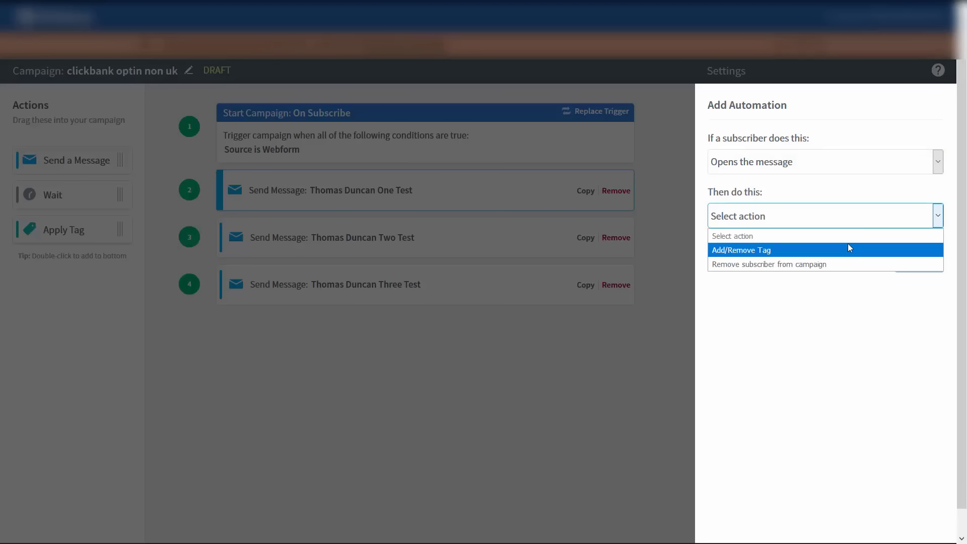
click(822, 264)
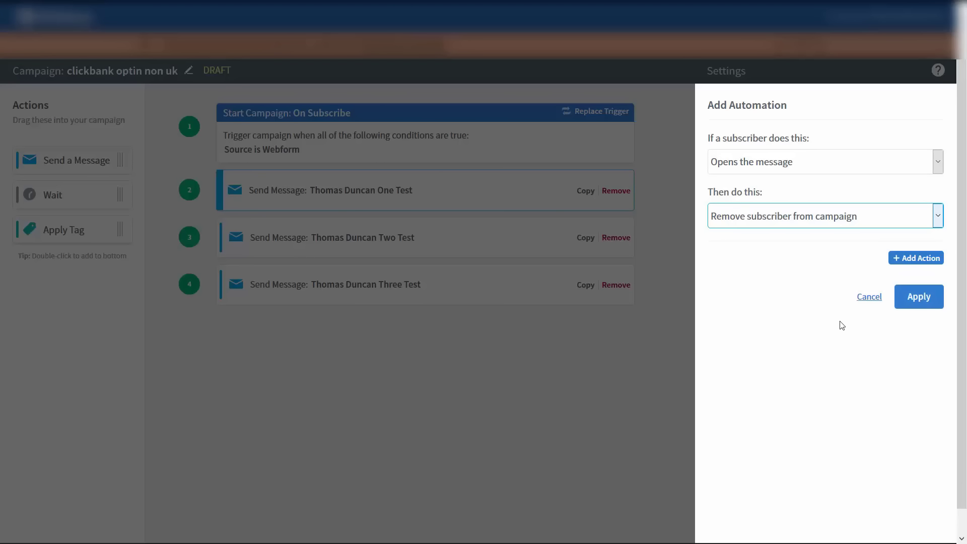
click(919, 297)
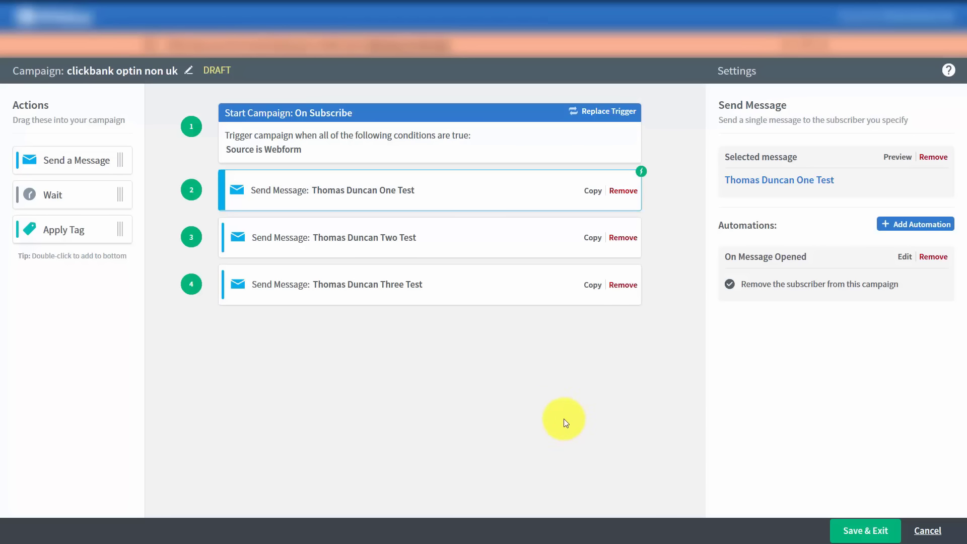
click(848, 534)
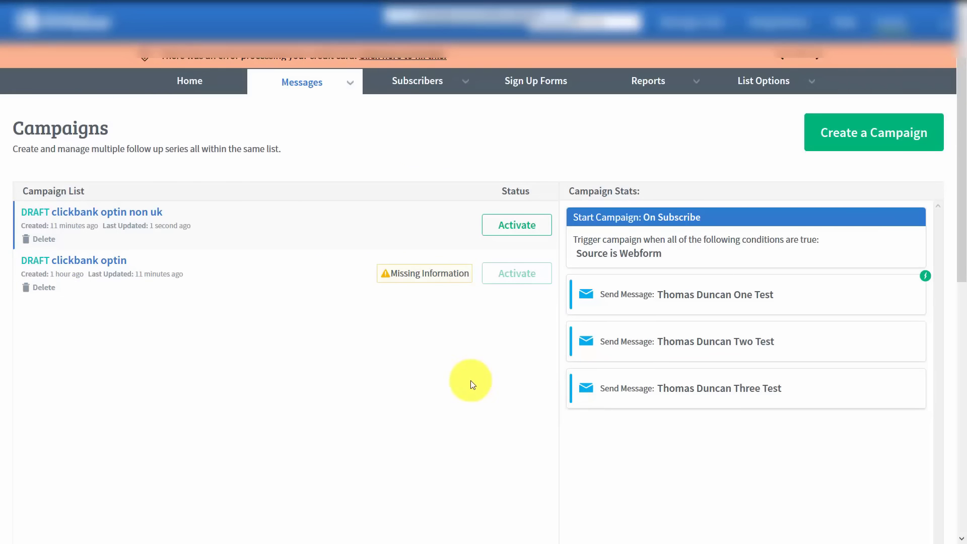
Open the "clickbank optin" campaign and add two Send a Message actions below its On Subscribe trigger.
click(91, 267)
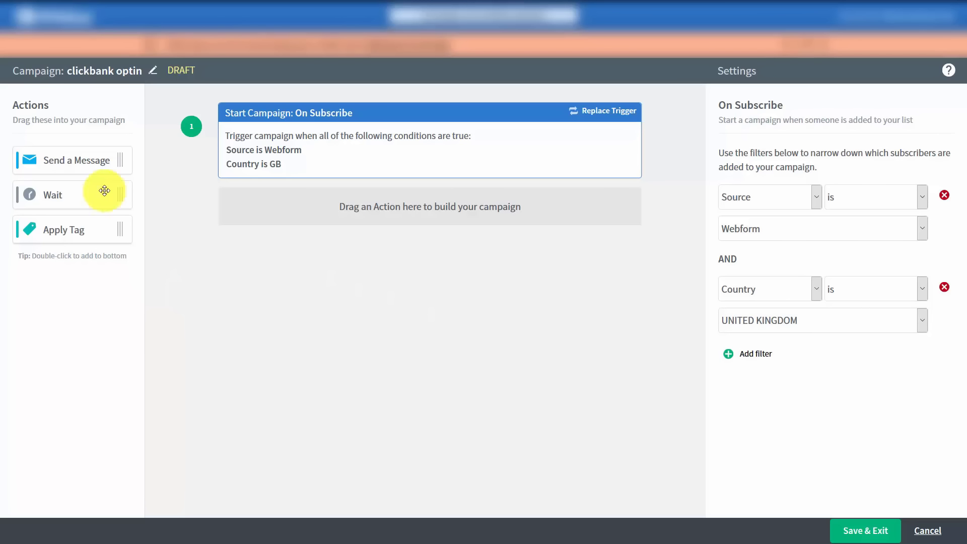
drag(75, 160, 345, 216)
drag(52, 158, 389, 217)
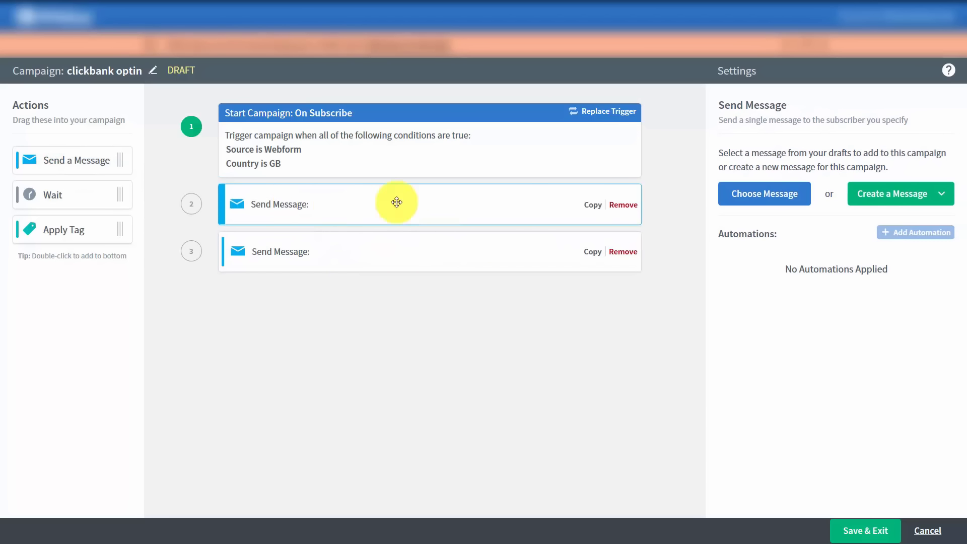
Assign the draft ending in "Four Test" to the first Send Message action of the "clickbank optin" campaign.
click(763, 199)
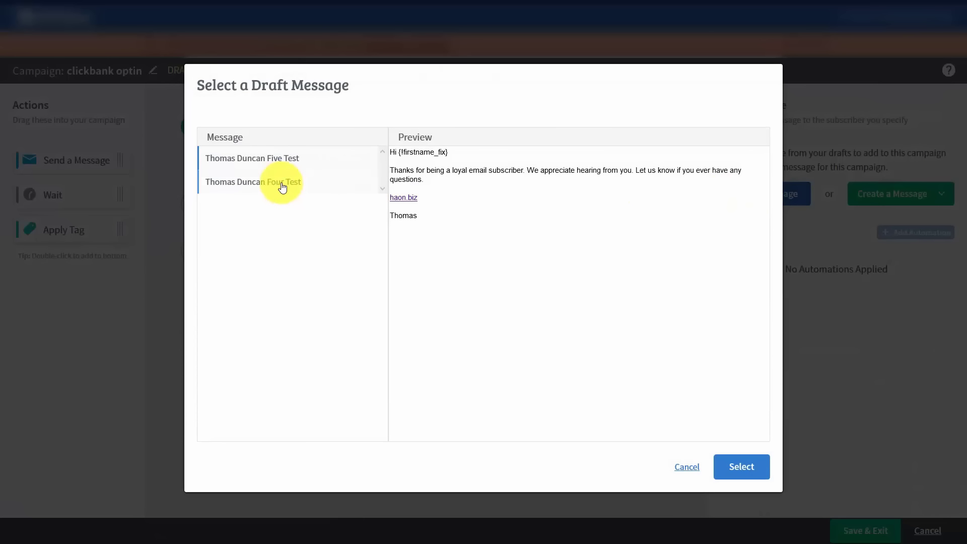
click(283, 188)
click(740, 466)
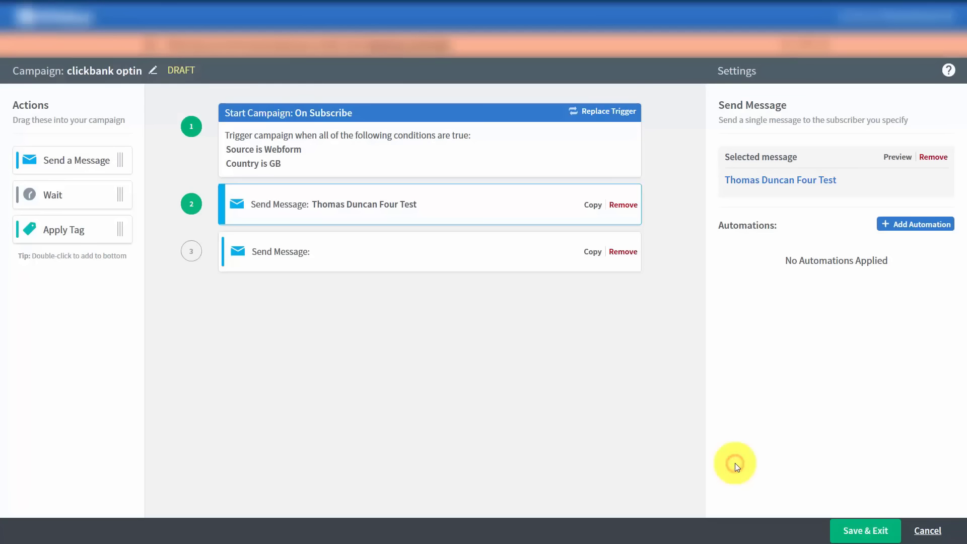
Assign the draft ending in "Five Test" to the second Send Message action of the "clickbank optin" campaign.
click(391, 255)
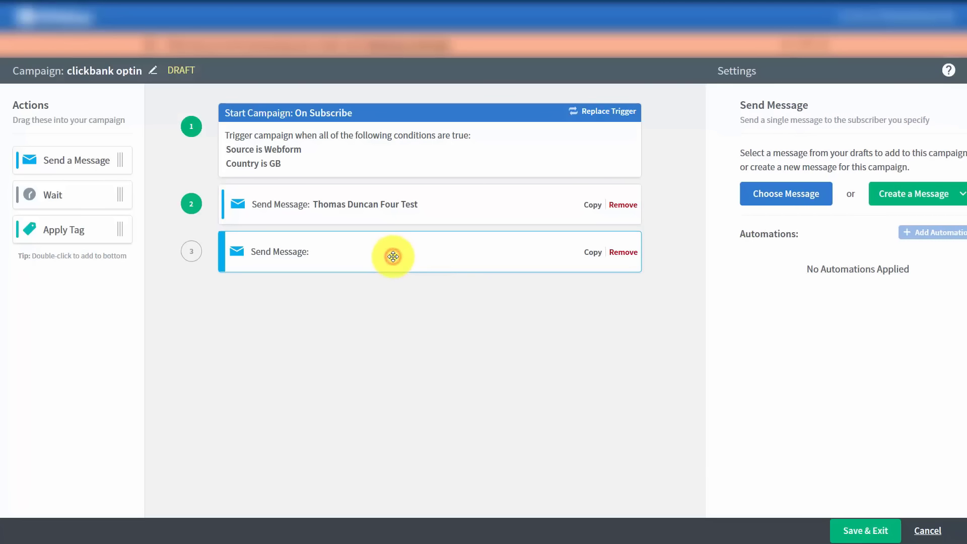
click(777, 201)
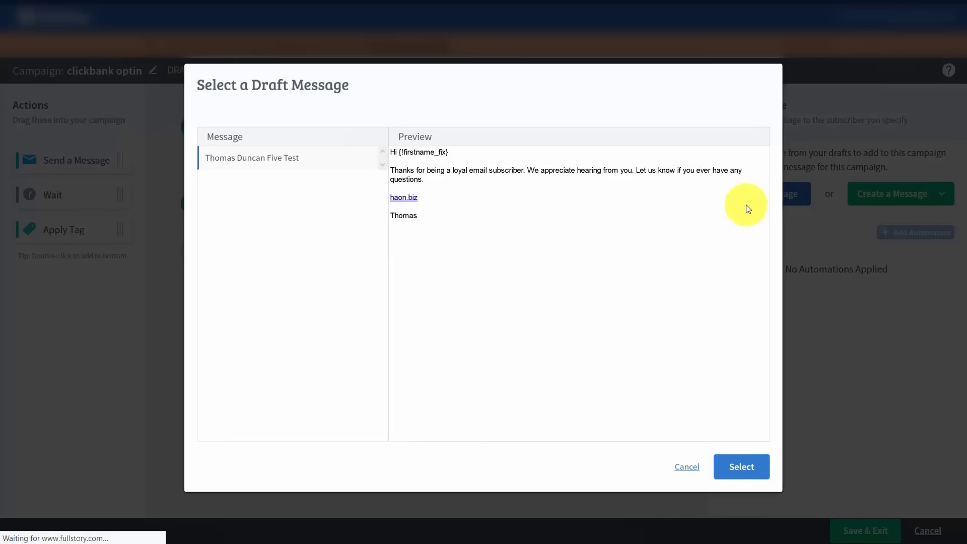
click(739, 466)
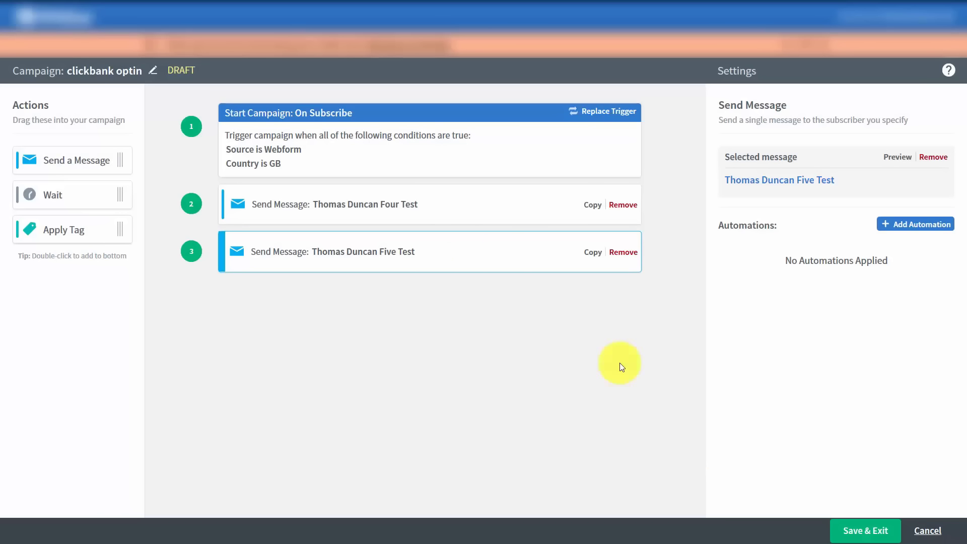
Set up an automation on the first message that adds the tag "intersted in cb products" when a subscriber clicks a link.
click(400, 204)
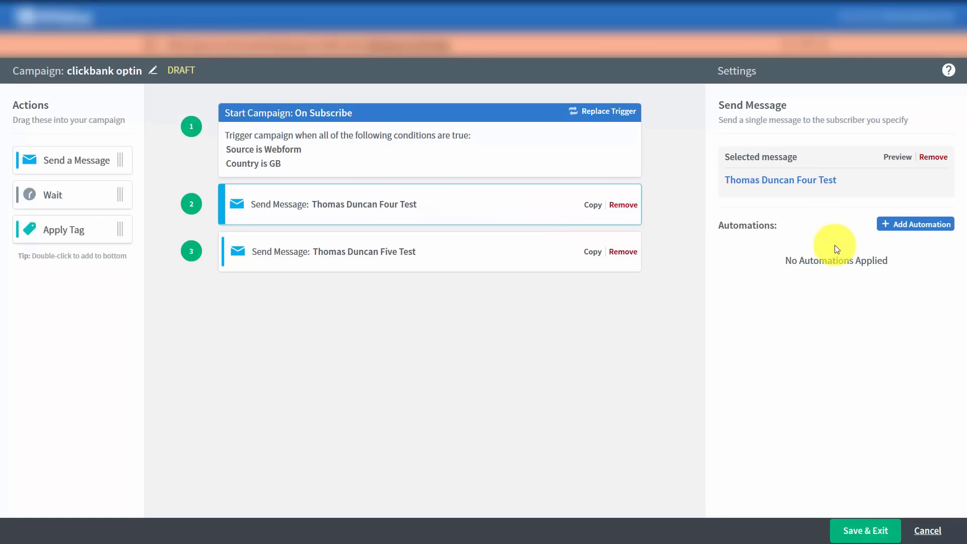
click(884, 225)
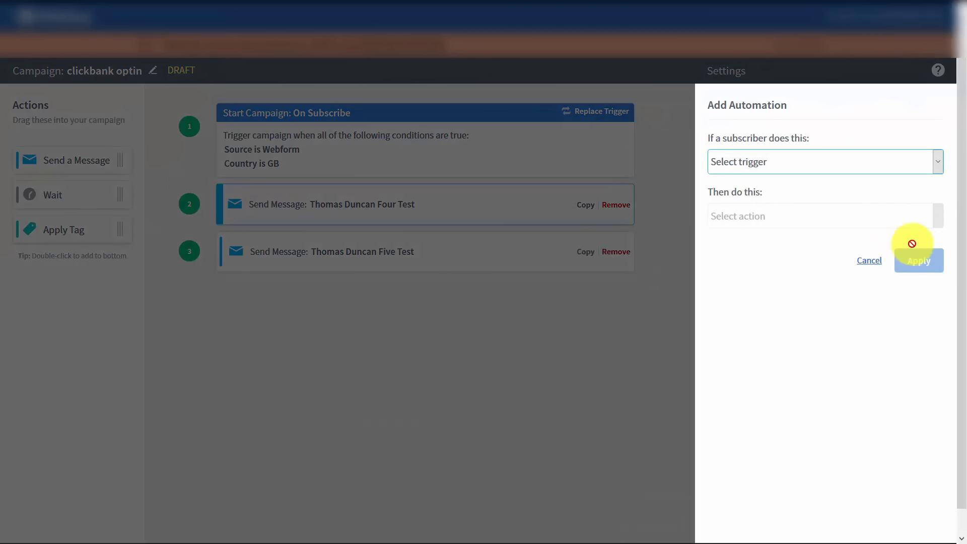
click(931, 166)
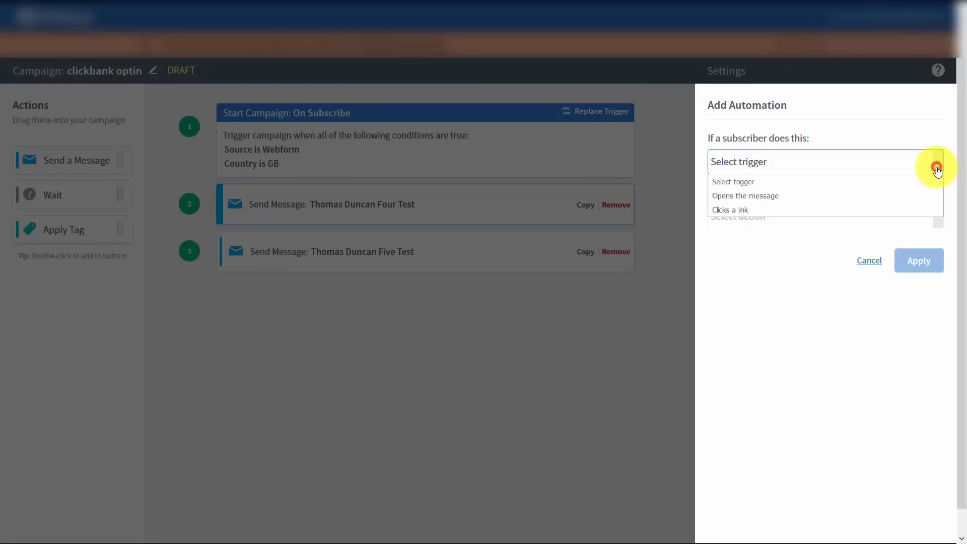
click(803, 207)
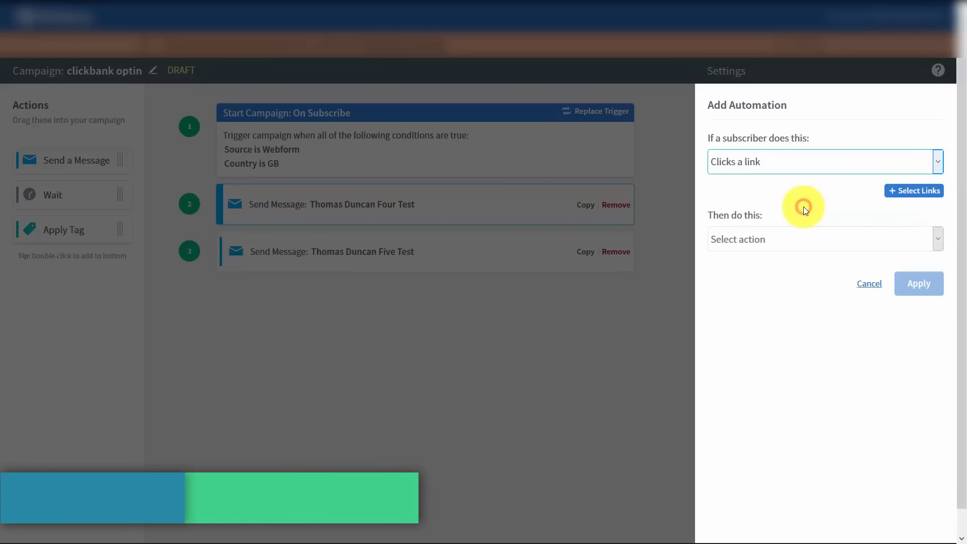
click(937, 240)
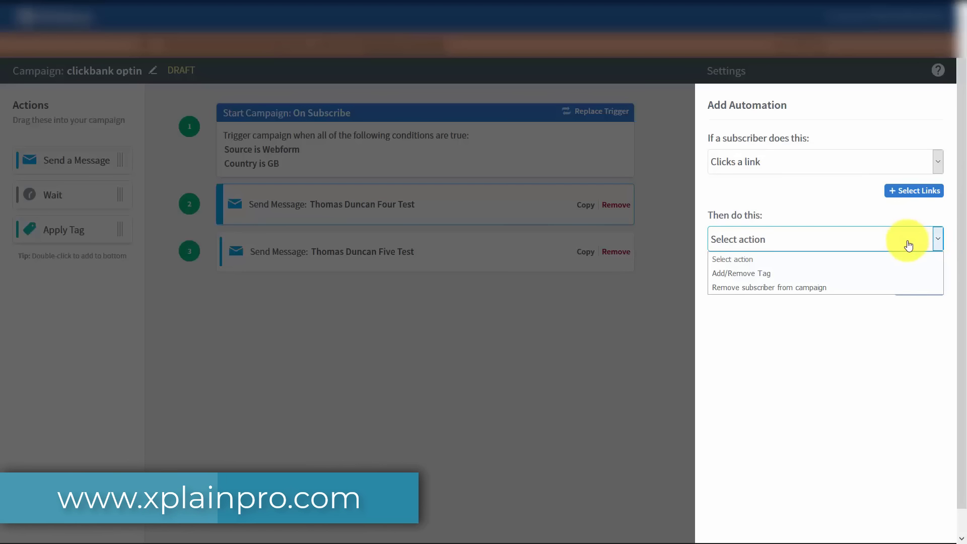
click(880, 273)
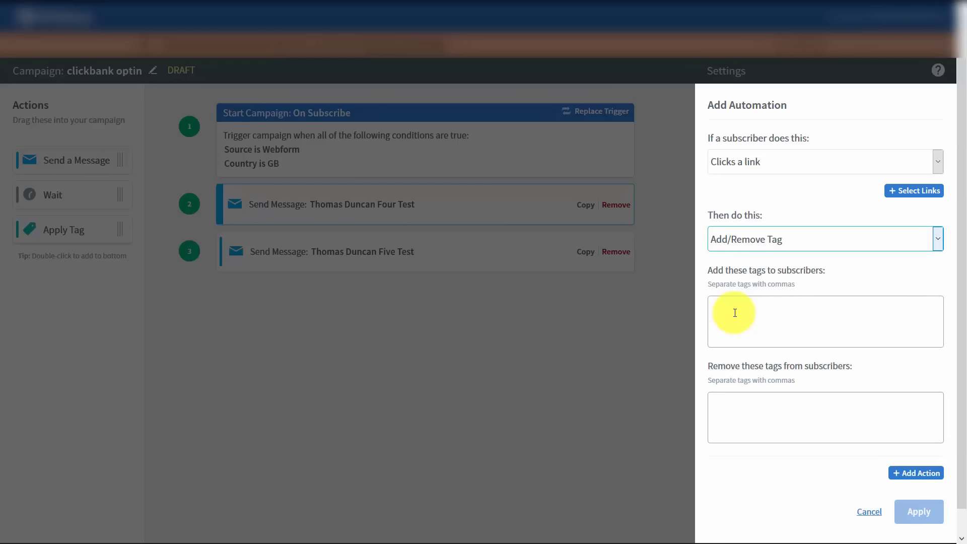
click(735, 312)
text(intersted in cb products)
click(864, 171)
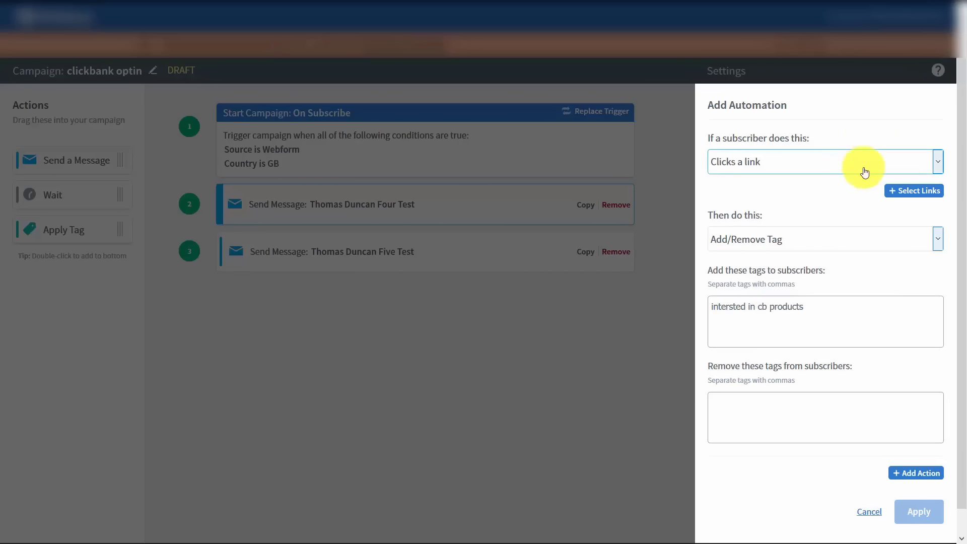
click(910, 189)
click(725, 167)
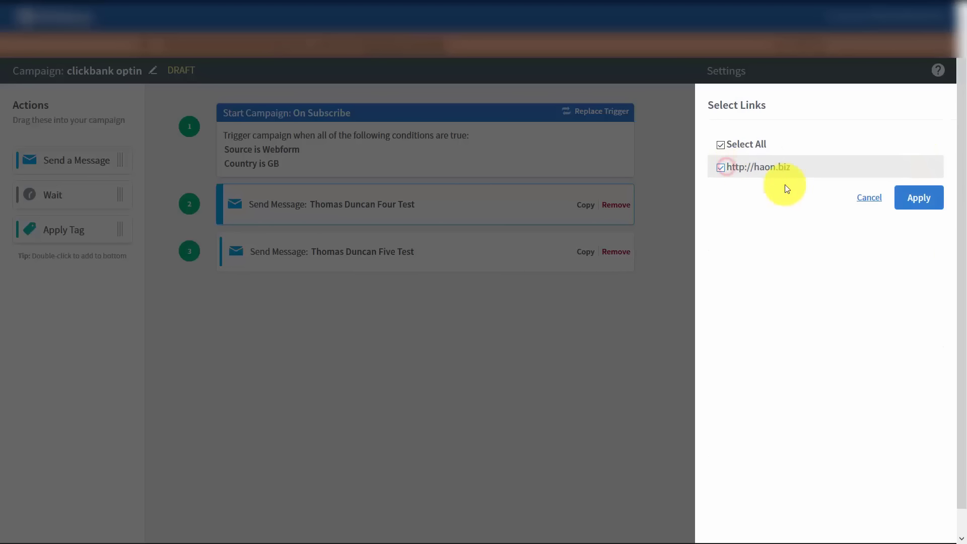
click(918, 198)
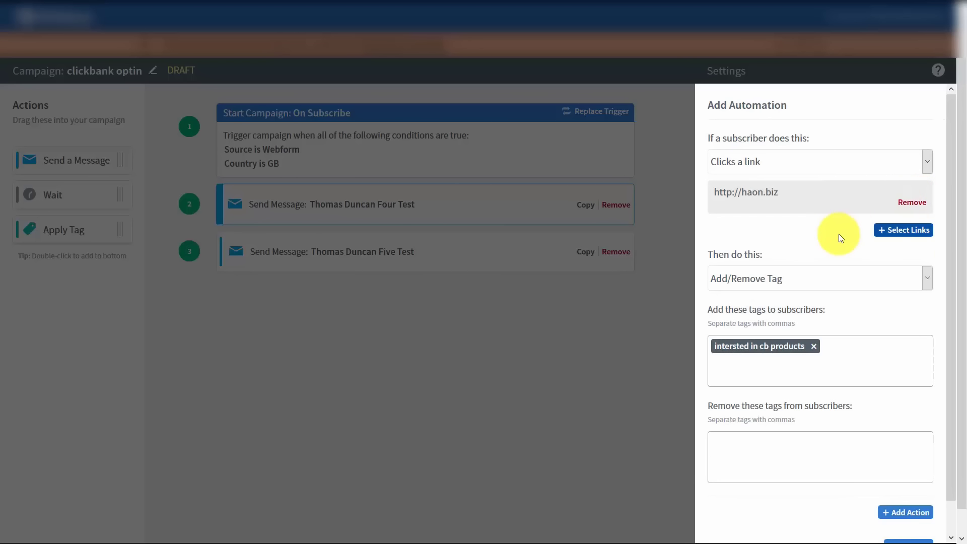
scroll(838, 234, down, 1)
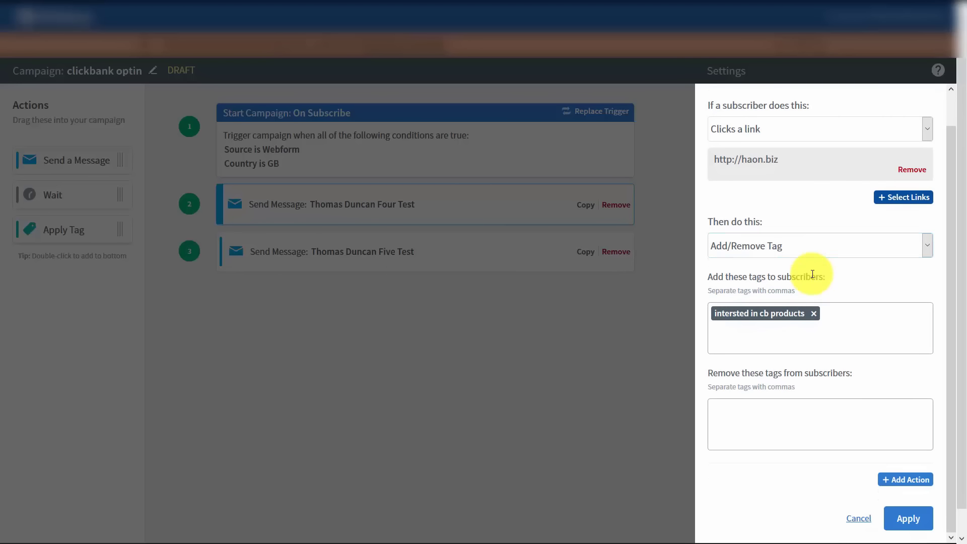
click(897, 520)
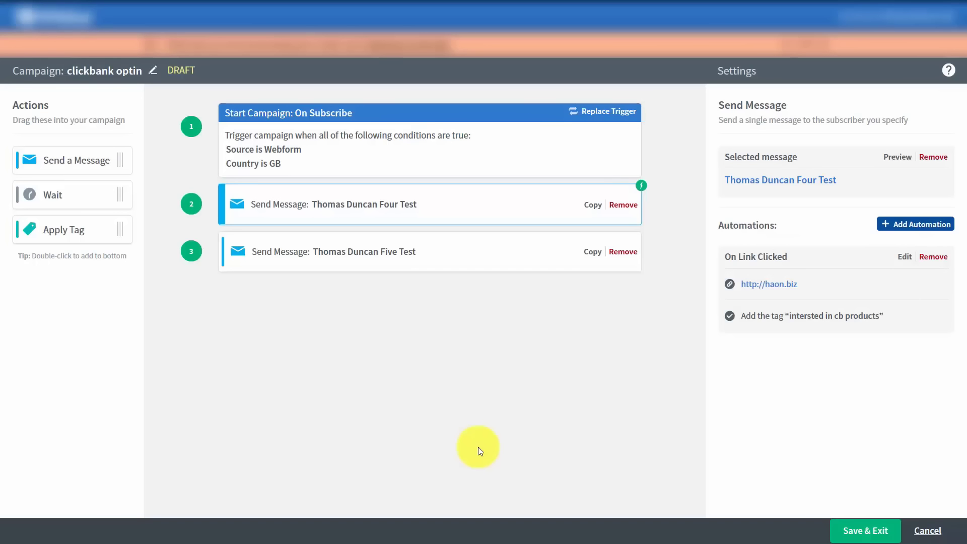
click(388, 251)
click(916, 224)
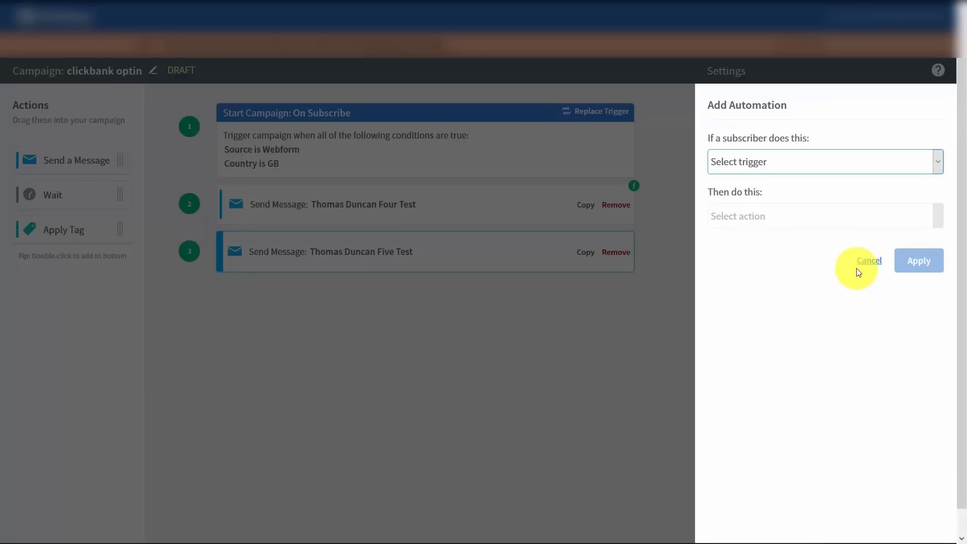
click(936, 162)
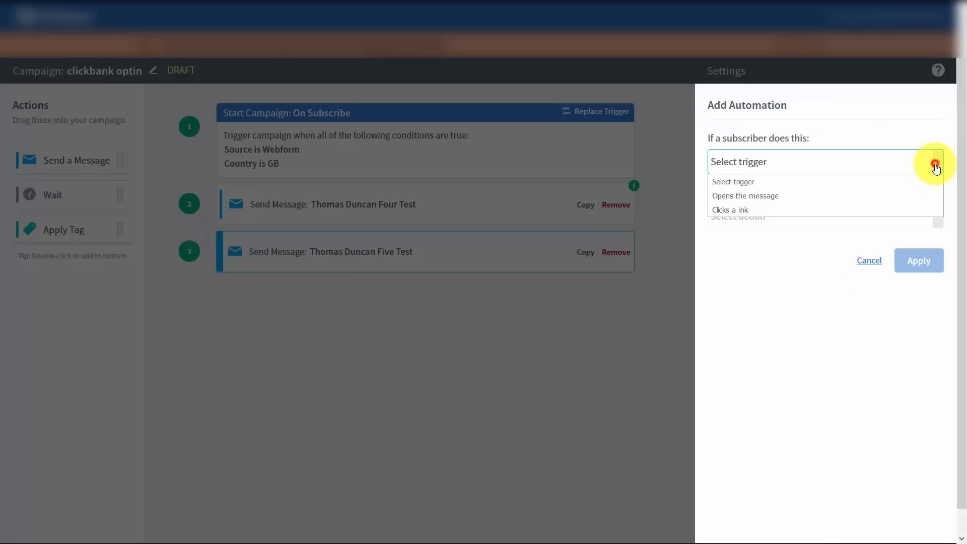
click(741, 210)
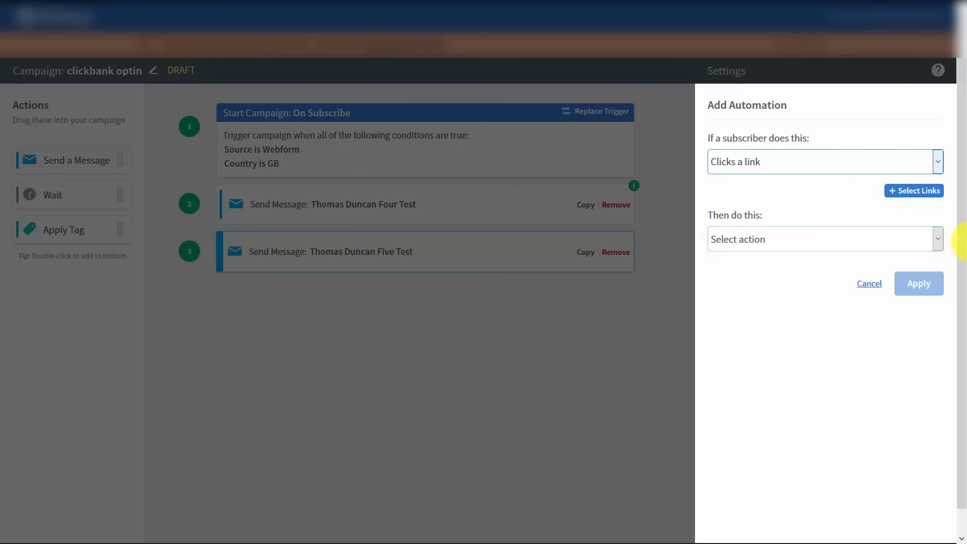
click(934, 238)
click(796, 274)
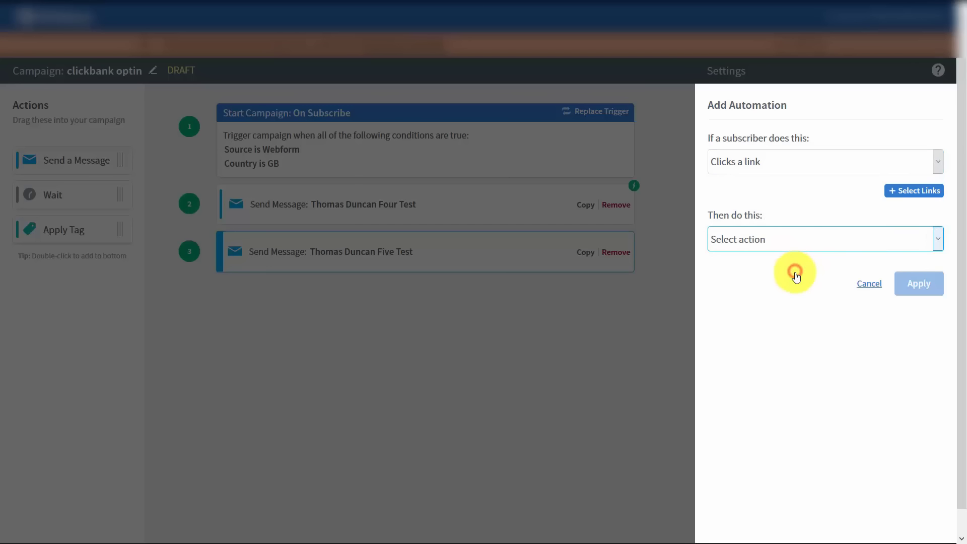
click(743, 308)
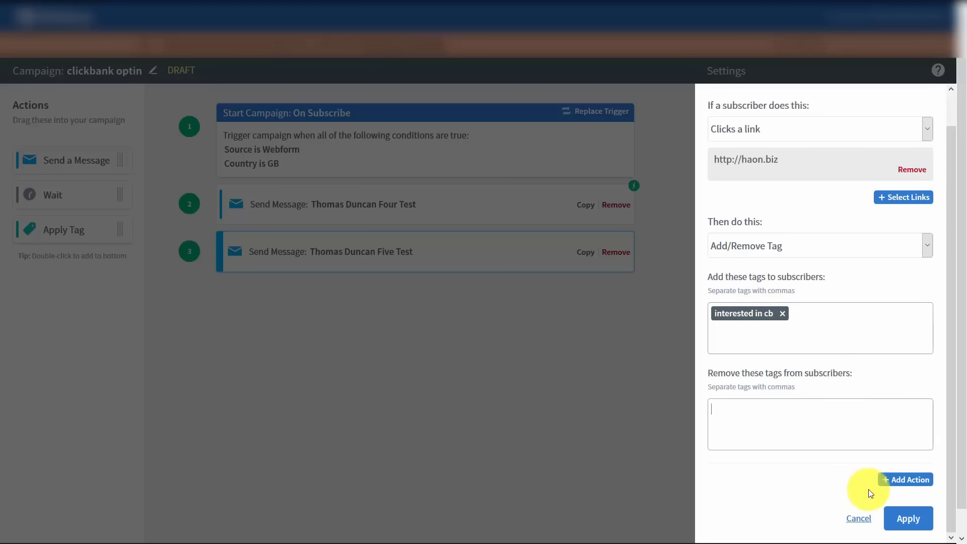
click(906, 518)
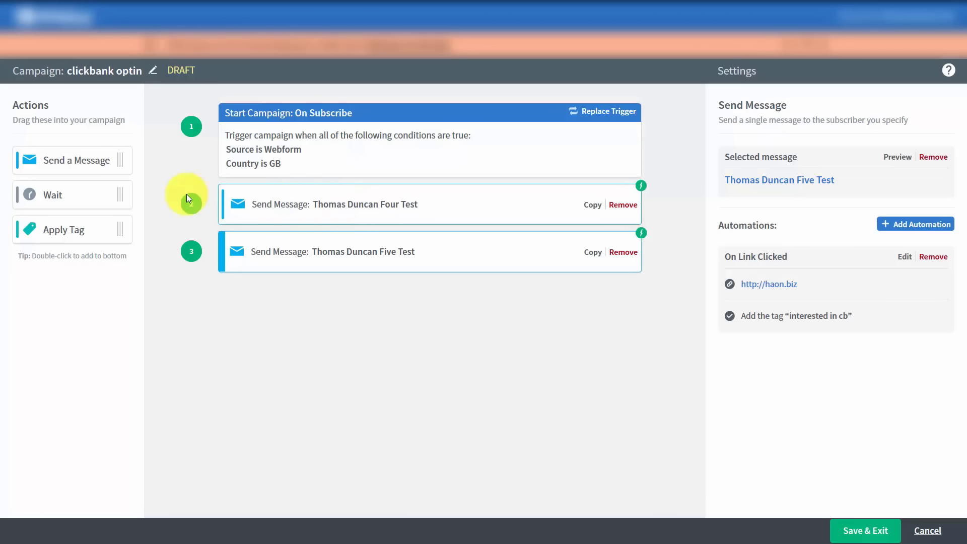
Insert a 4-day wait between the two messages without a custom send window, then save and exit the campaign.
drag(41, 196, 402, 251)
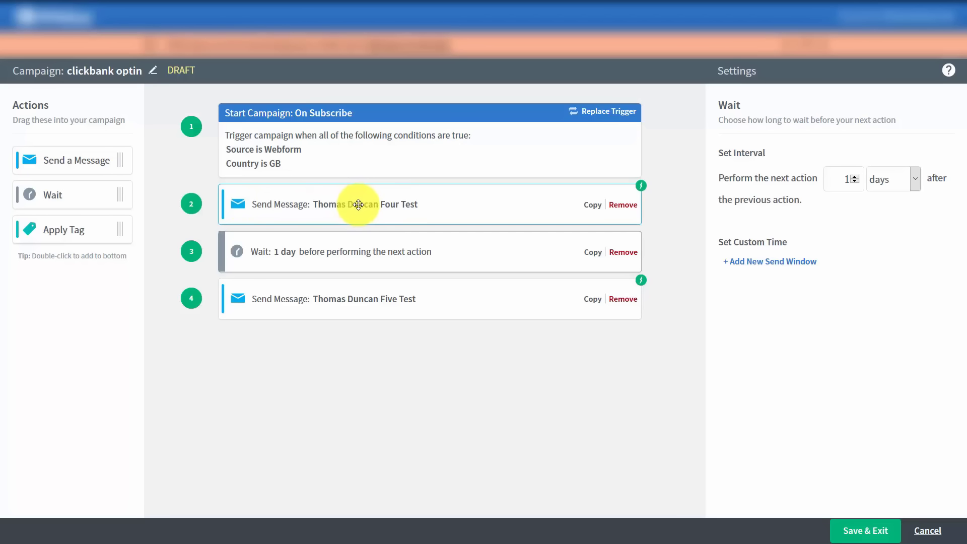
click(856, 176)
click(856, 176)
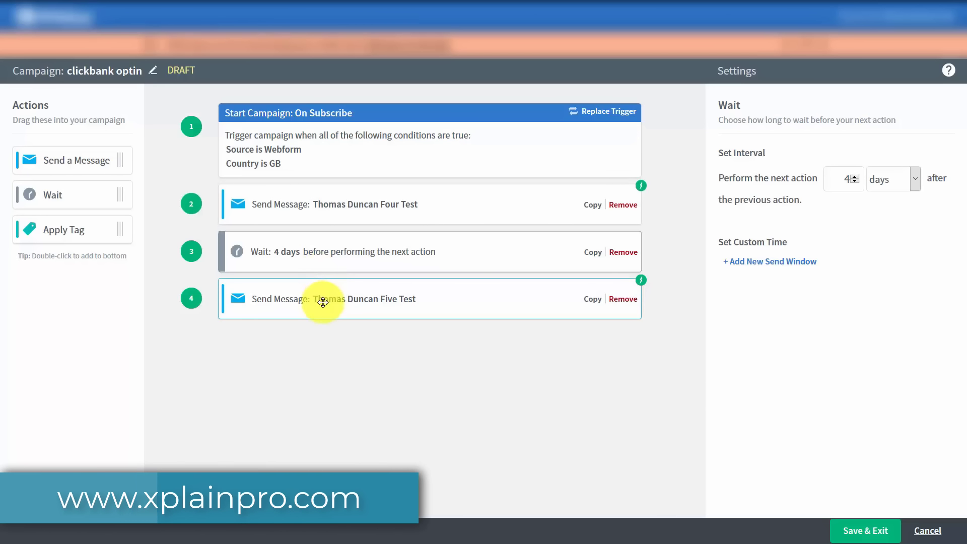
click(744, 261)
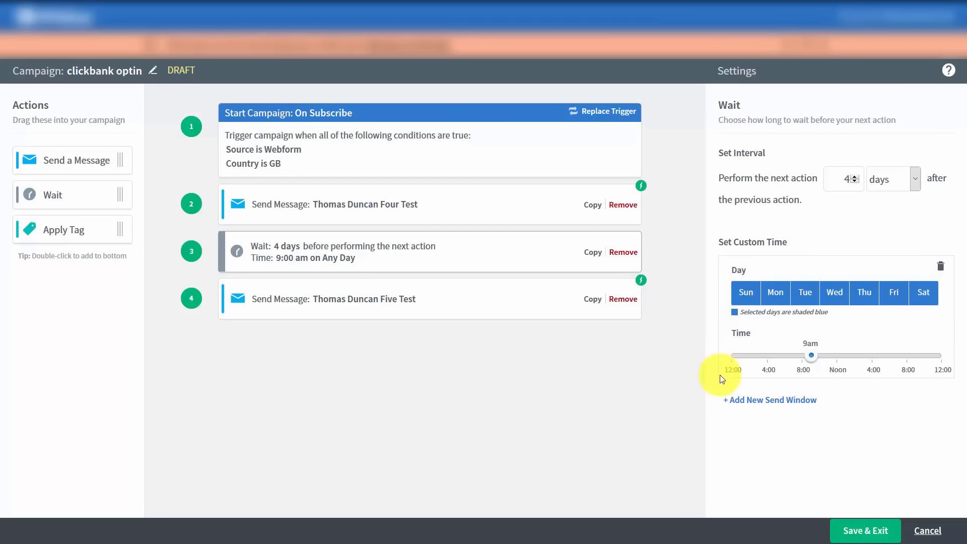
click(940, 266)
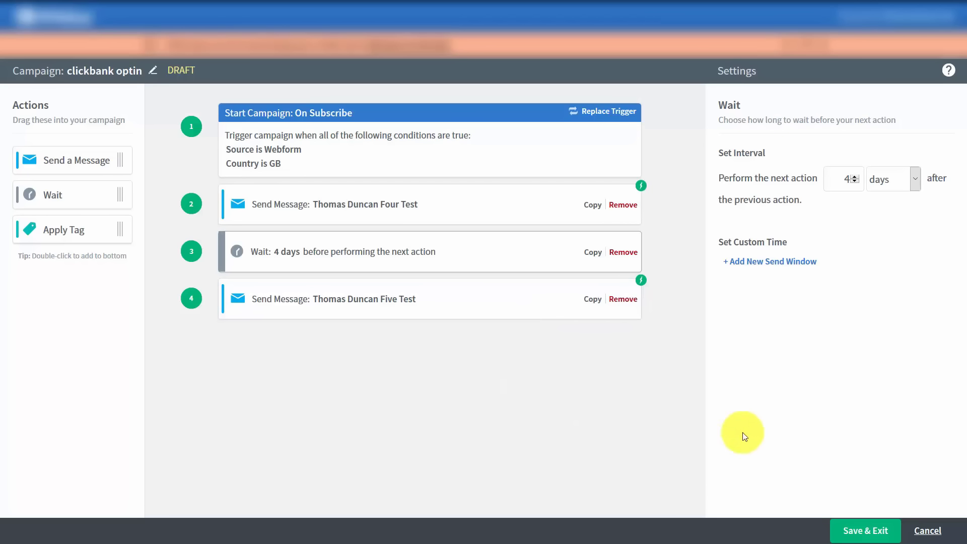
click(850, 532)
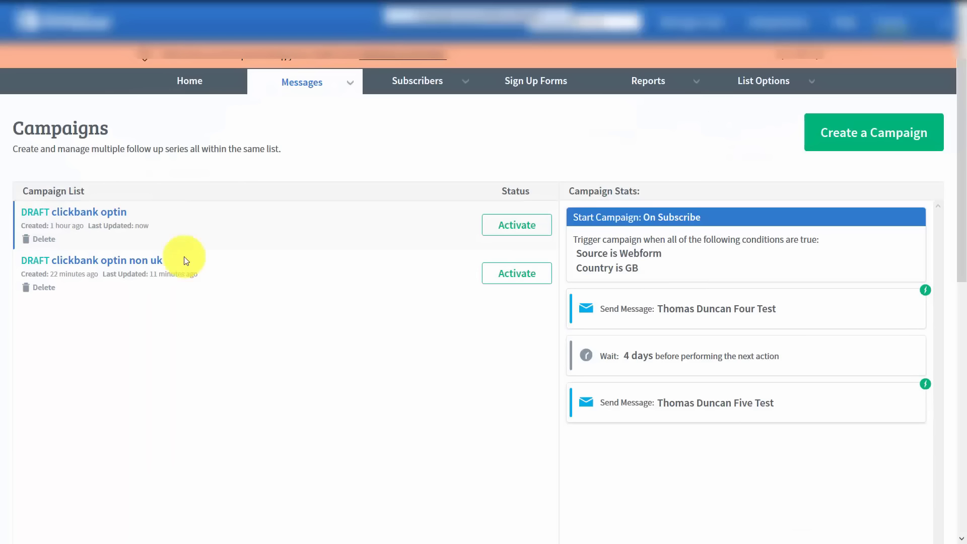
Open the "clickbank optin non uk" campaign and insert a 1-day wait after each of its three messages.
click(133, 263)
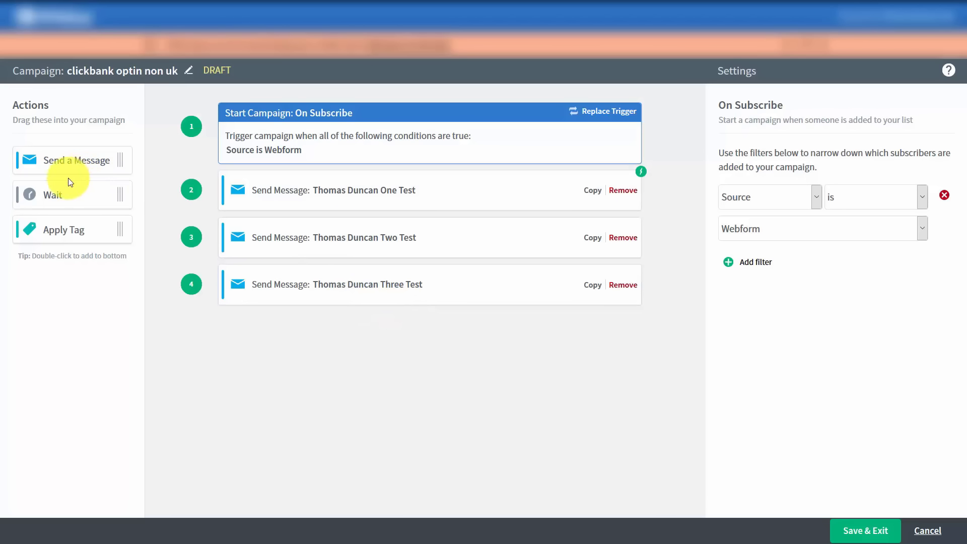
drag(52, 192, 319, 224)
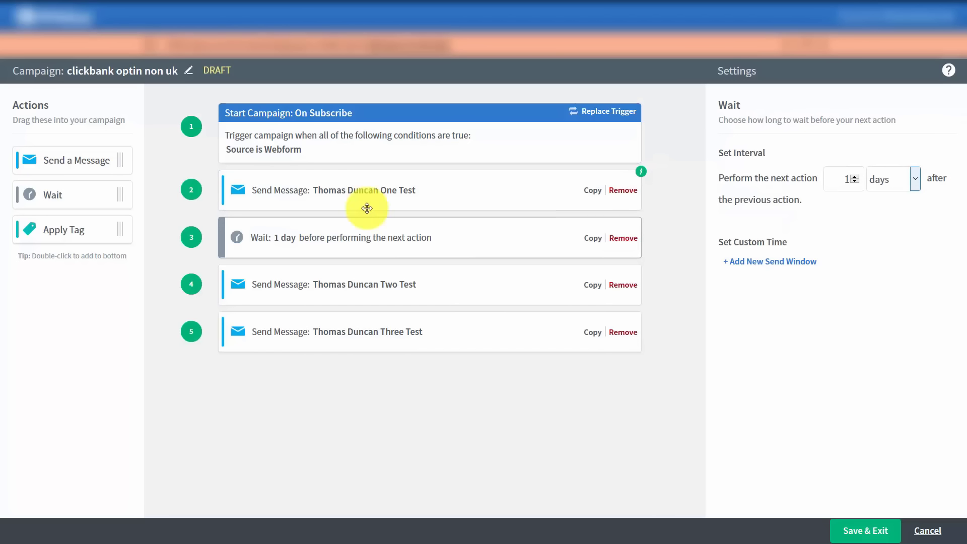
drag(50, 195, 341, 329)
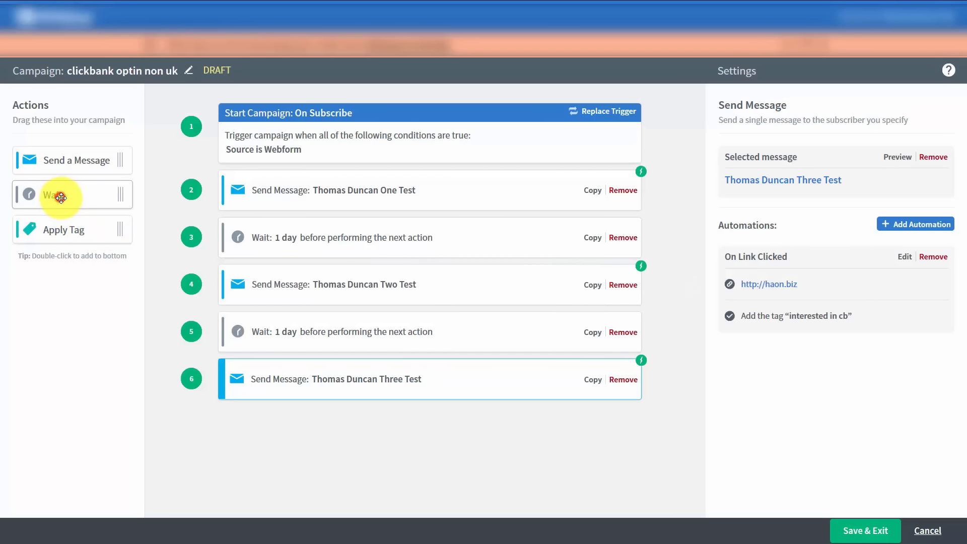
drag(61, 197, 347, 436)
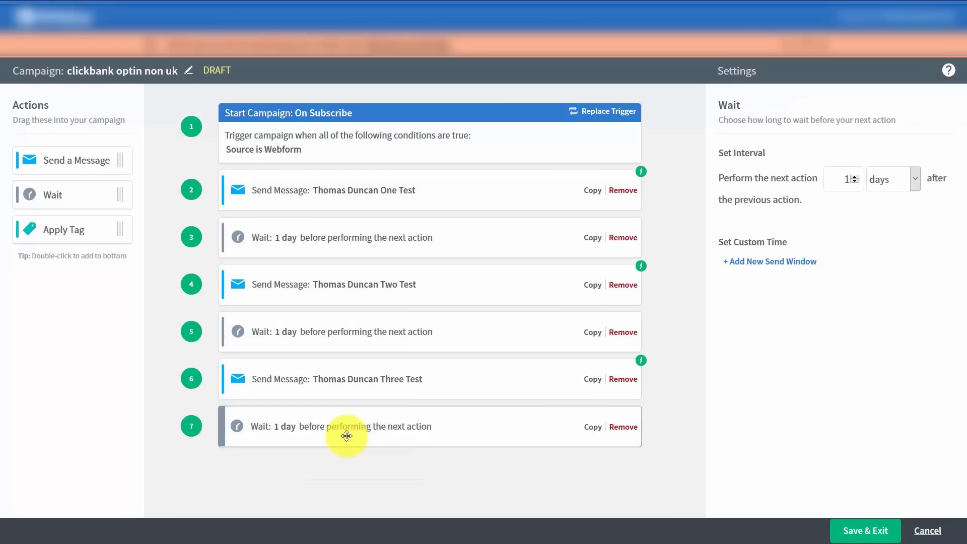
End the campaign with an Apply Tag action that adds the tag "permanent" and removes the tag "cb prospects".
drag(59, 227, 343, 492)
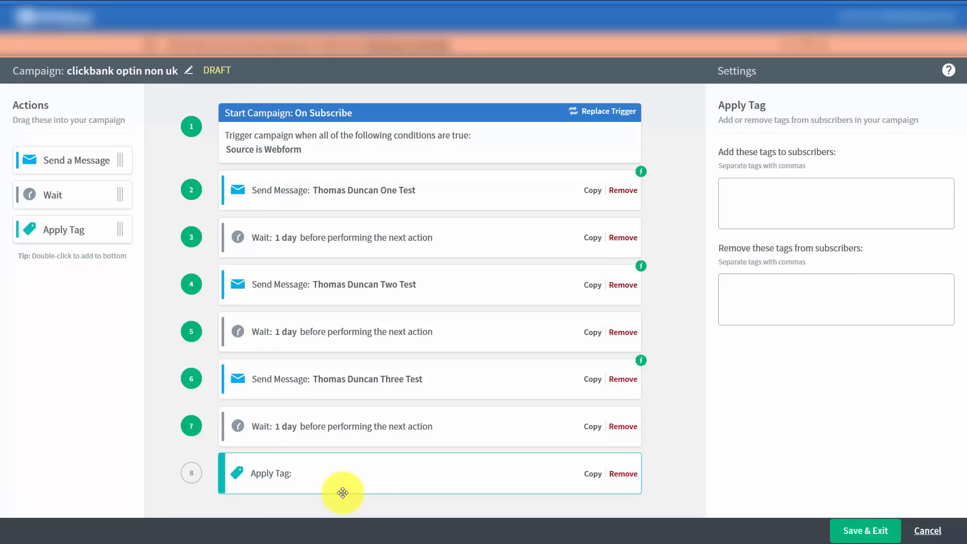
click(742, 190)
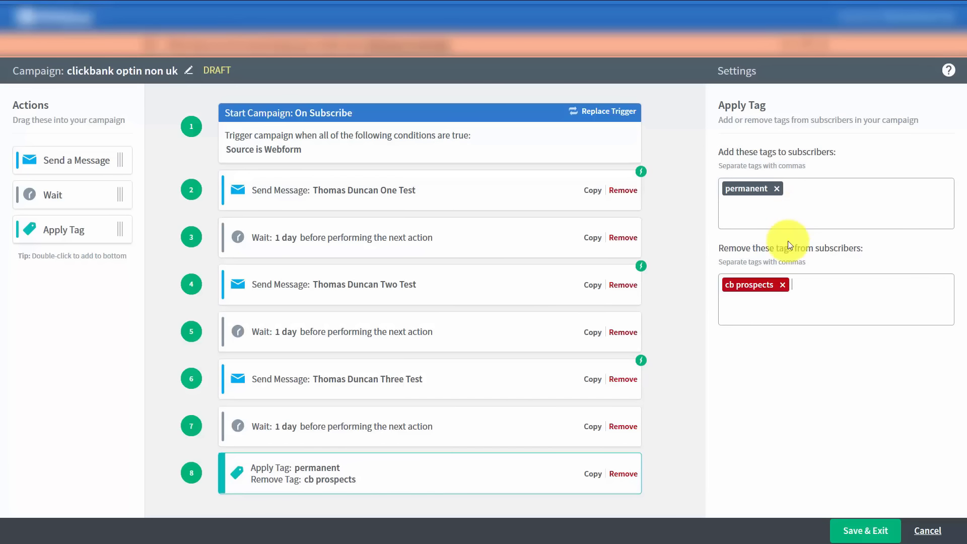
Save and exit this campaign, and append a 1-day wait and an Apply Tag action to the end of the "clickbank optin" campaign.
click(857, 537)
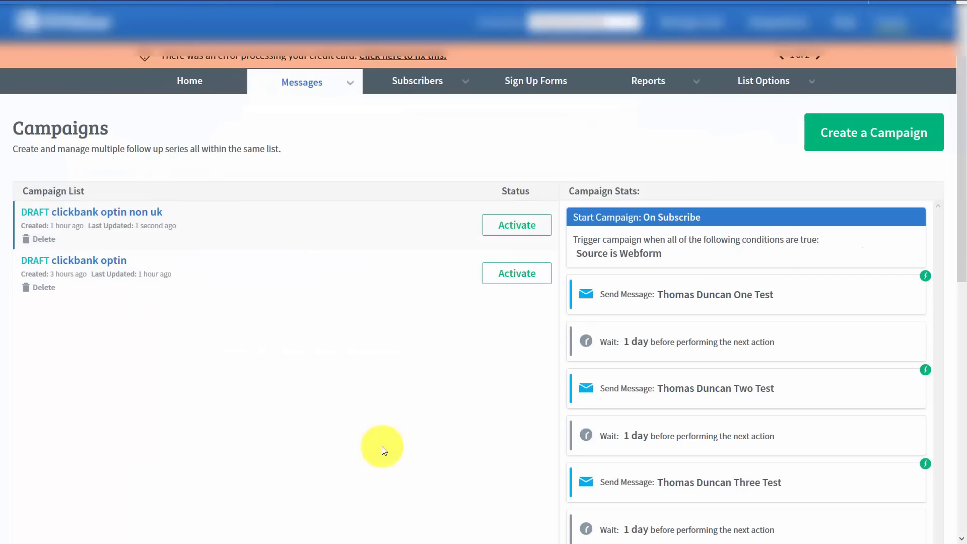
click(97, 266)
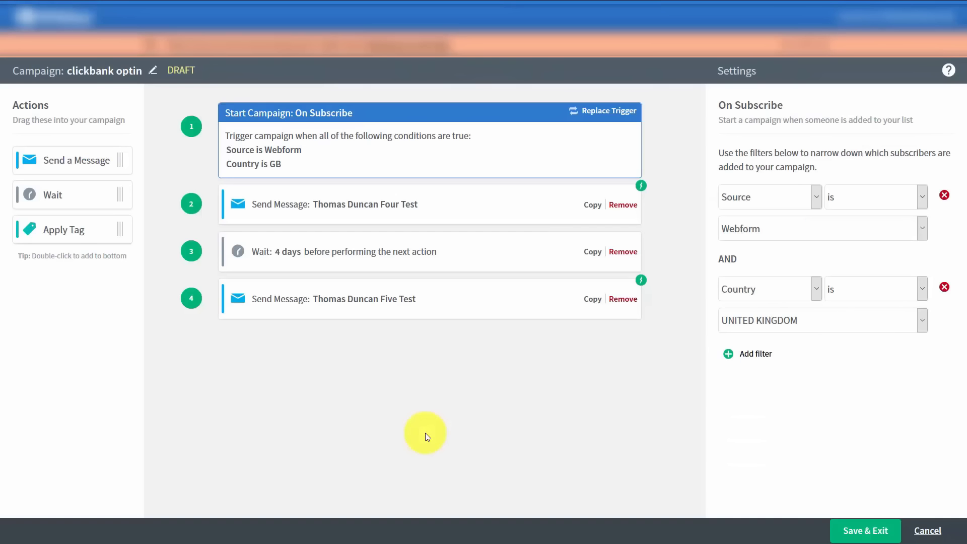
click(77, 195)
drag(117, 217, 382, 337)
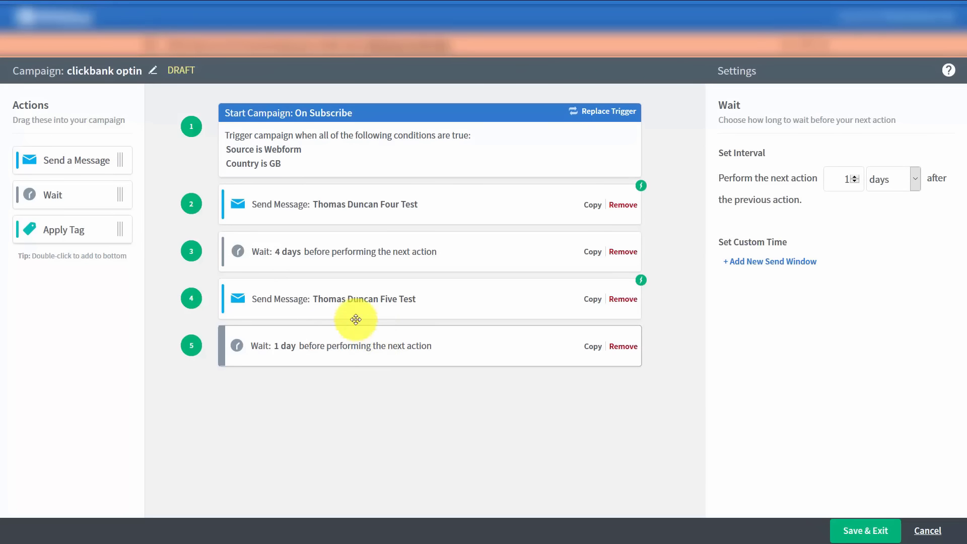
drag(69, 229, 349, 408)
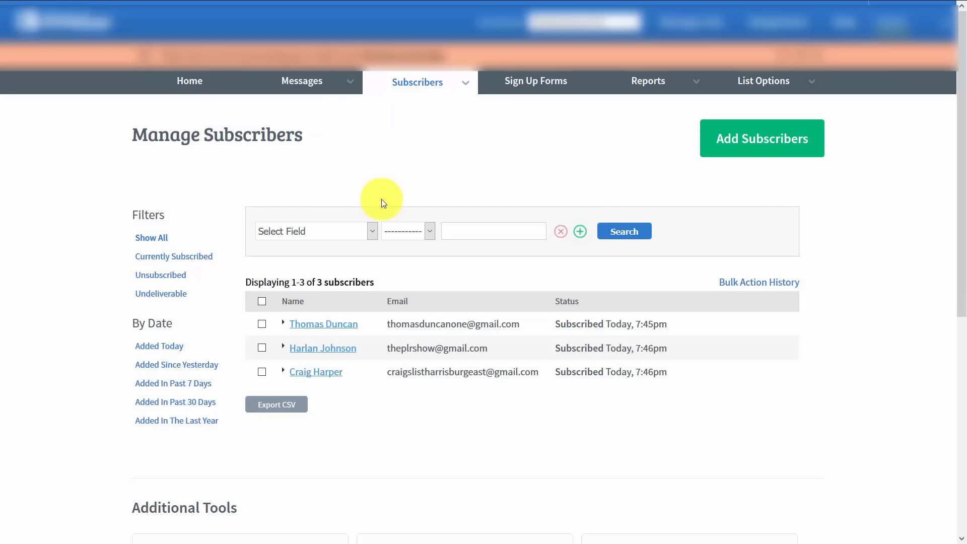
Set the subscriber search filter on the Manage Subscribers page to Tag is "permanent".
click(373, 227)
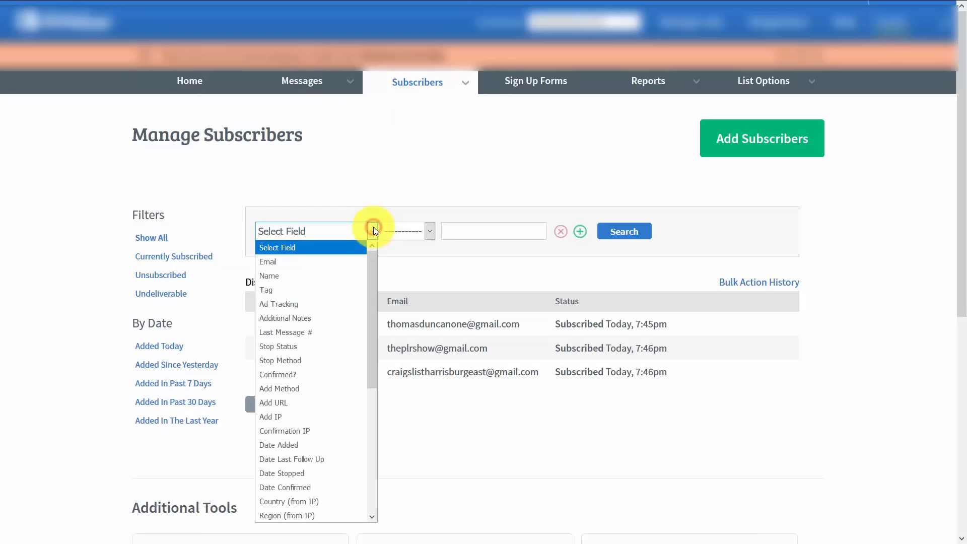
click(325, 291)
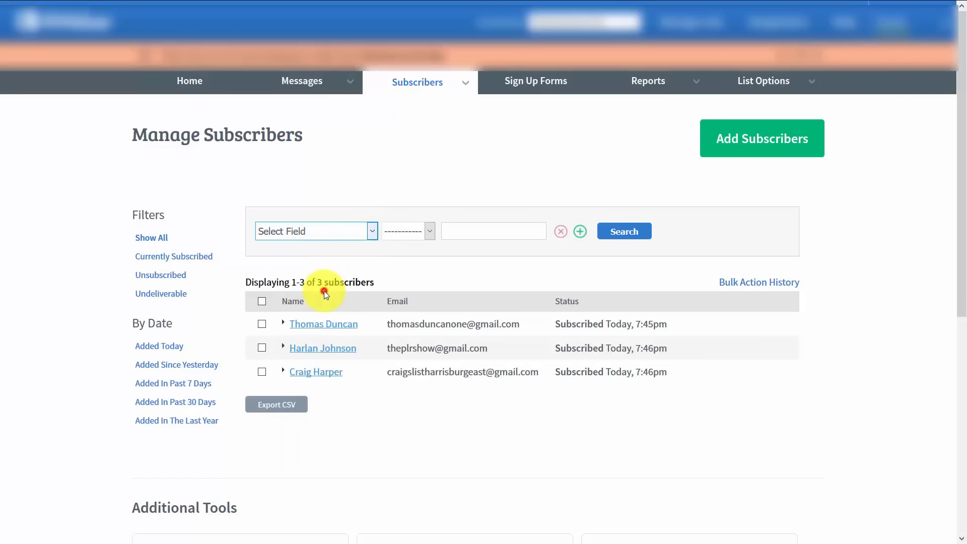
click(450, 231)
click(443, 255)
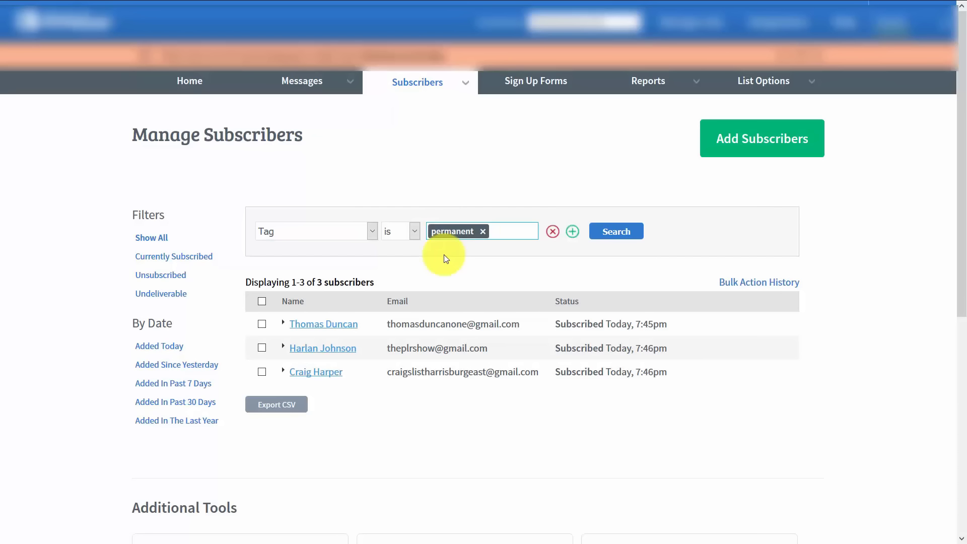